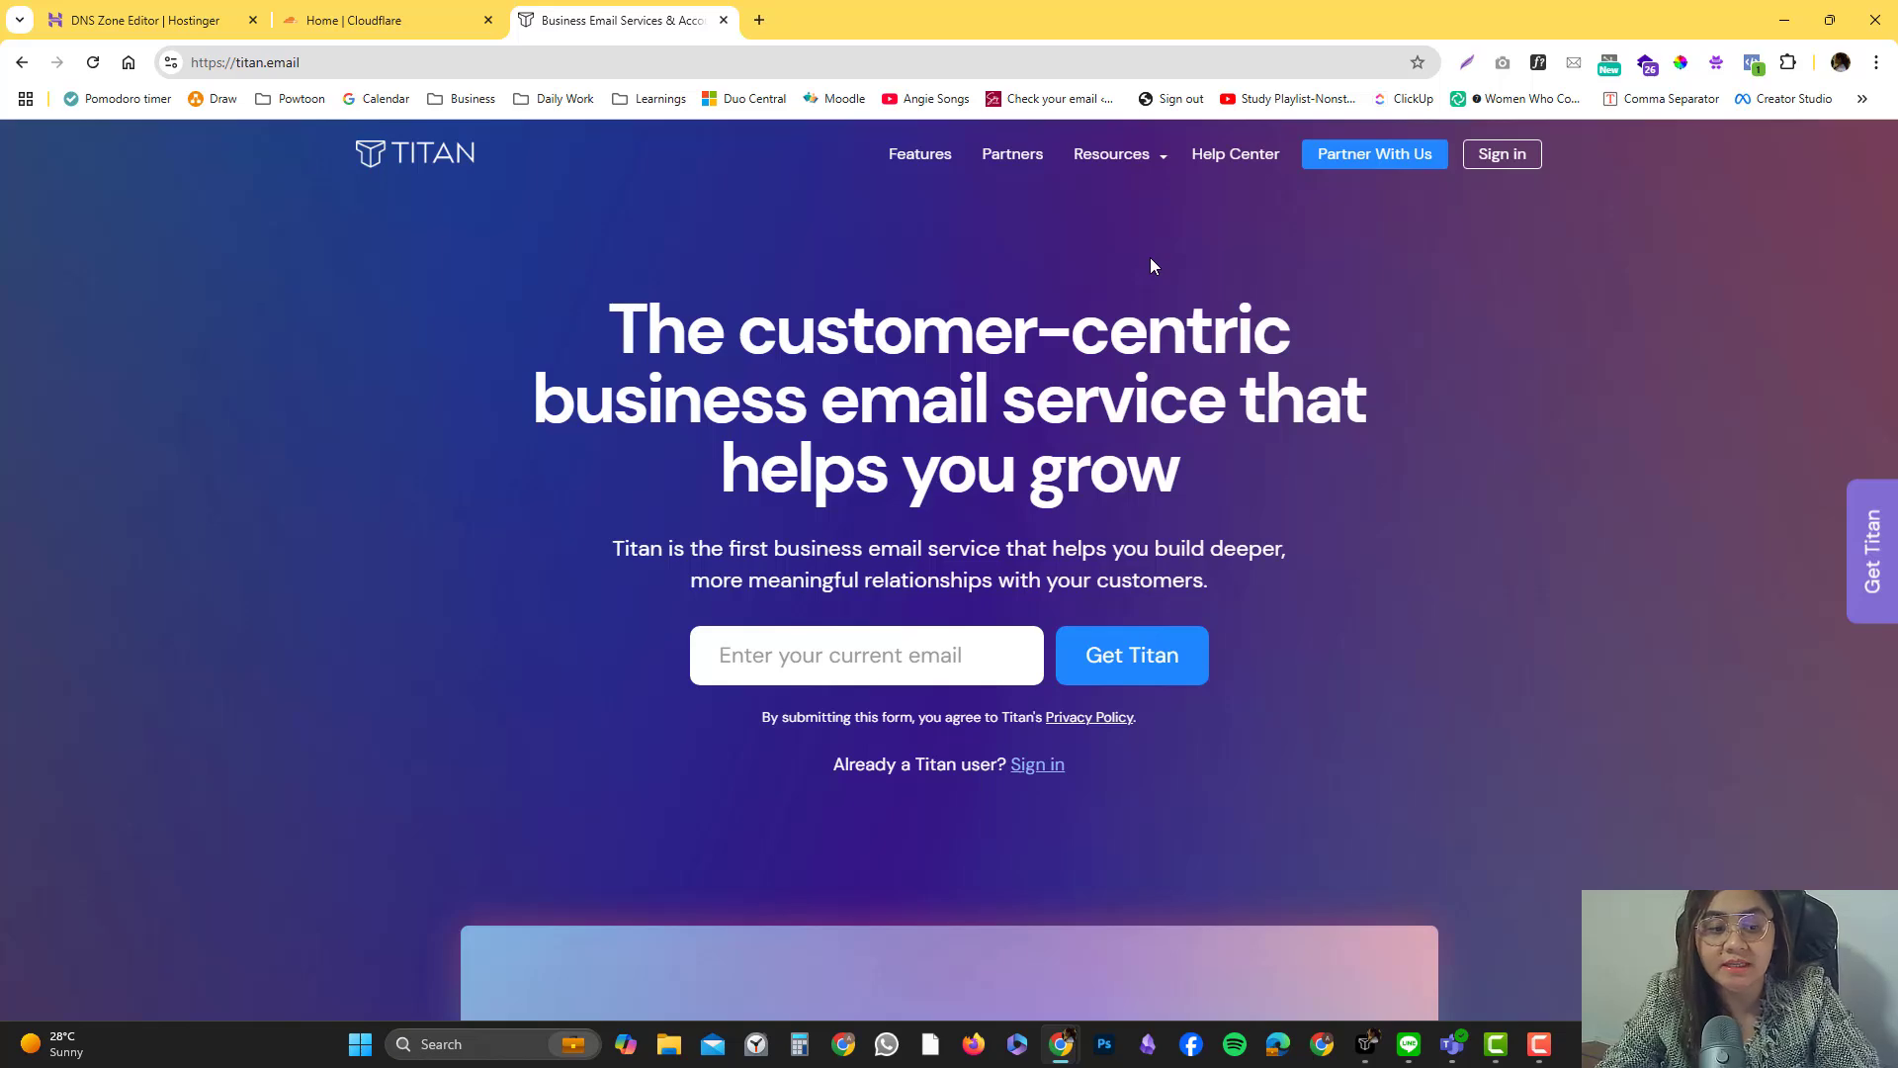
Scroll the titan.email homepage, returning to it from the Sign in page
scroll(1151, 265, "down", 5)
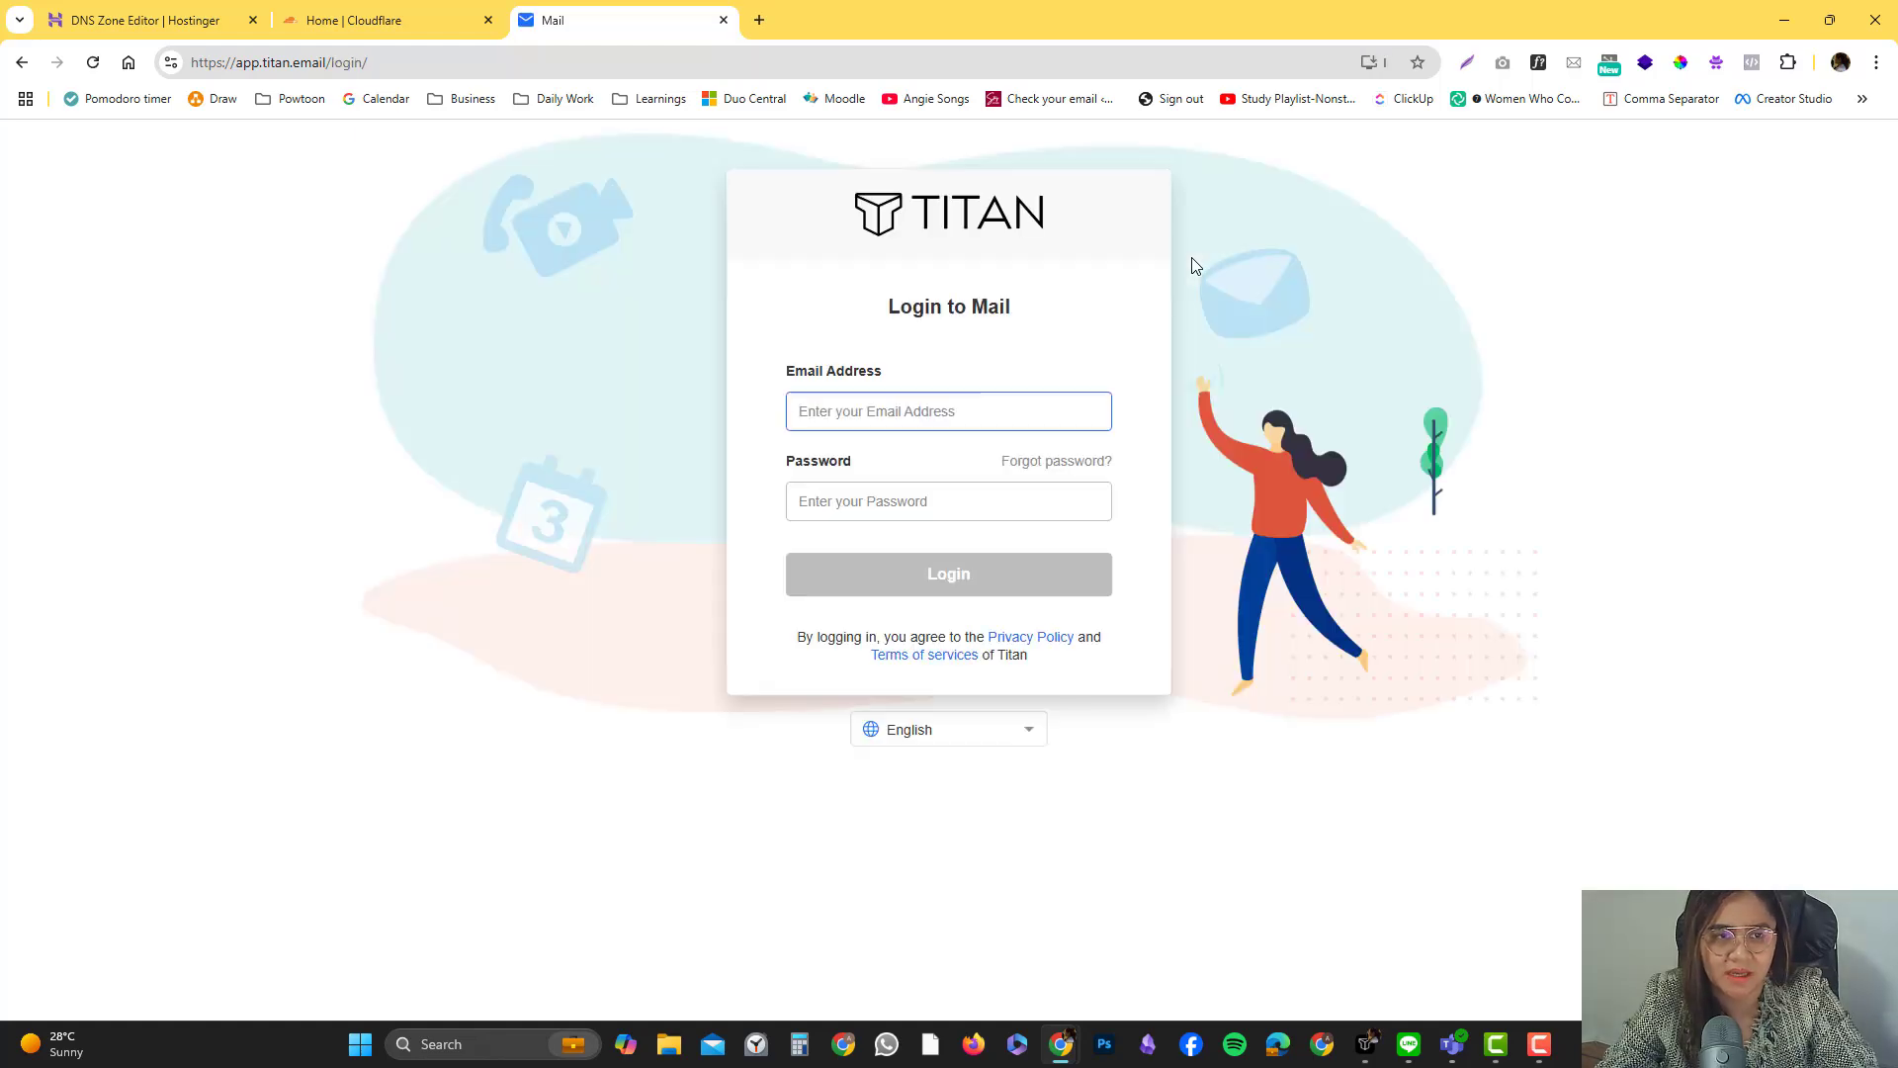
left_click(22, 62)
scroll(1029, 317, "down", 10)
scroll(1028, 334, "down", 5)
scroll(1196, 333, "down", 15)
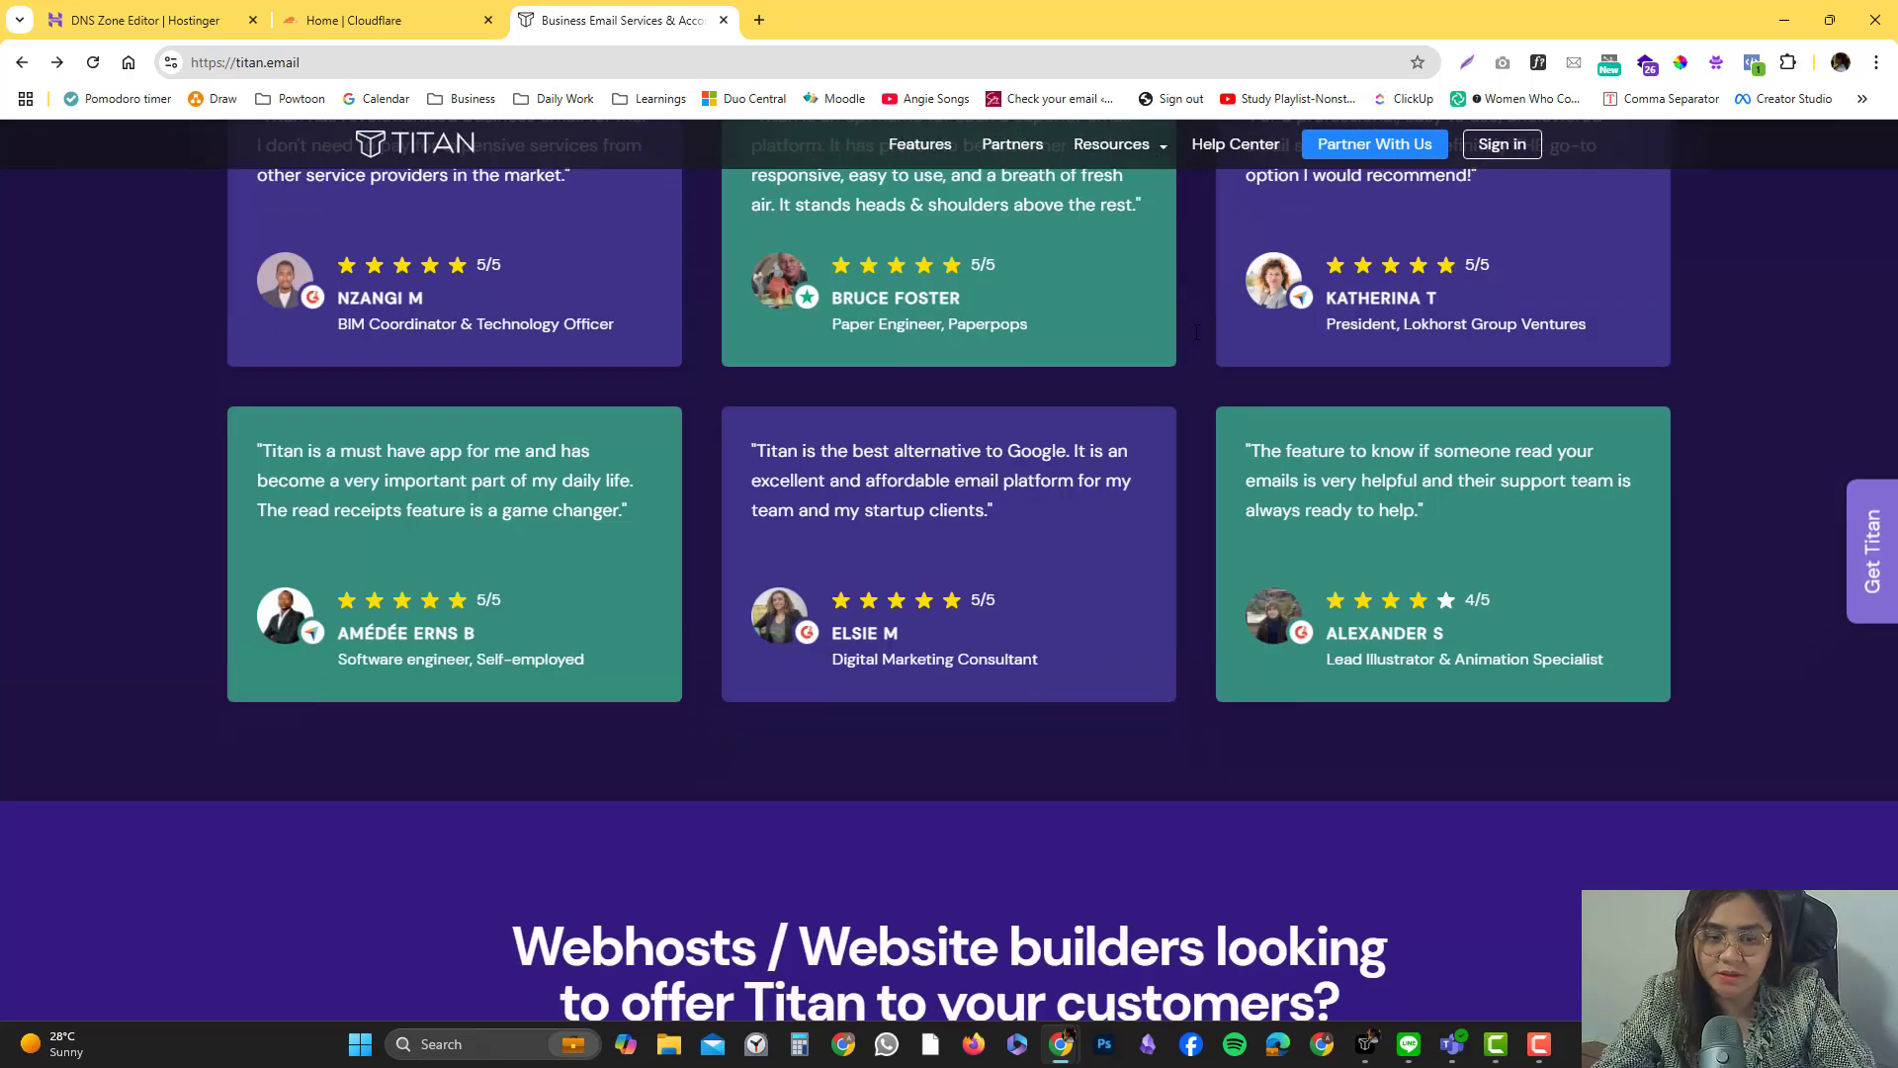
Scroll down to the Titan FAQs and back, then bring up the Titan Mail inbox
scroll(1196, 339, "down", 5)
scroll(1194, 339, "down", 5)
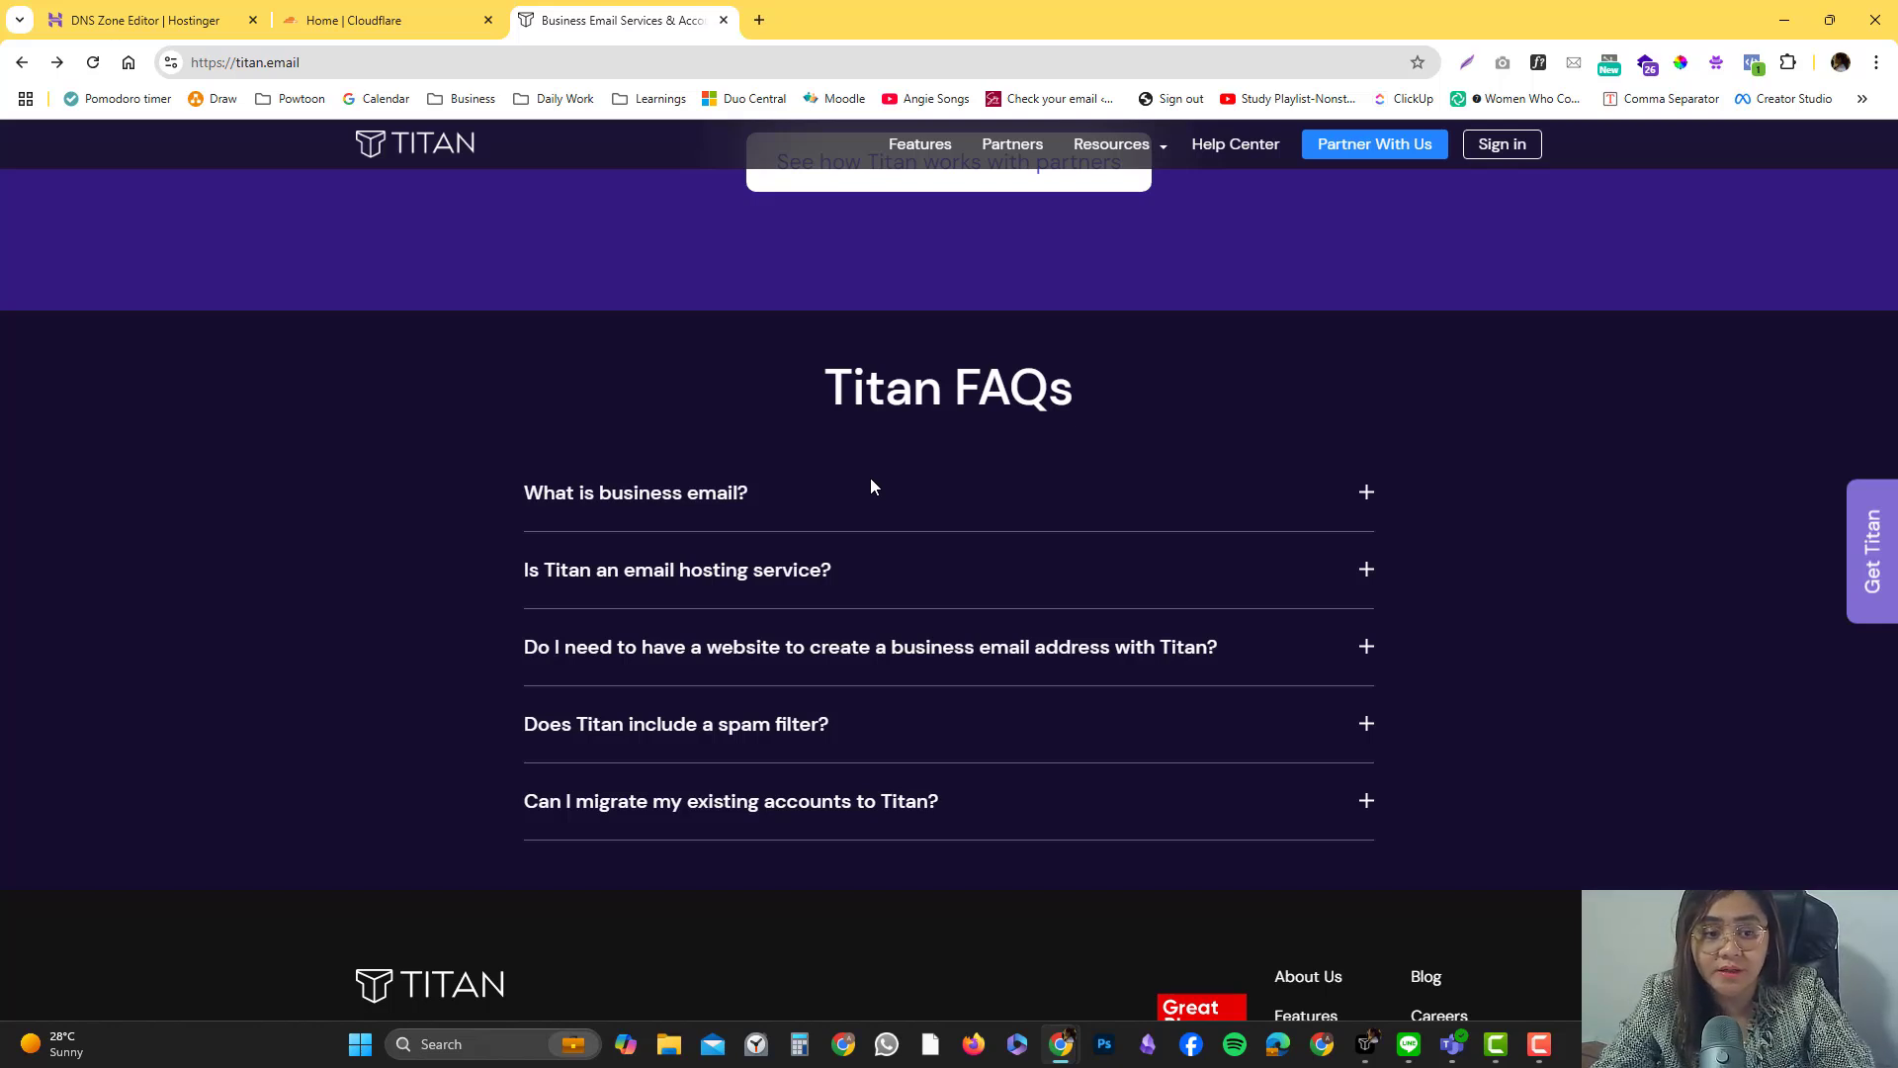
scroll(871, 486, "down", 2)
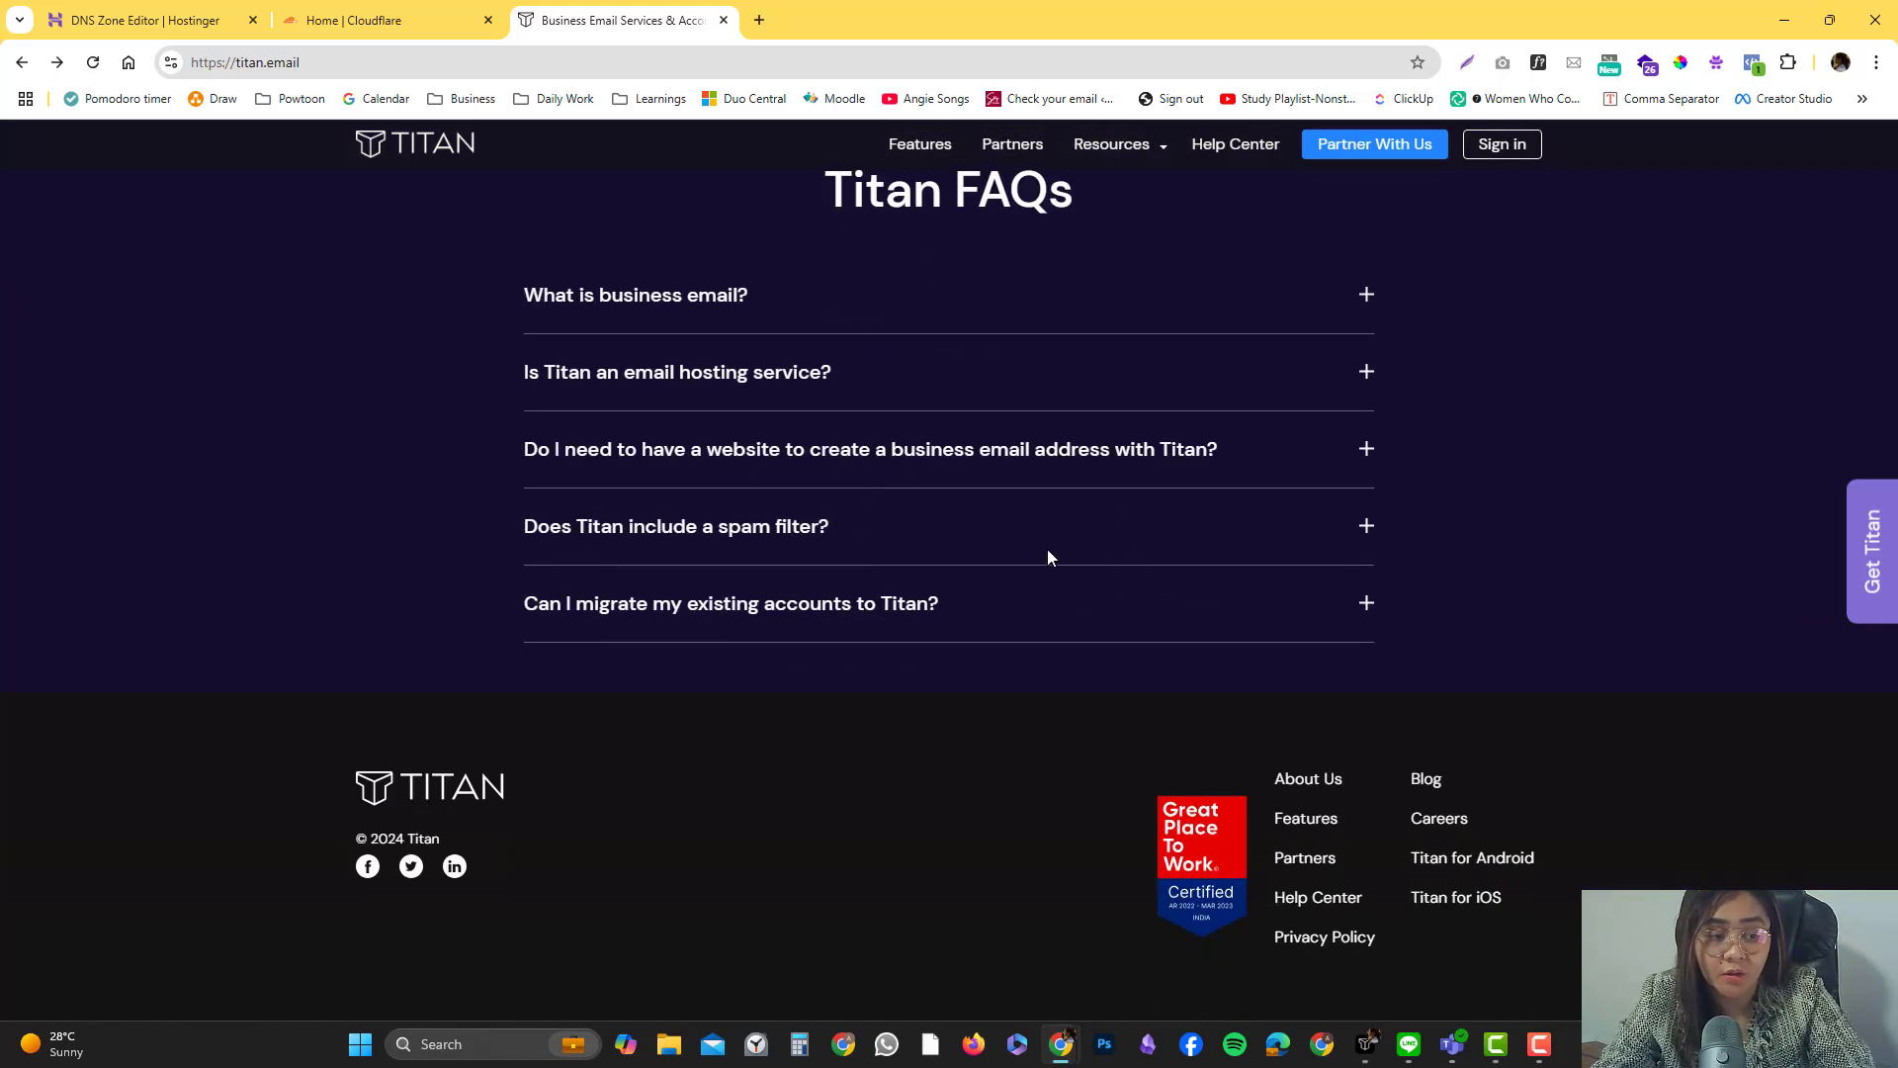
scroll(1047, 557, "up", 20)
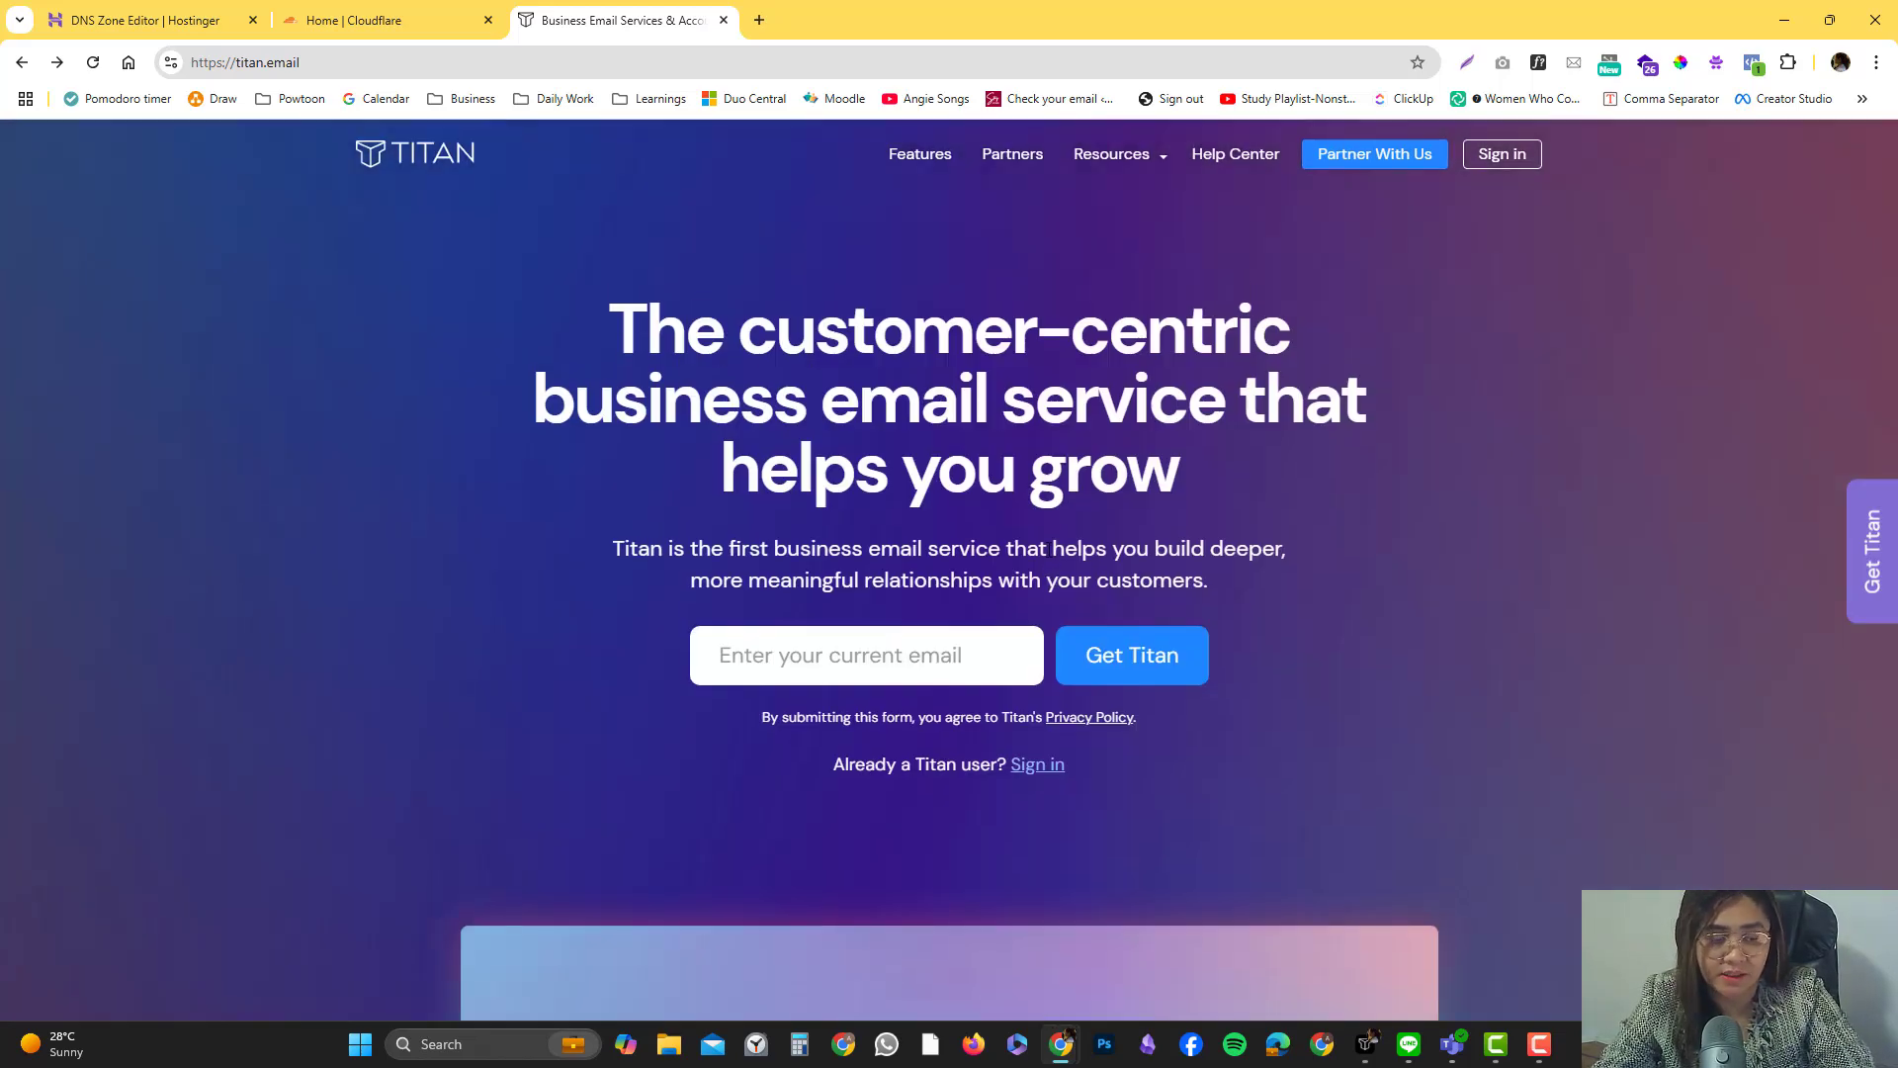
left_click(1363, 1051)
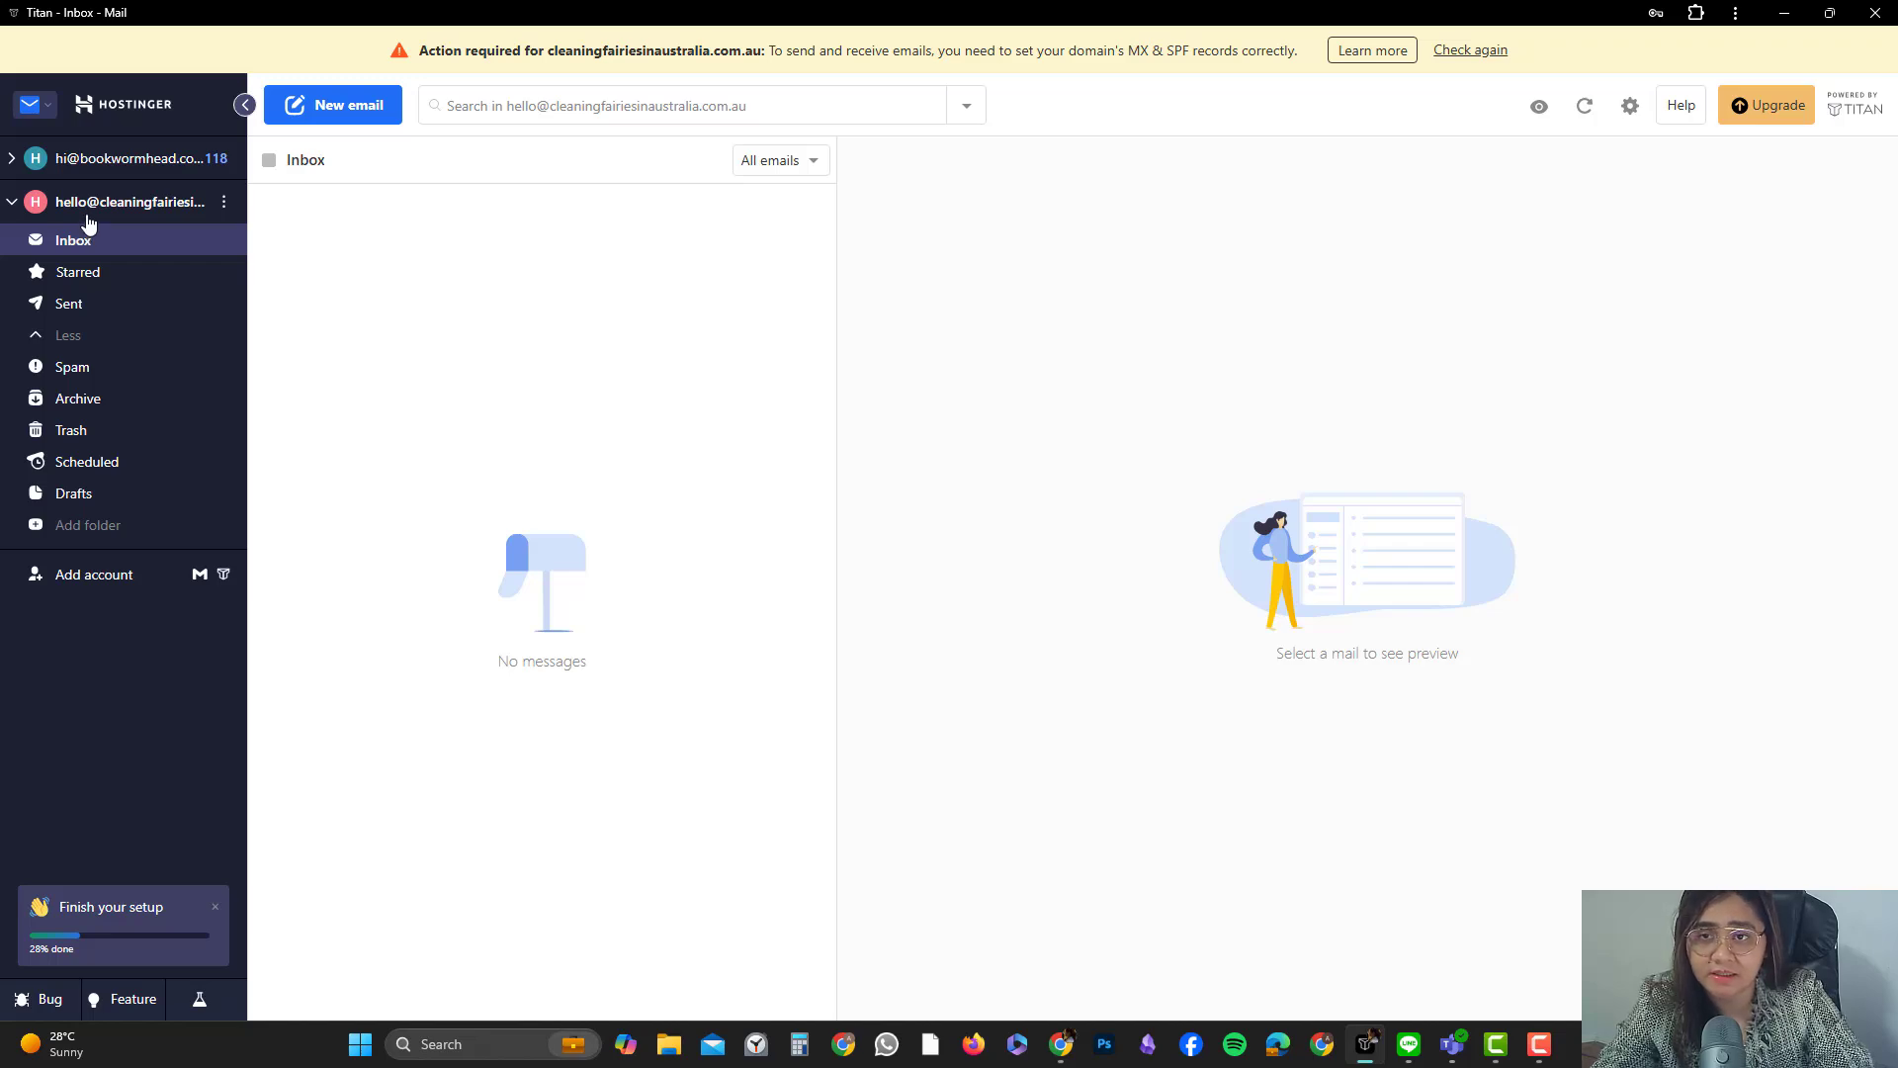
Minimize the Titan Mail window so the browser shows again
left_click(1782, 14)
Open the hPanel home in a new tab and go to its Emails page
left_click(341, 24)
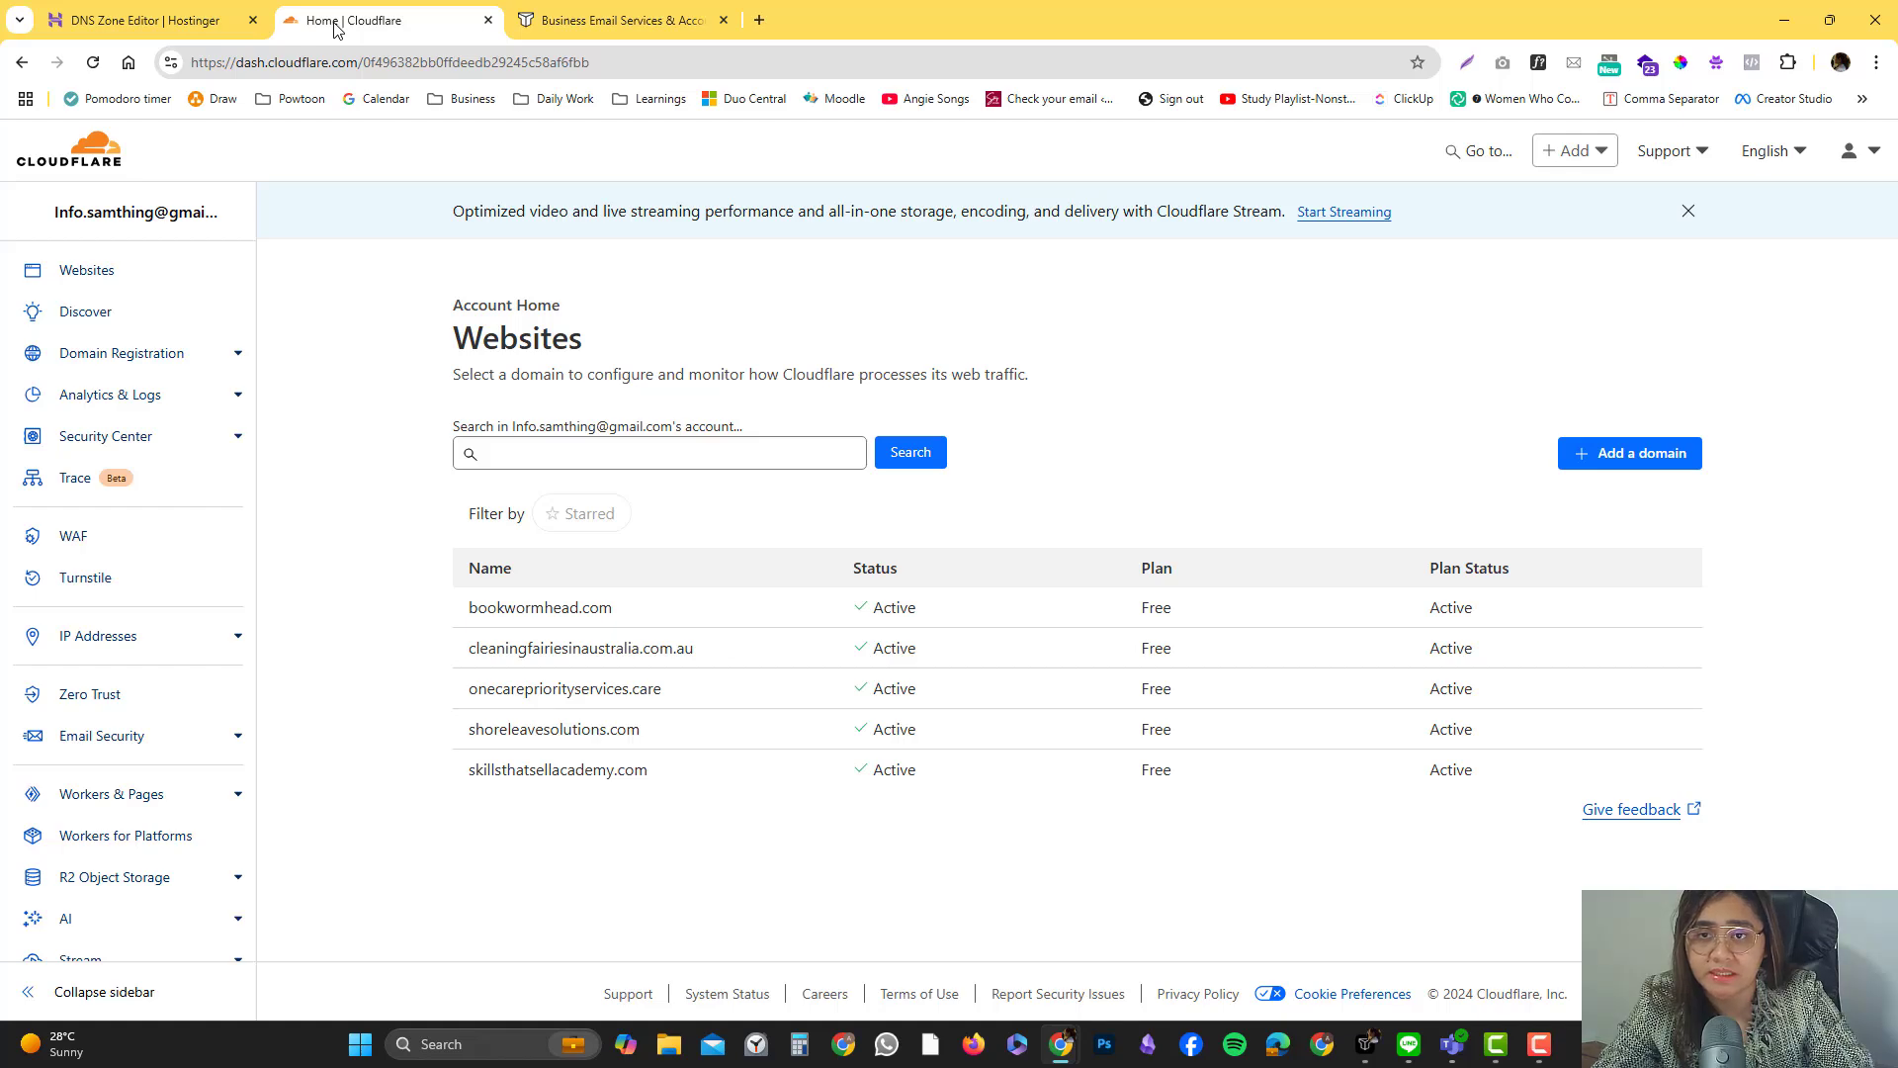
left_click(192, 21)
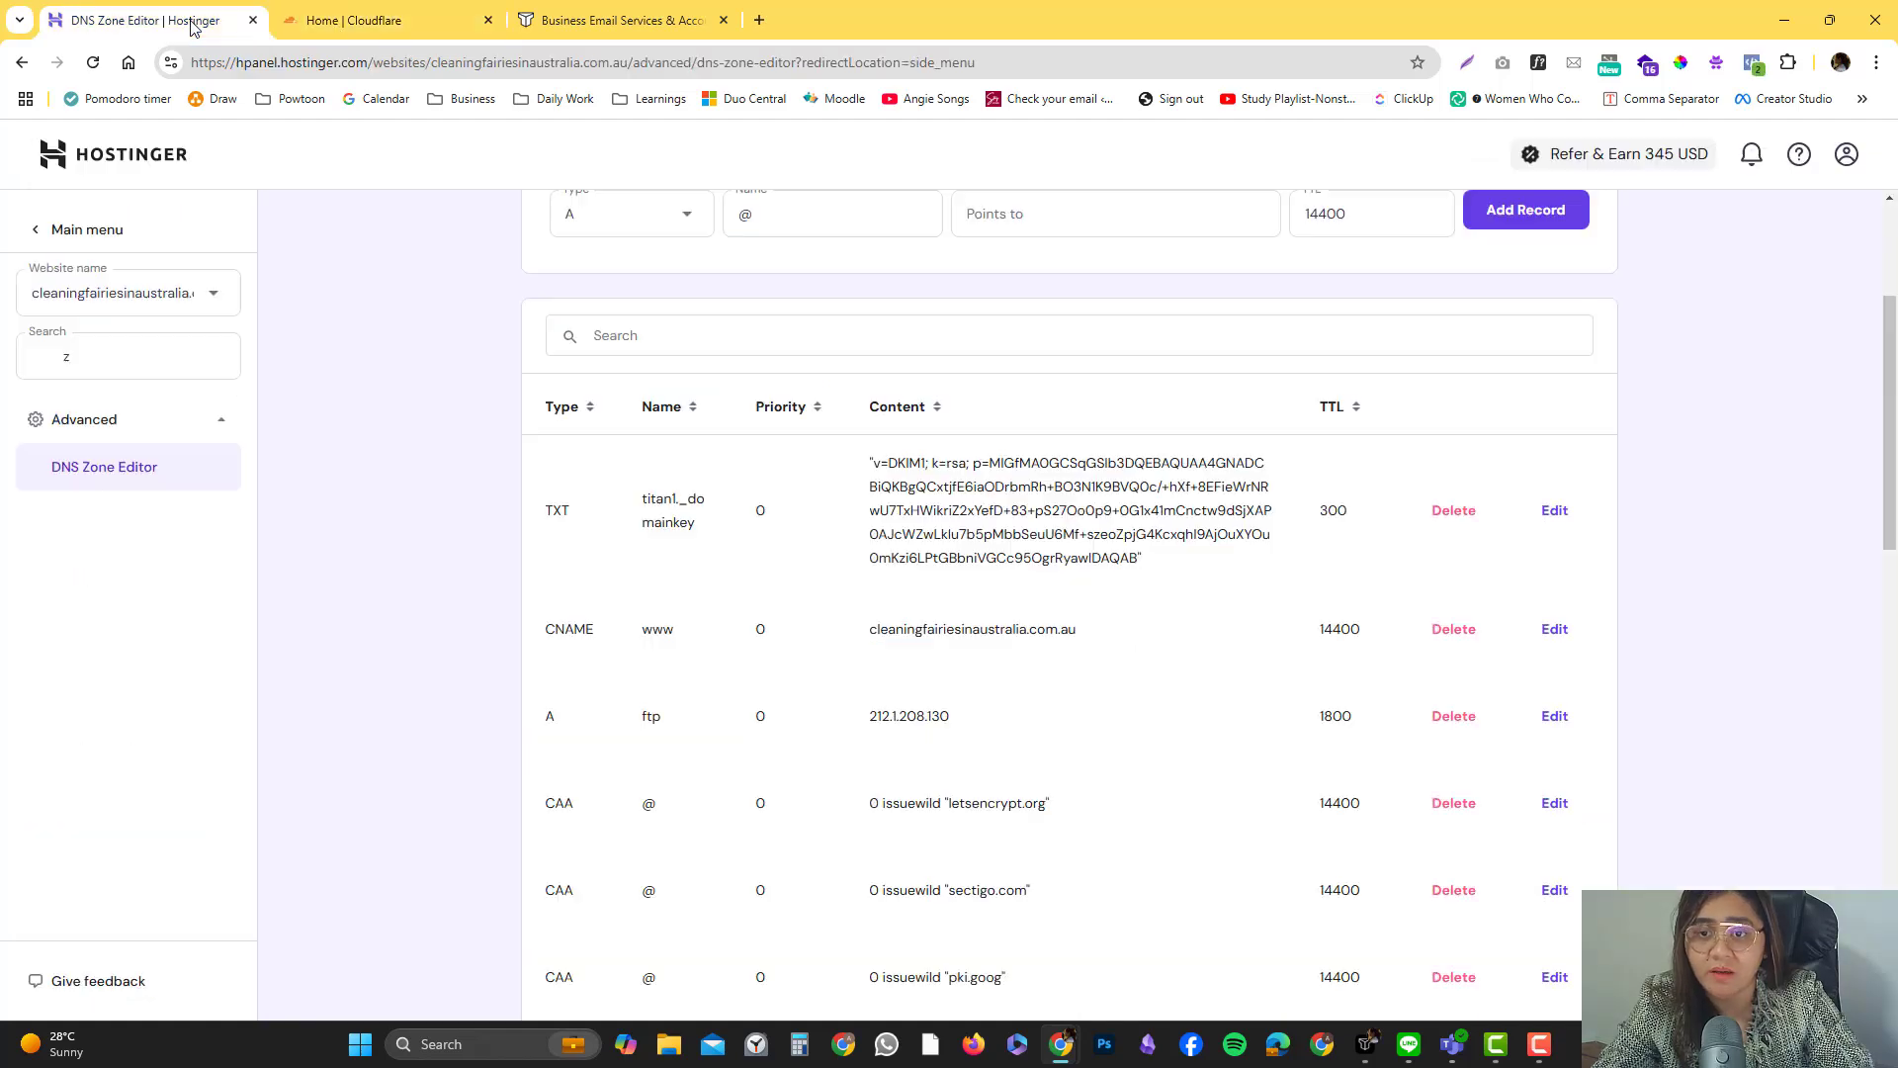
right_click(151, 162)
left_click(196, 187)
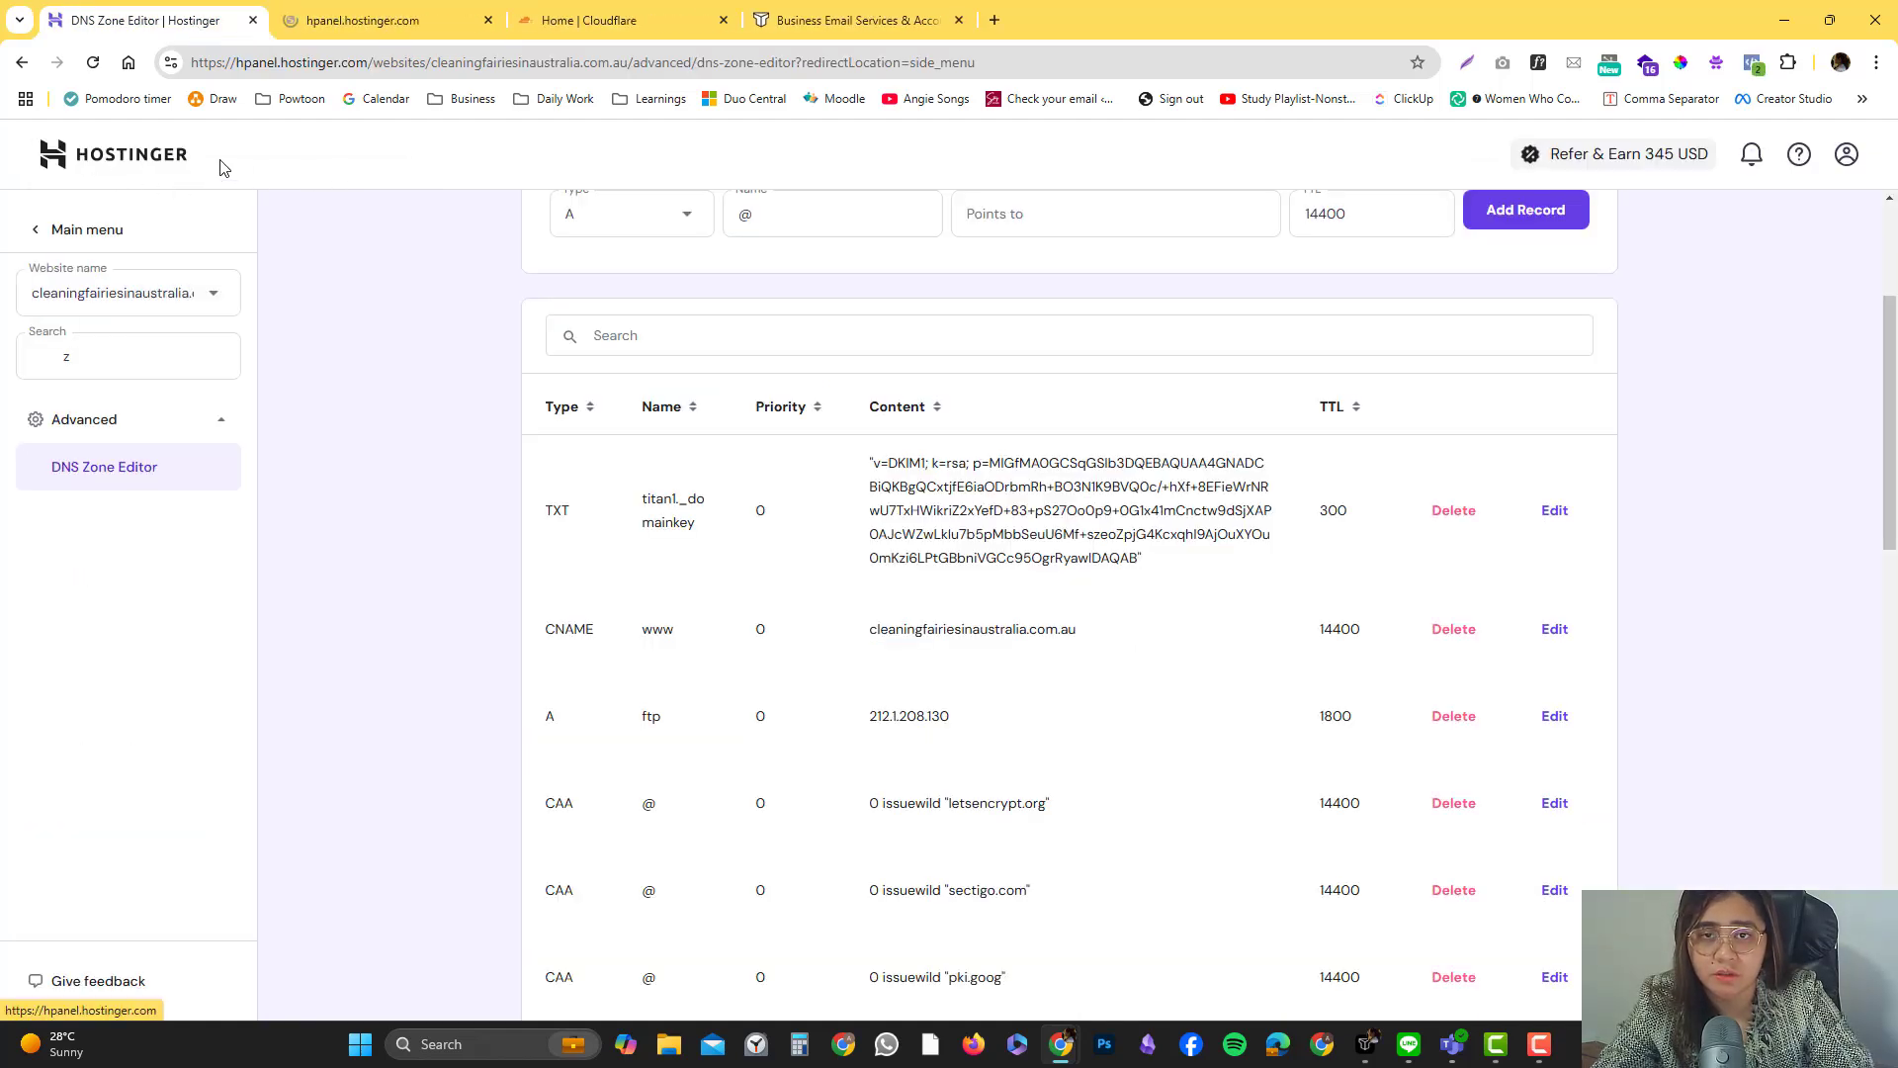
left_click(357, 38)
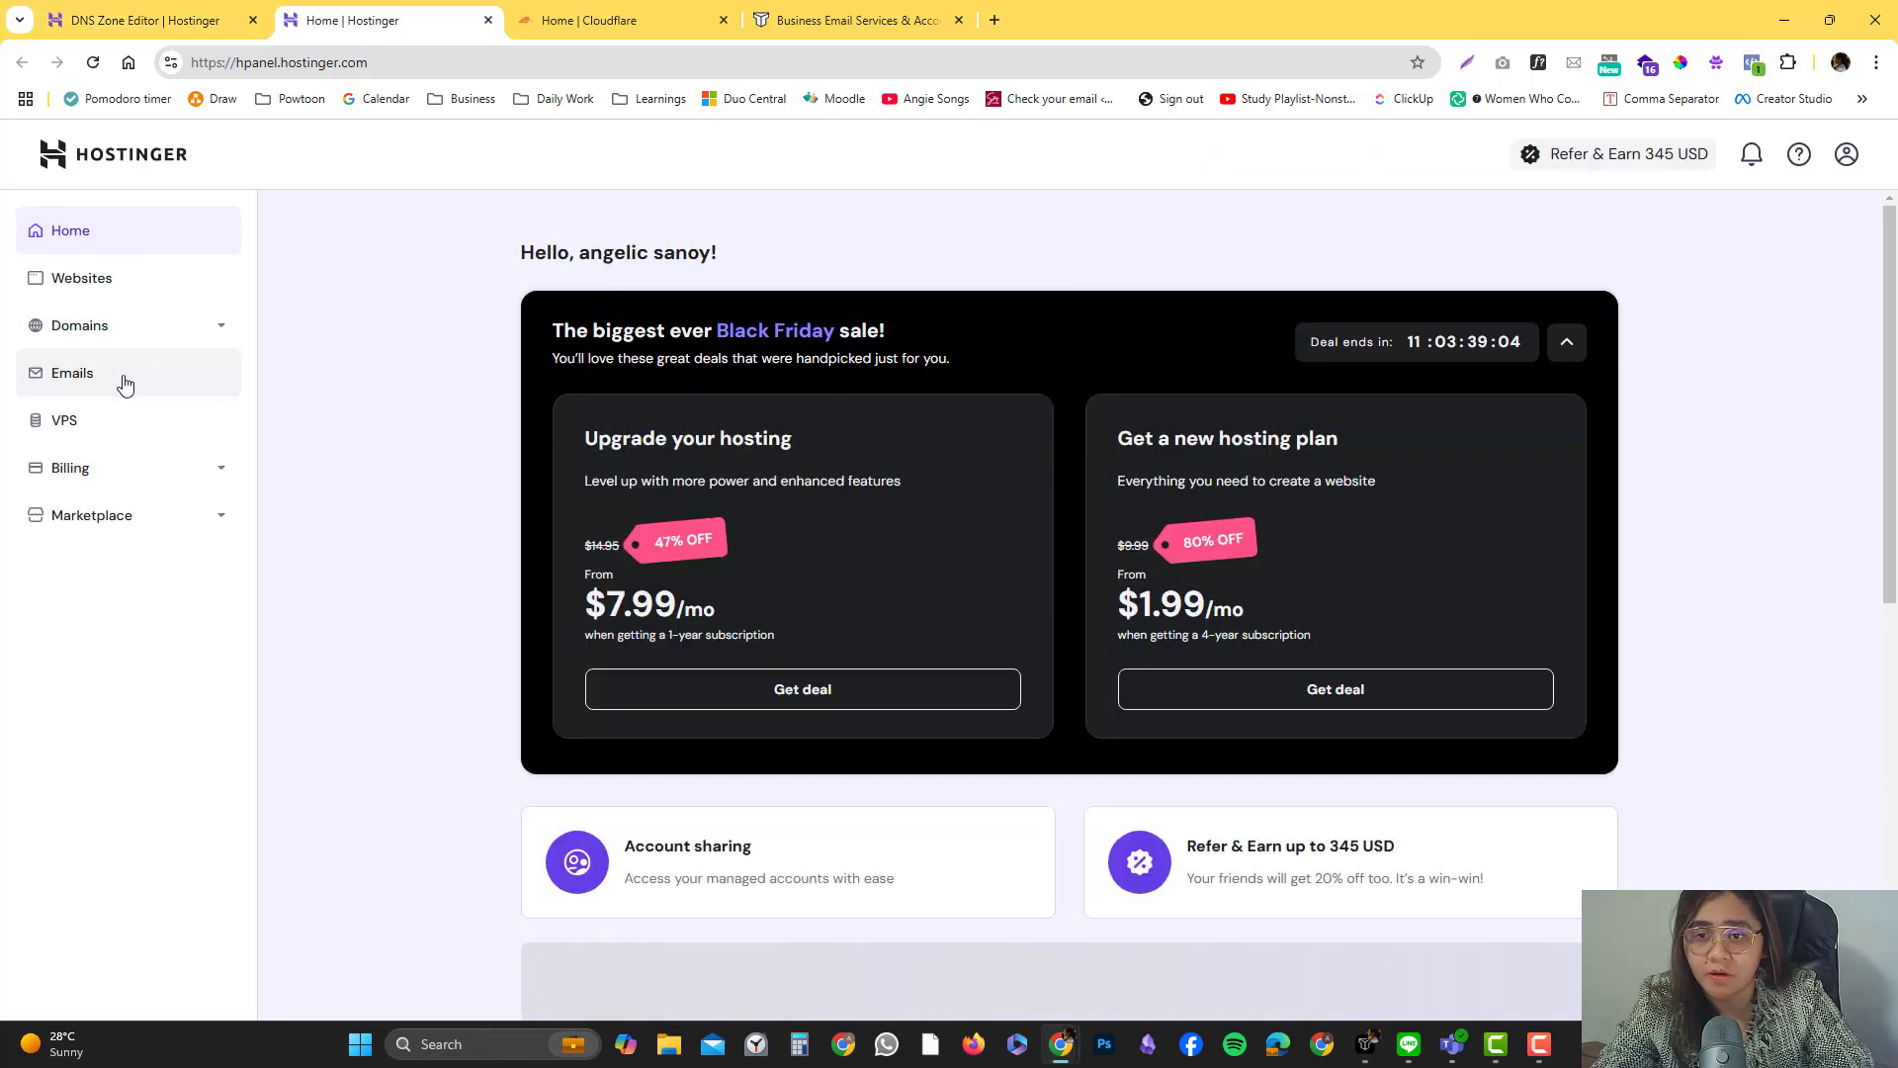
left_click(127, 380)
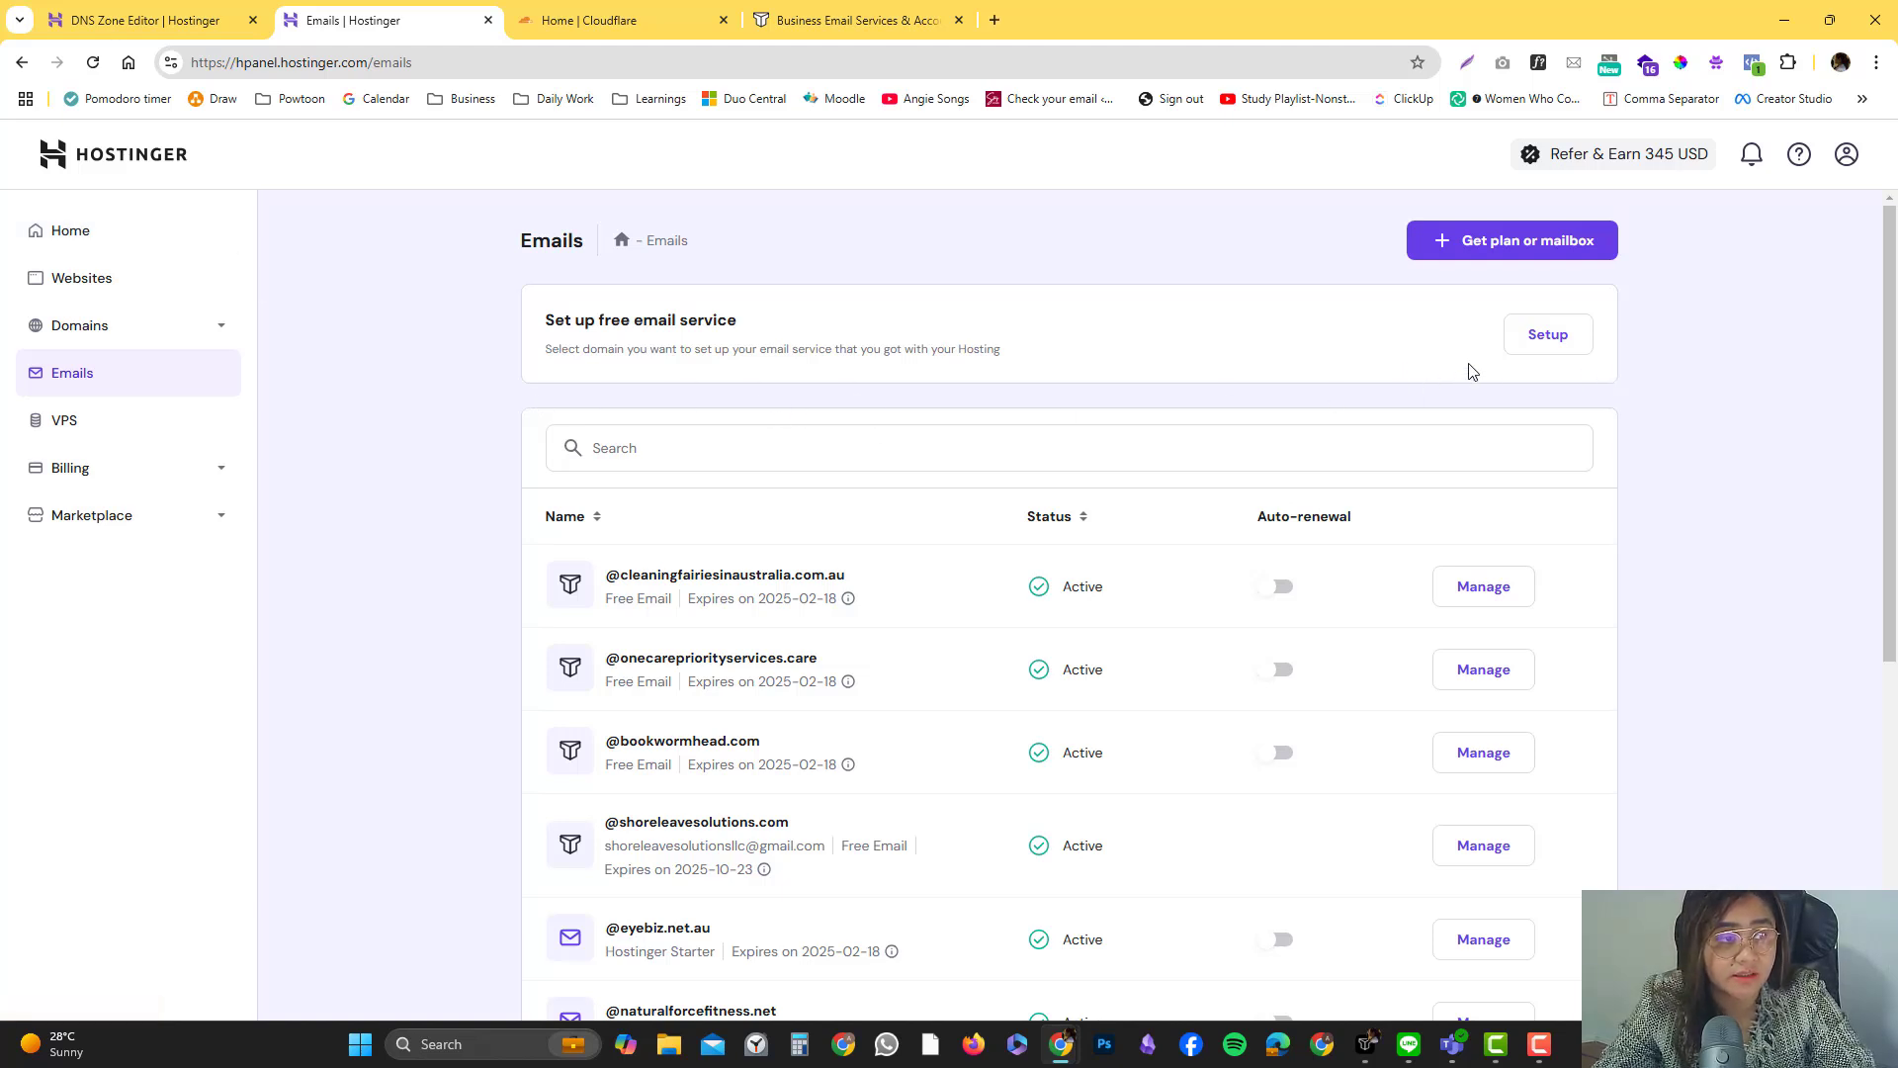
left_click(1555, 341)
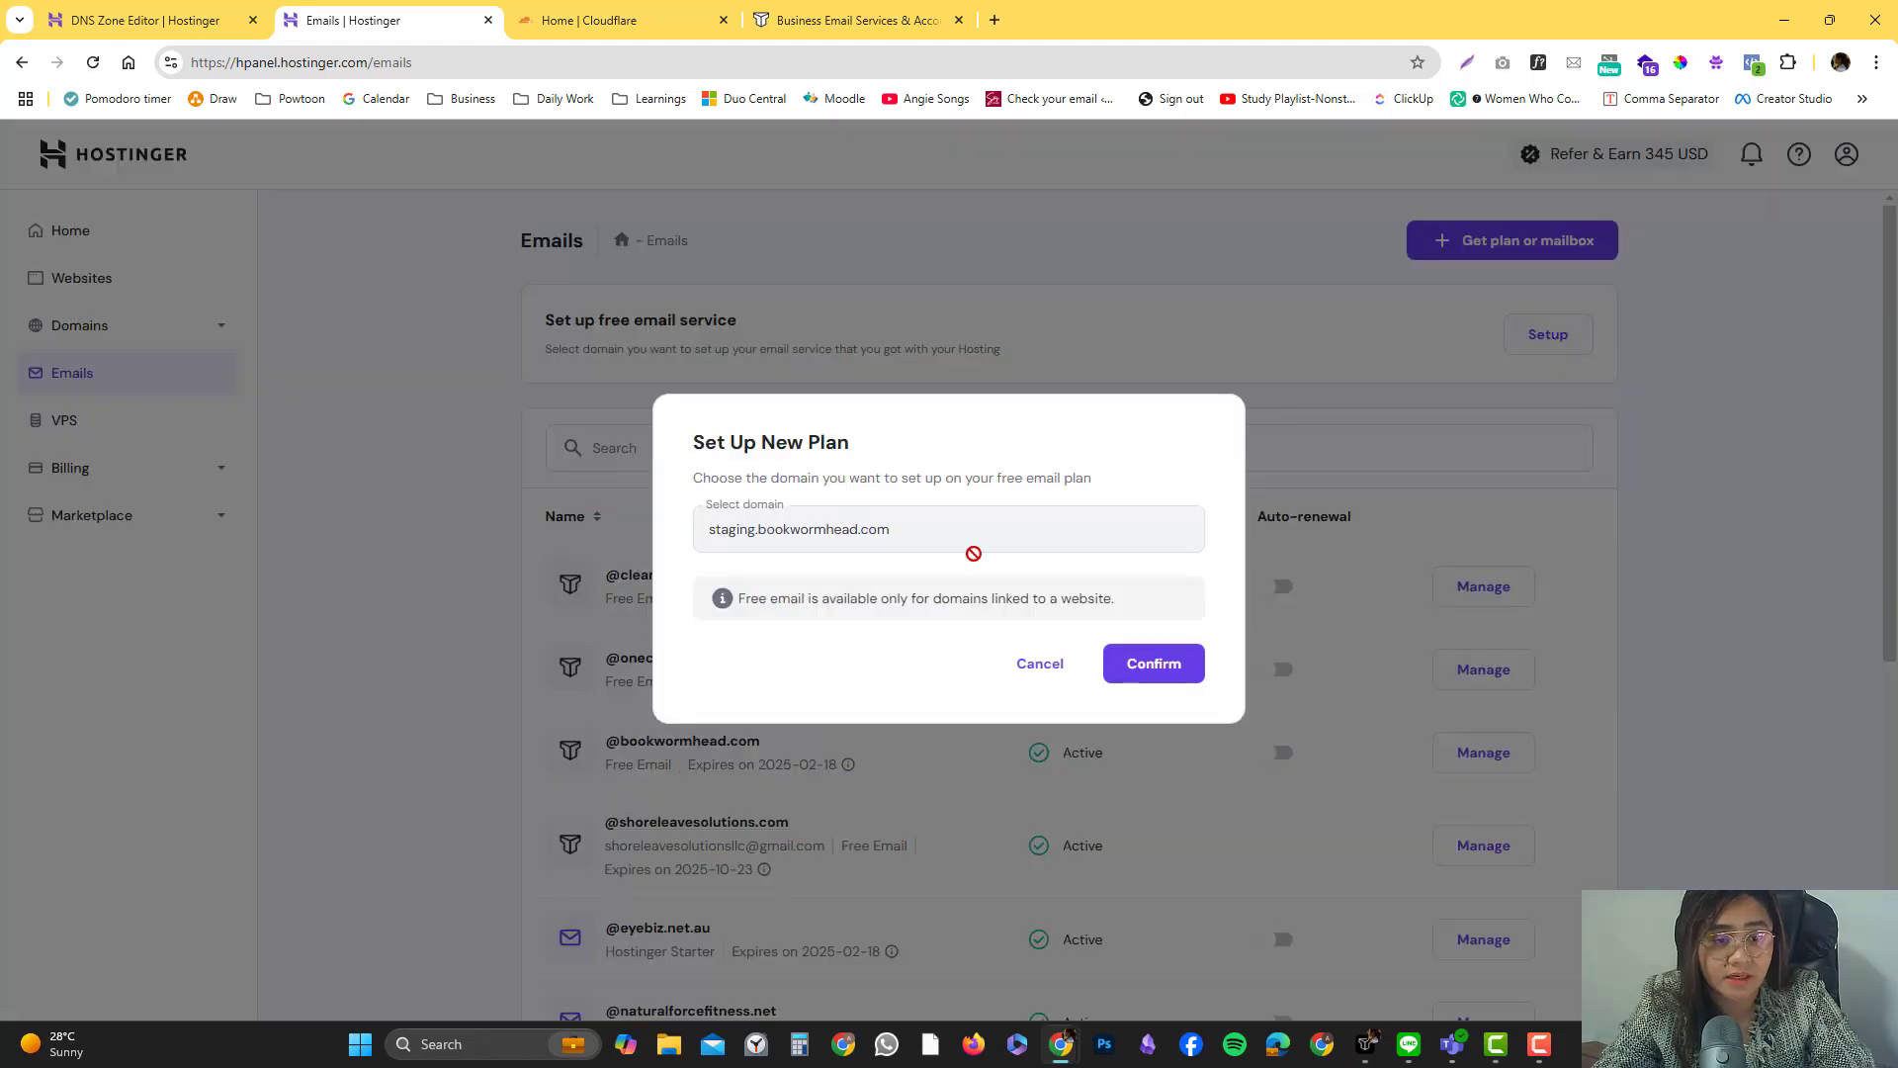
left_click_drag(843, 534, 829, 530)
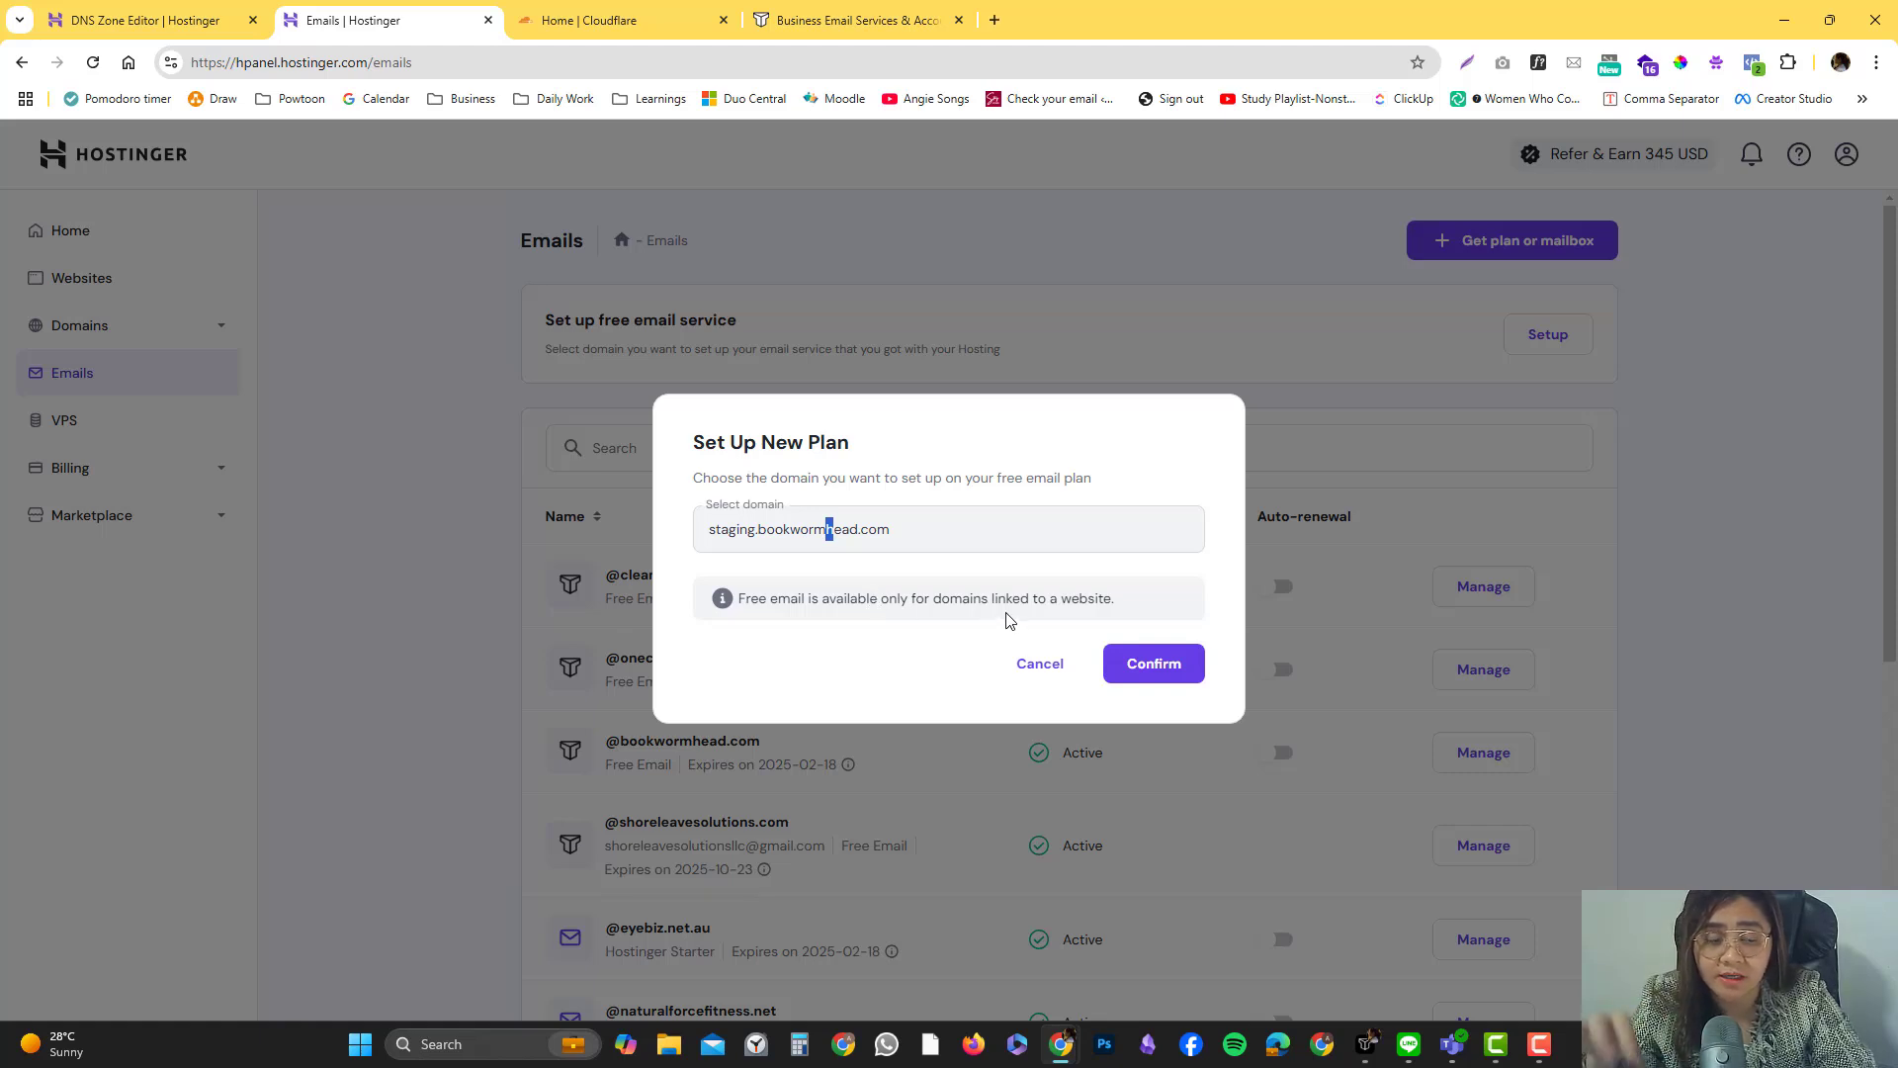
left_click(1053, 663)
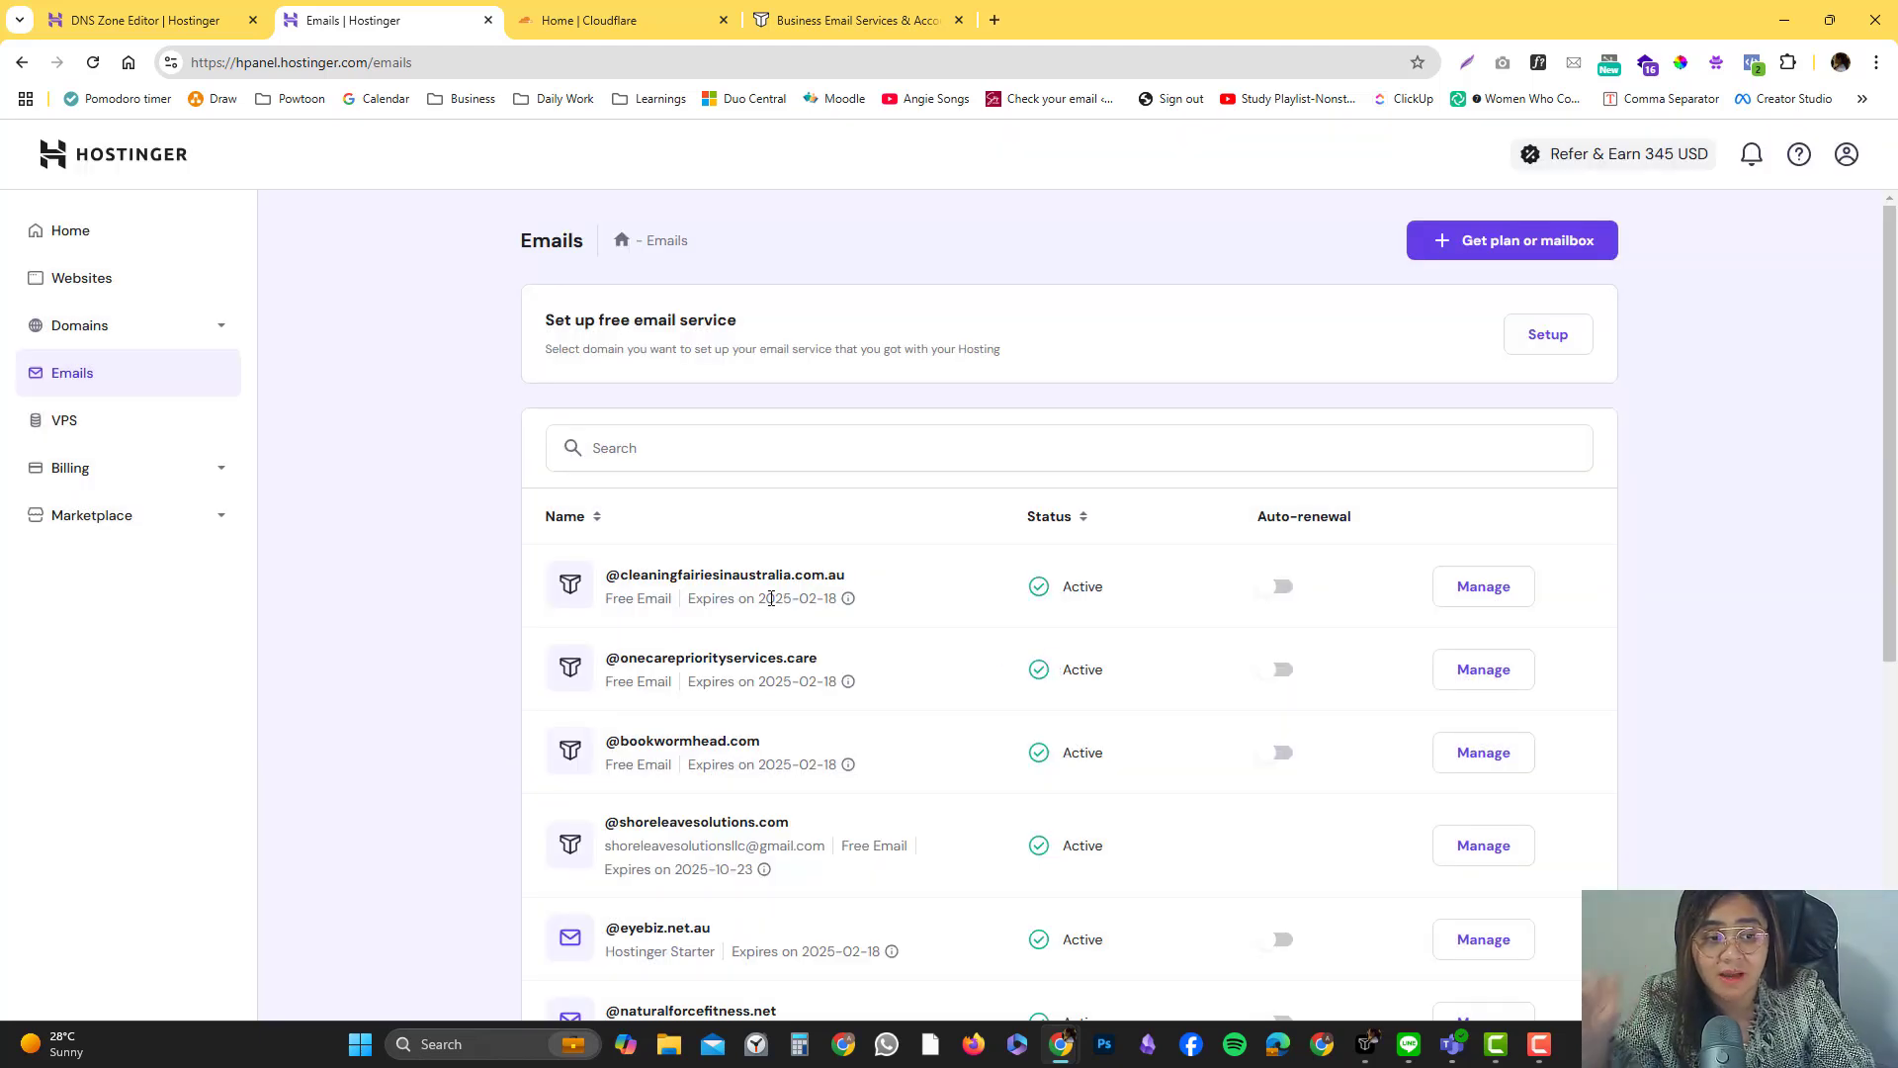
left_click_drag(621, 575, 852, 583)
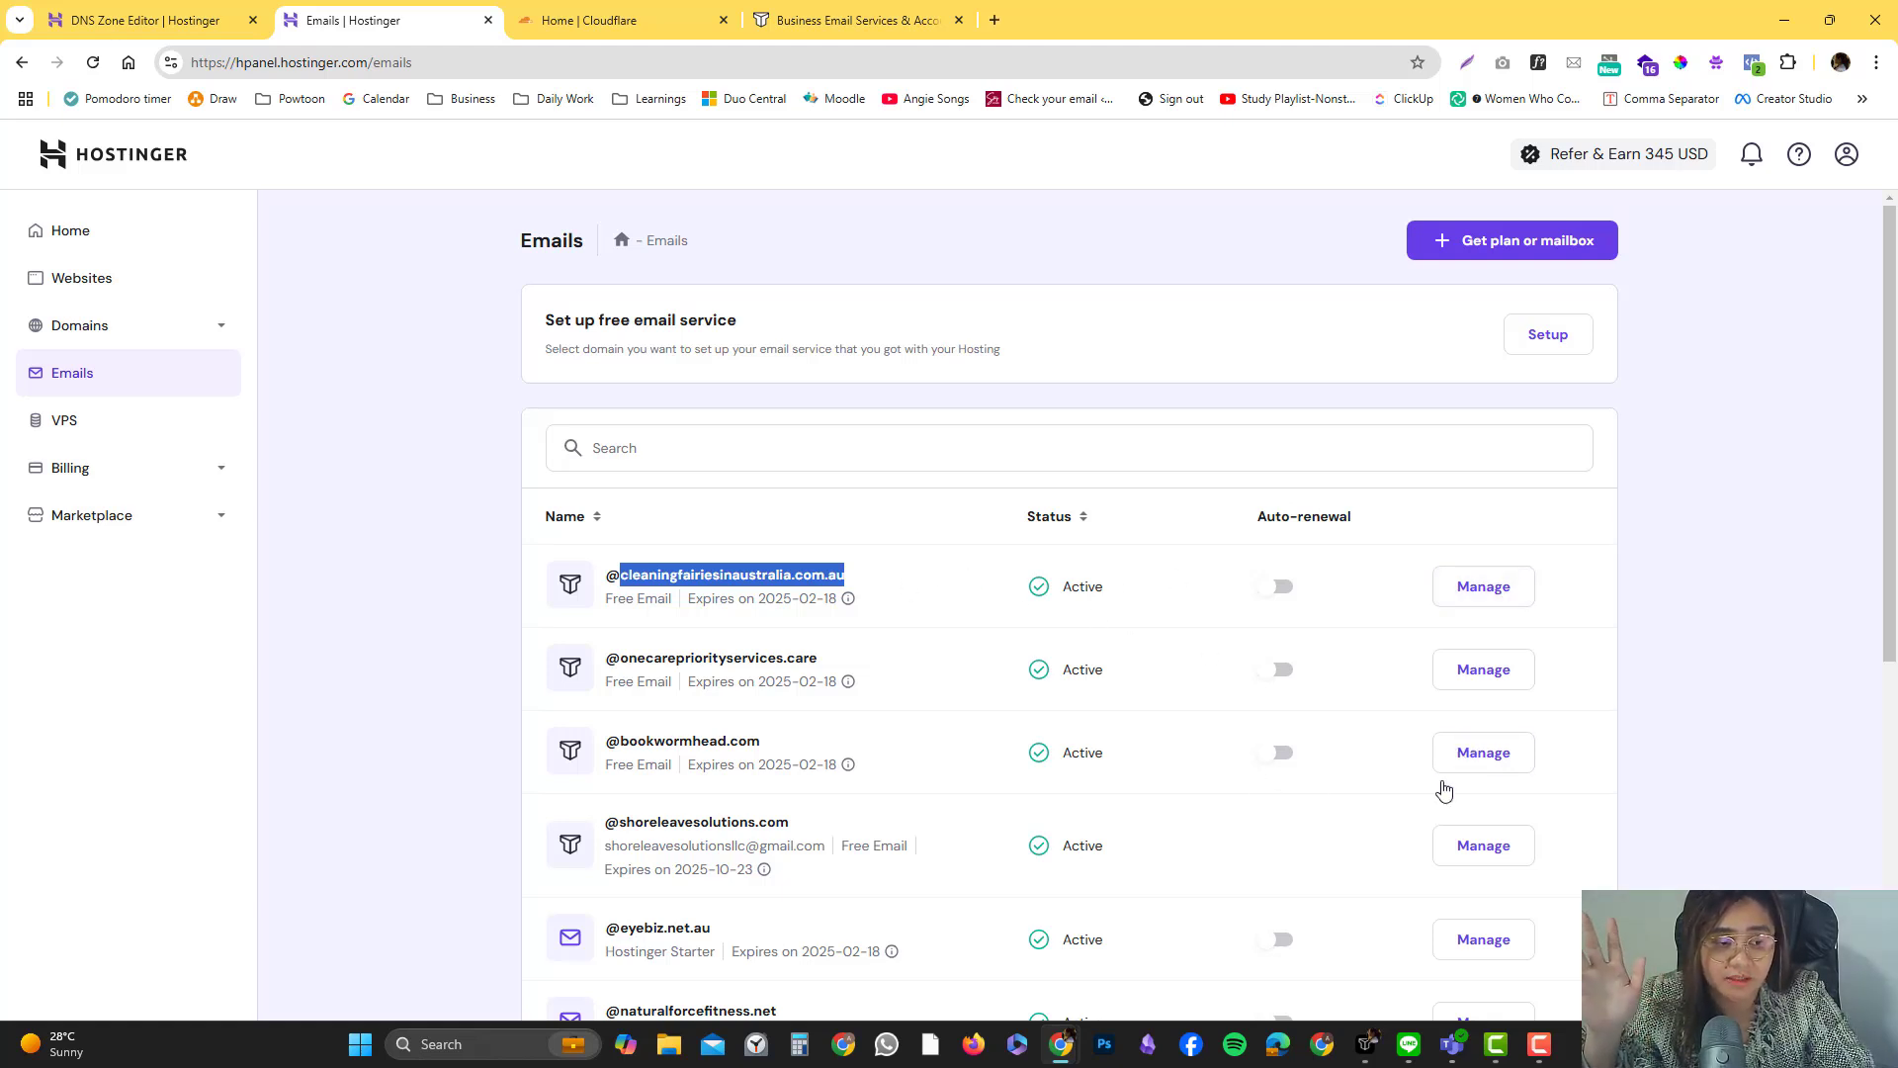
left_click(1367, 1044)
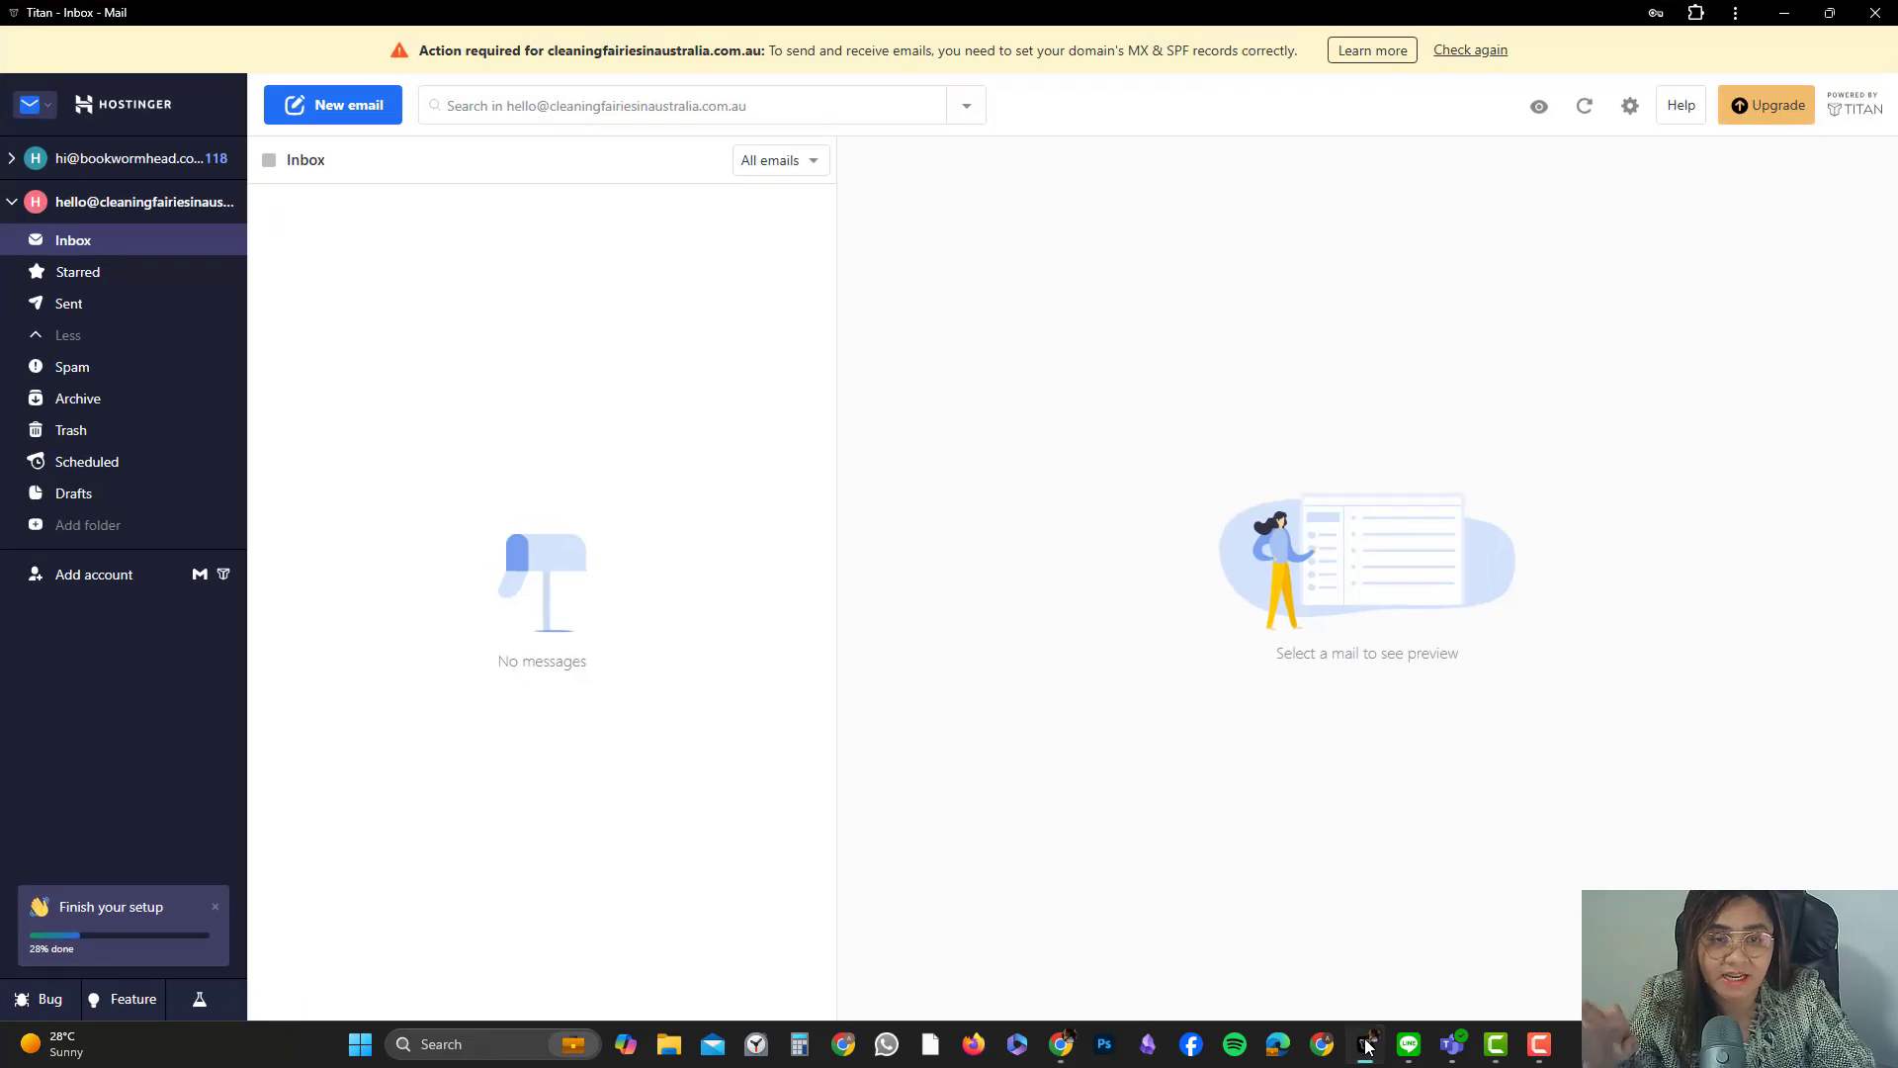
left_click(1367, 1044)
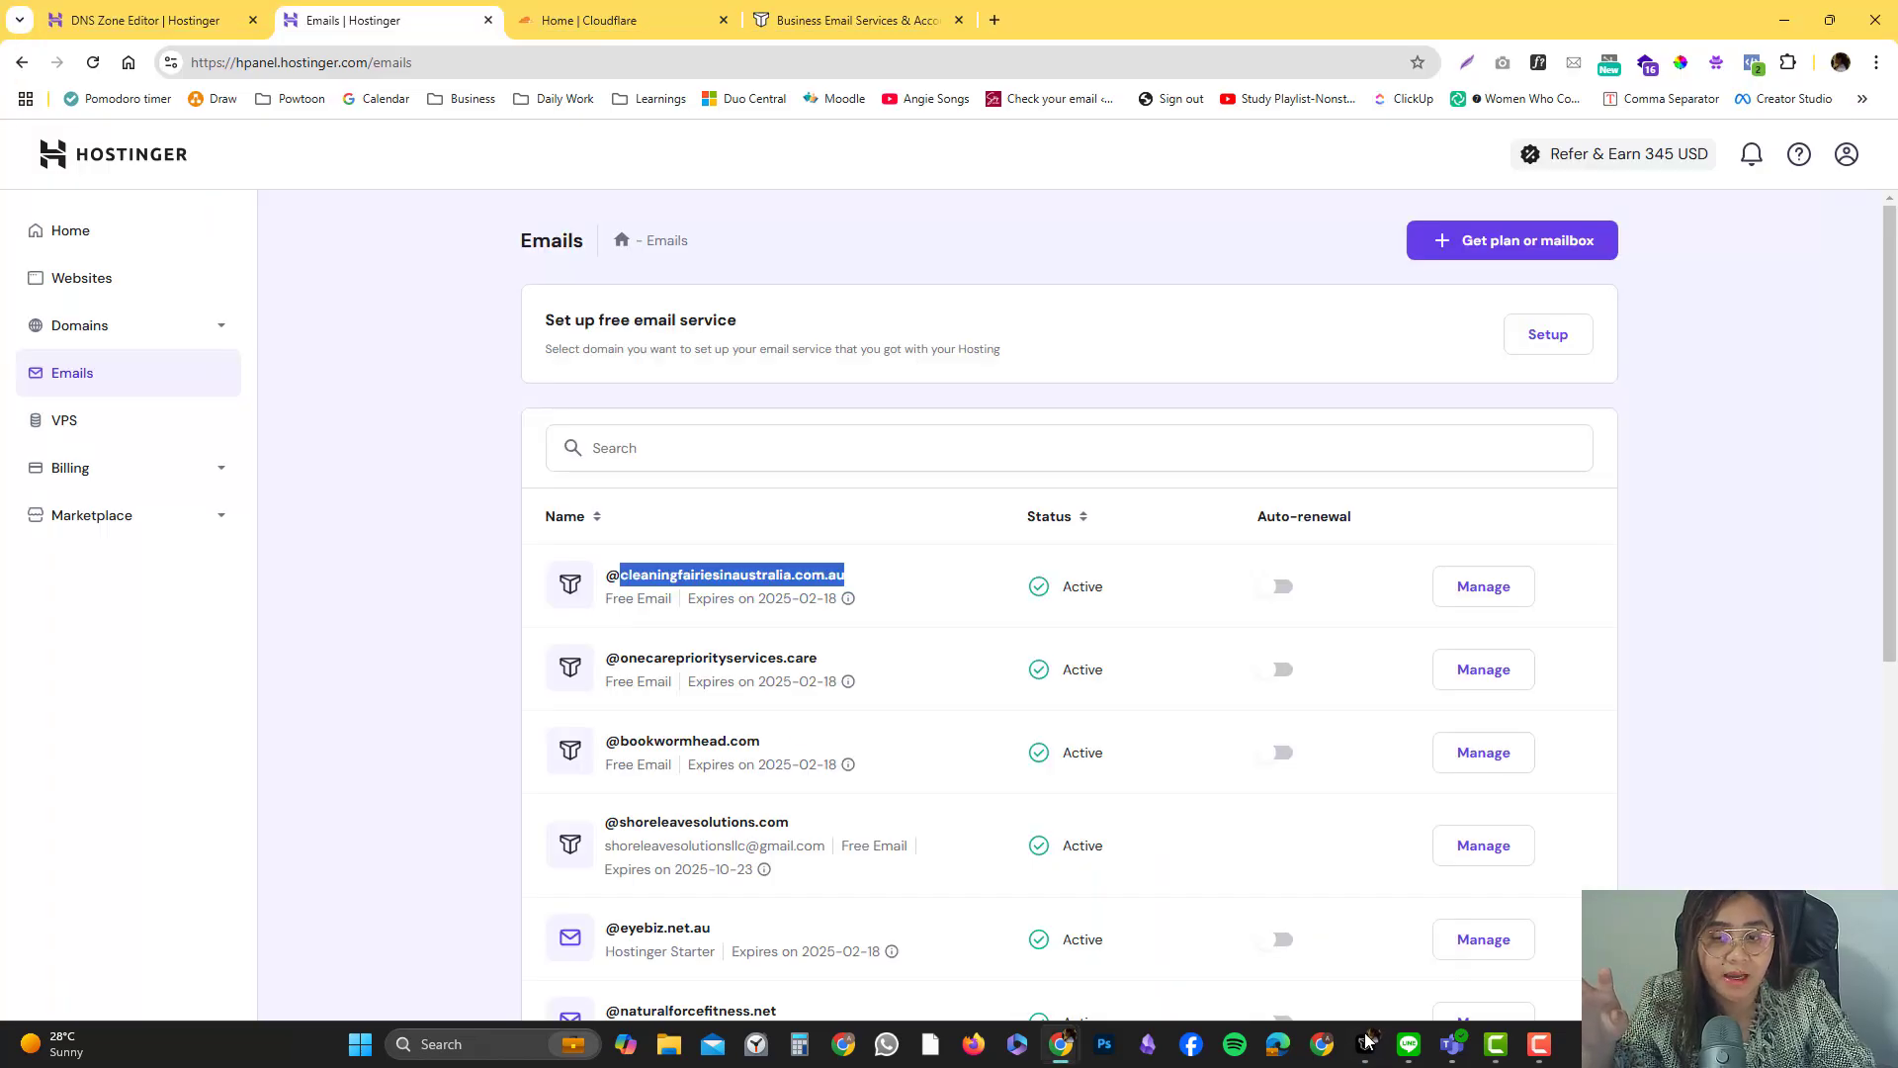
Google 'titan hostinger download', open Titan's Download the app page, then return to Hostinger Emails
left_click(988, 24)
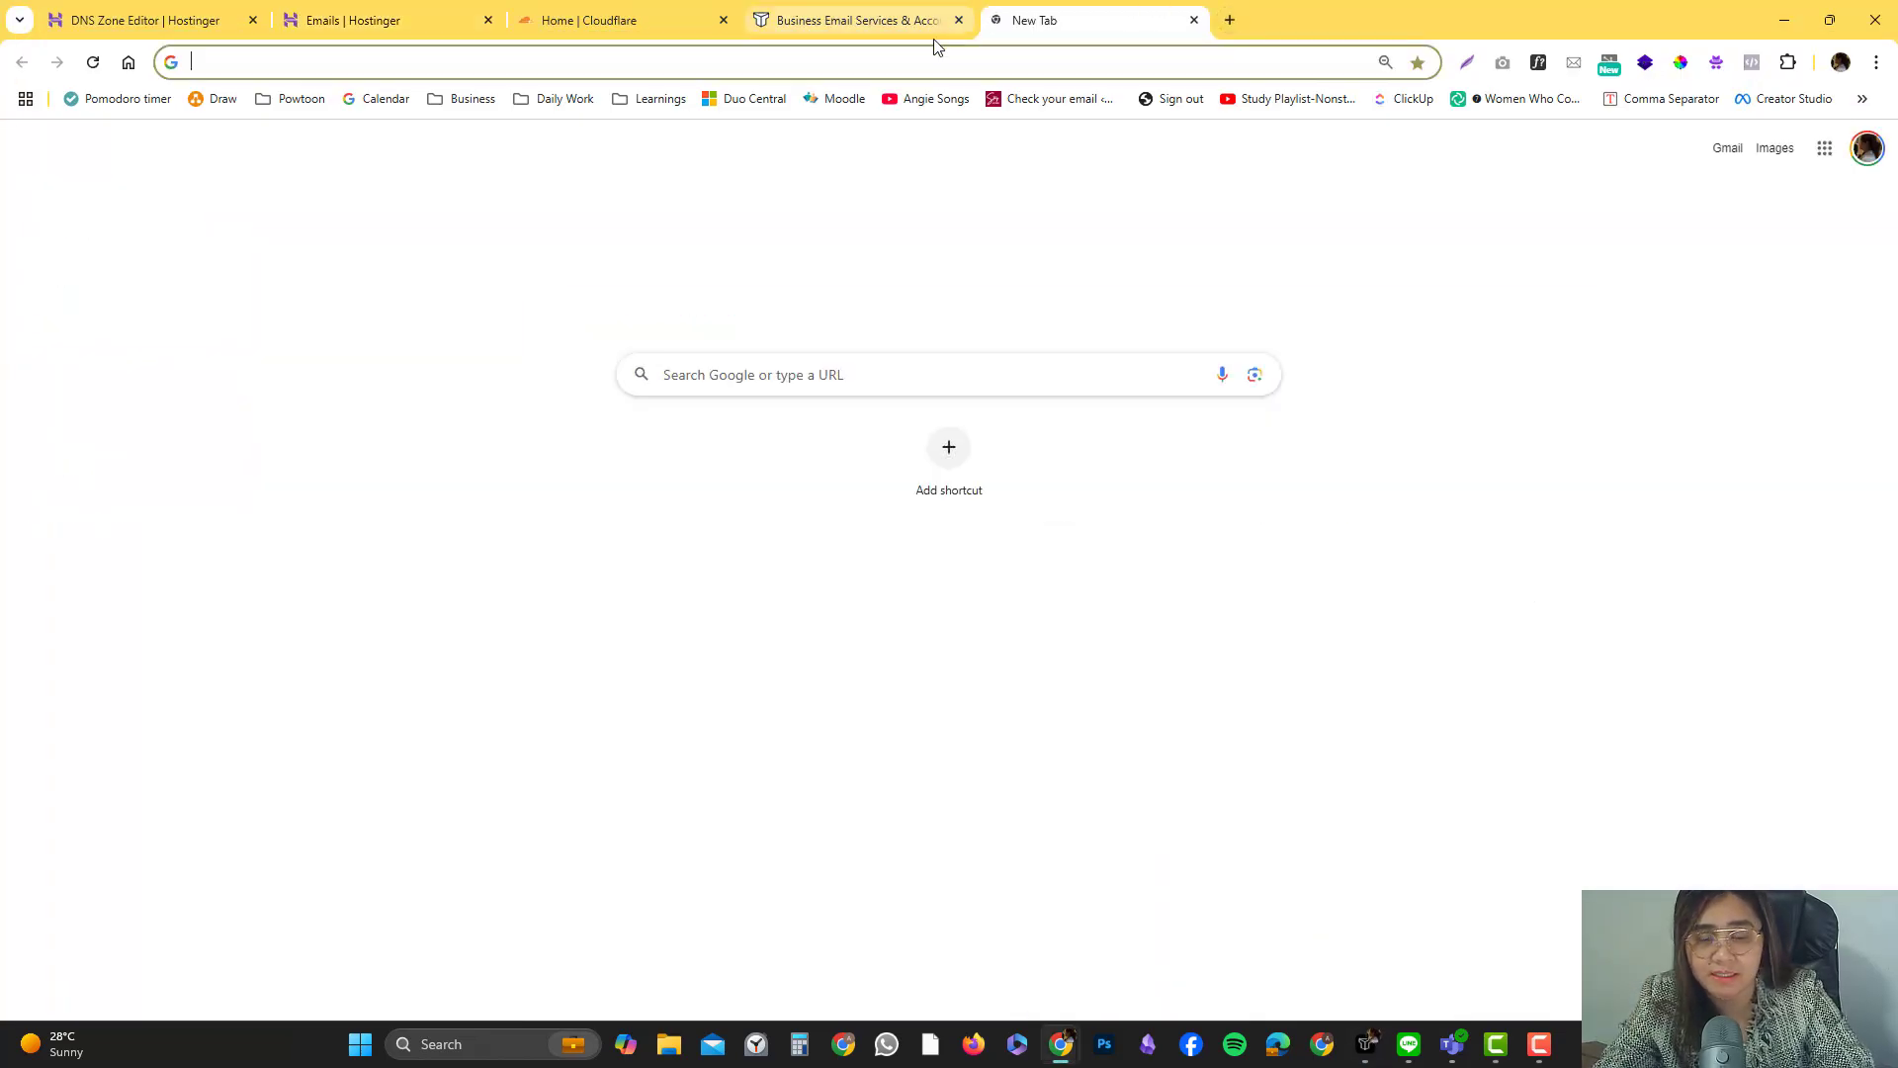
type("titan hostinger download")
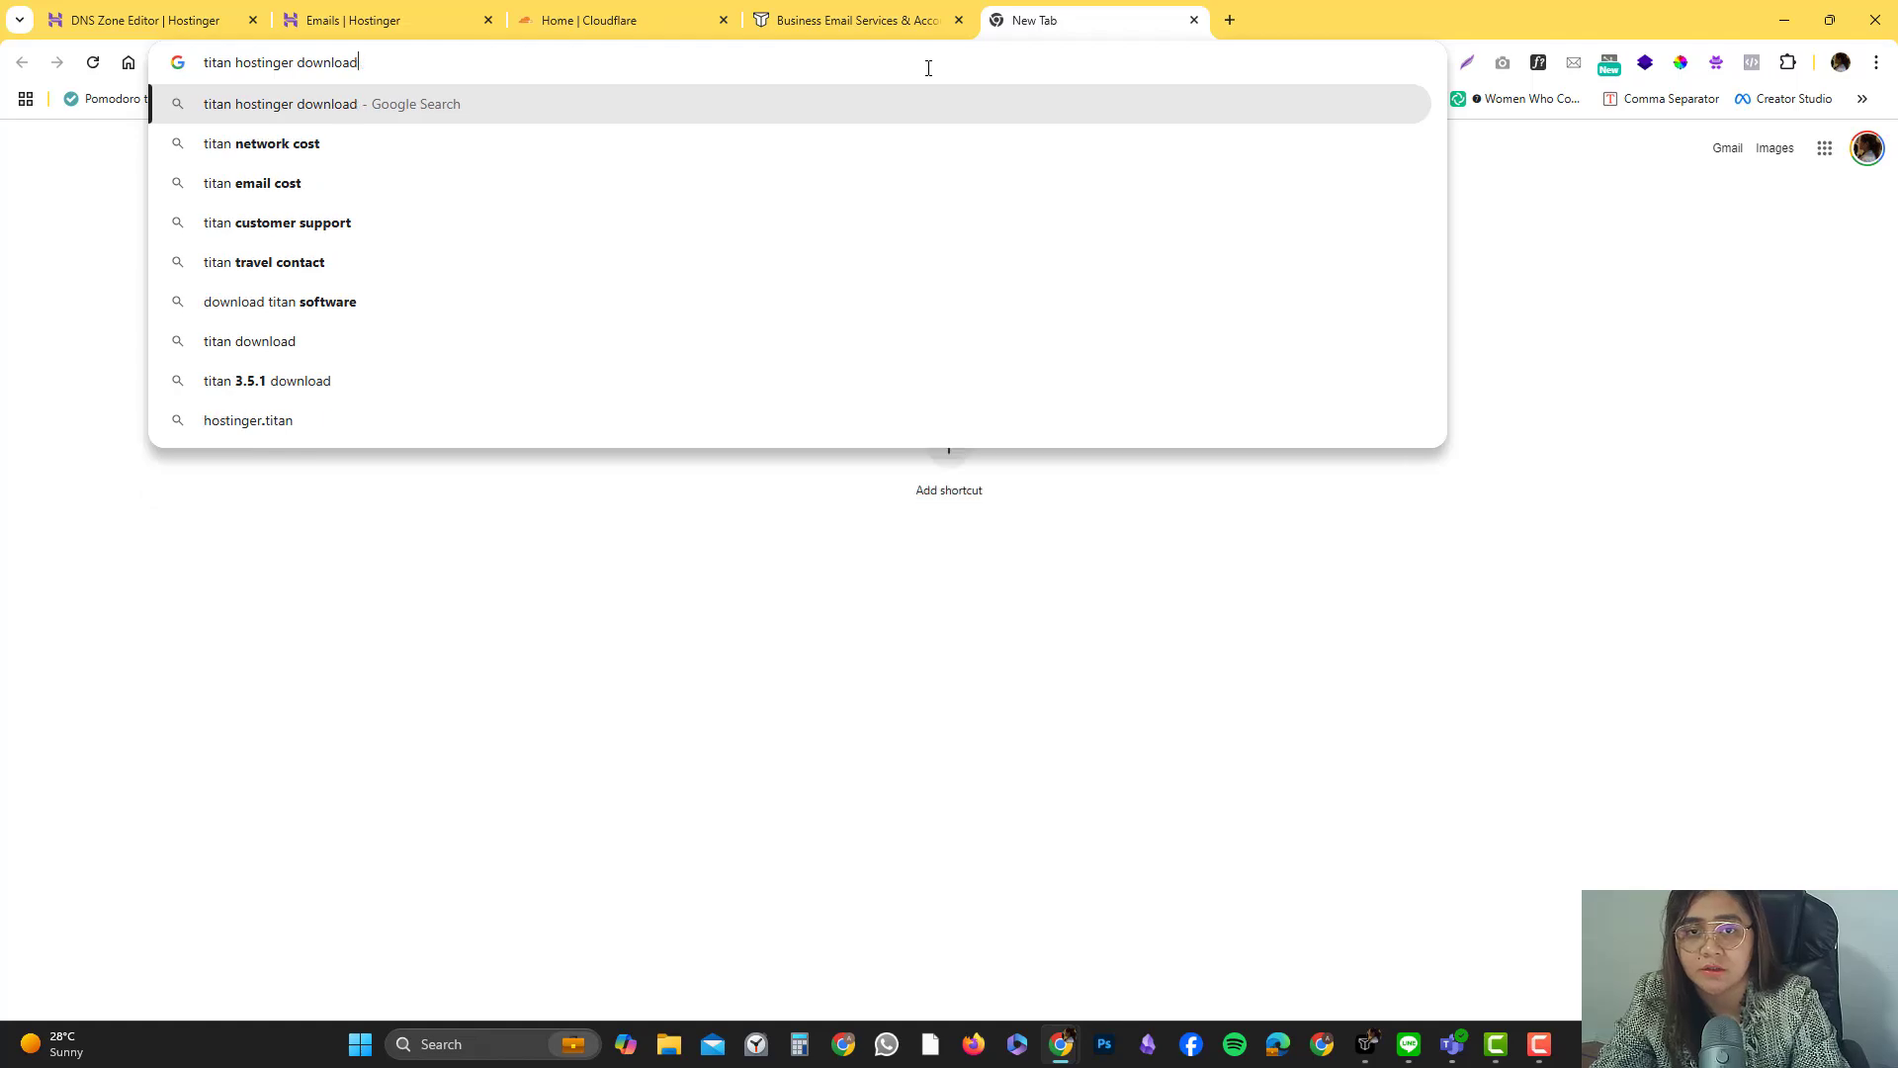
key("Return")
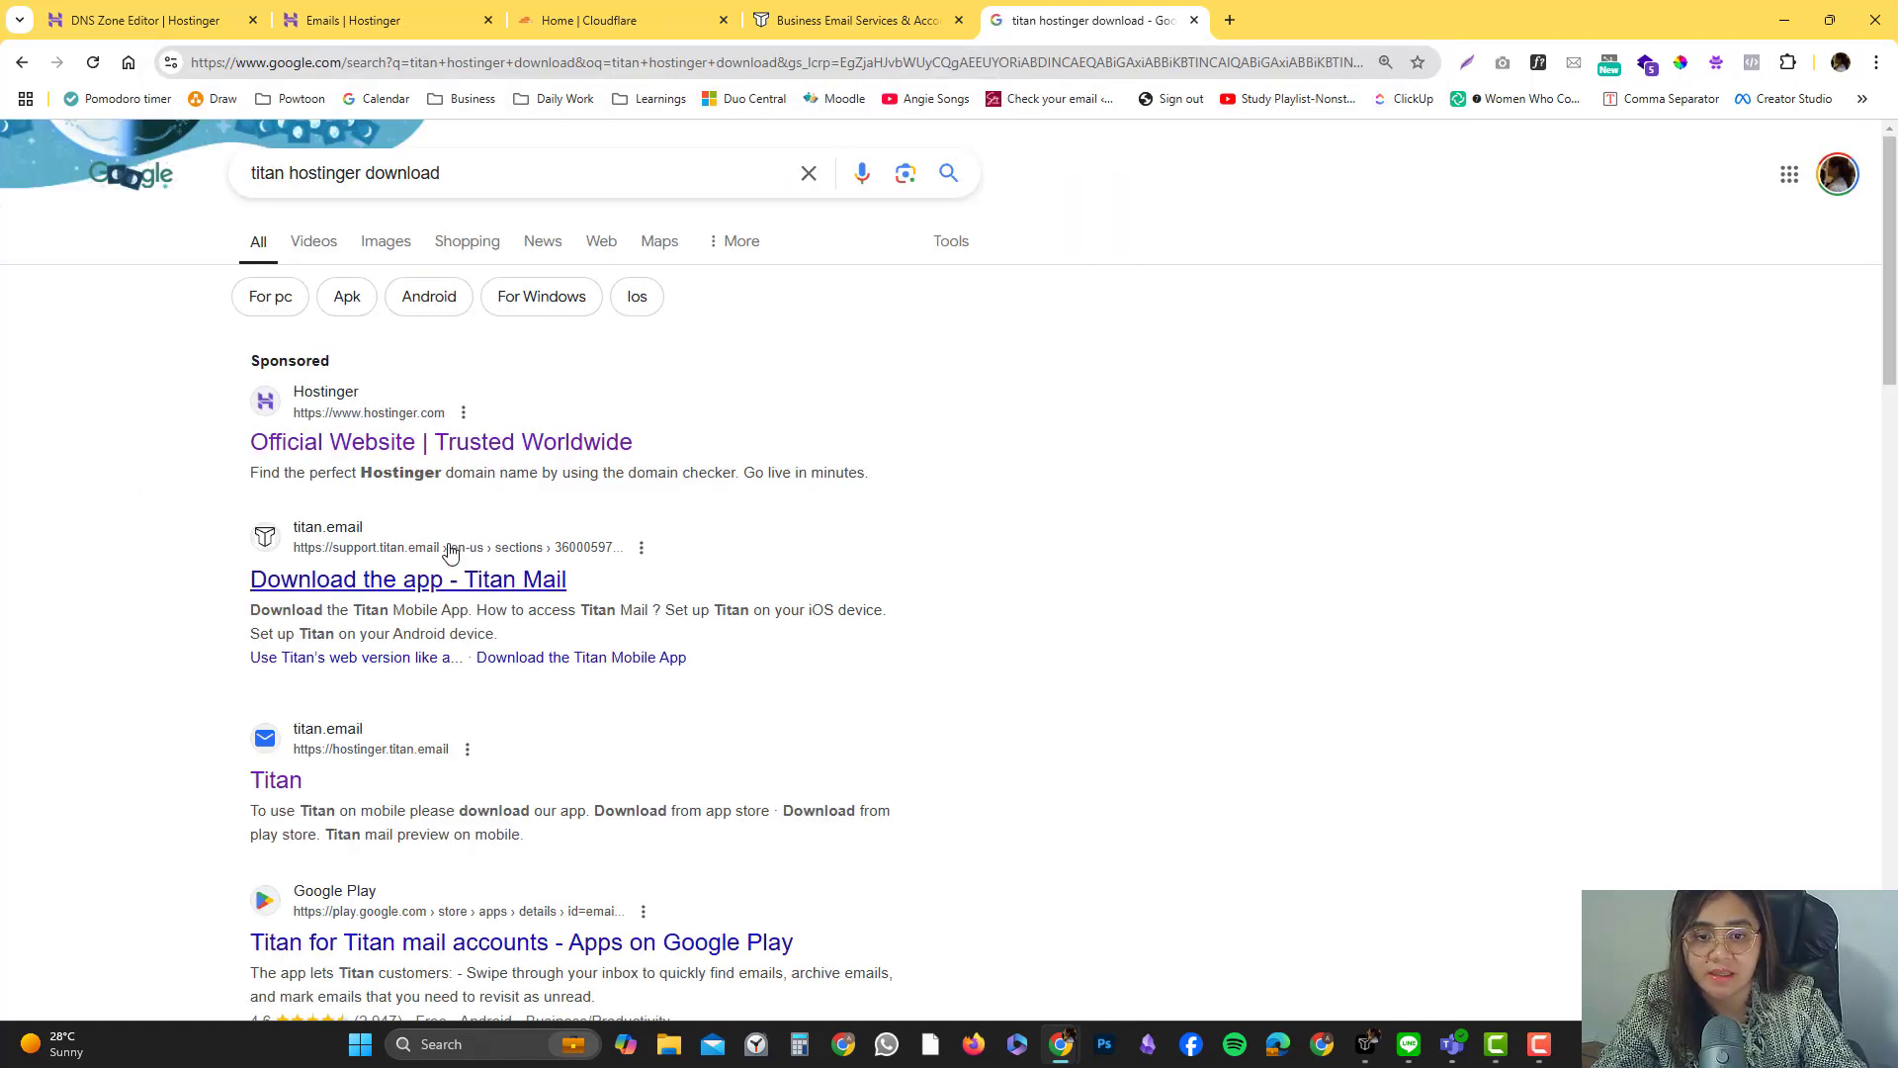
left_click(421, 579)
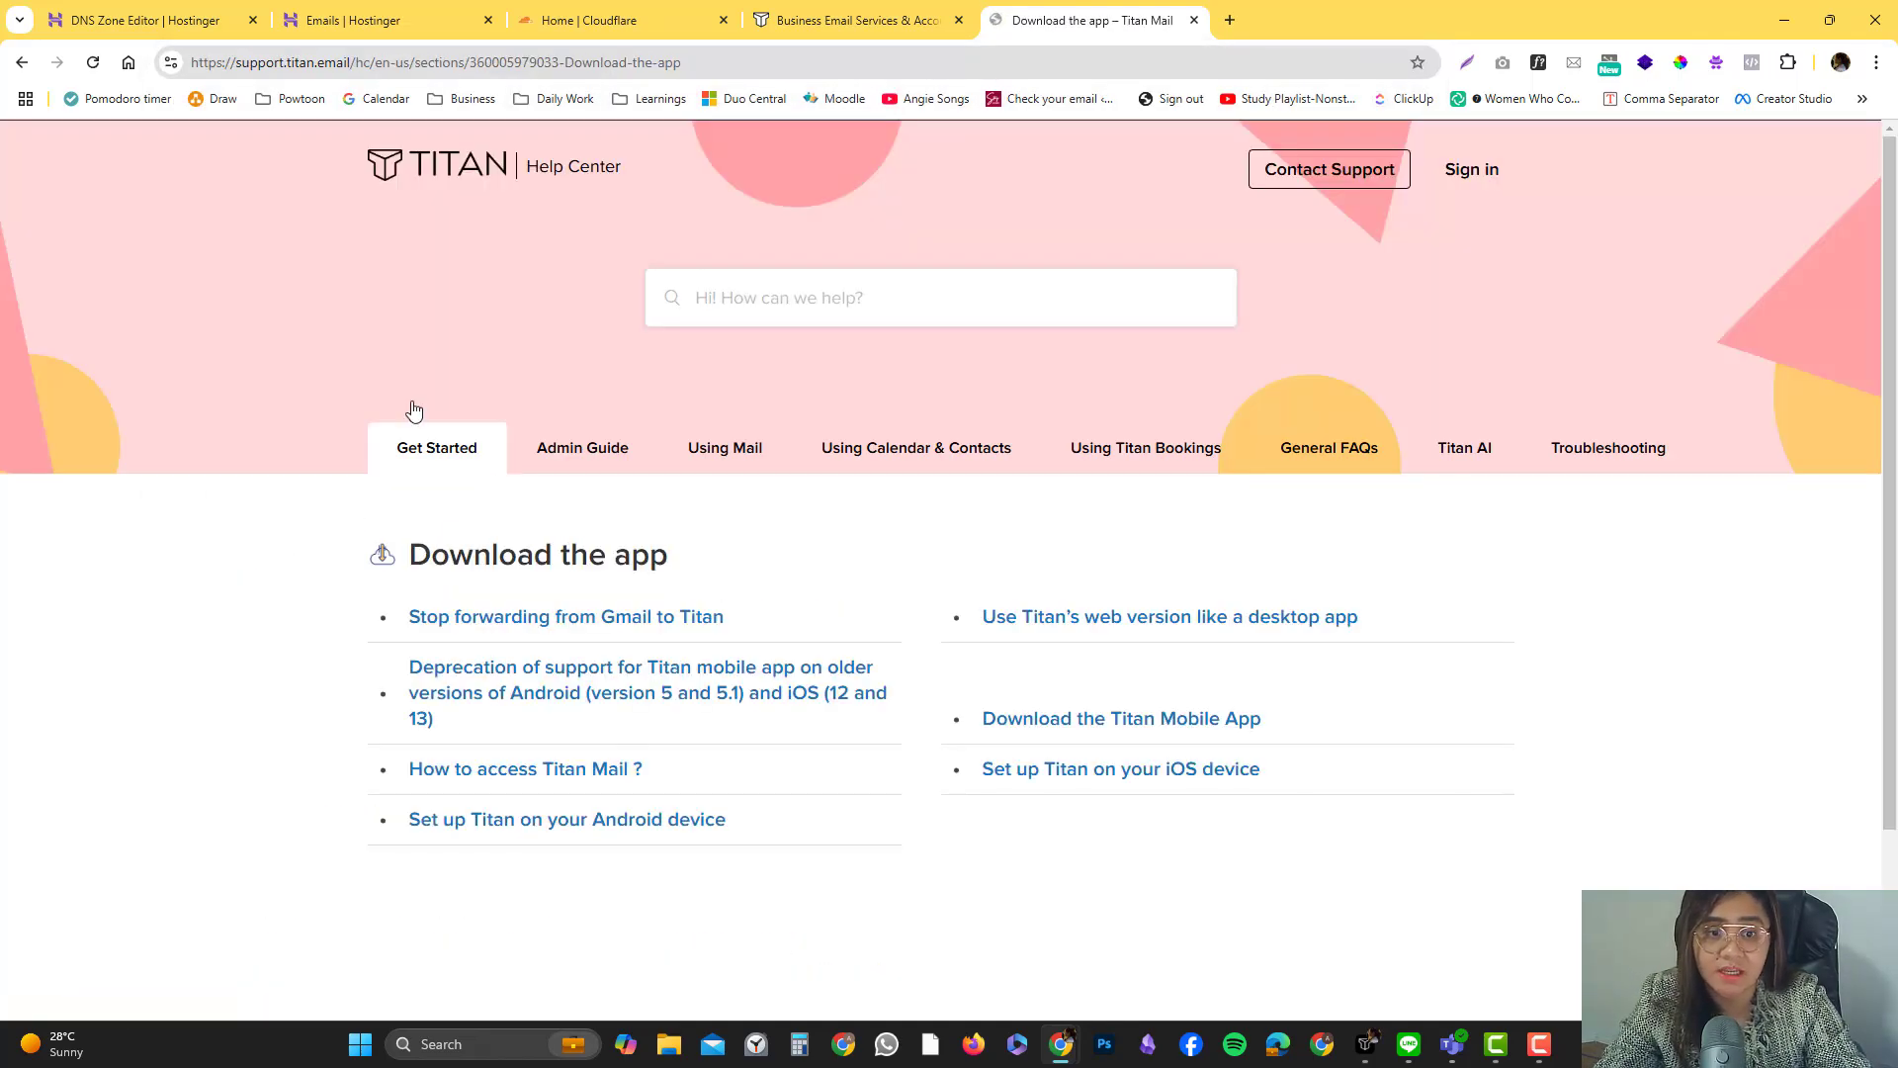
left_click(358, 21)
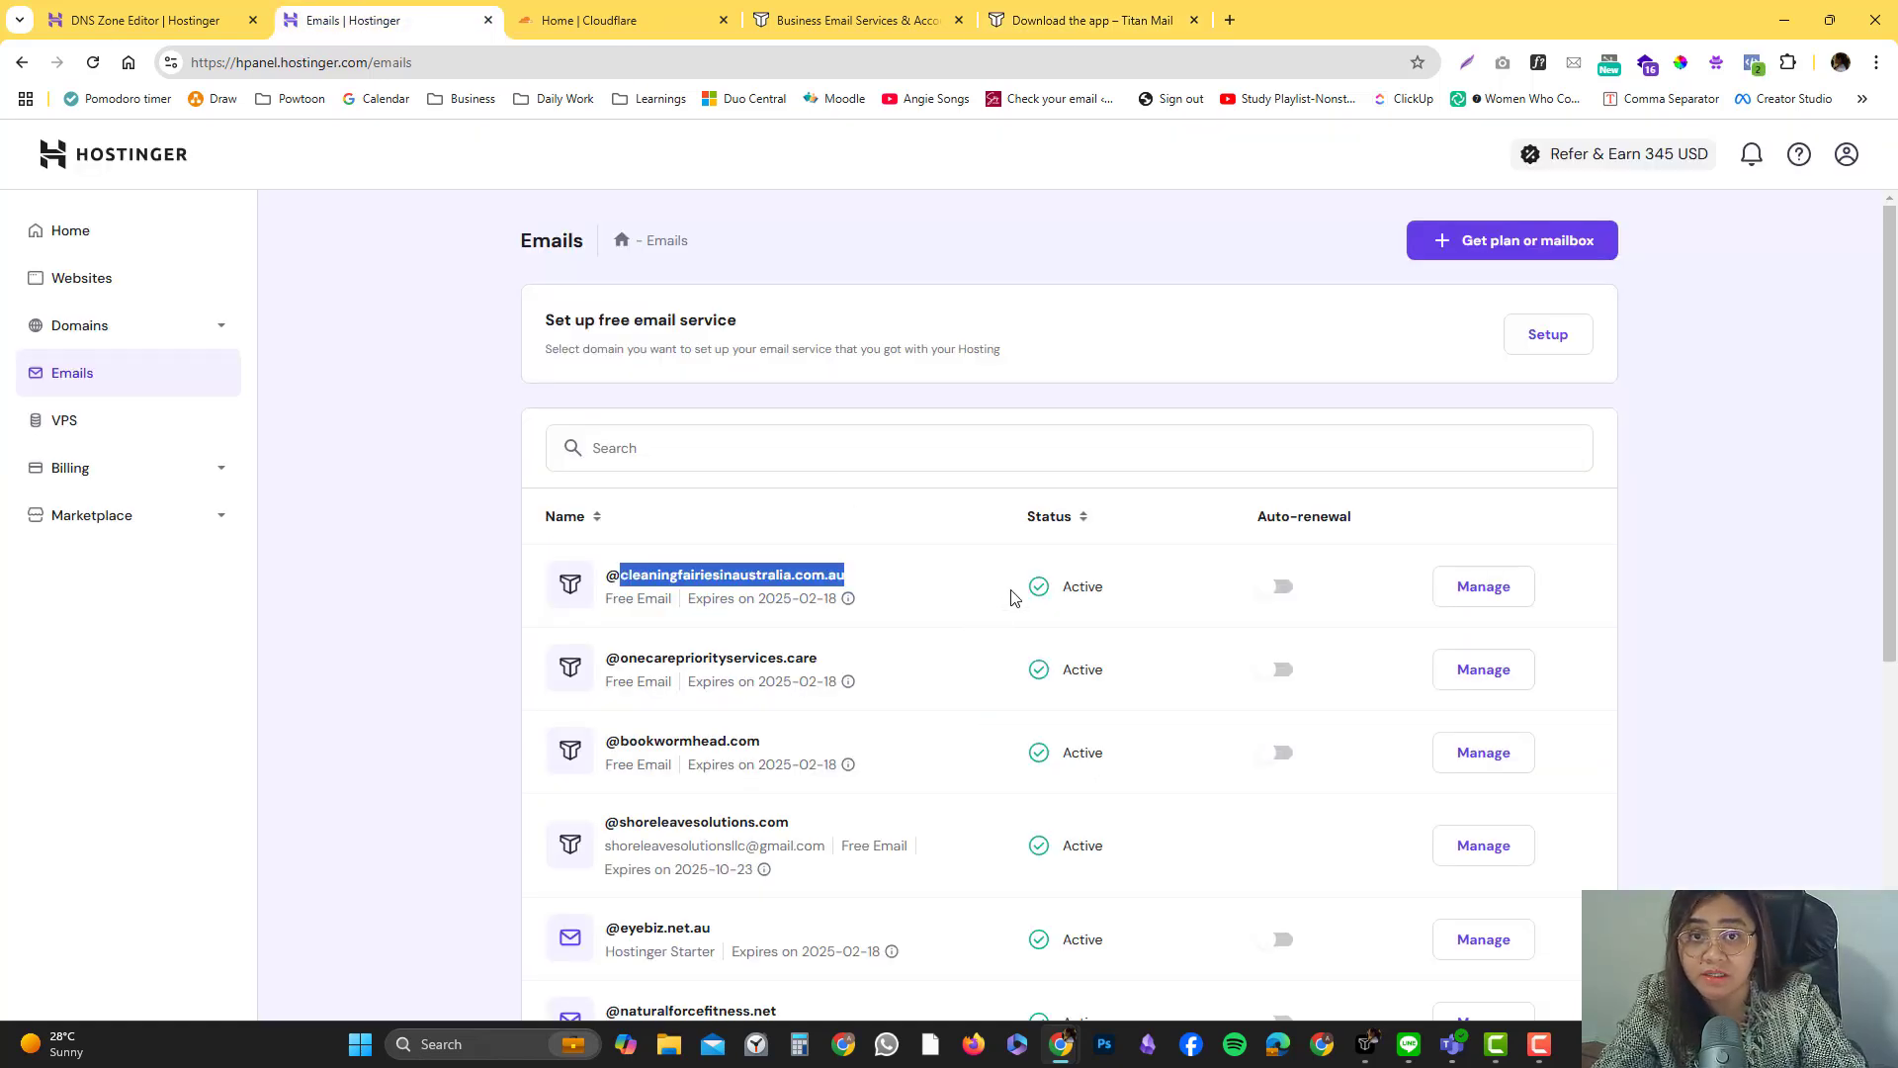
left_click(1365, 1055)
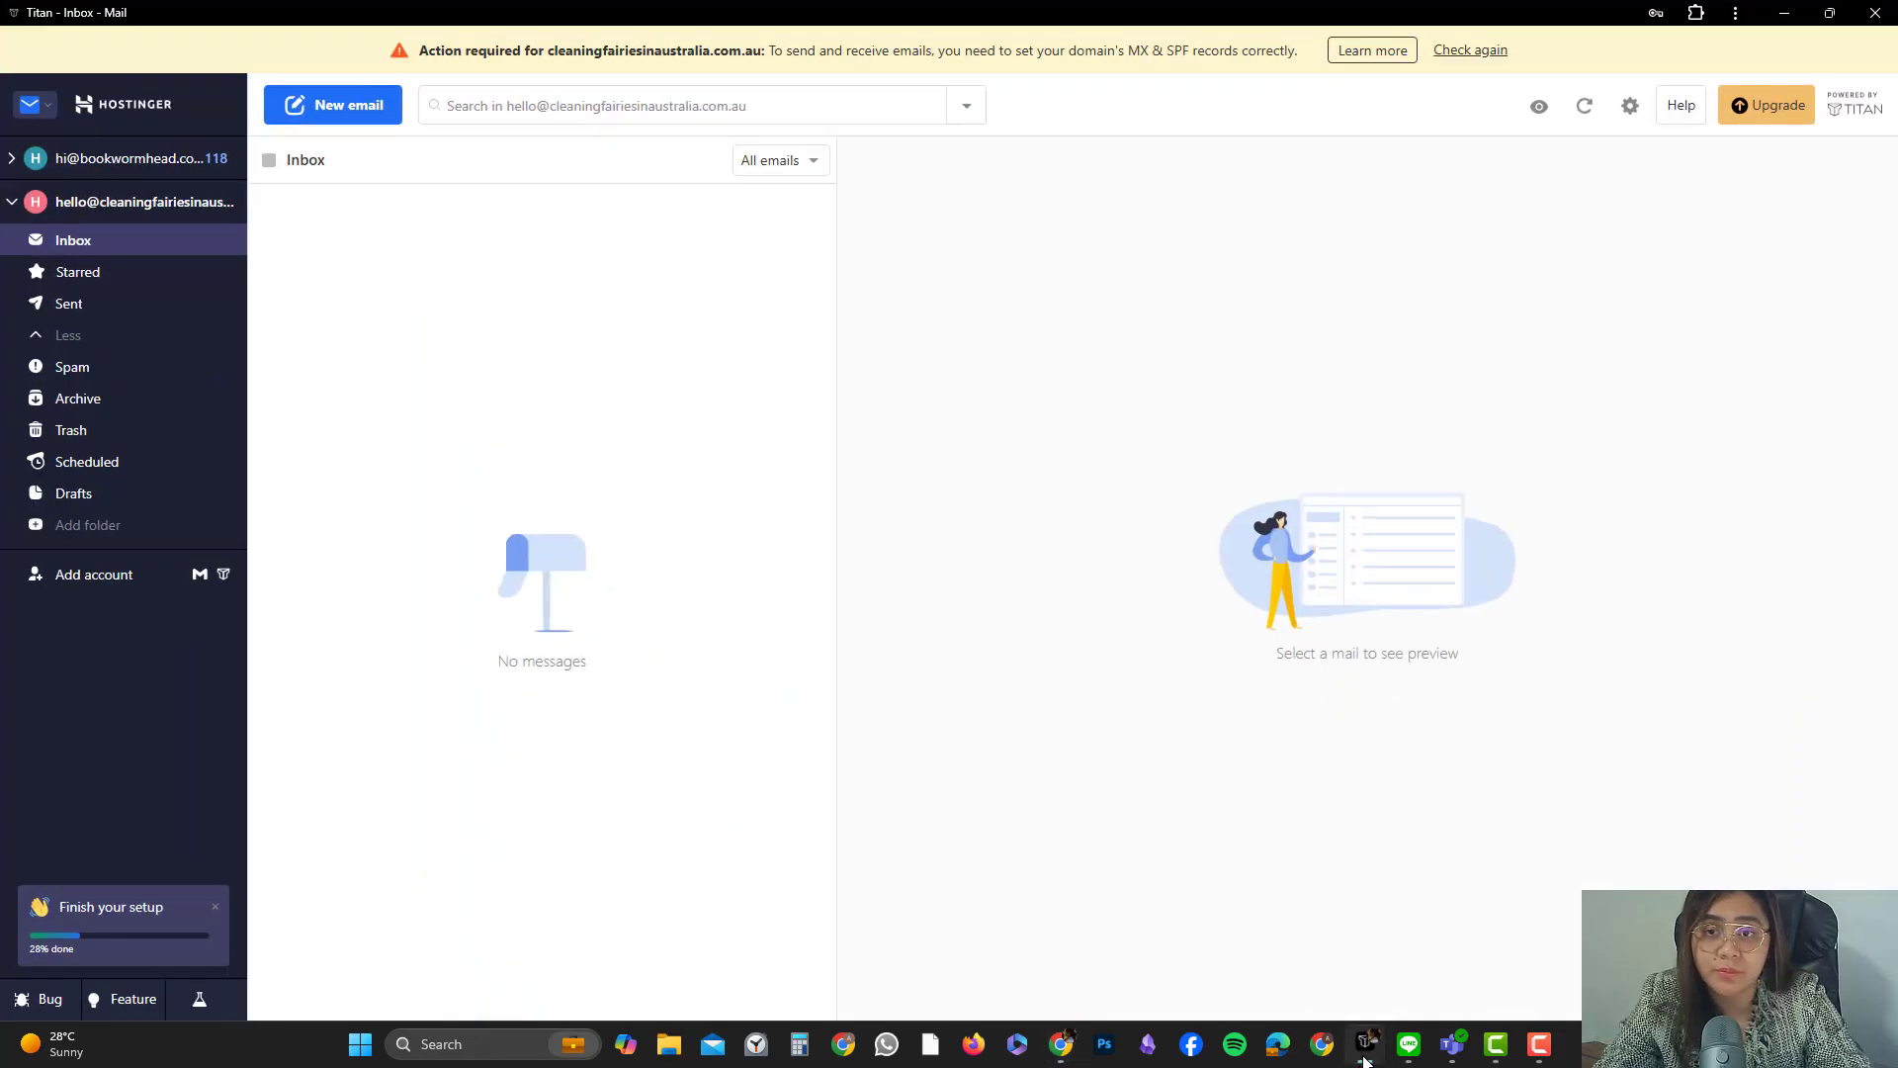
left_click(60, 205)
left_click(59, 206)
left_click(59, 205)
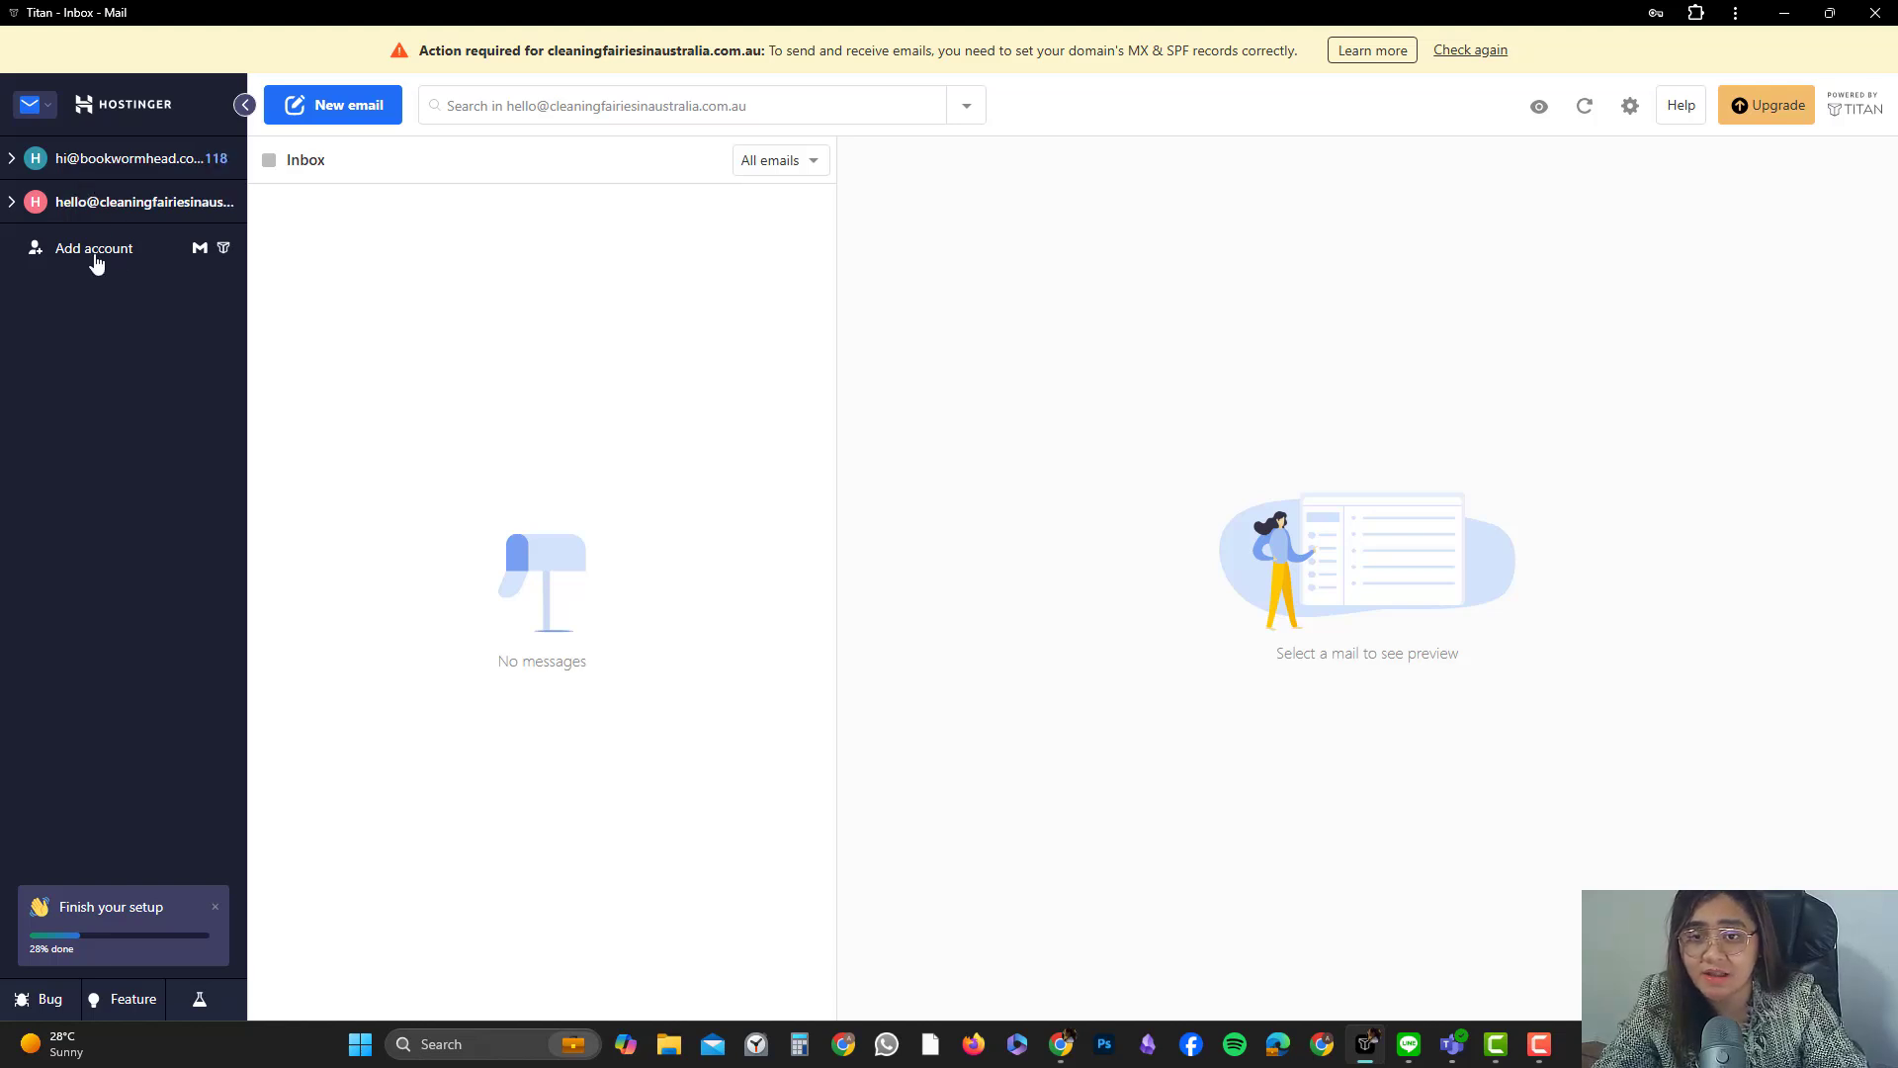
left_click(94, 248)
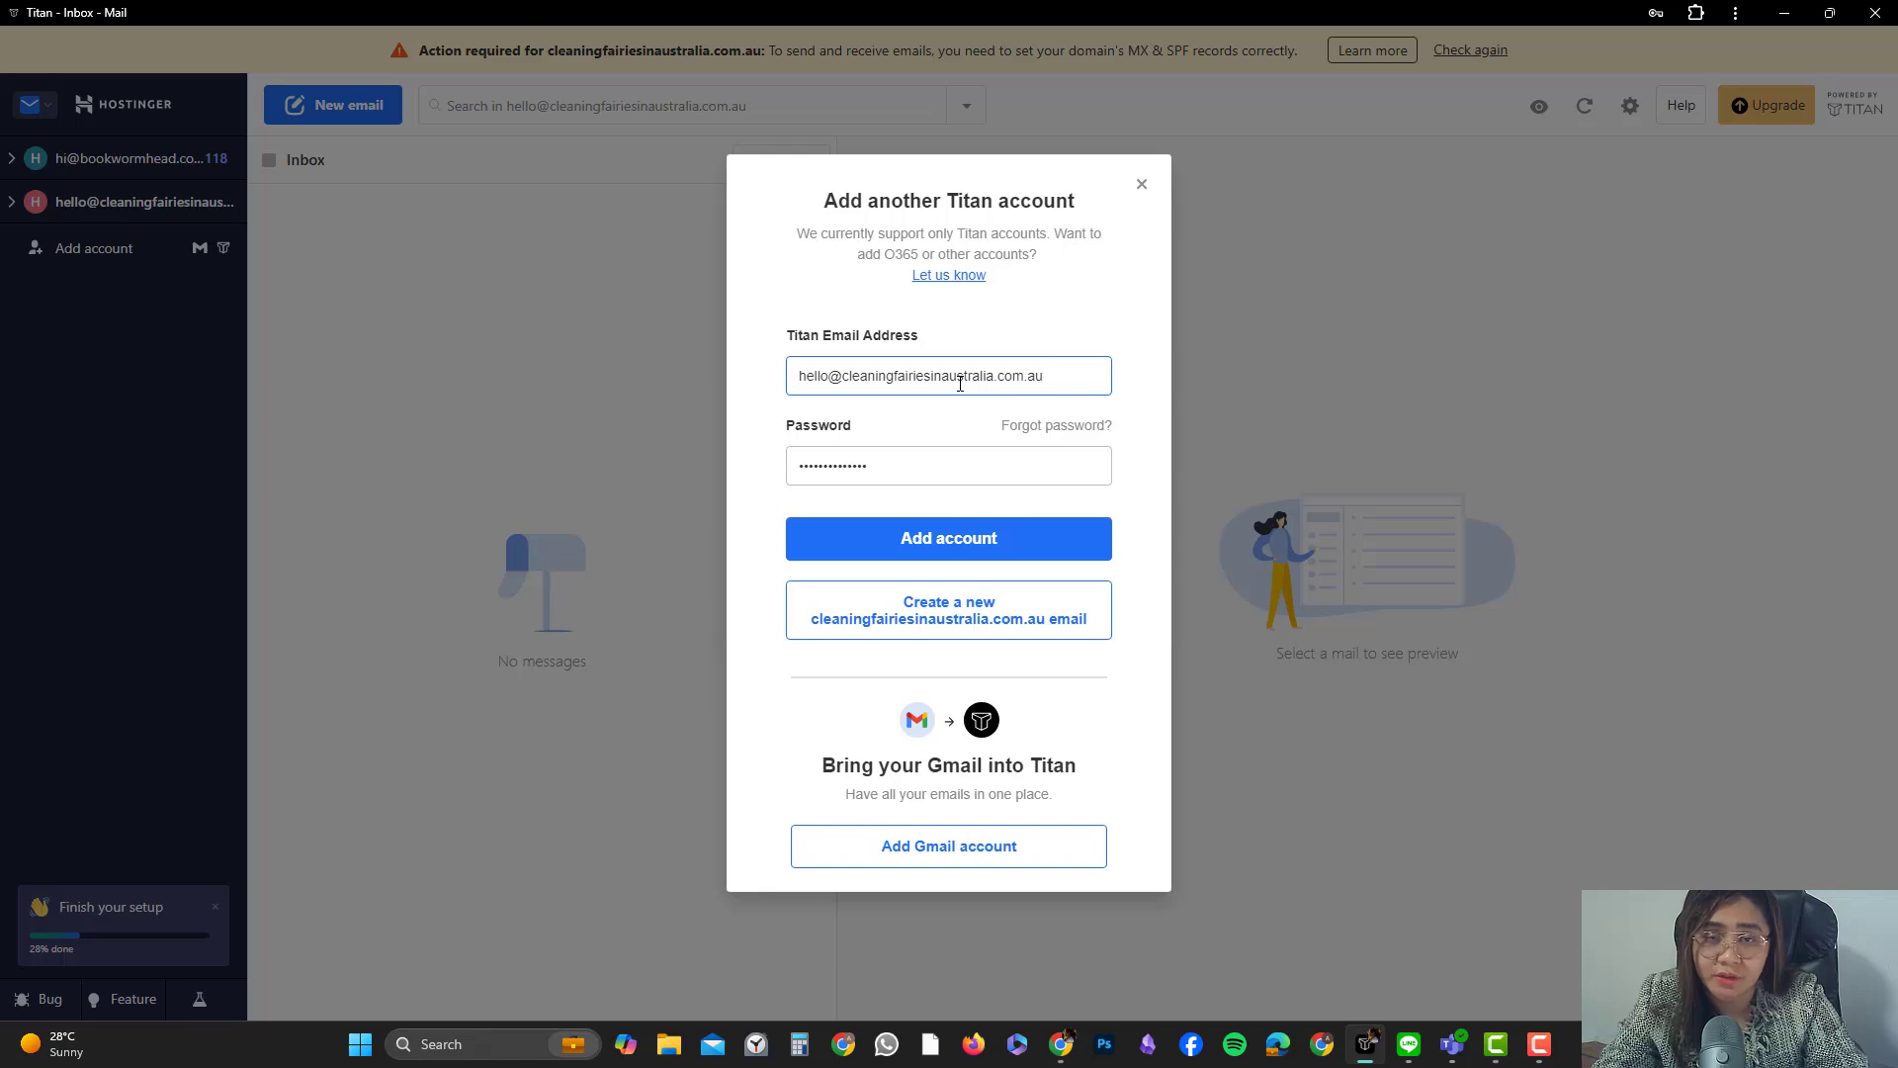
left_click(1144, 187)
left_click(40, 170)
left_click(39, 172)
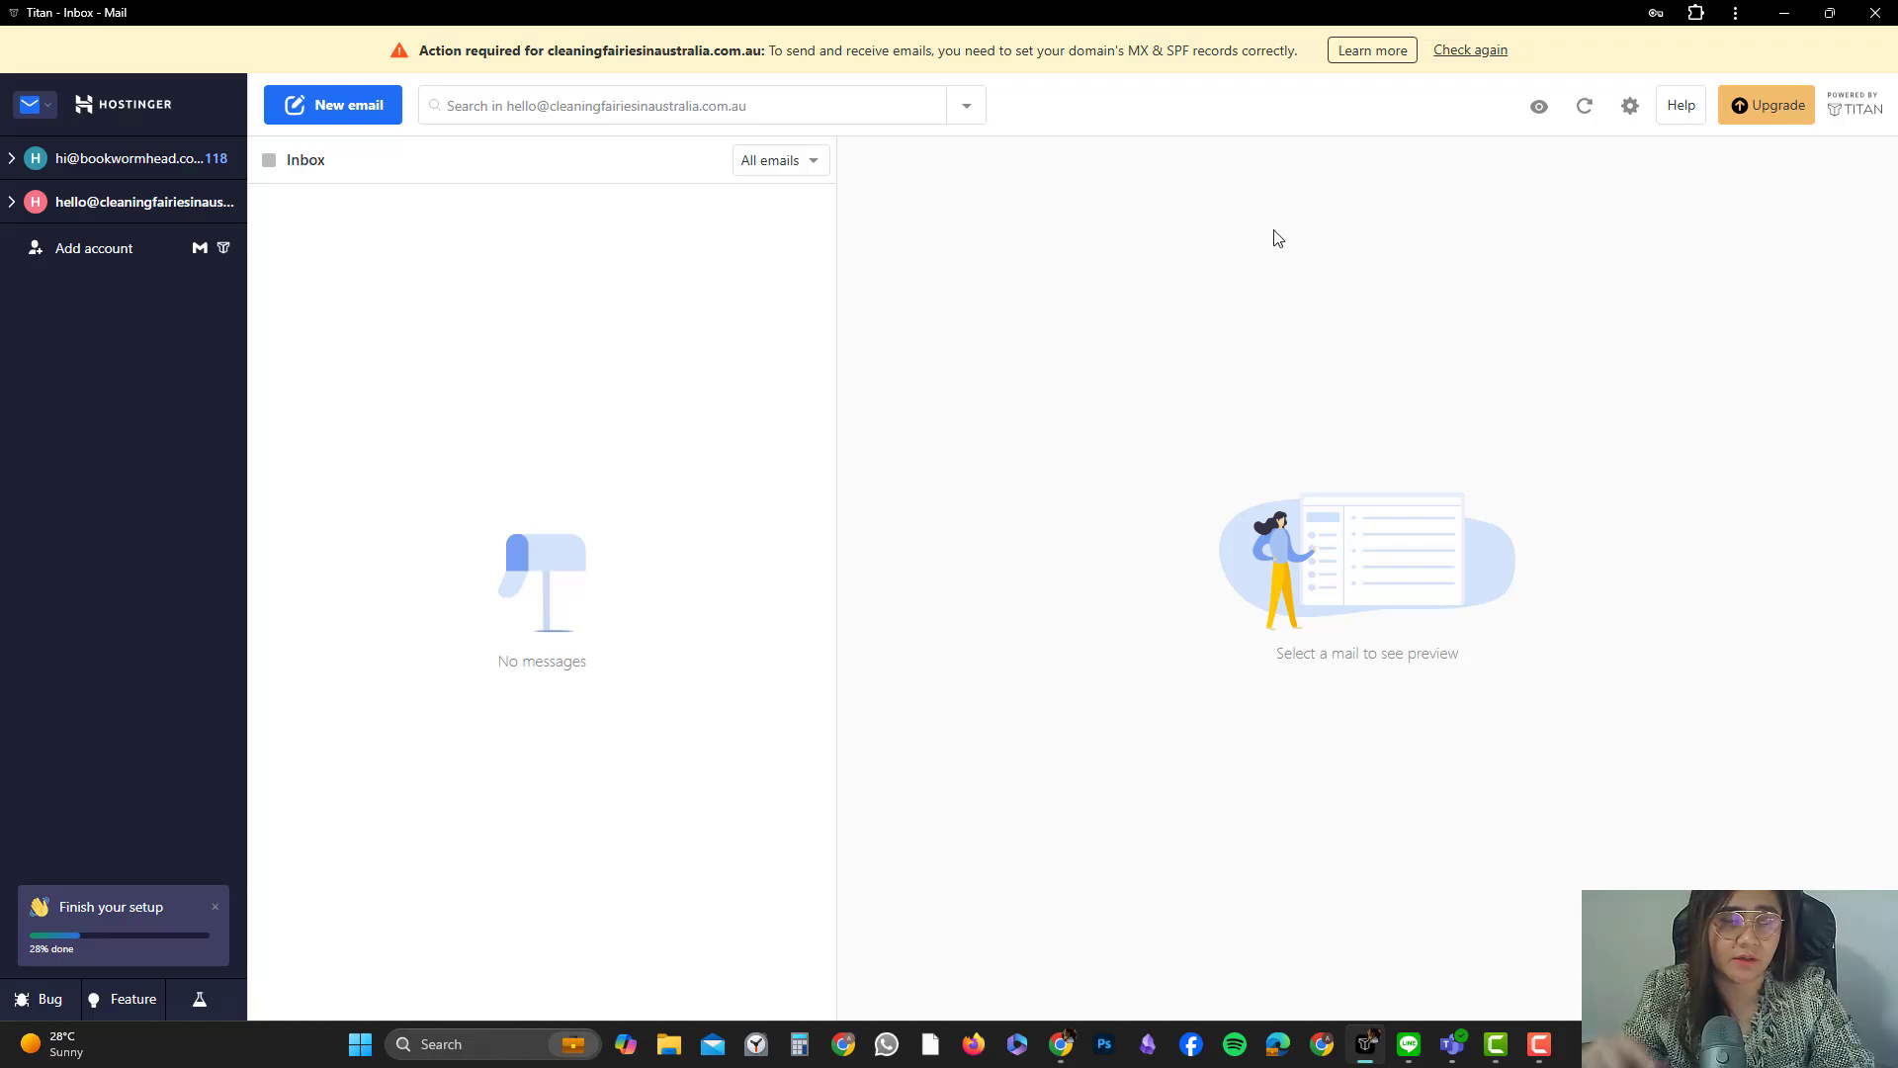
left_click(1784, 14)
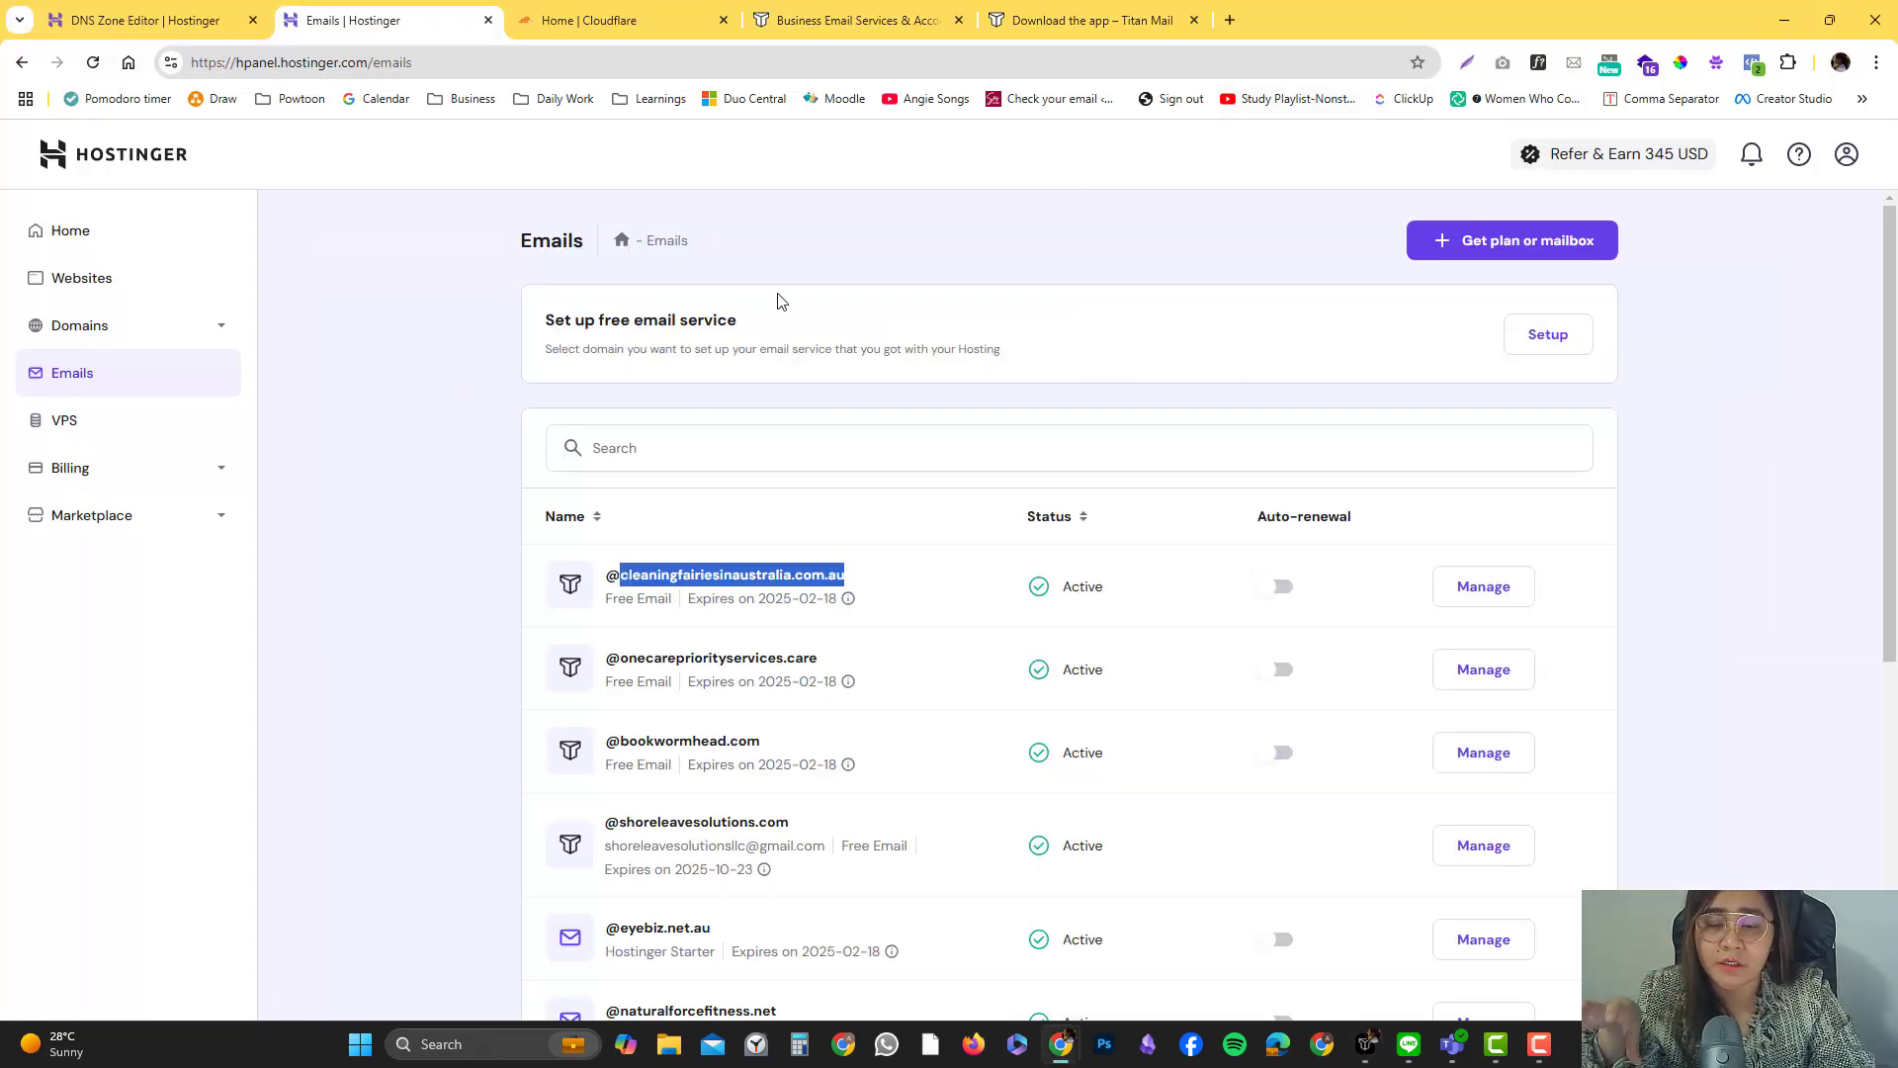
In the Hostinger tab, clear the leftover menu filter to restore the full navigation
left_click(146, 22)
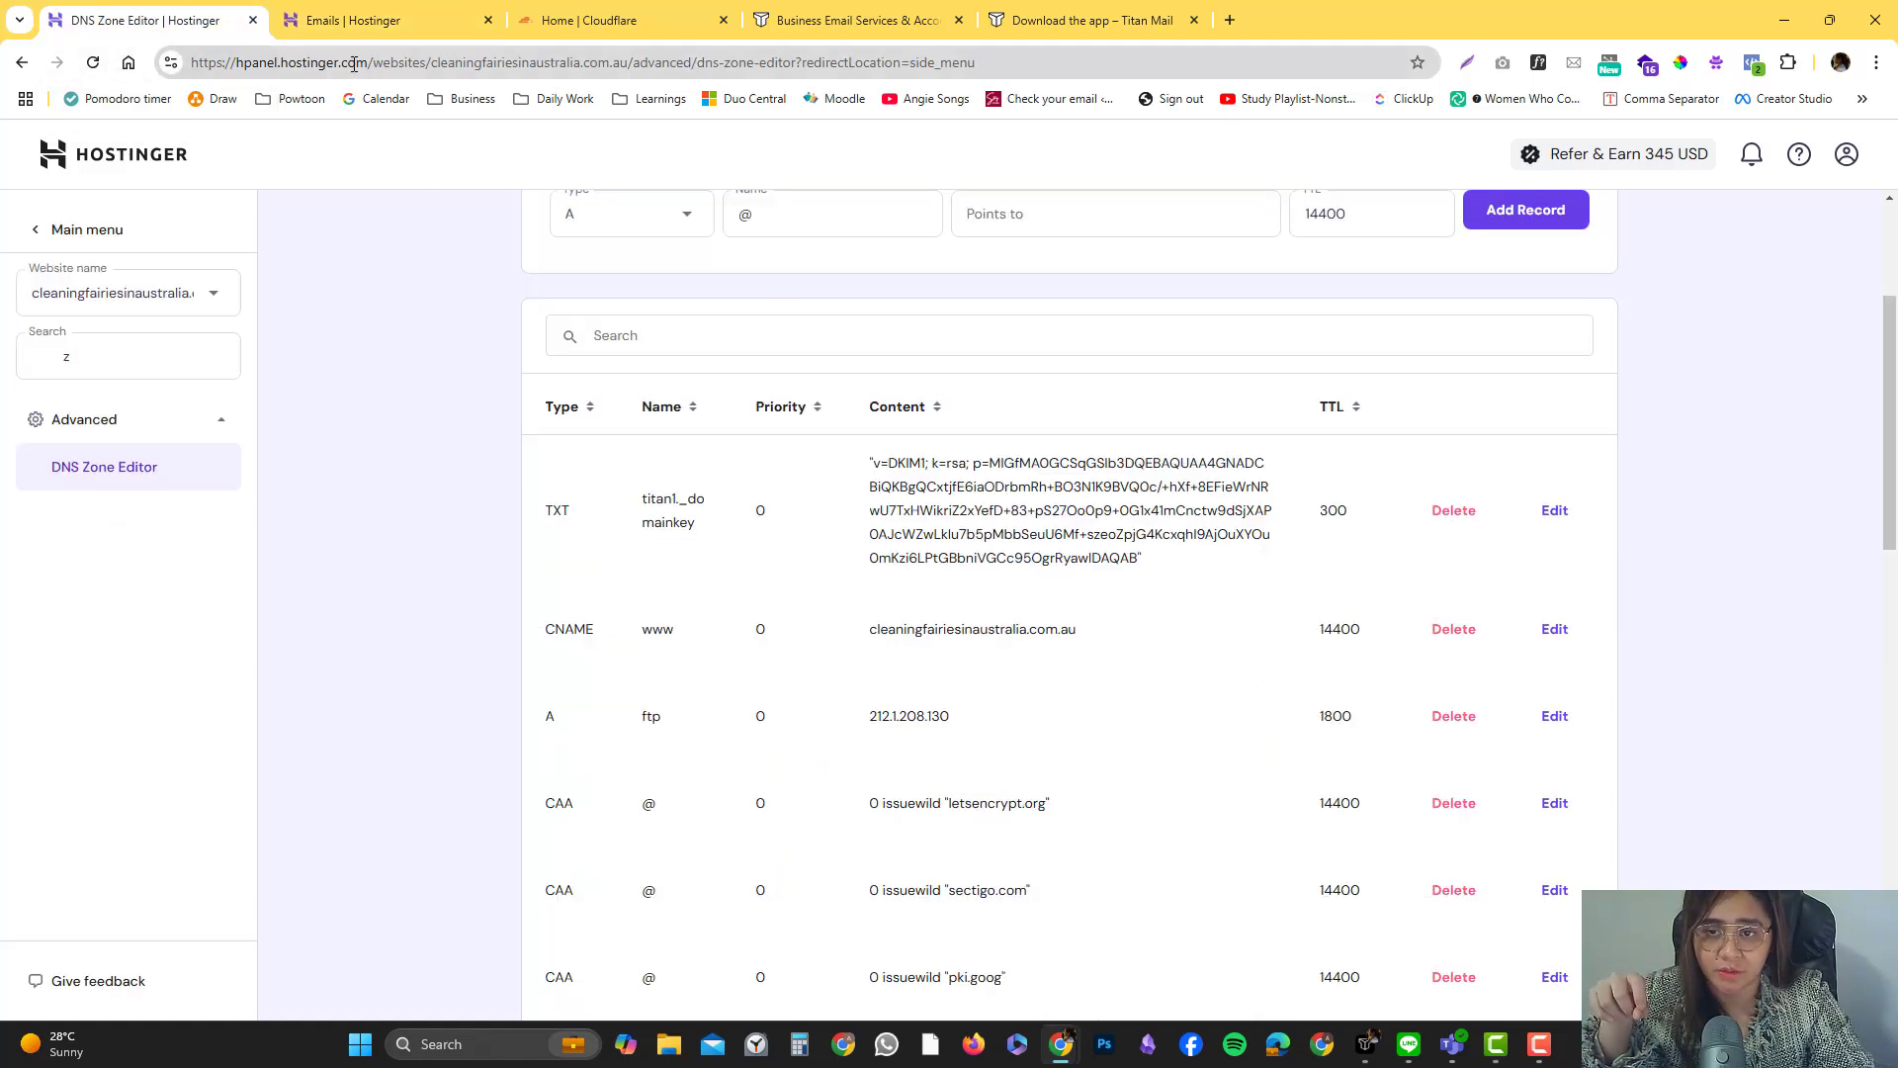
left_click(114, 353)
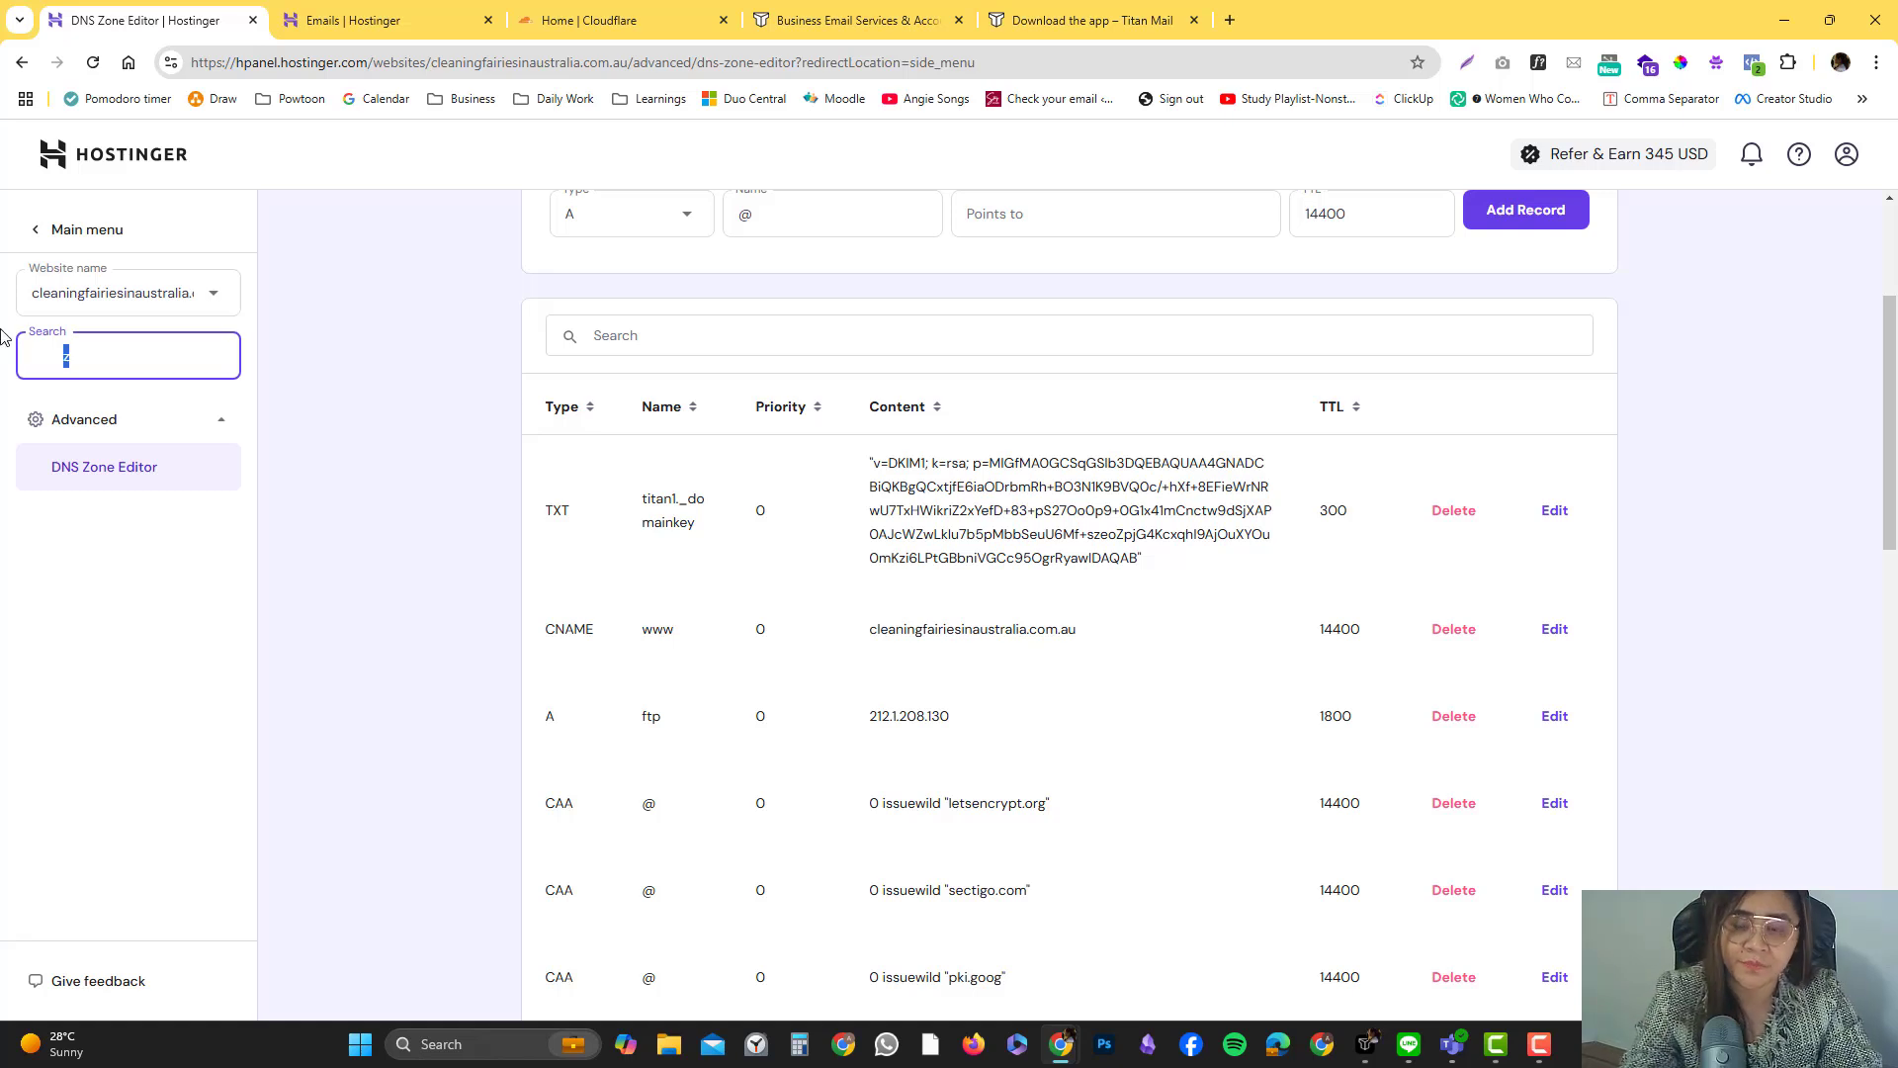
key("BackSpace")
left_click(35, 233)
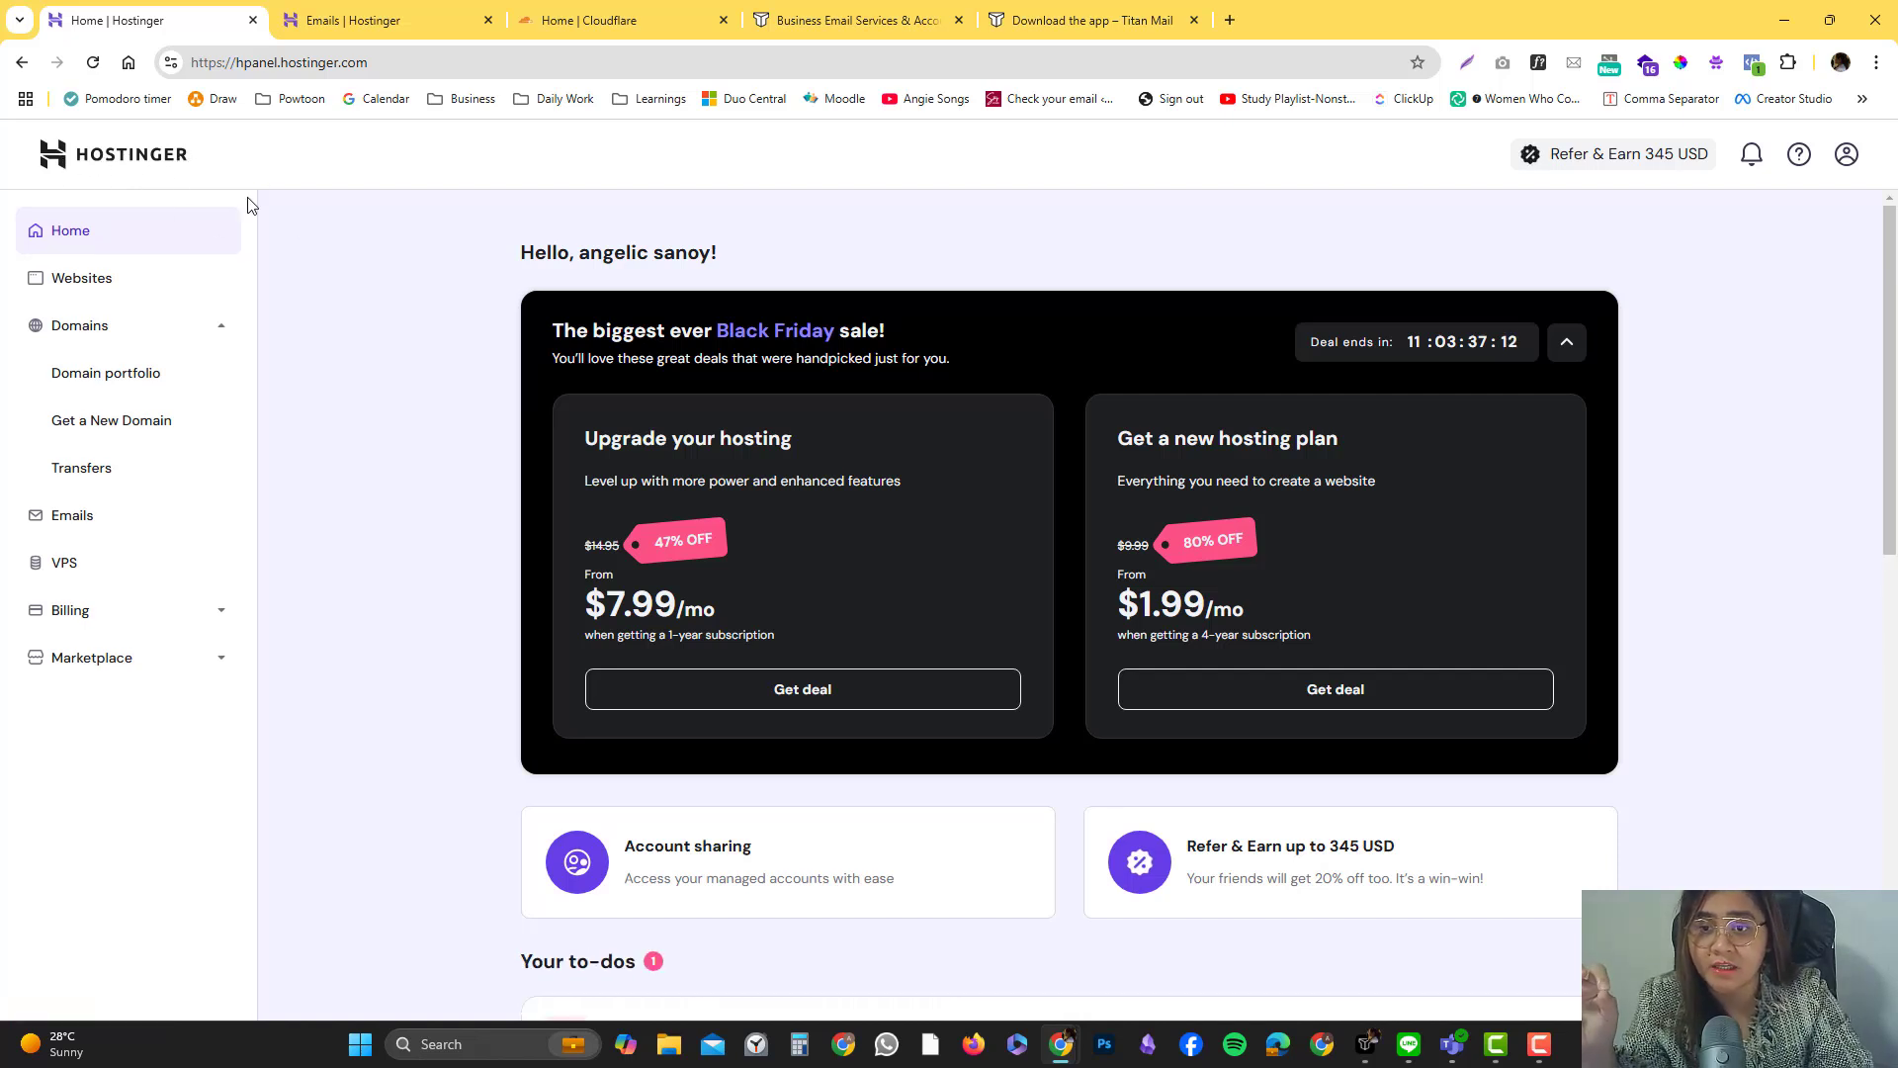
Open the cleaningfairiesinaustralia.com.au dashboard and find DNS Zone Editor by searching 'zon'
left_click(153, 286)
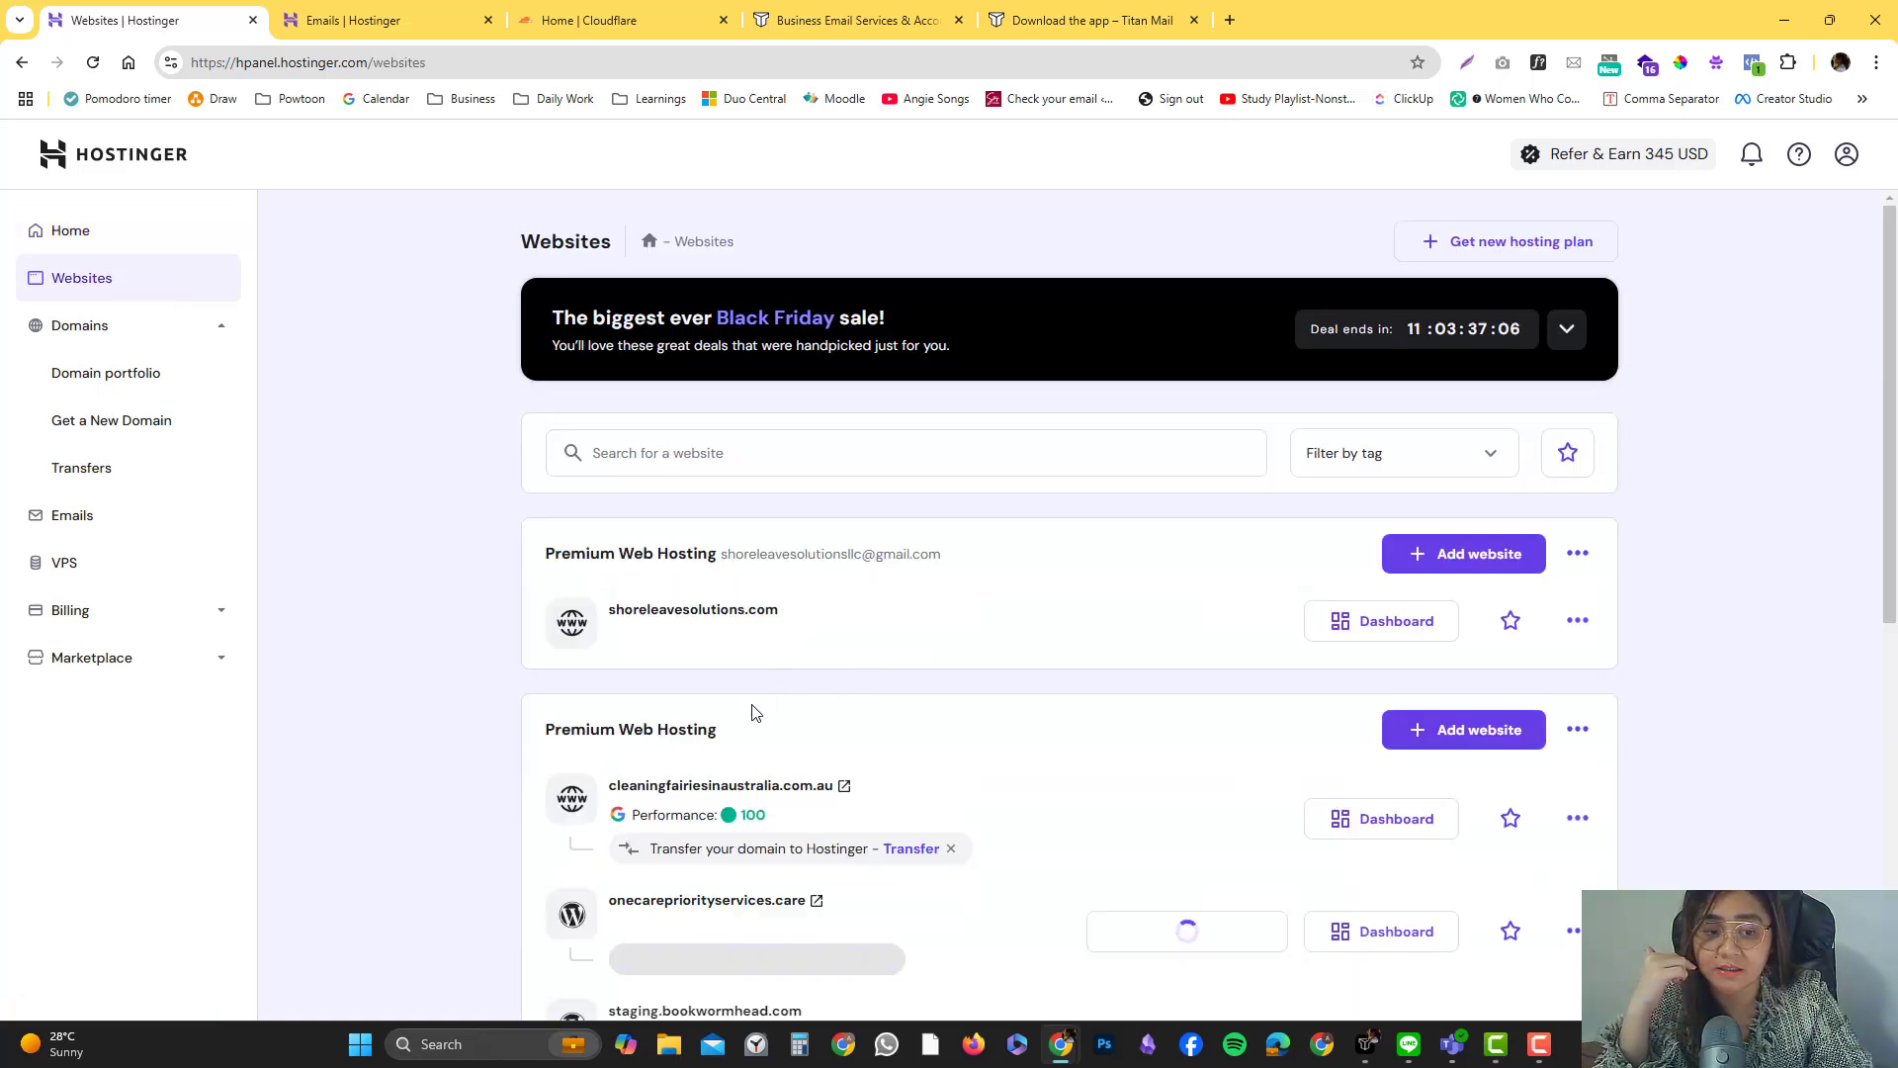
left_click(1421, 838)
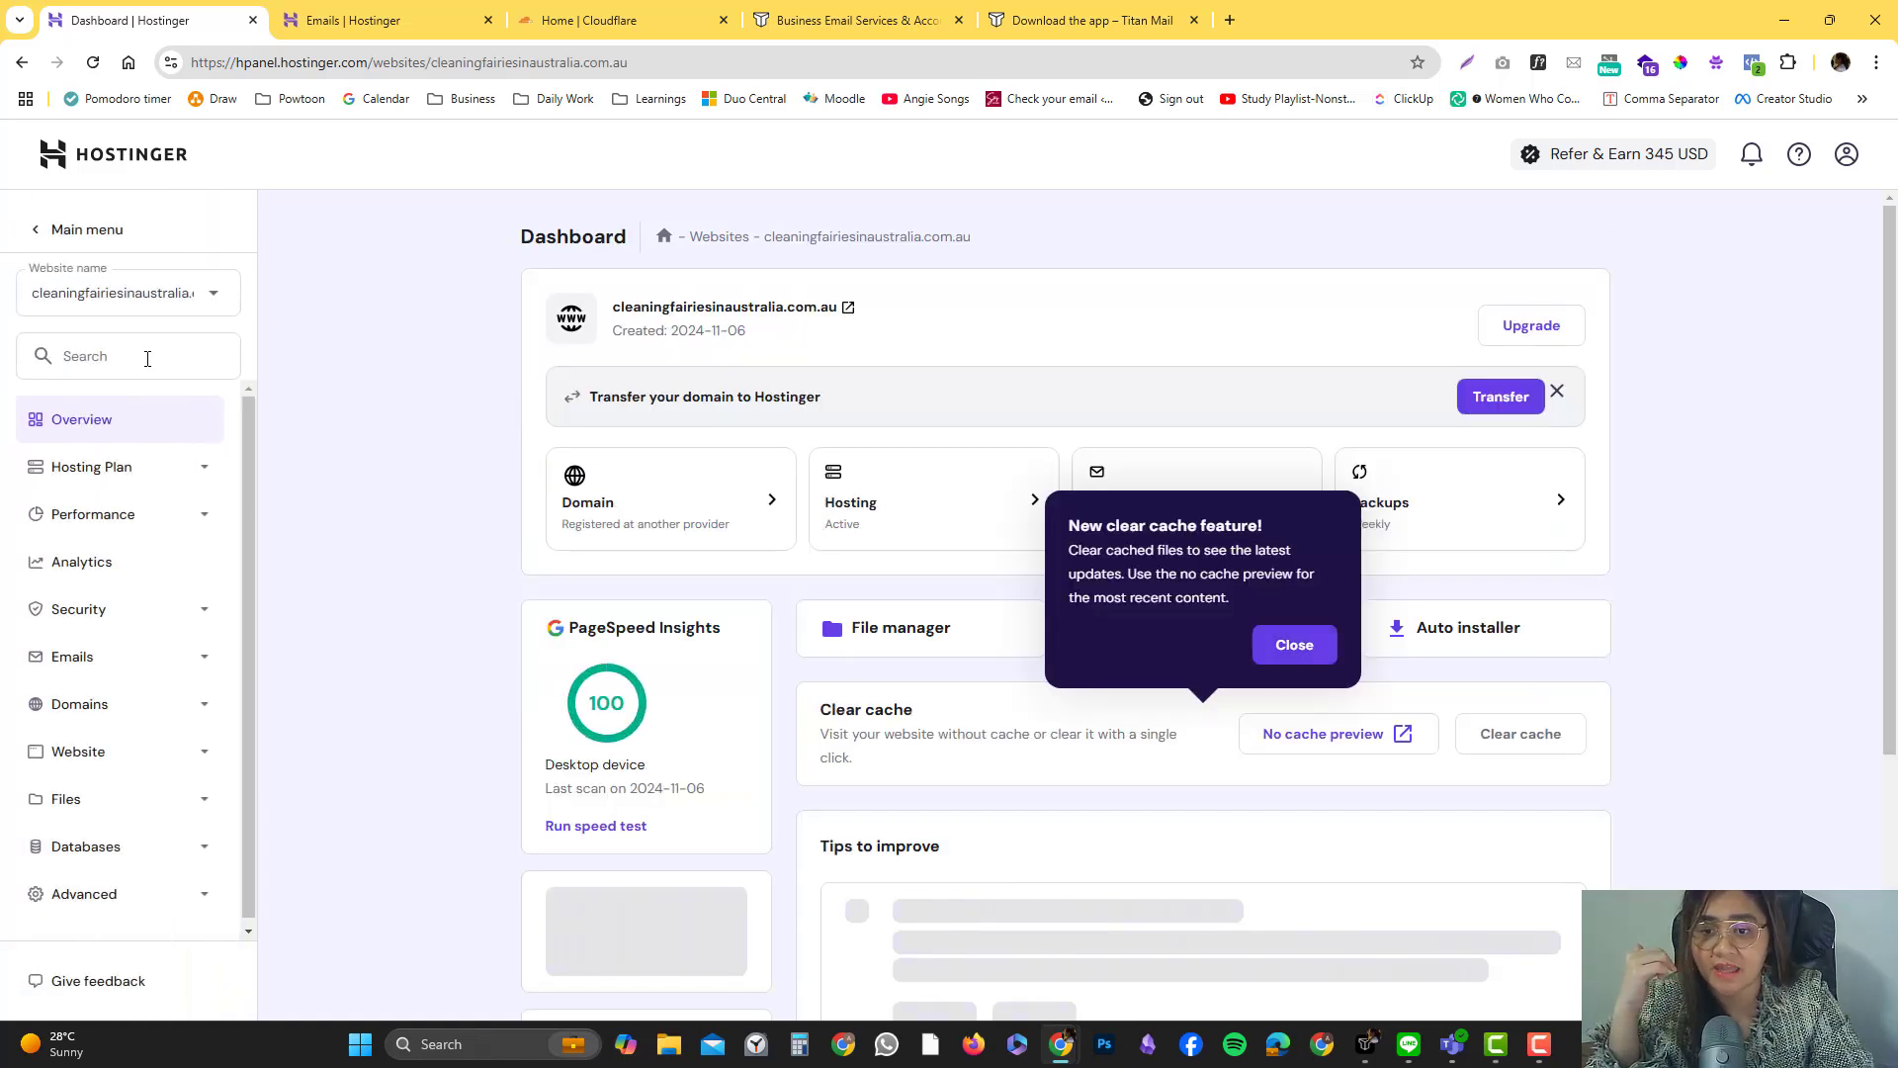
left_click(148, 358)
type("z")
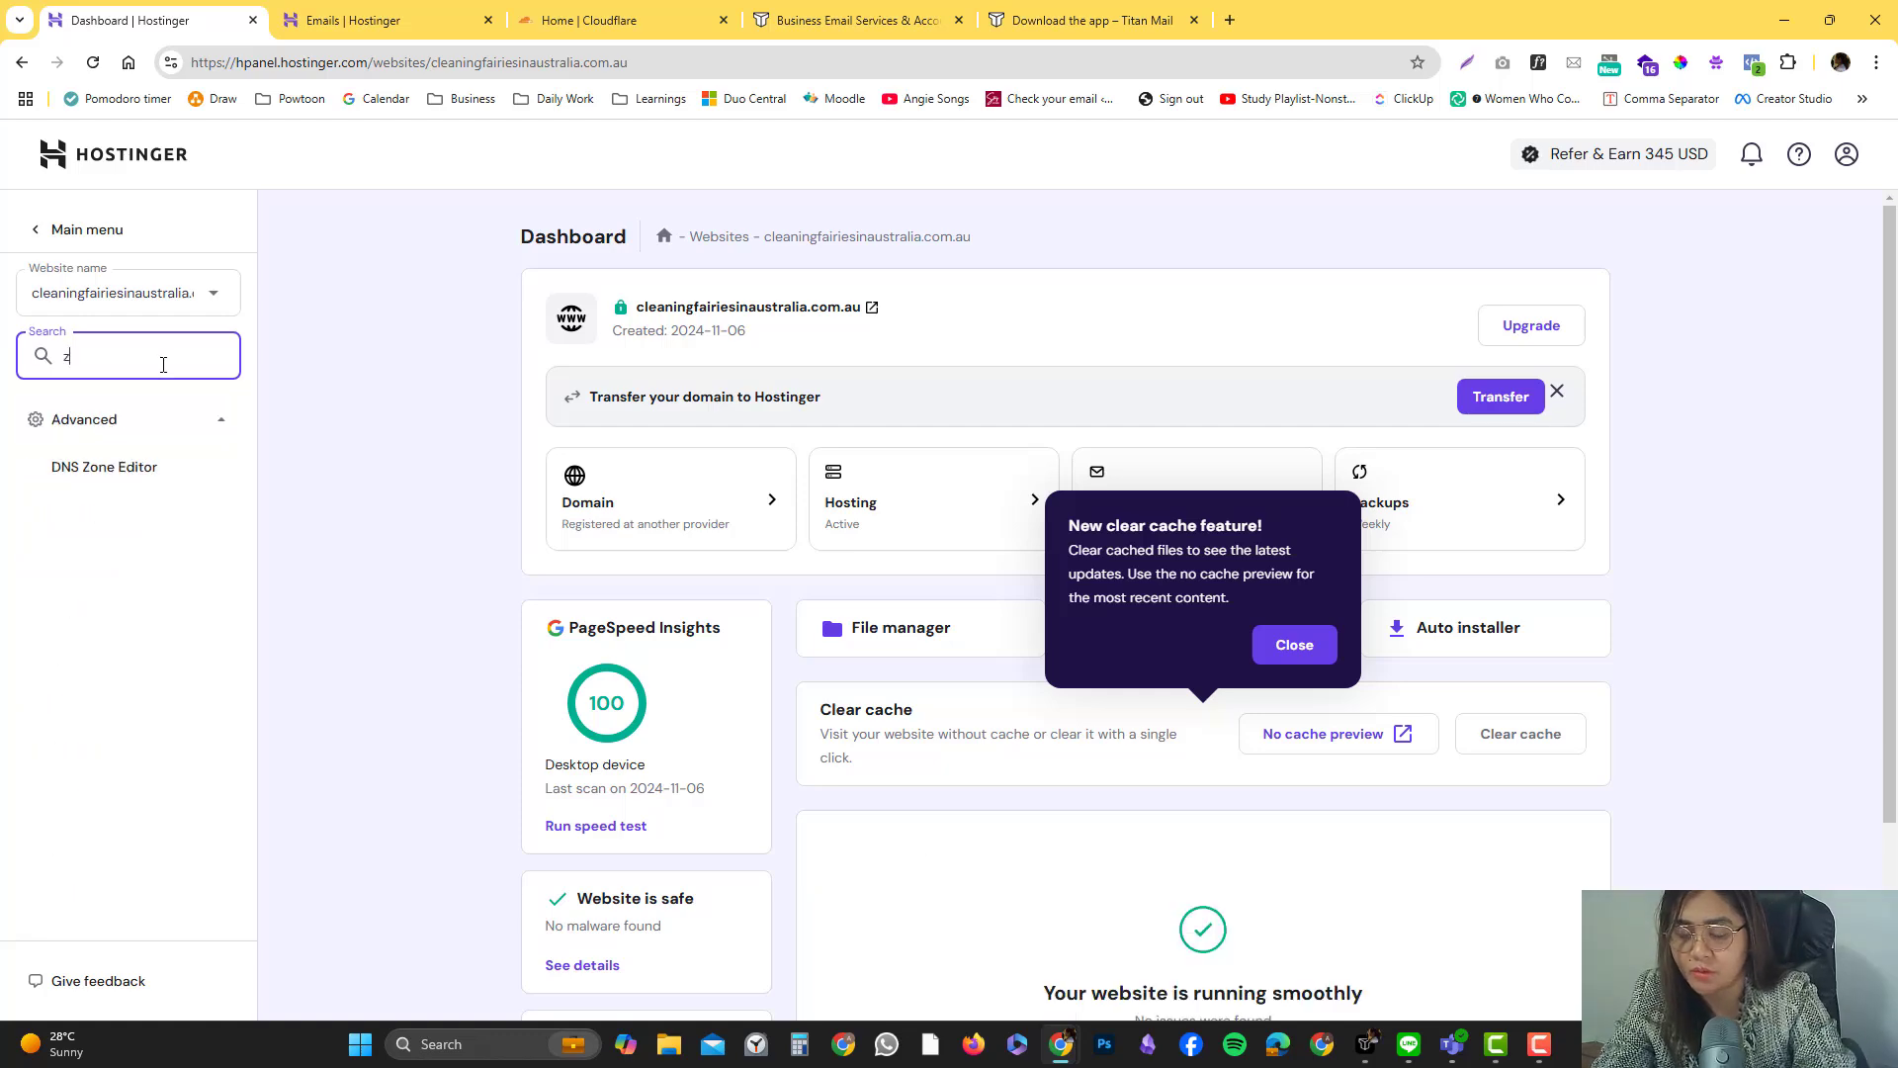
type("one")
left_click(109, 467)
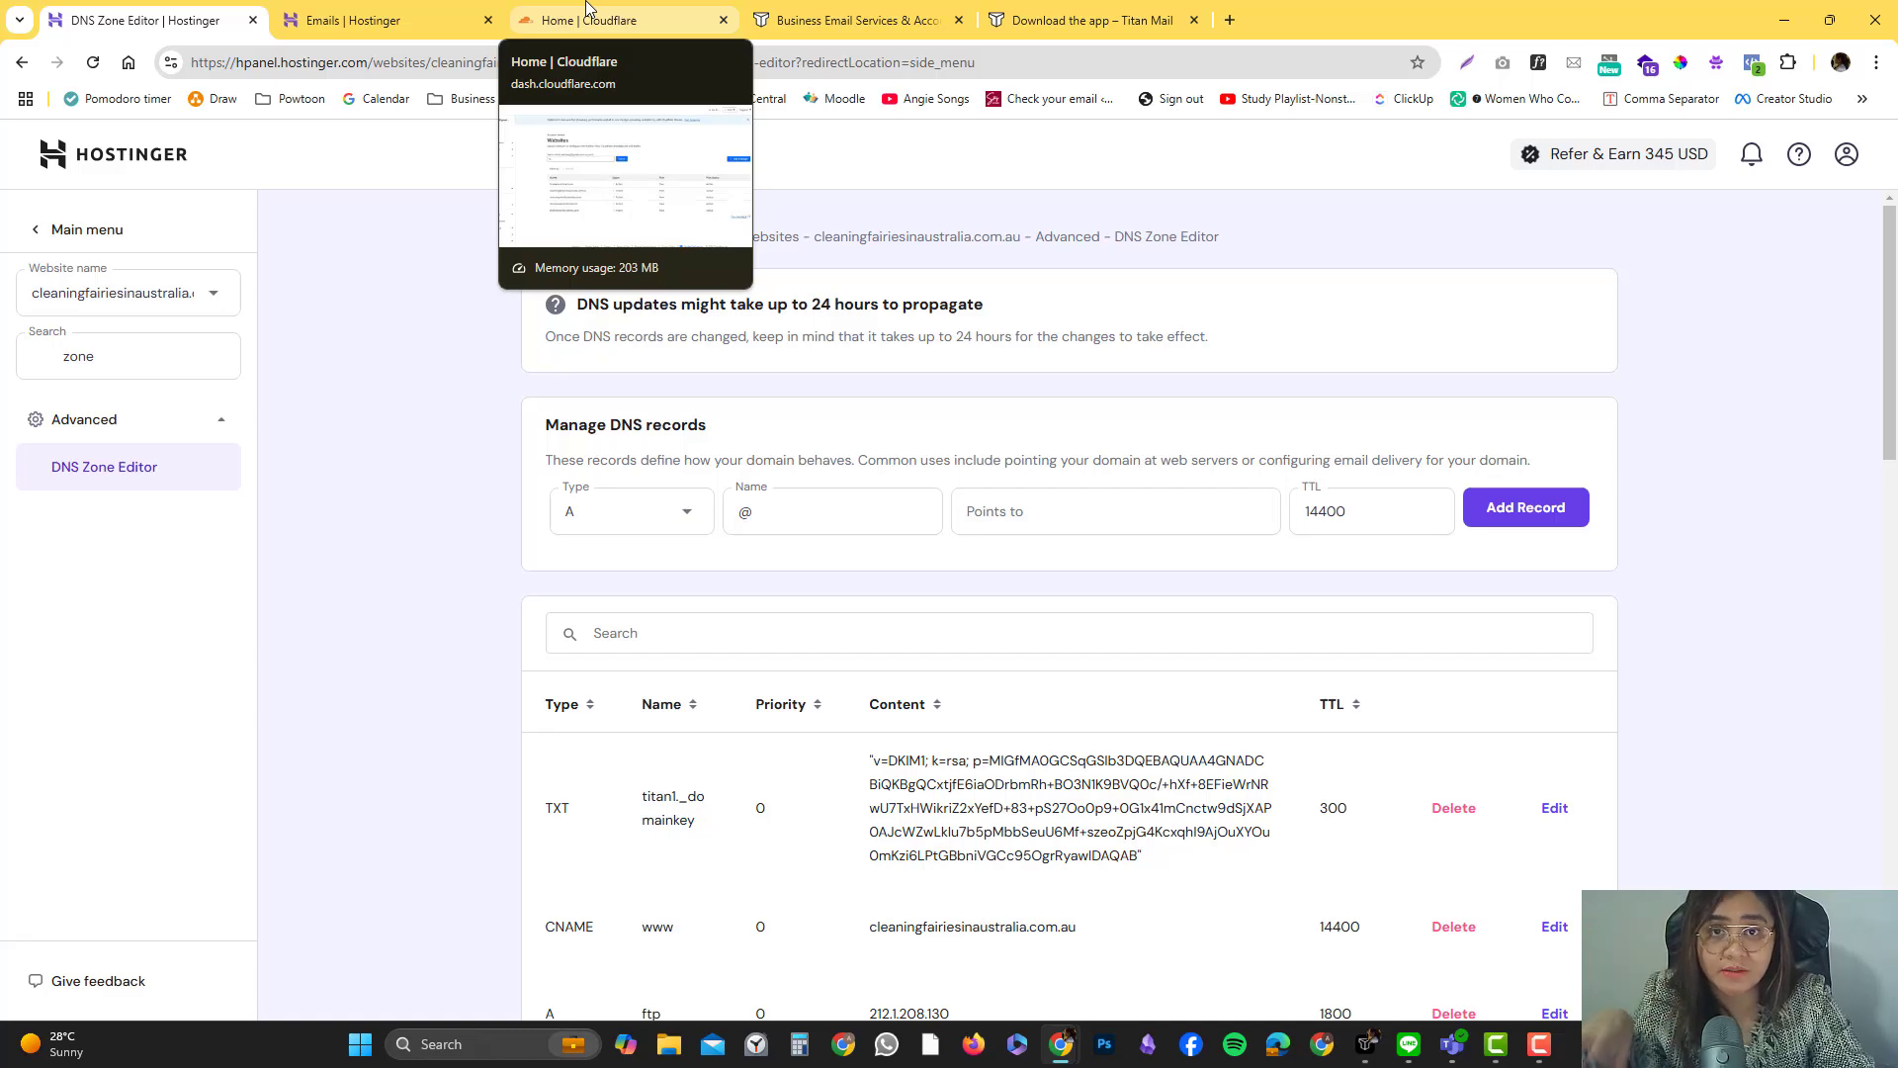
View Cloudflare's DNS records for cleaningfairiesinaustralia.com.au, then switch back to Hostinger's zone editor
left_click_drag(586, 7, 402, 17)
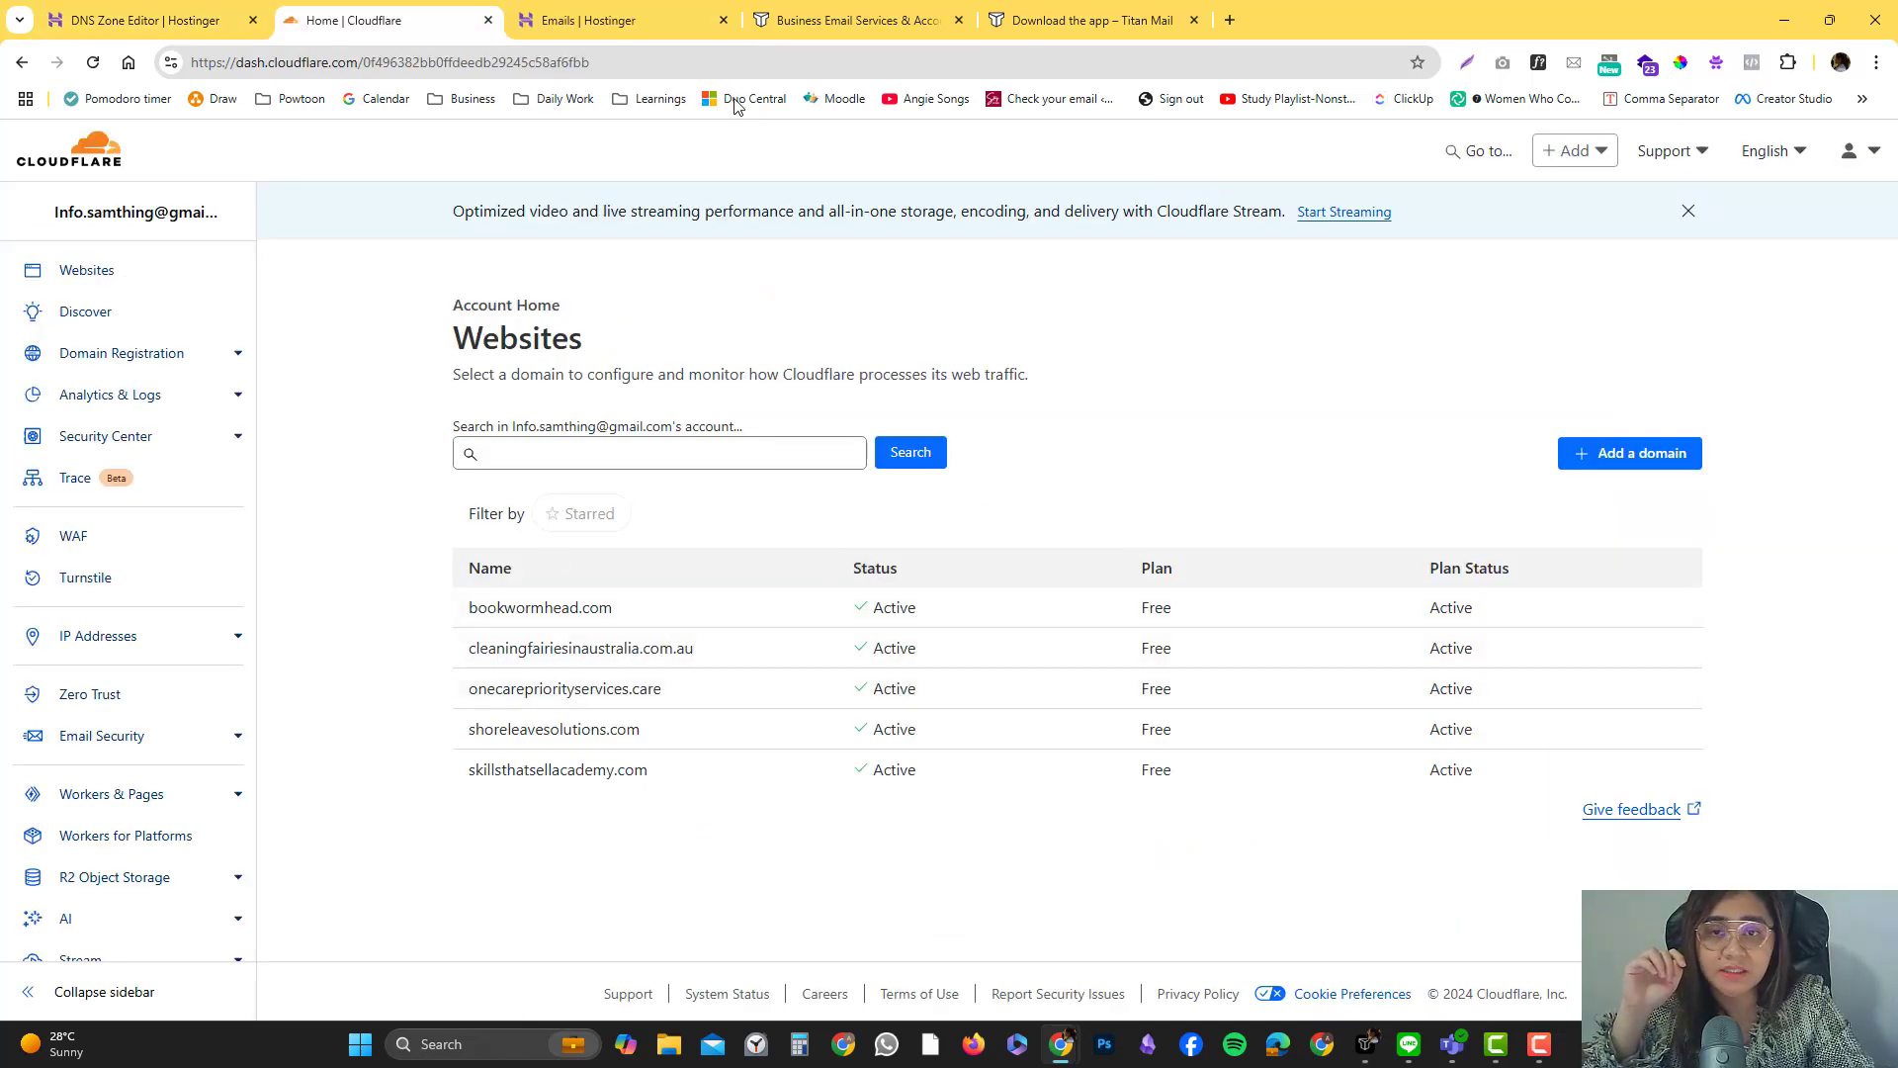
left_click(644, 663)
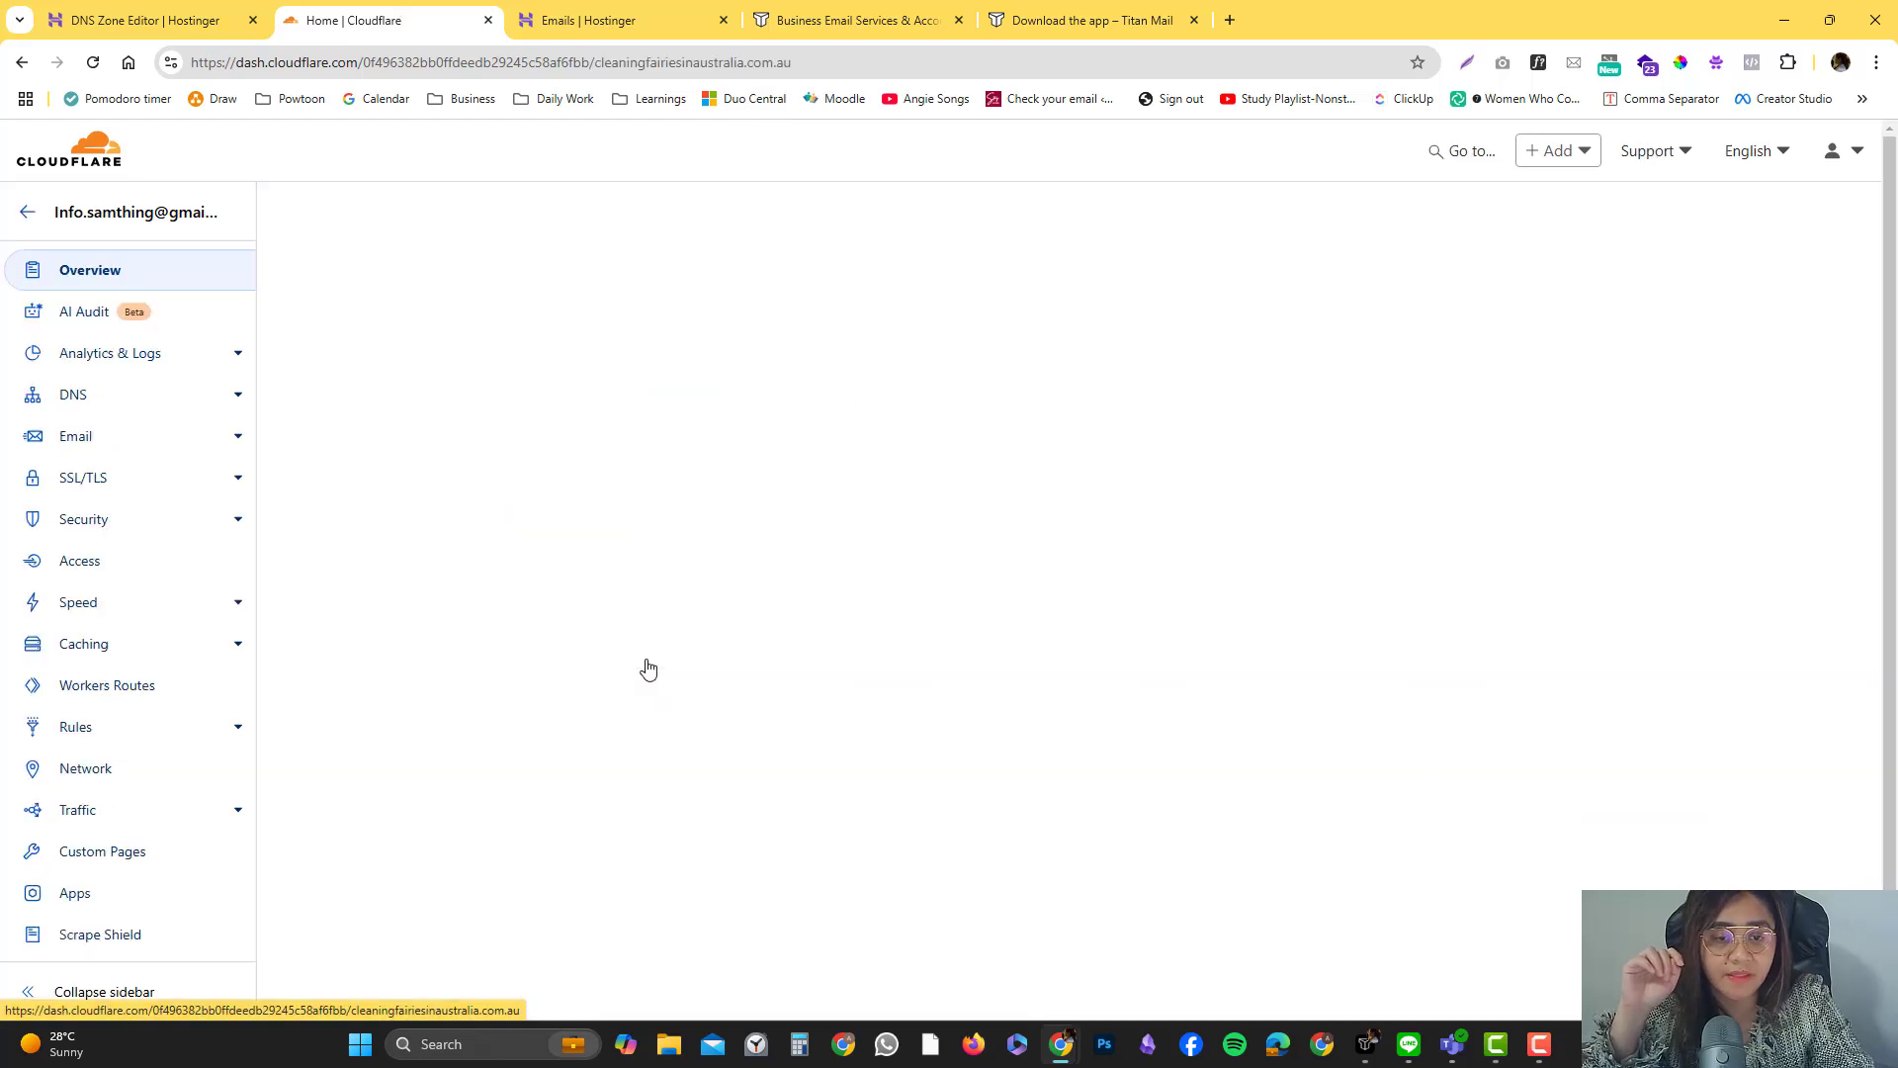
left_click(170, 408)
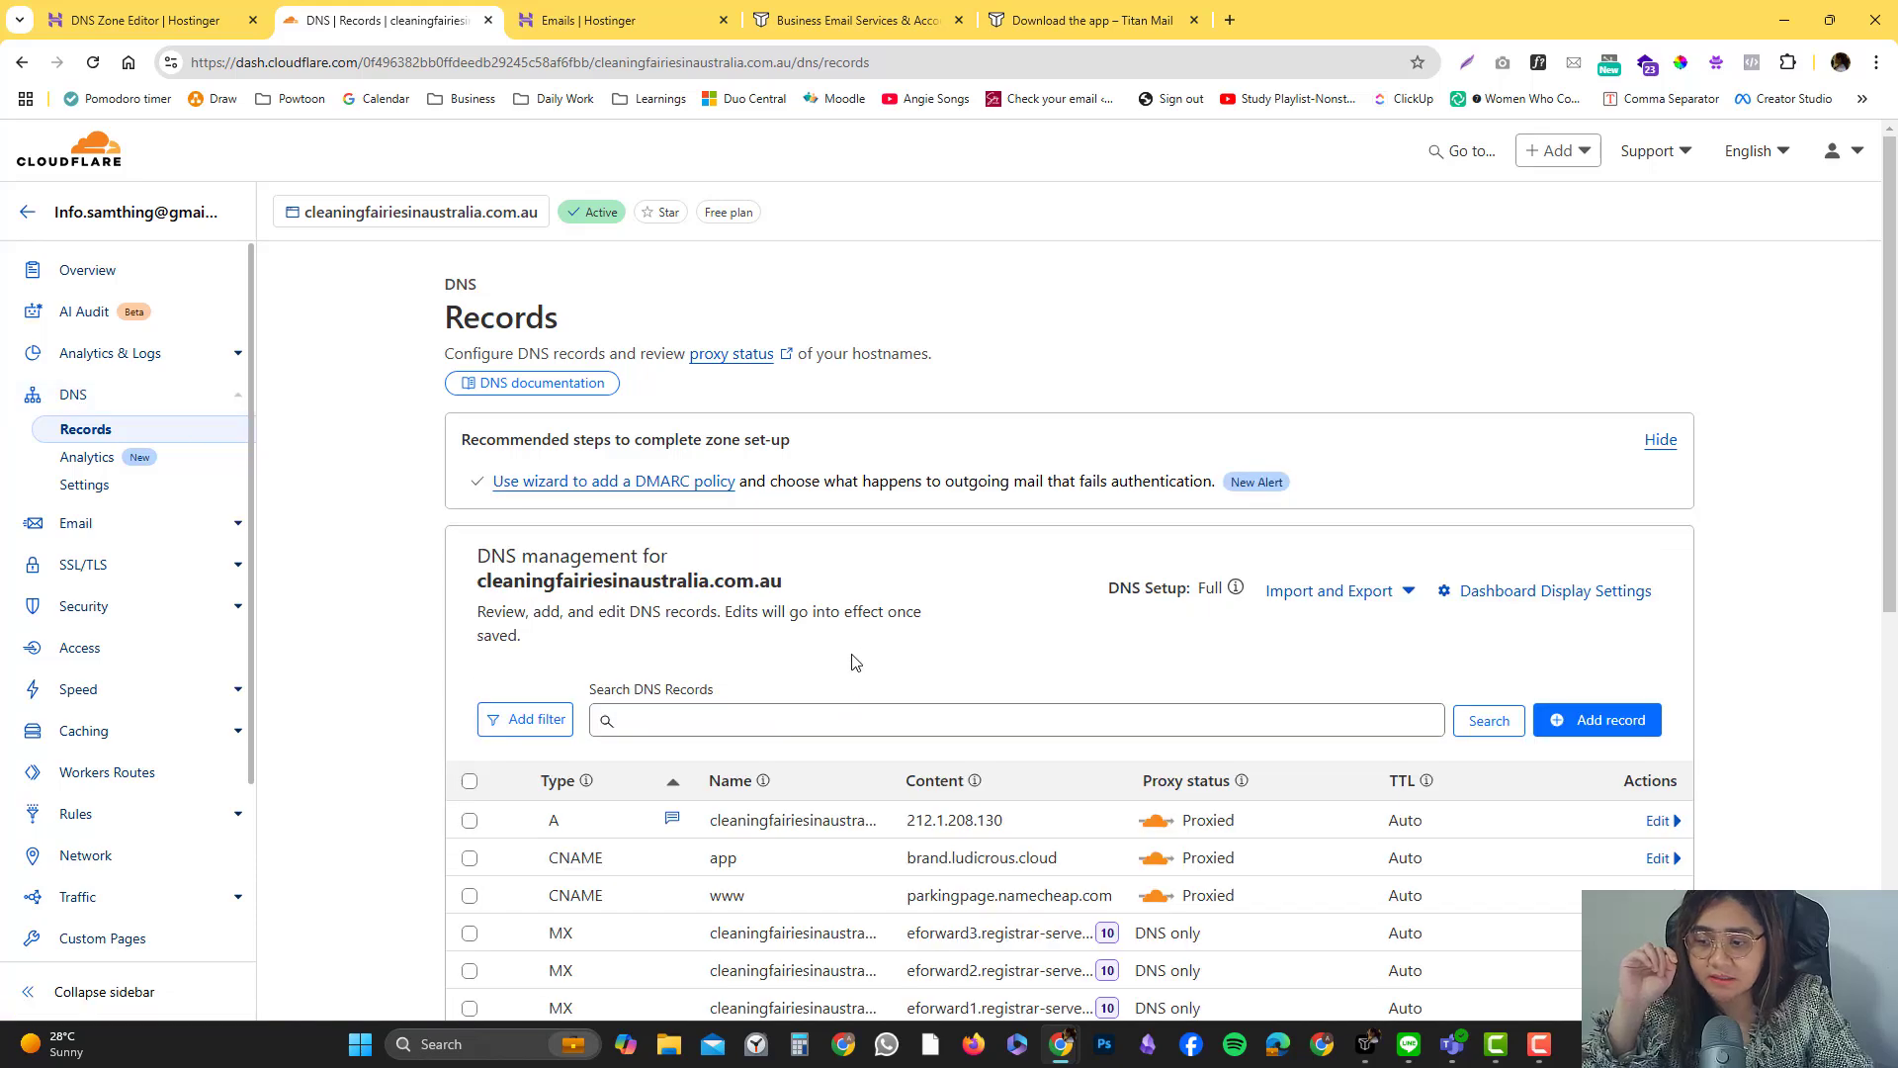
scroll(852, 741, "down", 5)
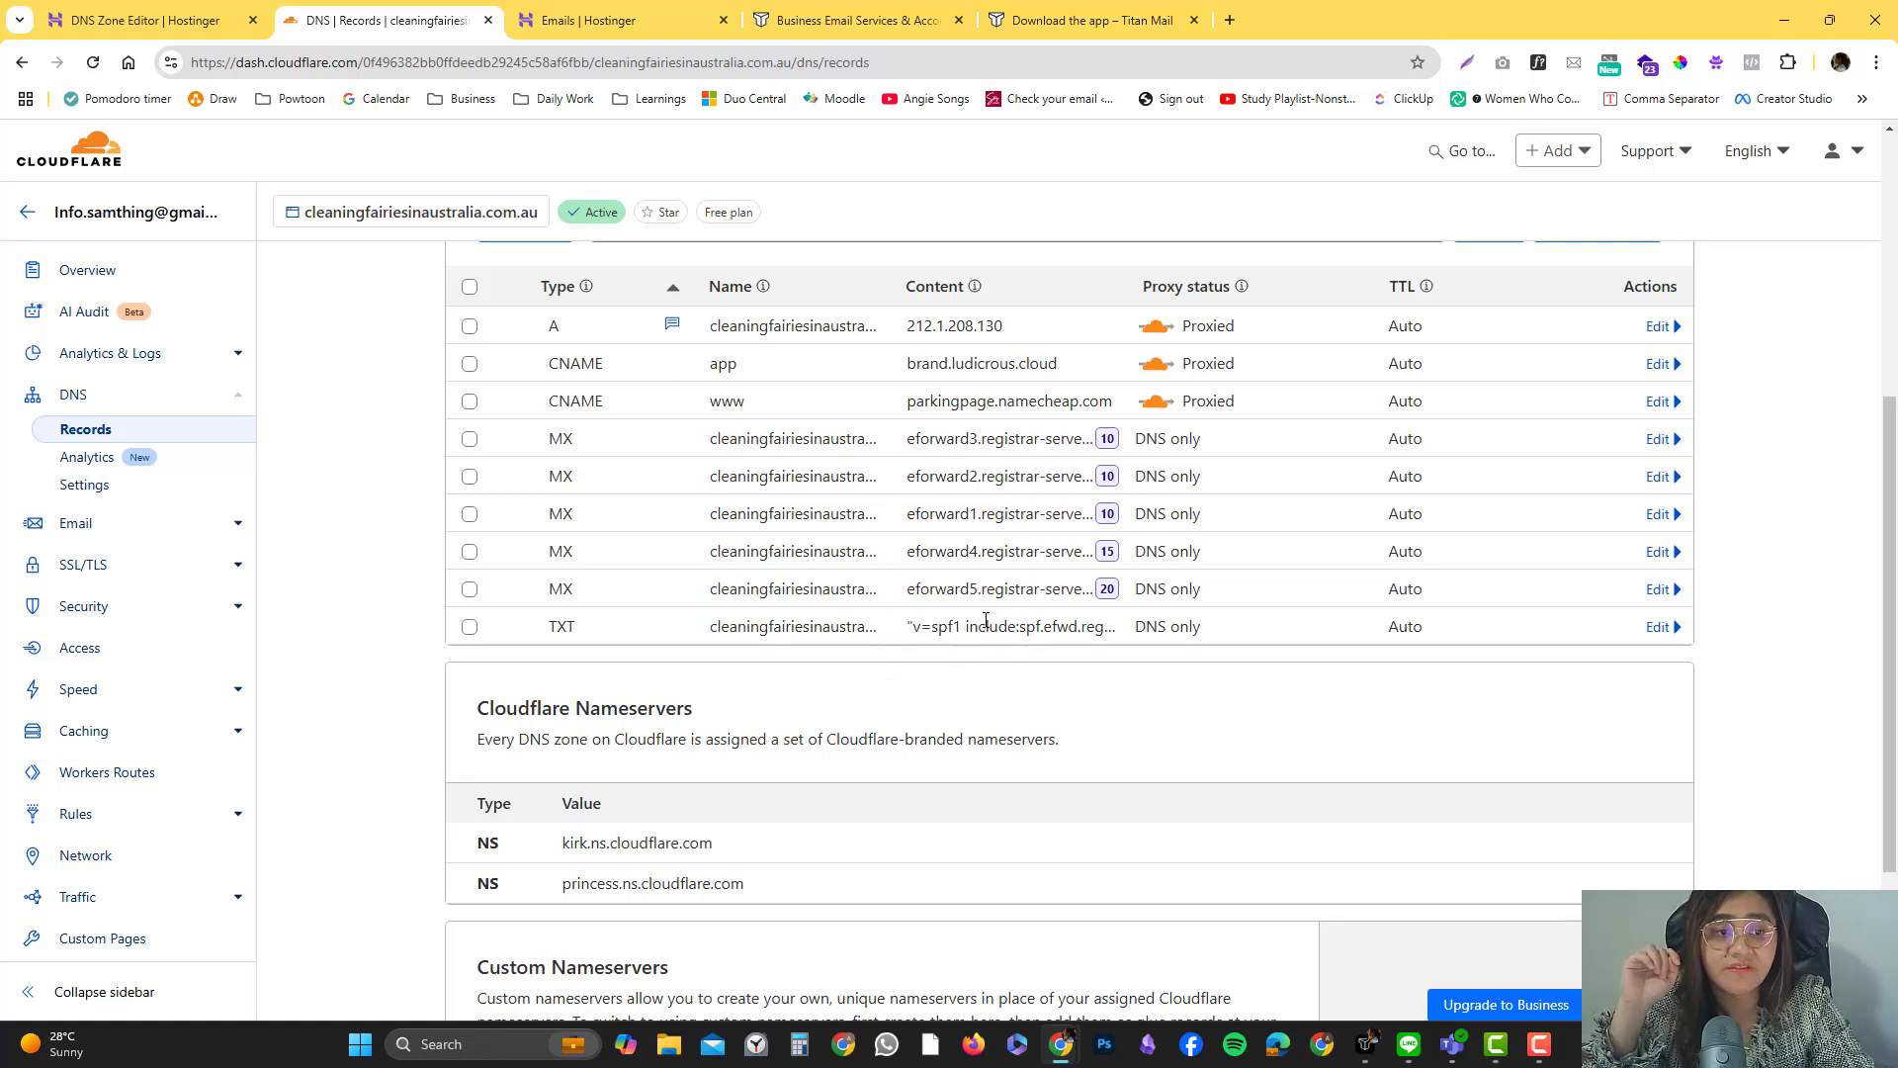
key("ctrl+shift+Tab")
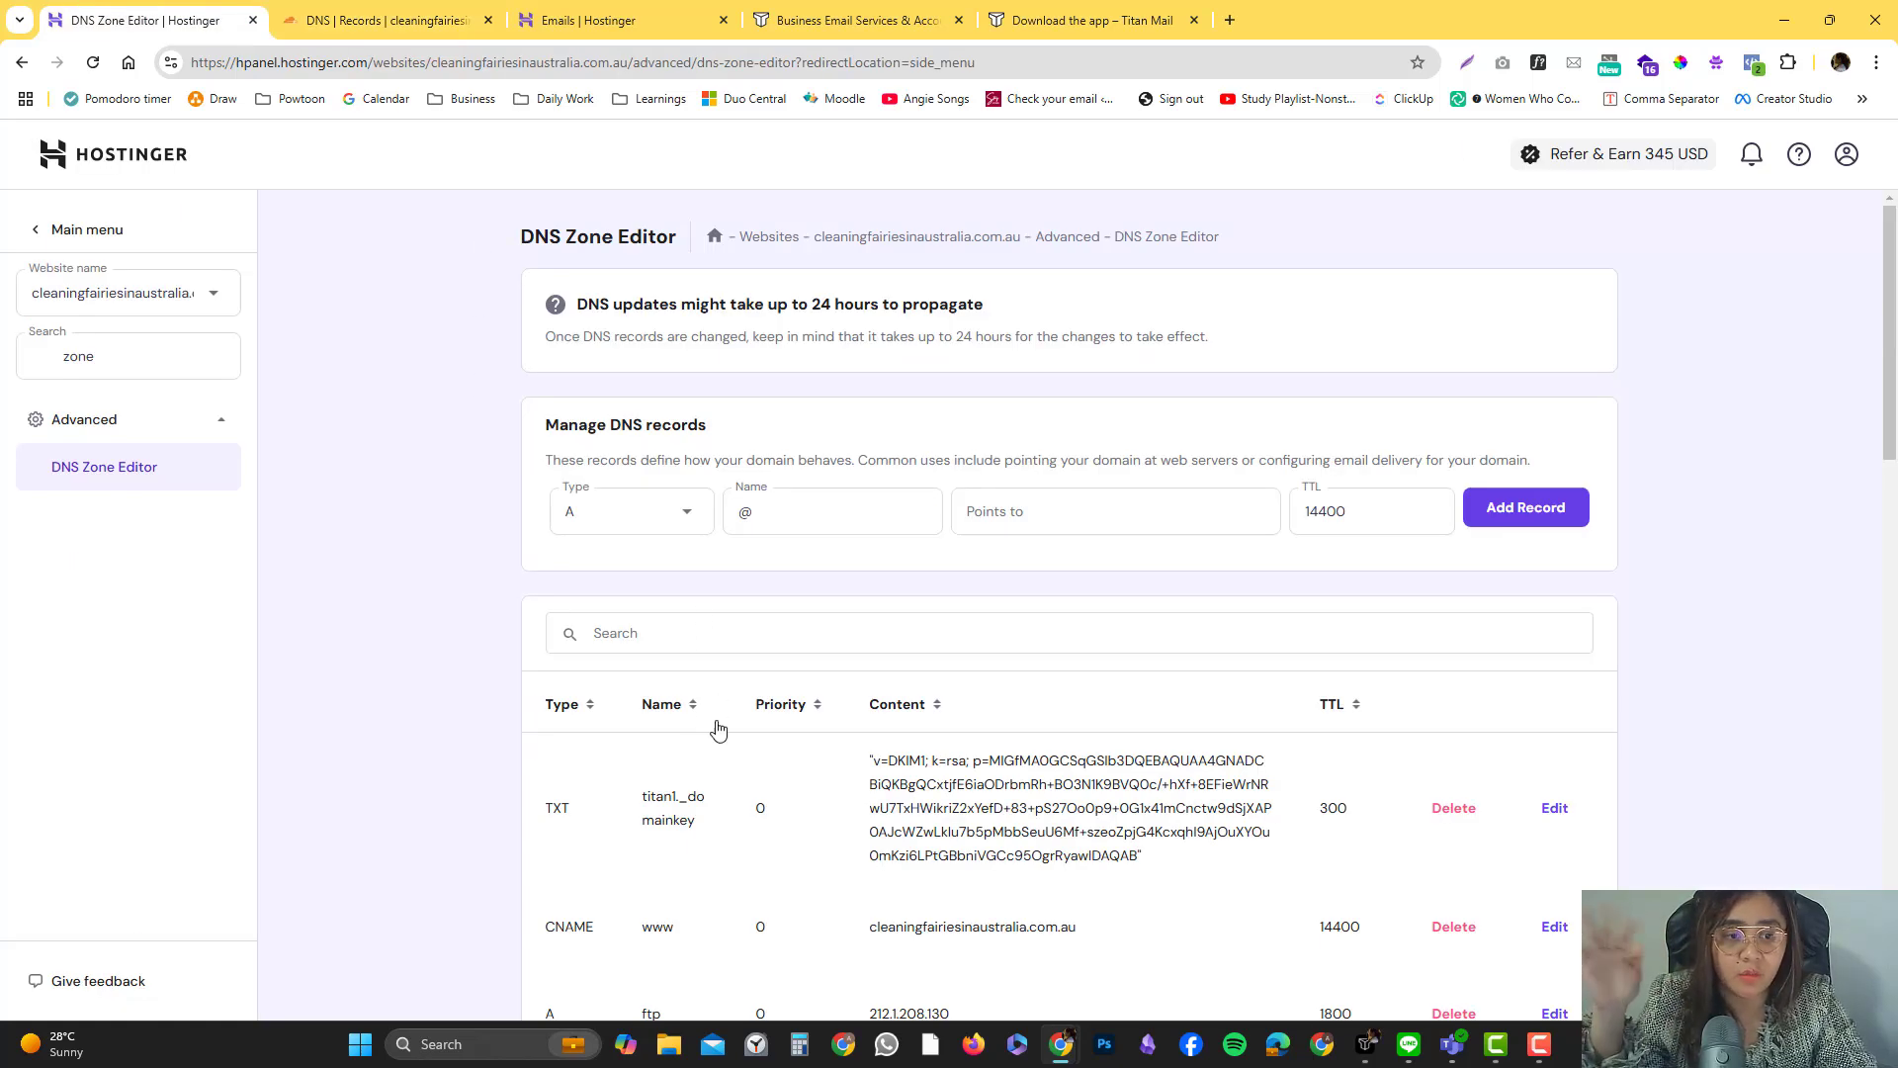
Back in Cloudflare's DNS records, select the existing v=spf1 TXT record value
scroll(718, 733, "down", 5)
left_click(351, 17)
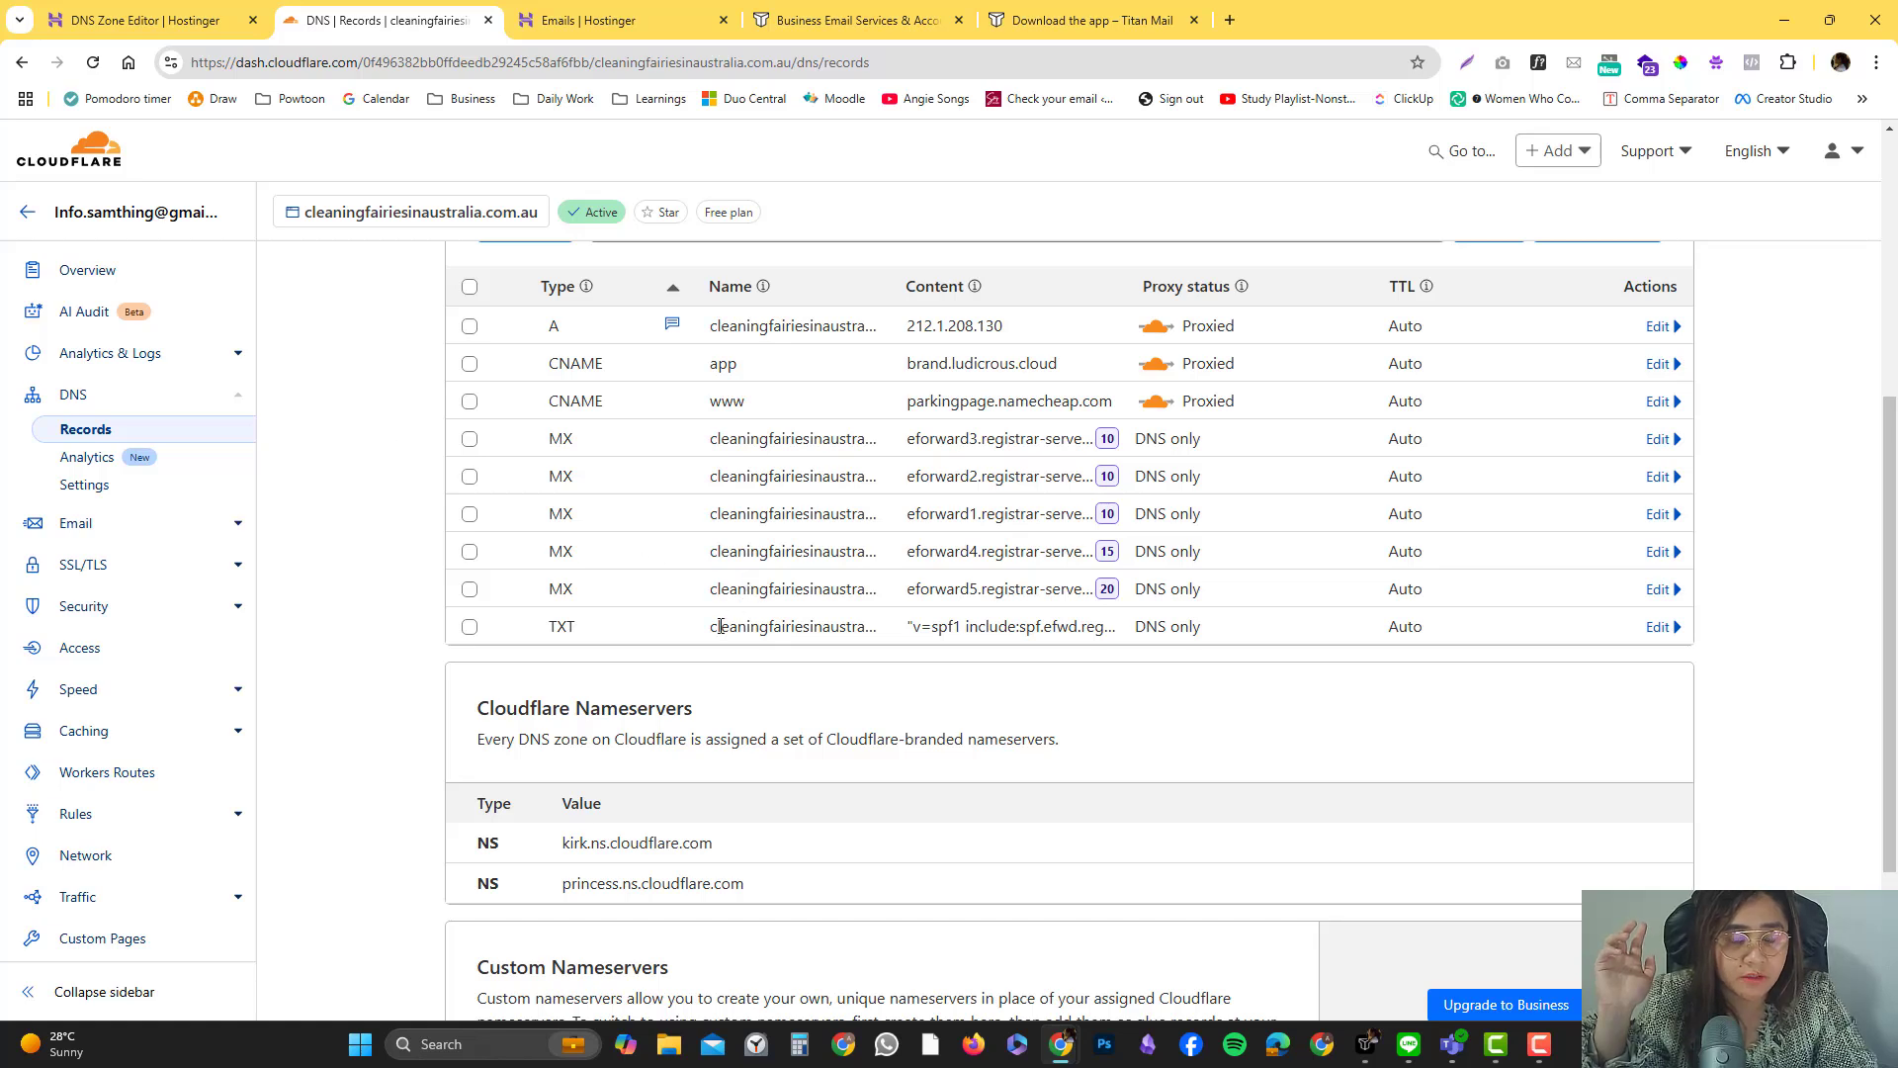
left_click_drag(1029, 629, 1099, 631)
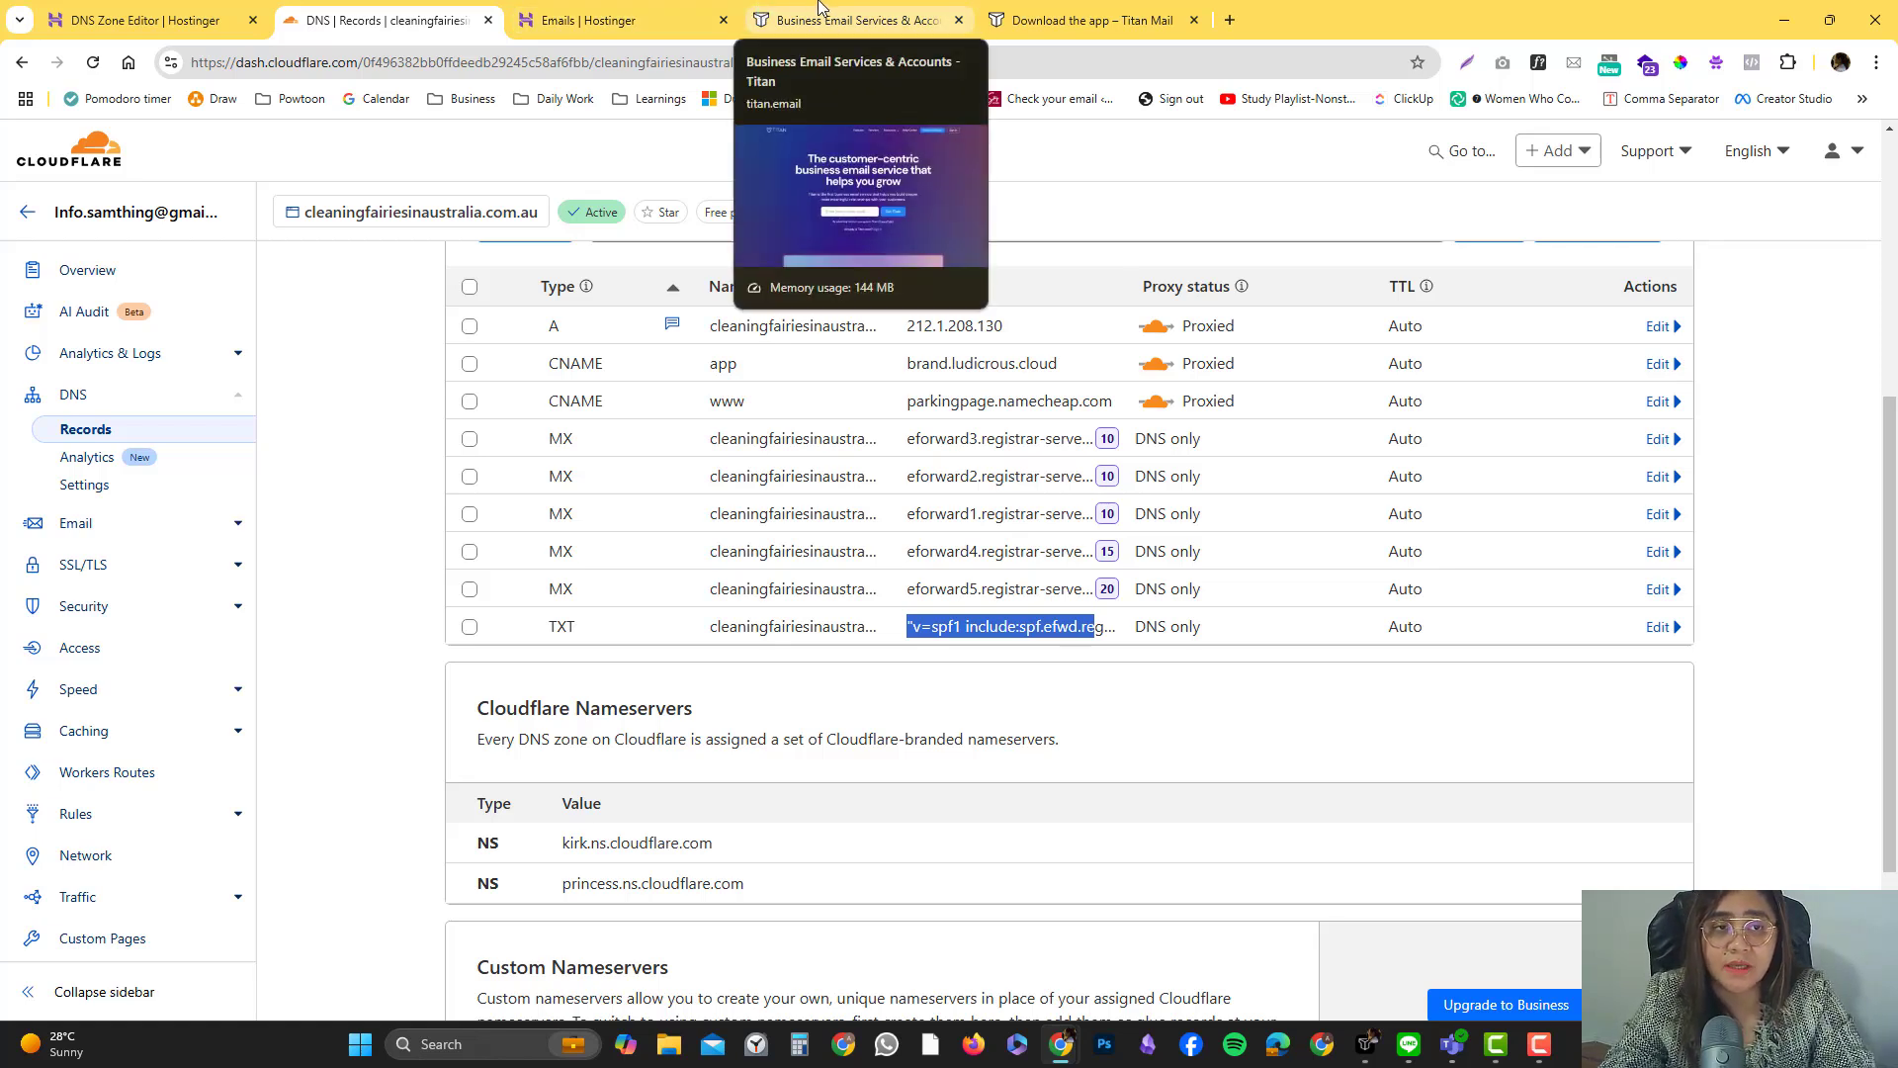
Cycle through the Titan, Hostinger and Cloudflare tabs and the Titan Mail app
left_click(759, 14)
left_click(613, 12)
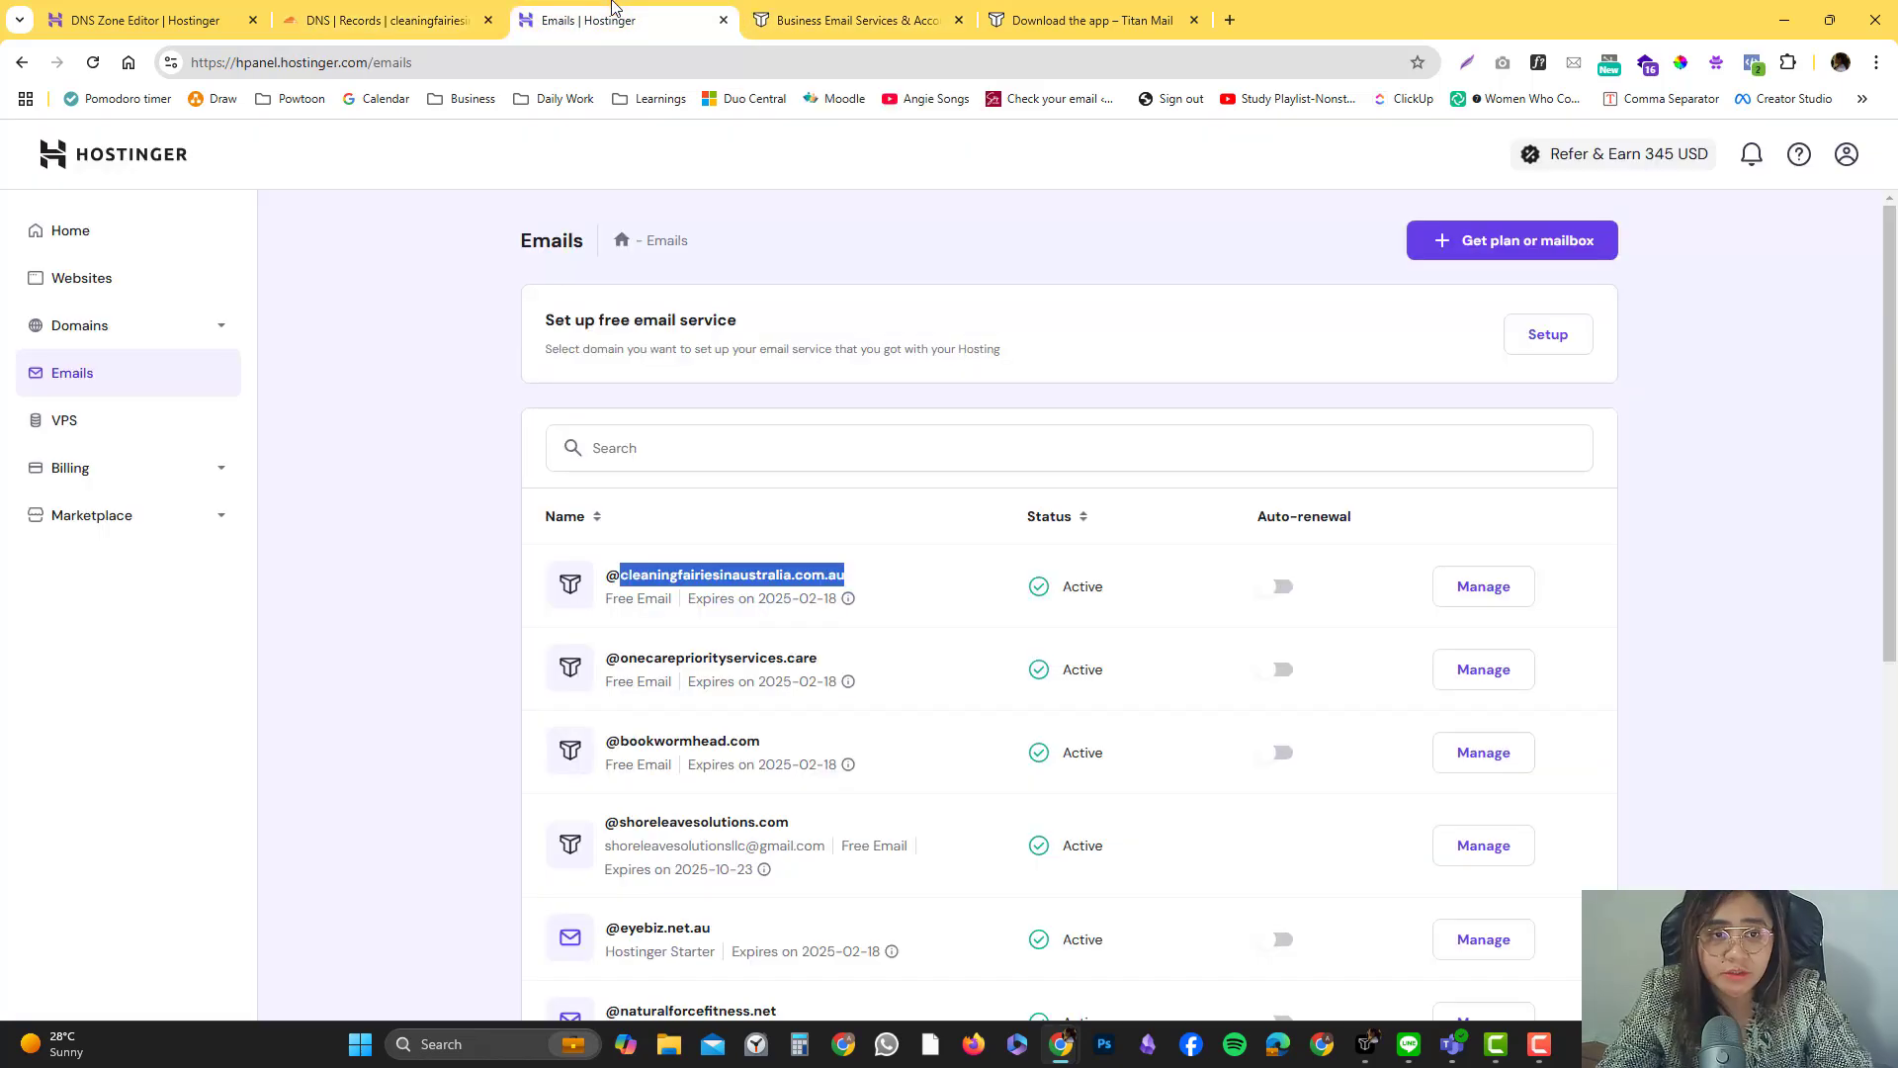
left_click(390, 17)
left_click(1365, 1045)
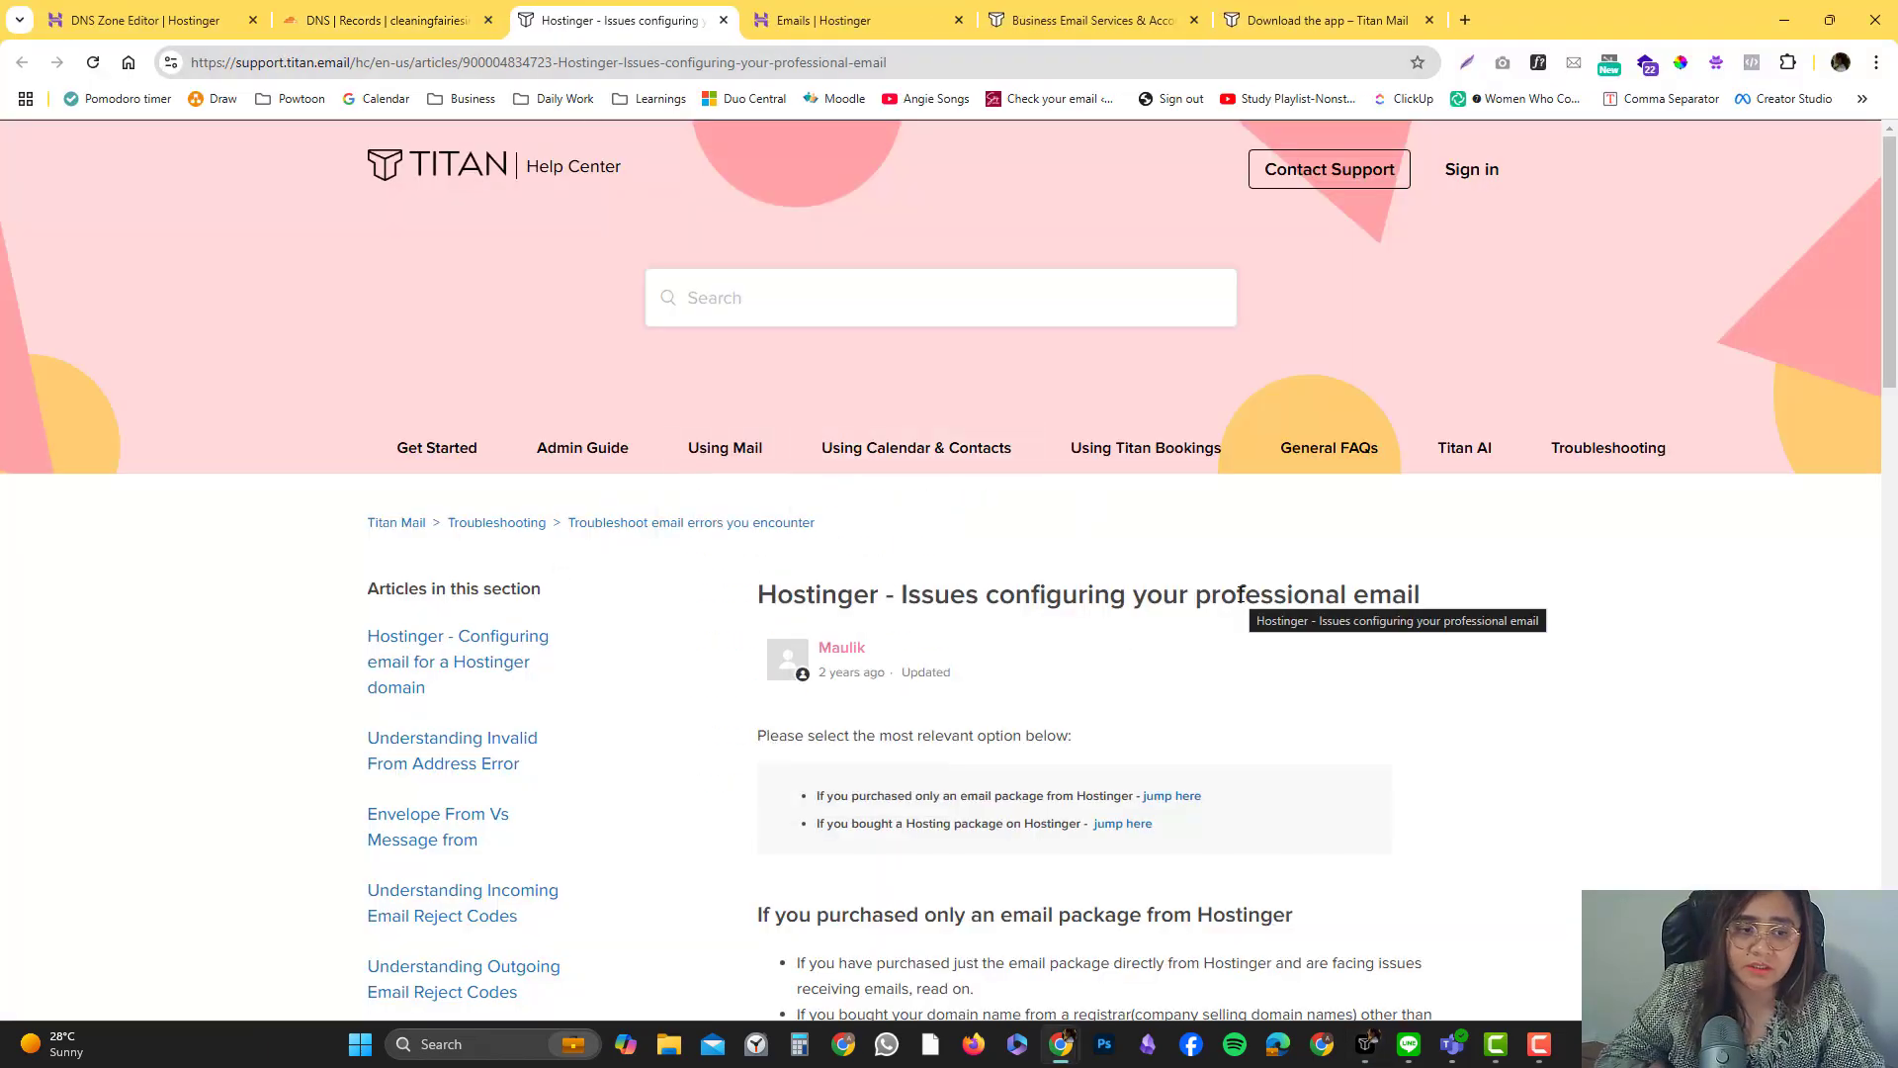
Scroll the article's MX and SPF record tables and highlight the Name/Host instruction
scroll(1241, 594, "down", 5)
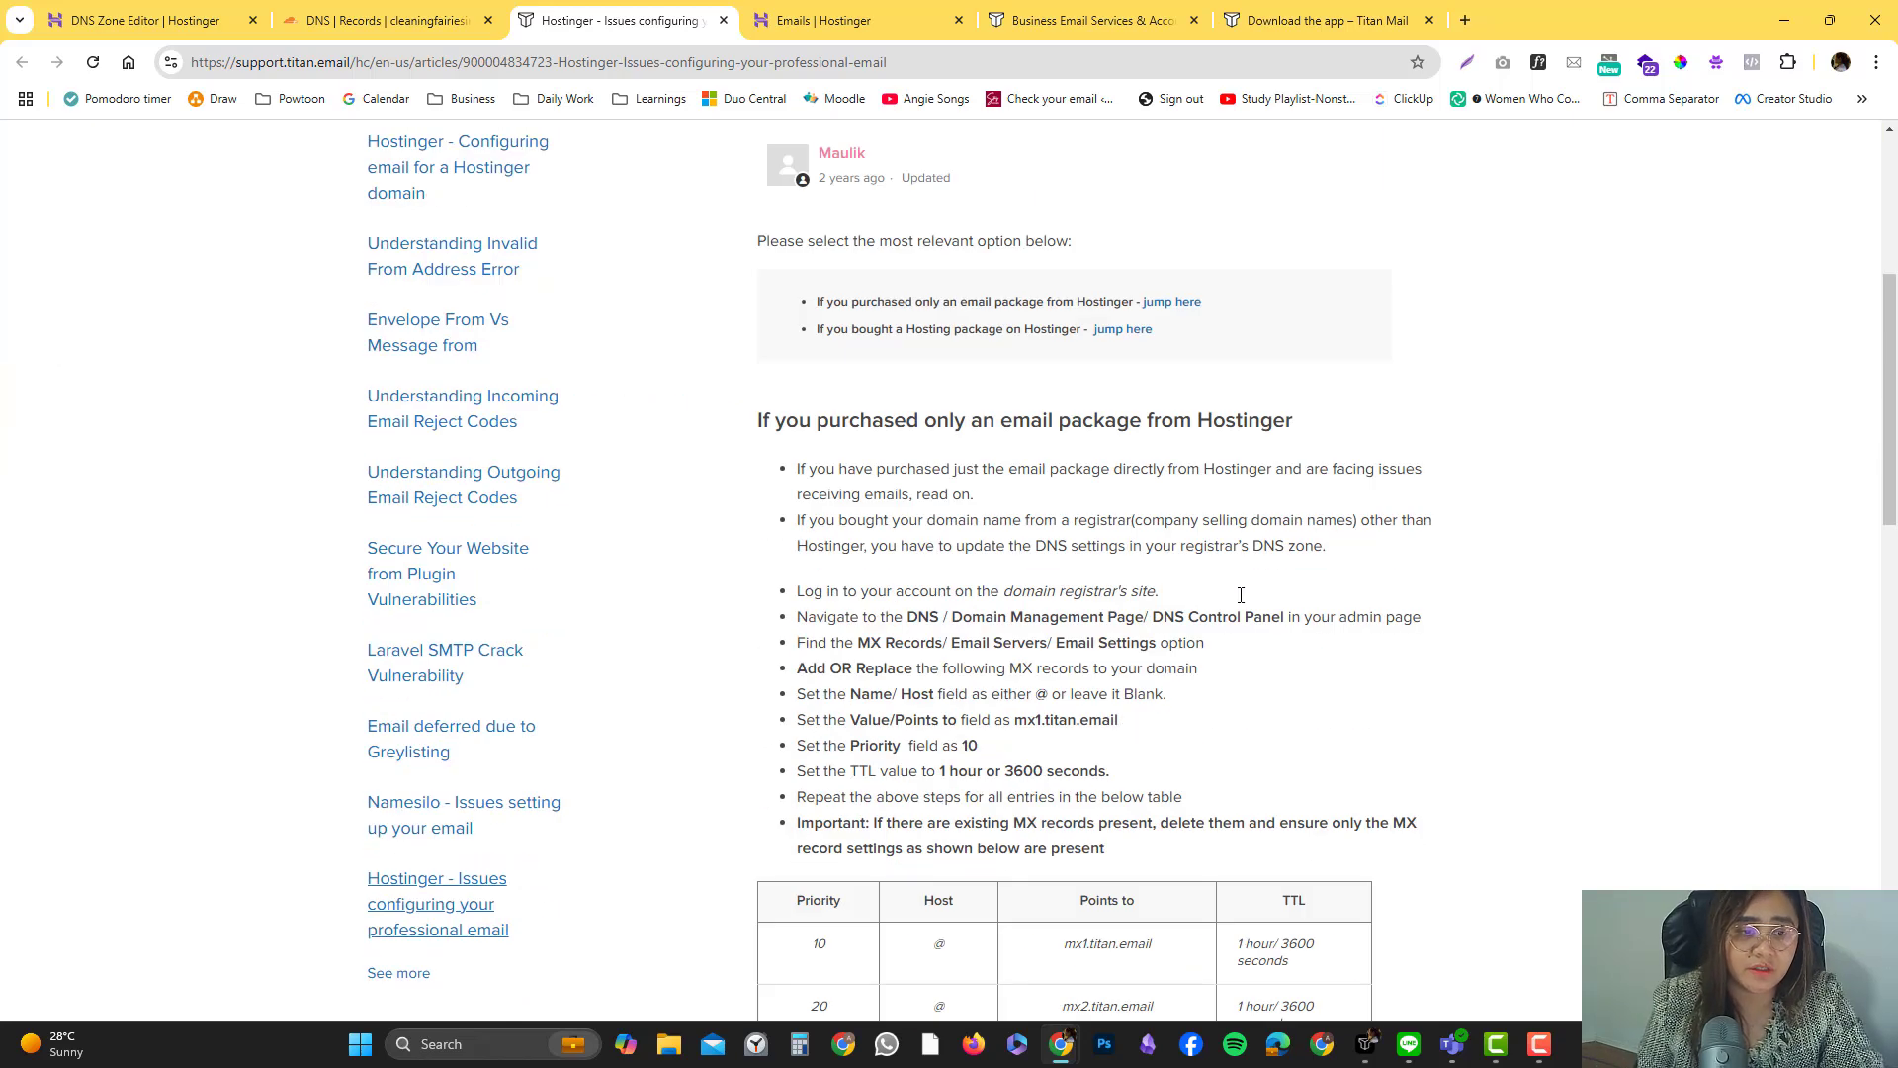
scroll(1241, 594, "down", 5)
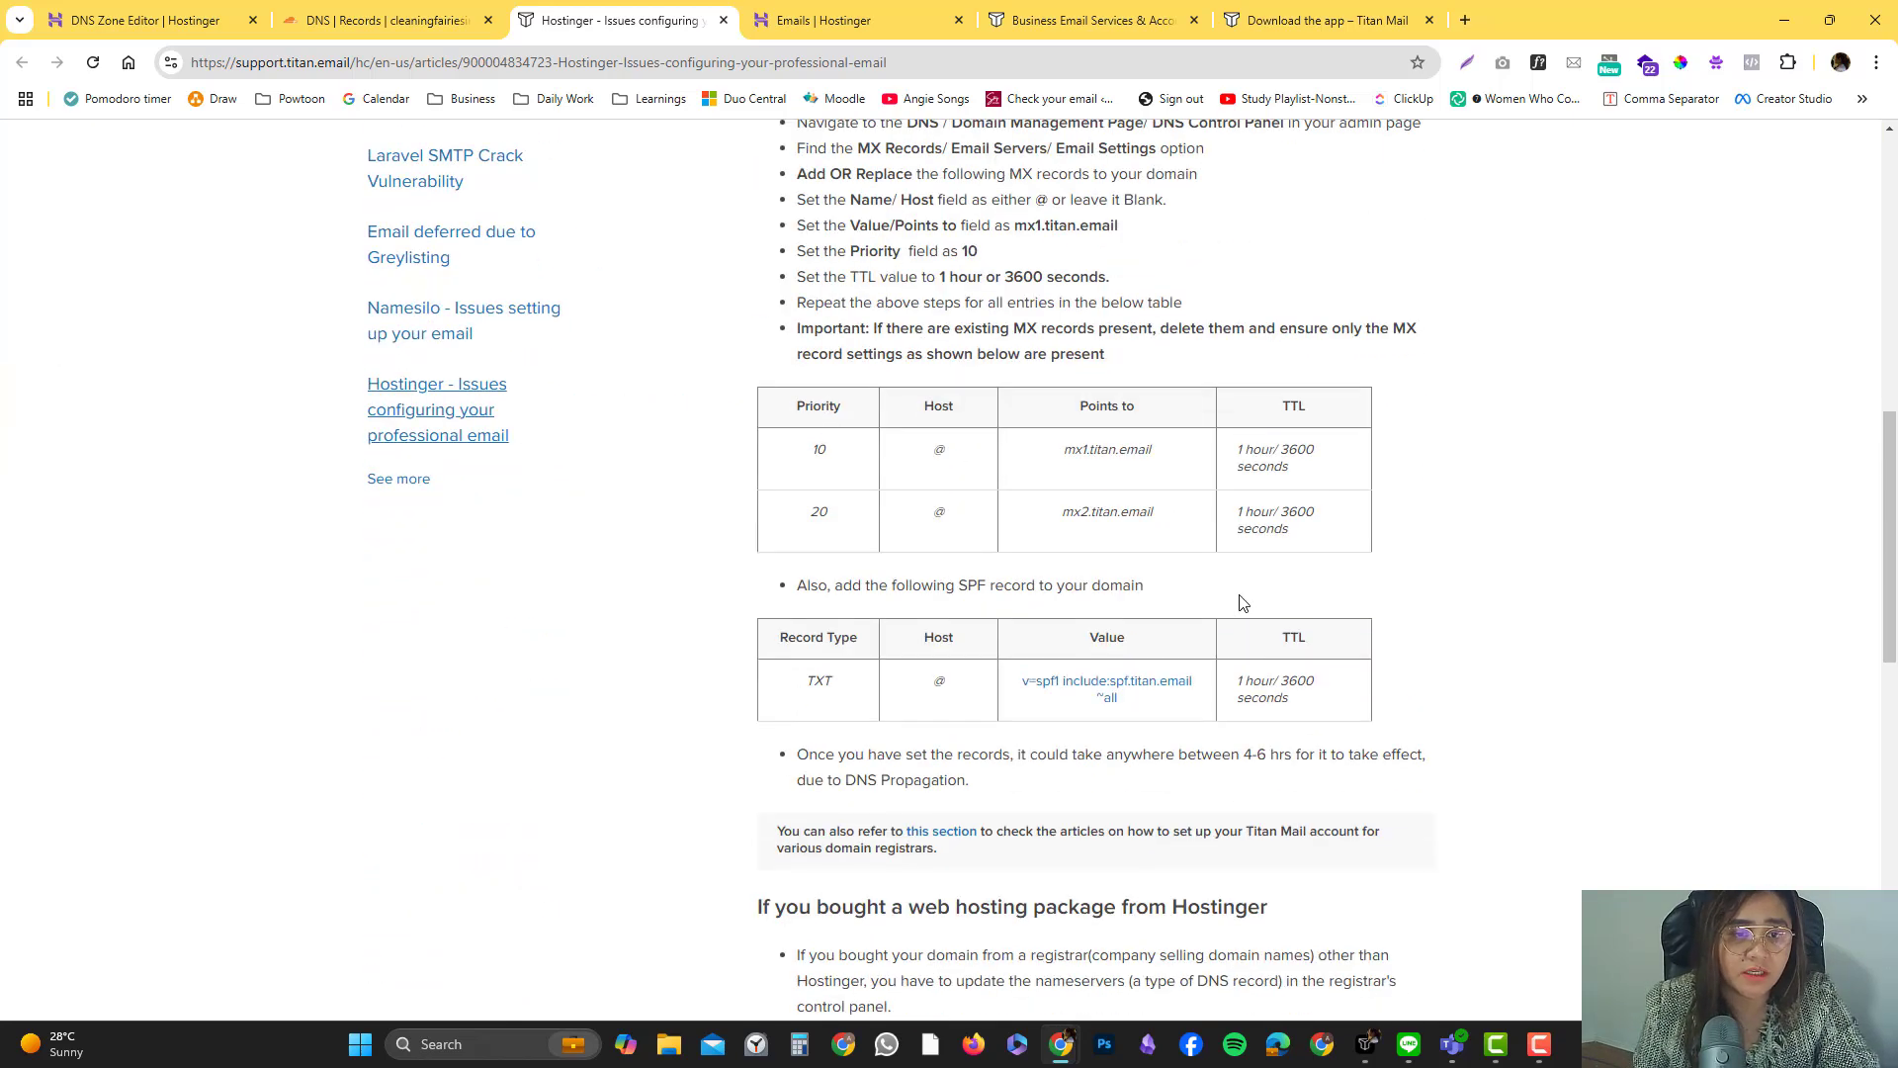
scroll(927, 476, "up", 5)
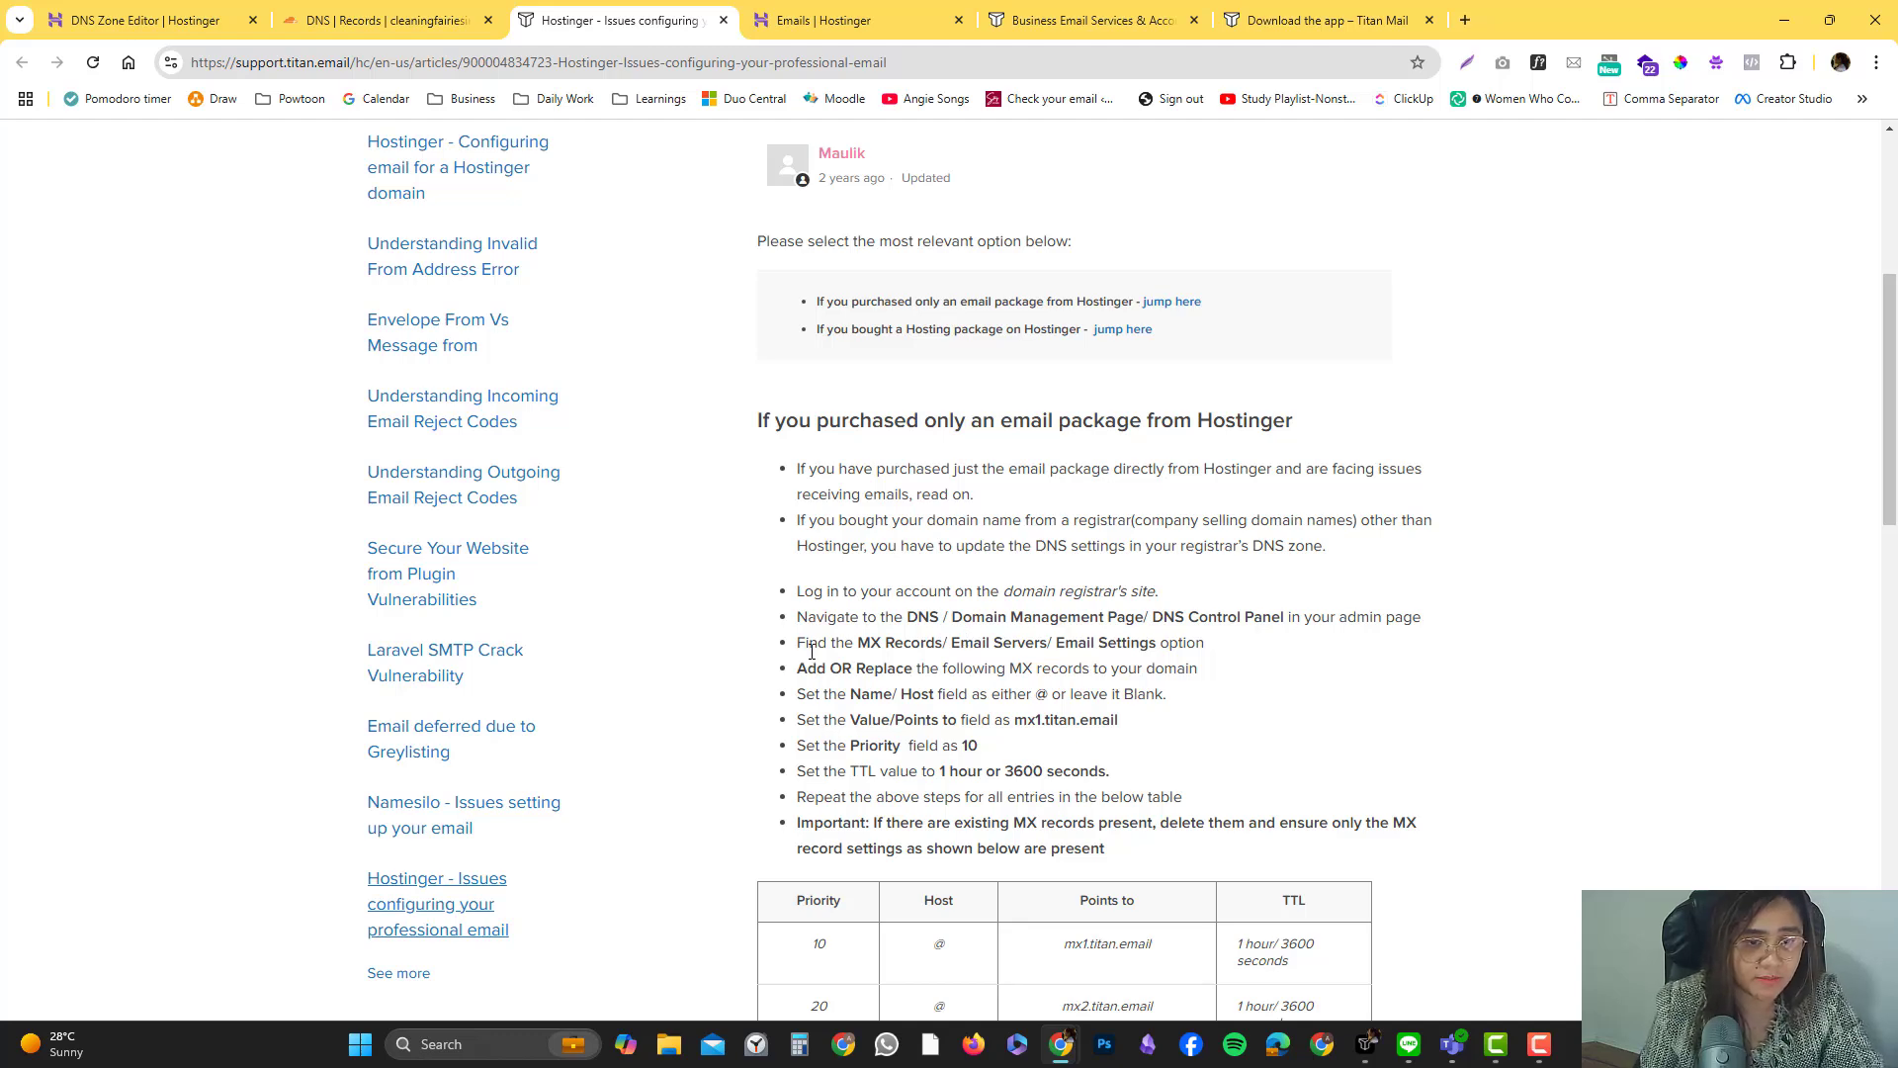
left_click_drag(809, 698, 979, 696)
scroll(1172, 668, "down", 5)
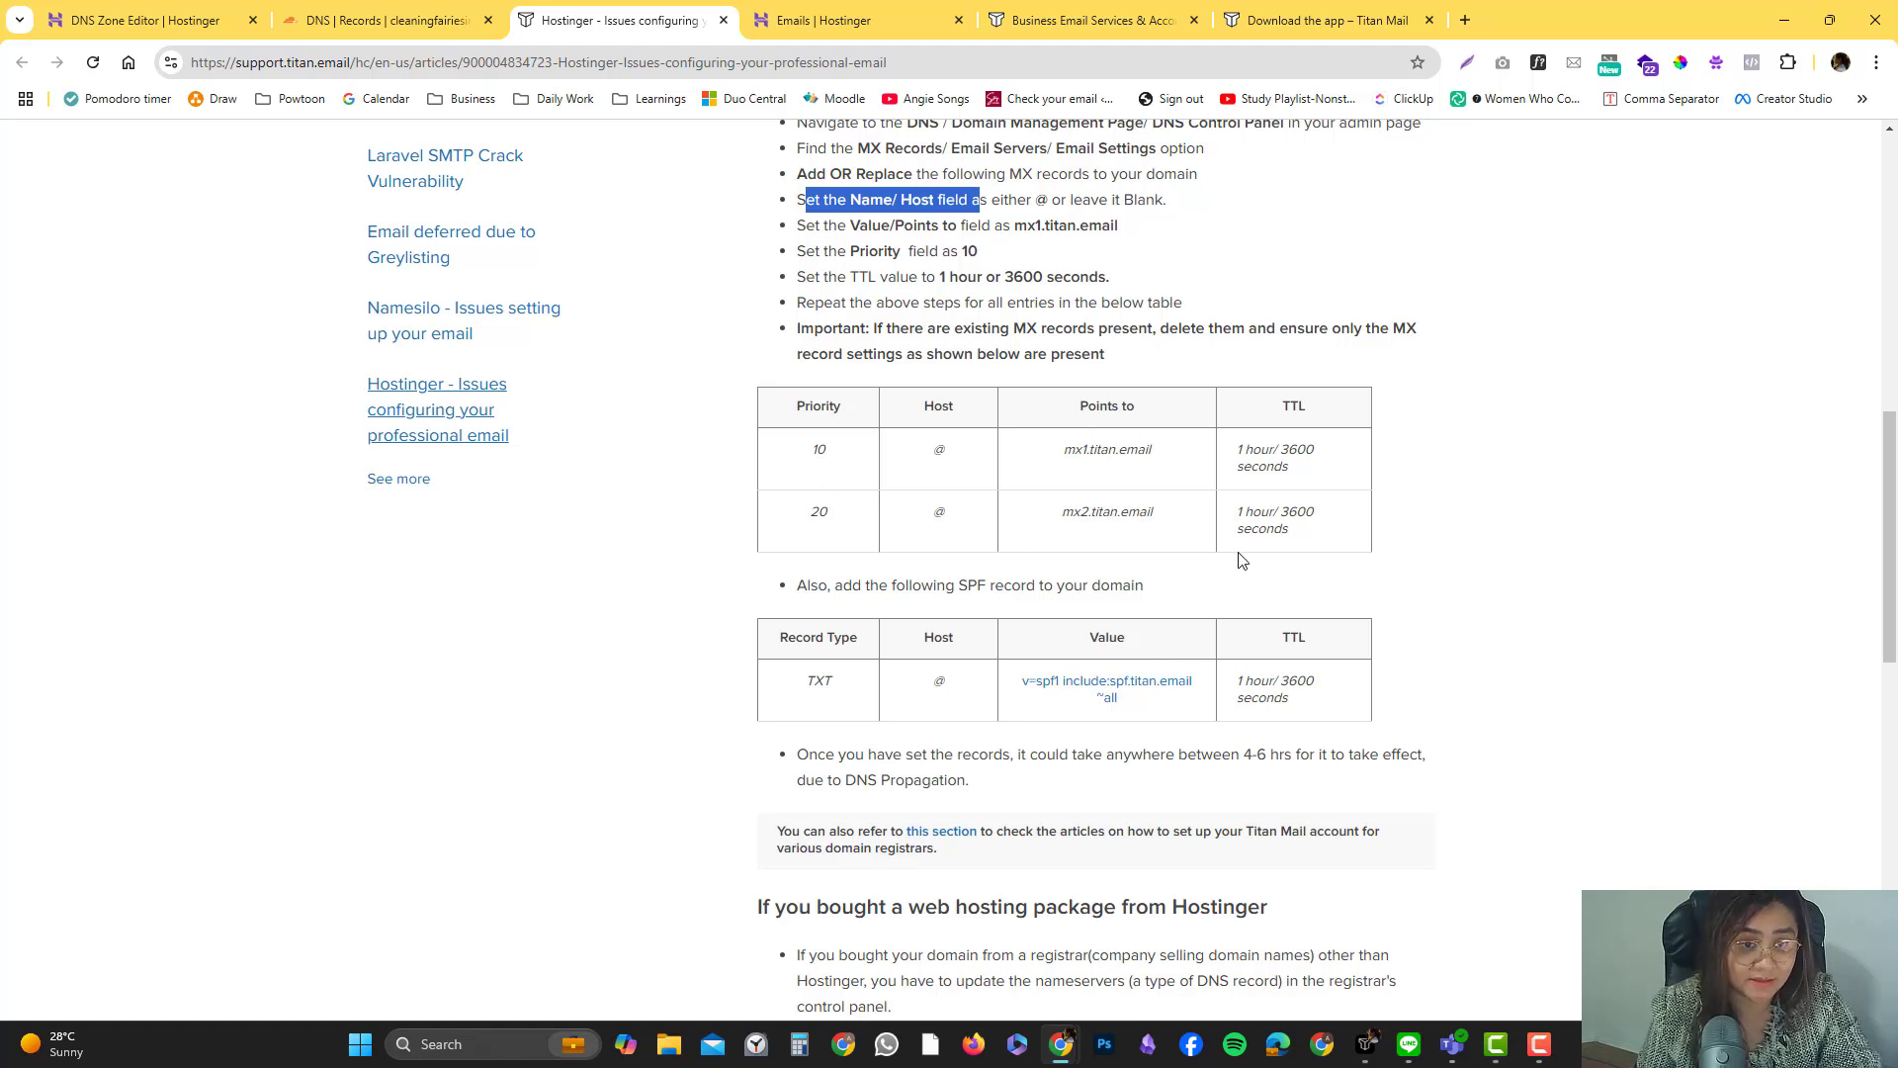
scroll(1238, 560, "up", 5)
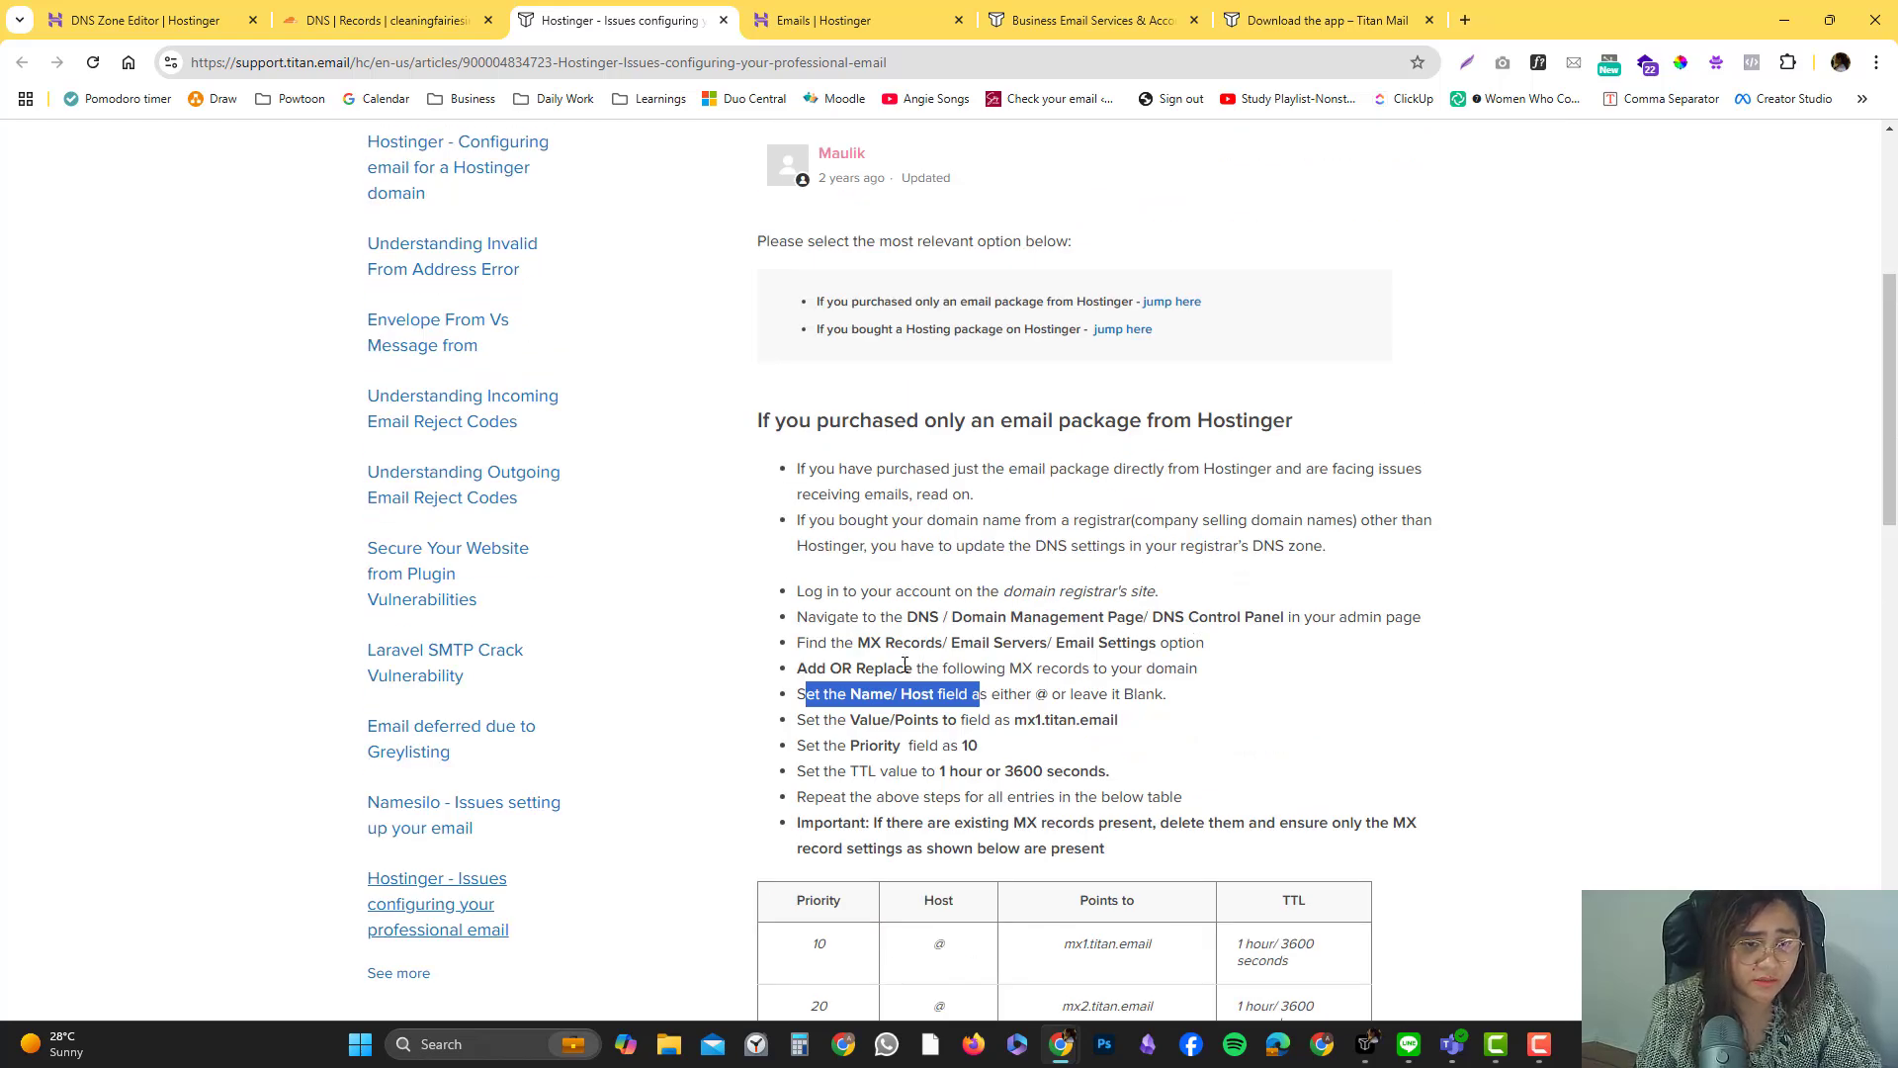
Compare the Titan article's MX table with Cloudflare's current DNS records
left_click(398, 12)
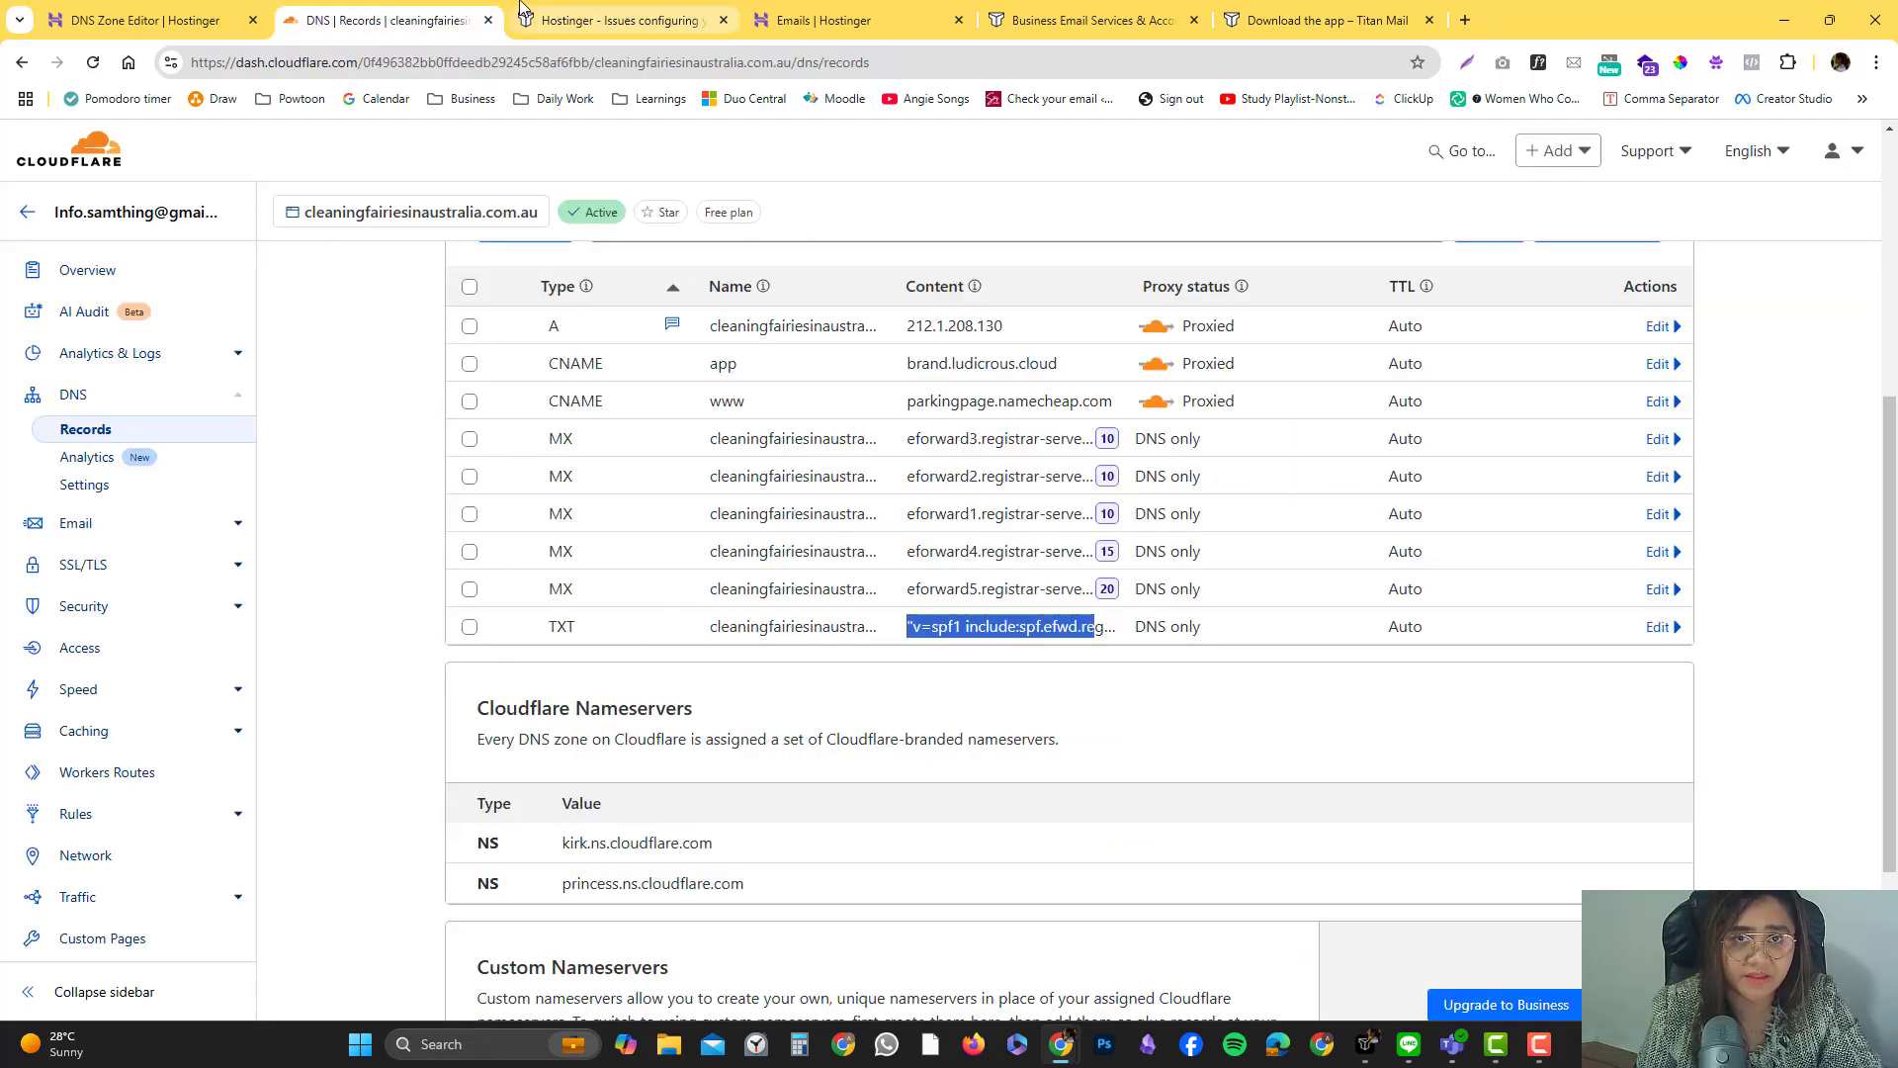
left_click(618, 20)
scroll(879, 772, "down", 5)
left_click(450, 8)
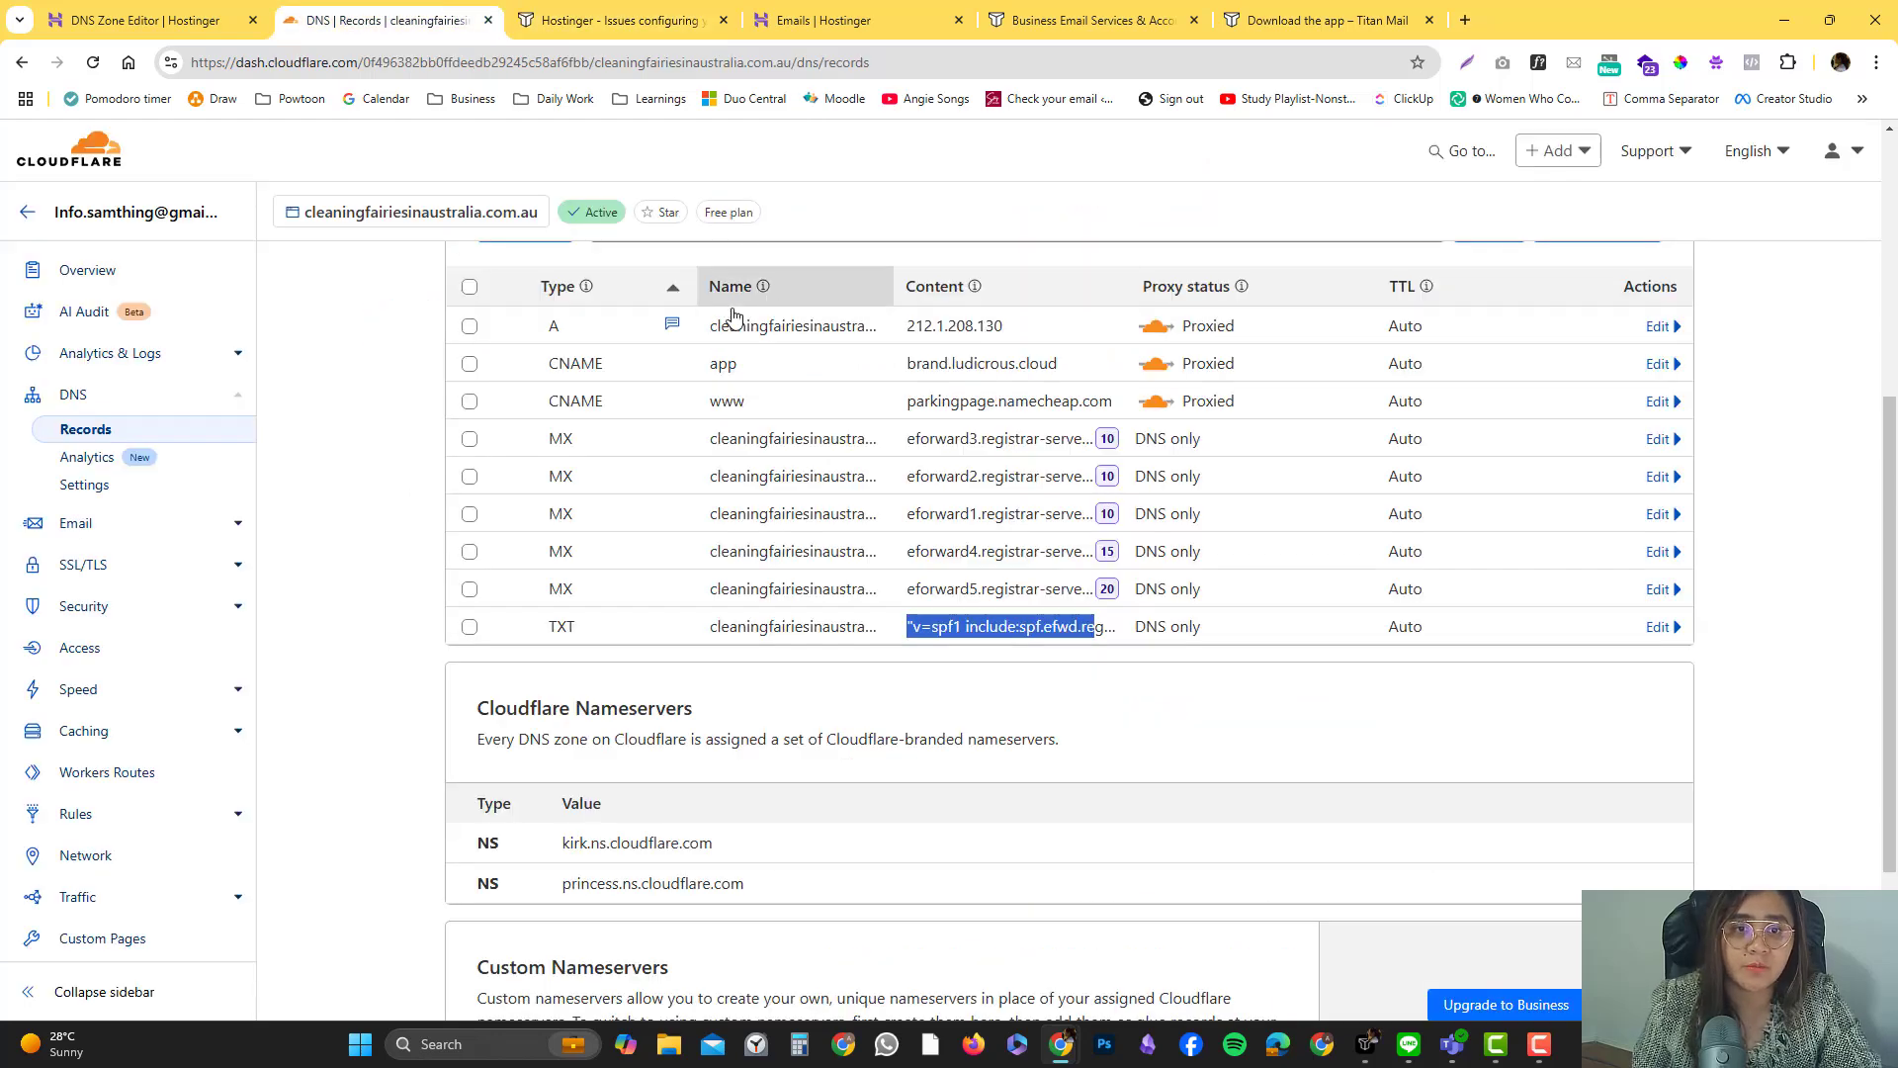
scroll(718, 675, "up", 5)
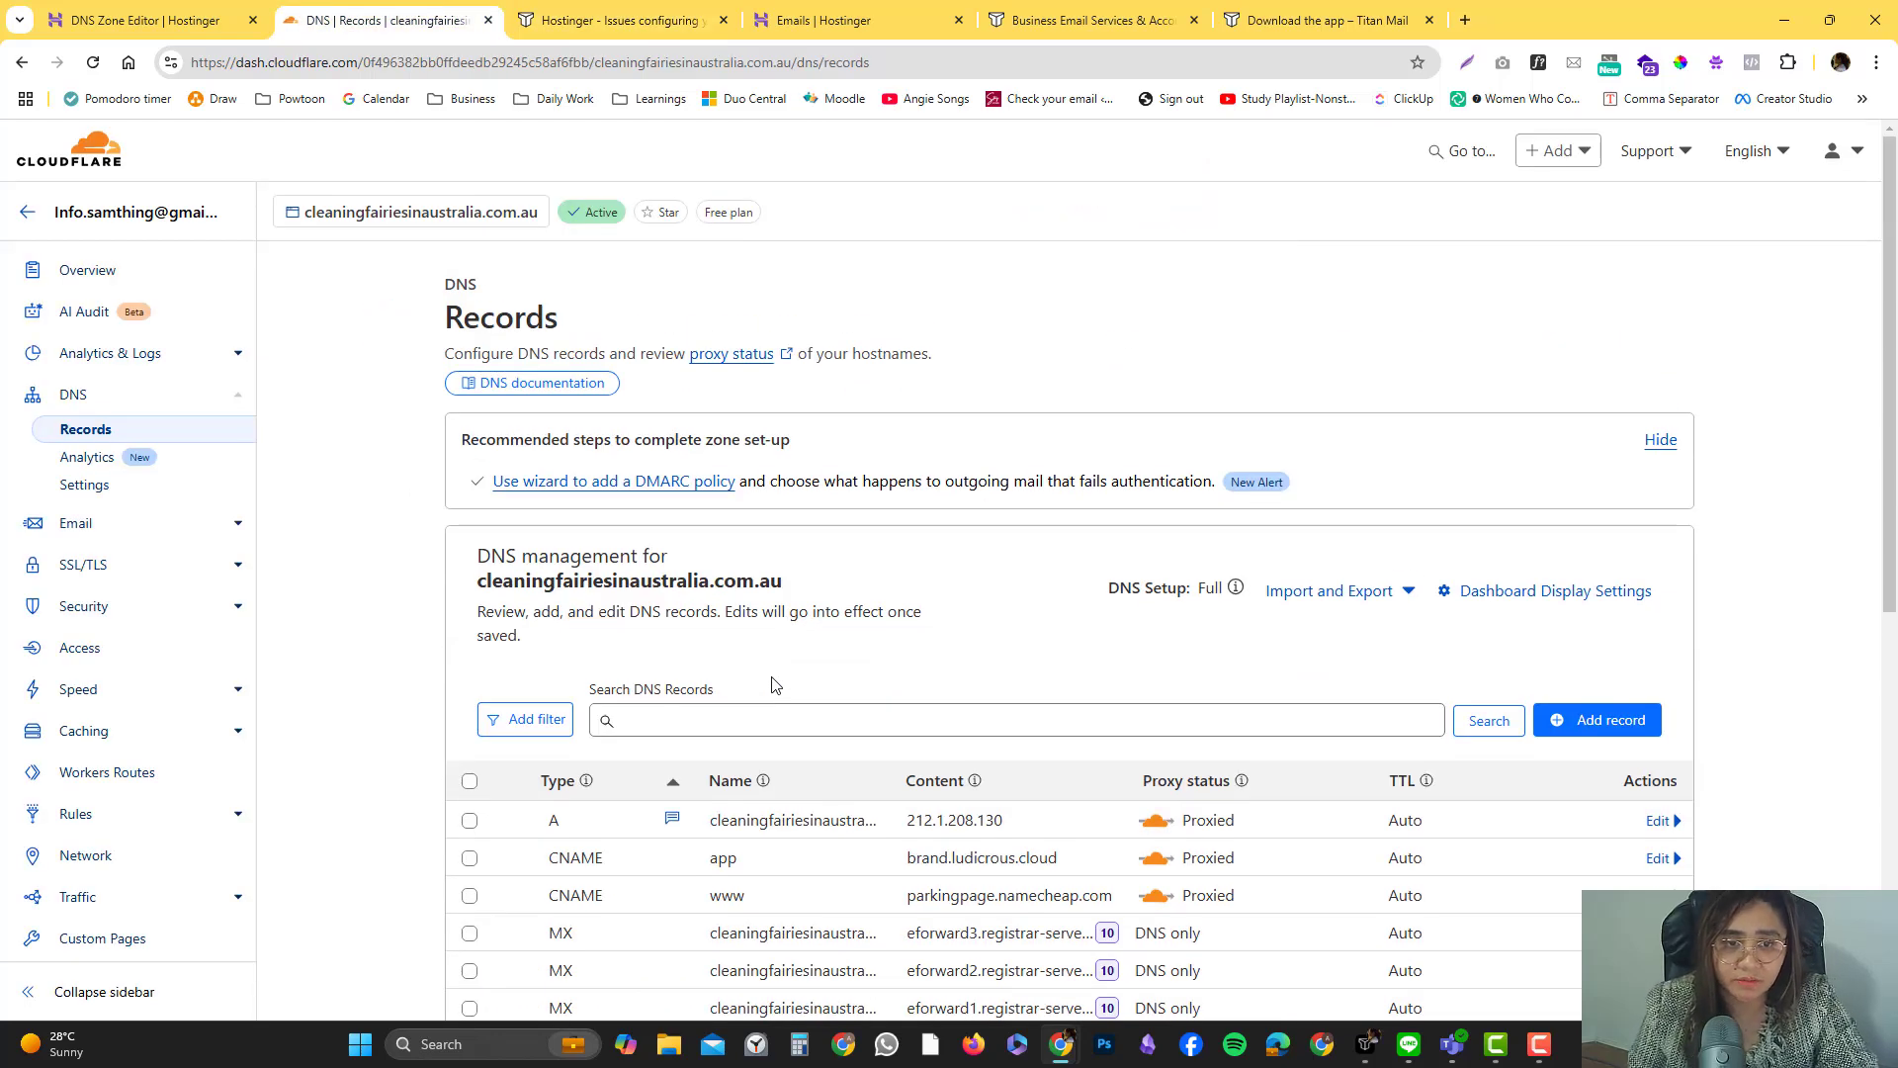
scroll(774, 684, "down", 5)
scroll(1463, 547, "up", 5)
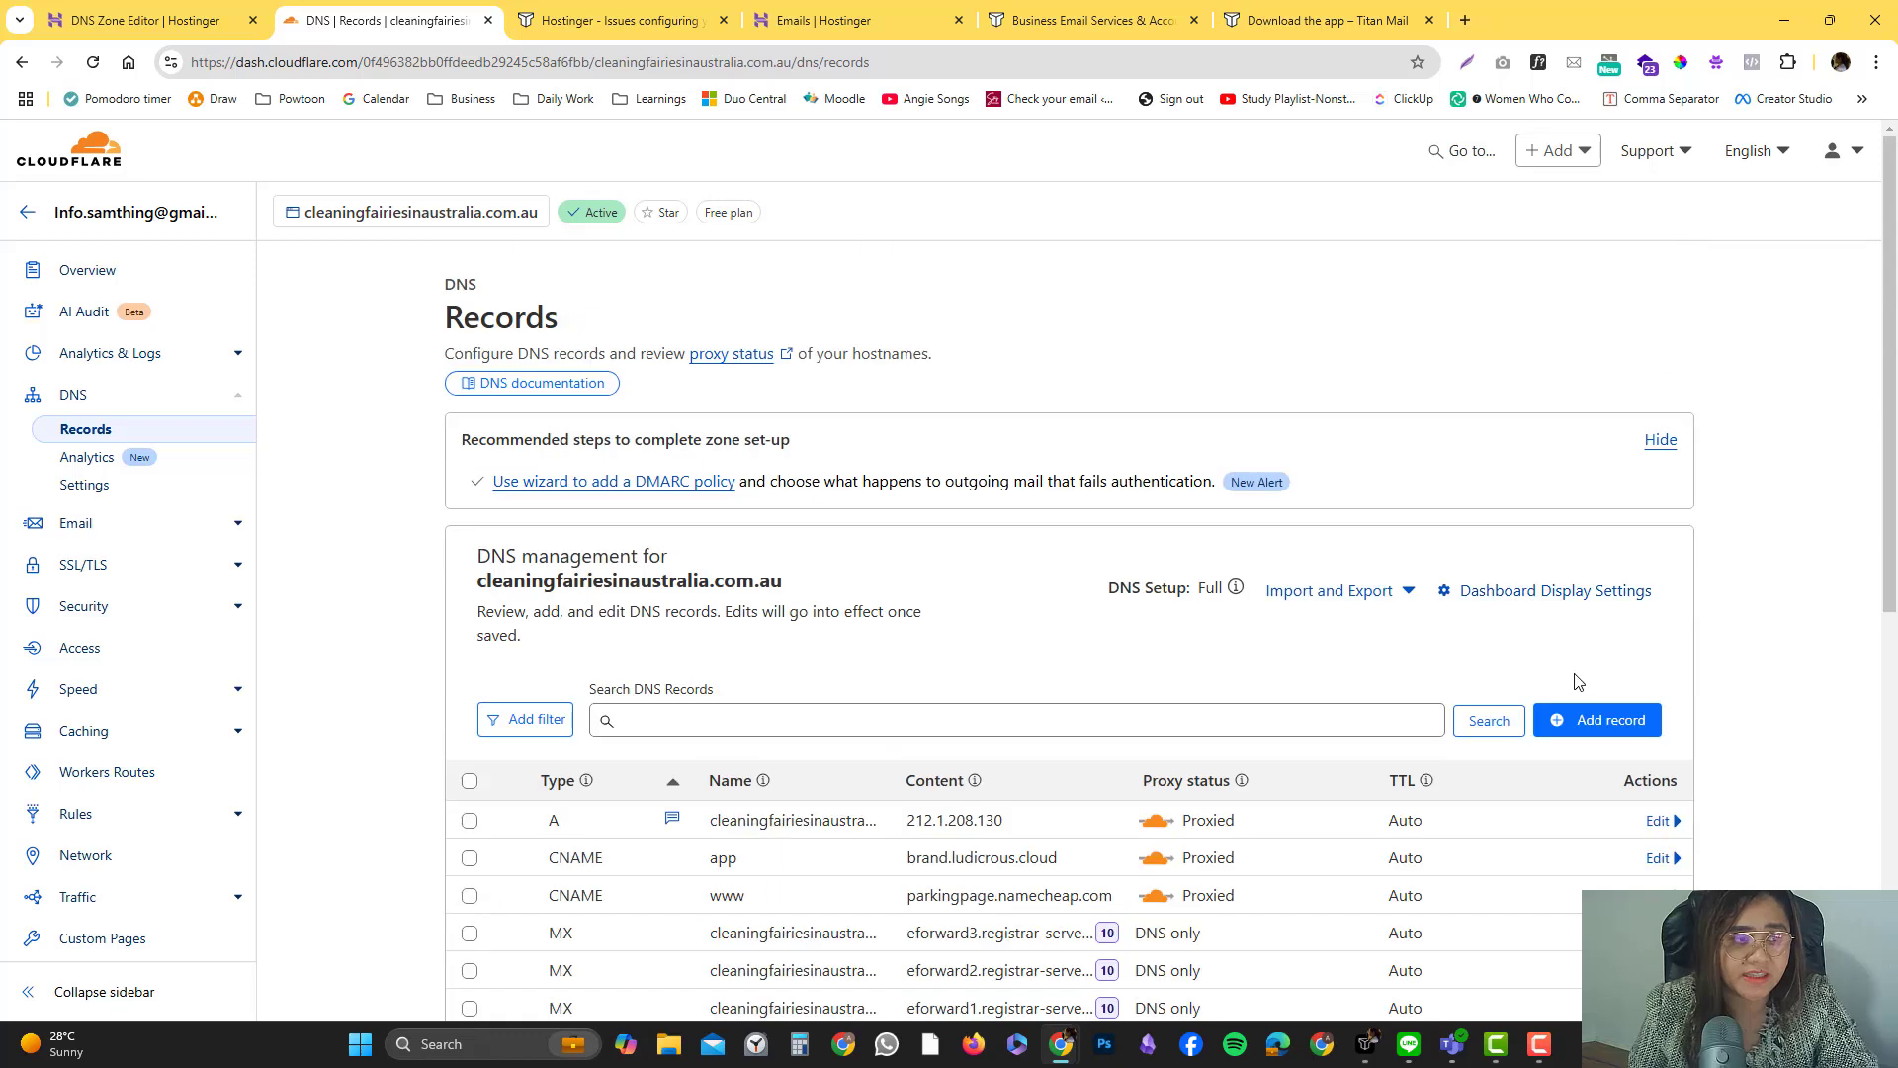
Start a new DNS record in Cloudflare with type MX
left_click(1593, 722)
scroll(598, 643, "down", 5)
left_click(551, 377)
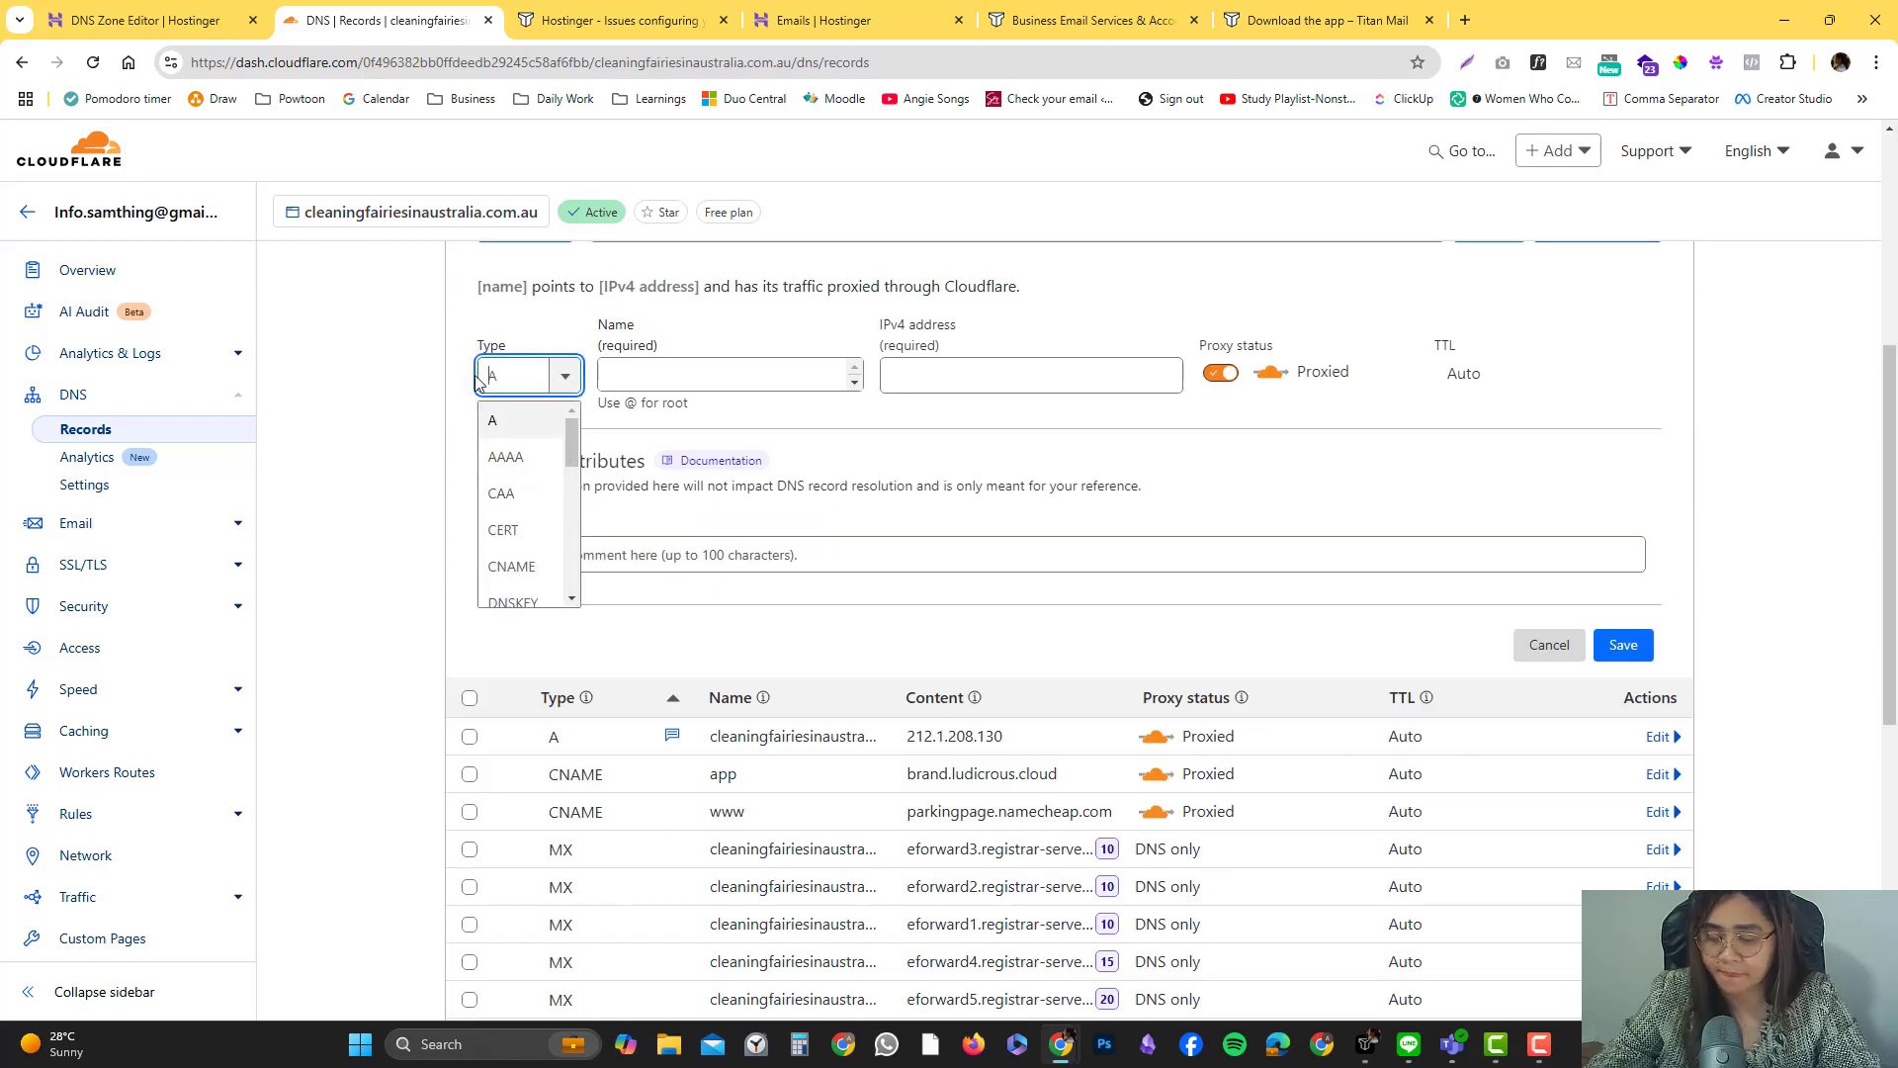
type("M")
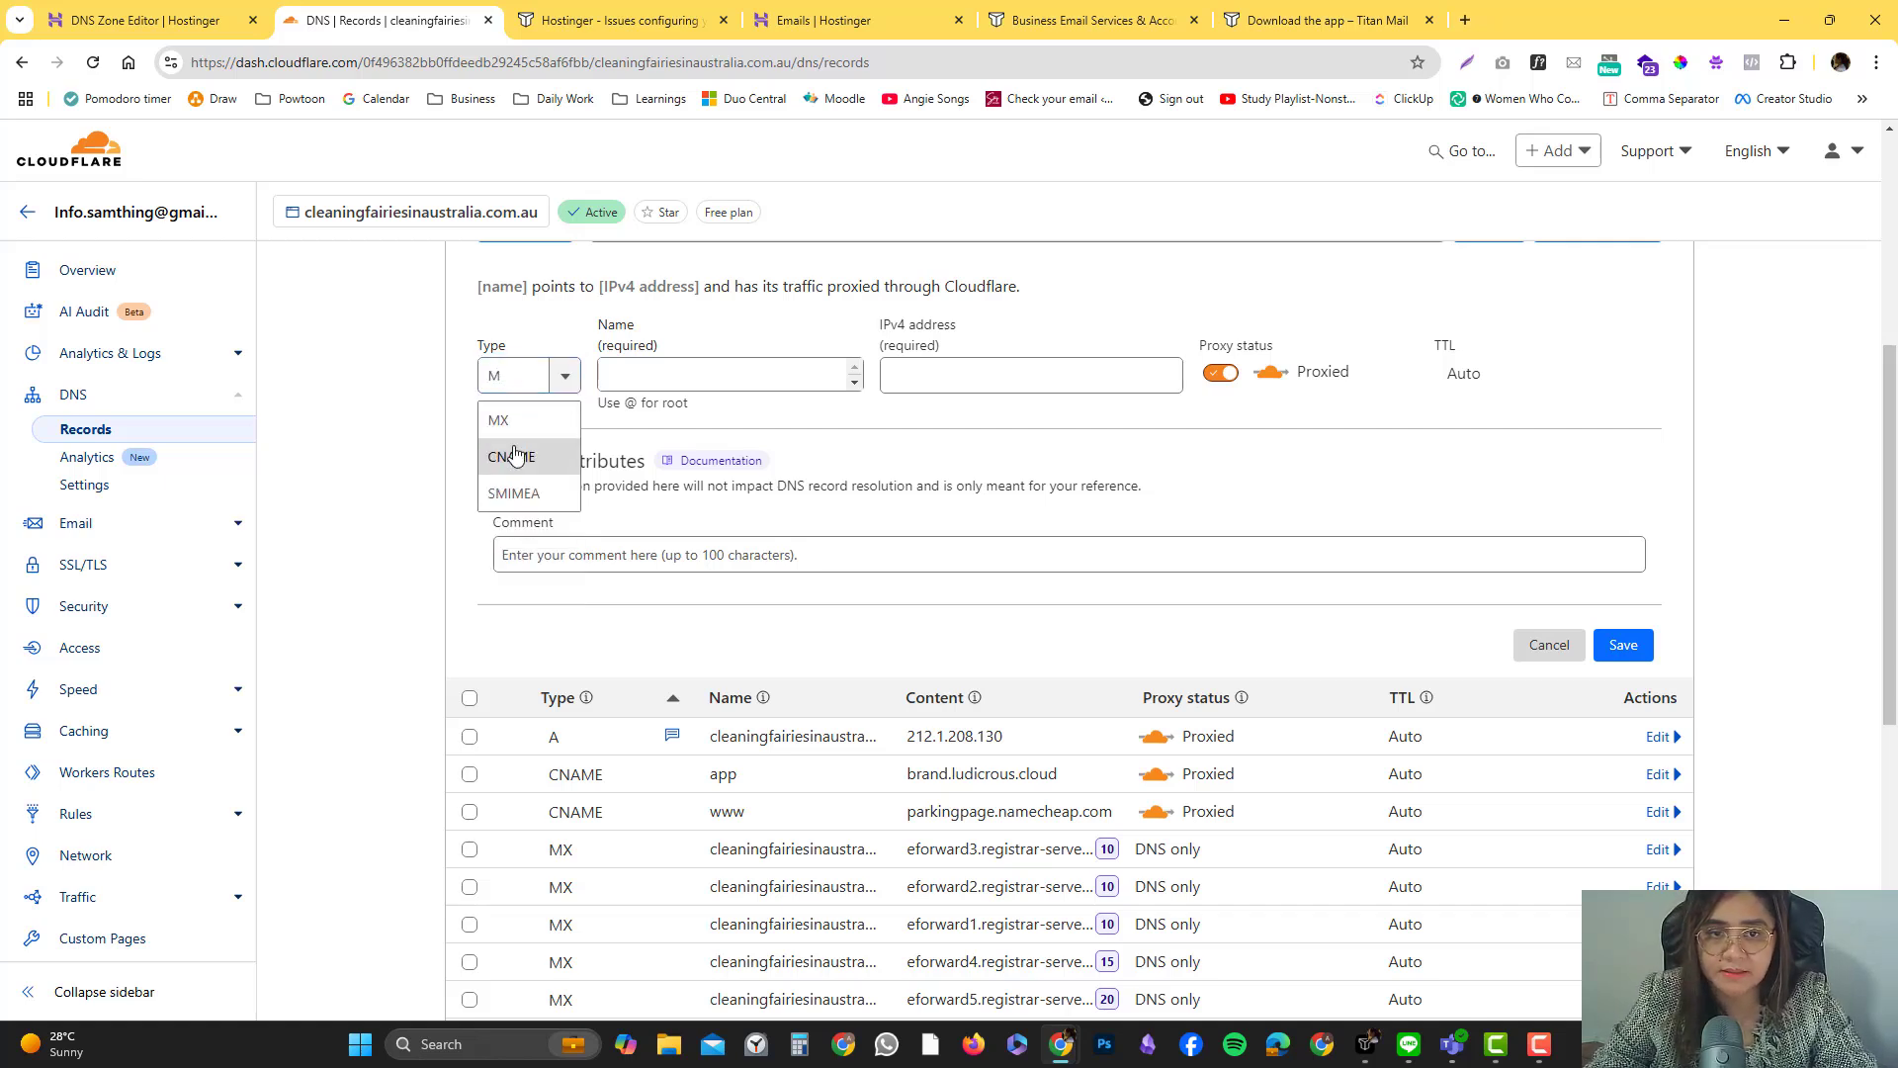
left_click(505, 421)
Set the MX record name to @ and mail server to mx1.titan.email, copied from the article
left_click(608, 22)
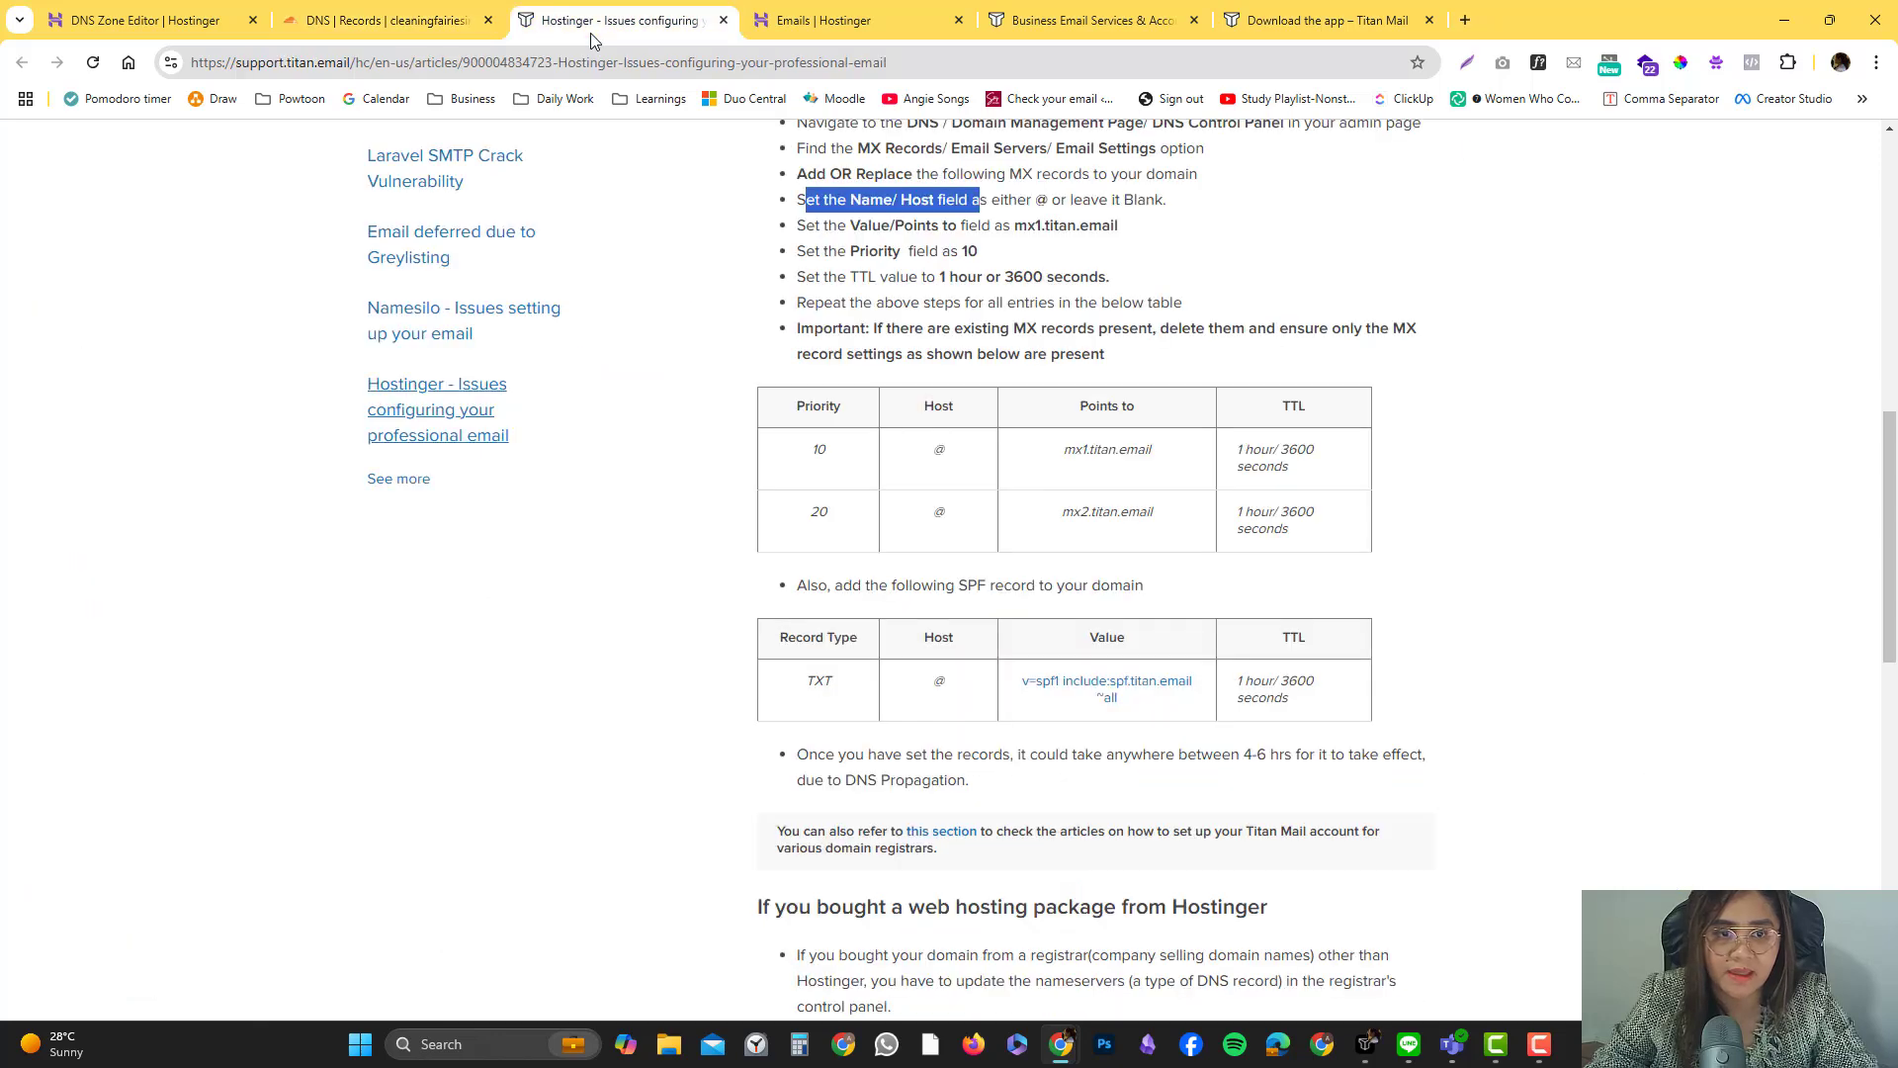
left_click_drag(1037, 455, 1208, 457)
key("ctrl+c")
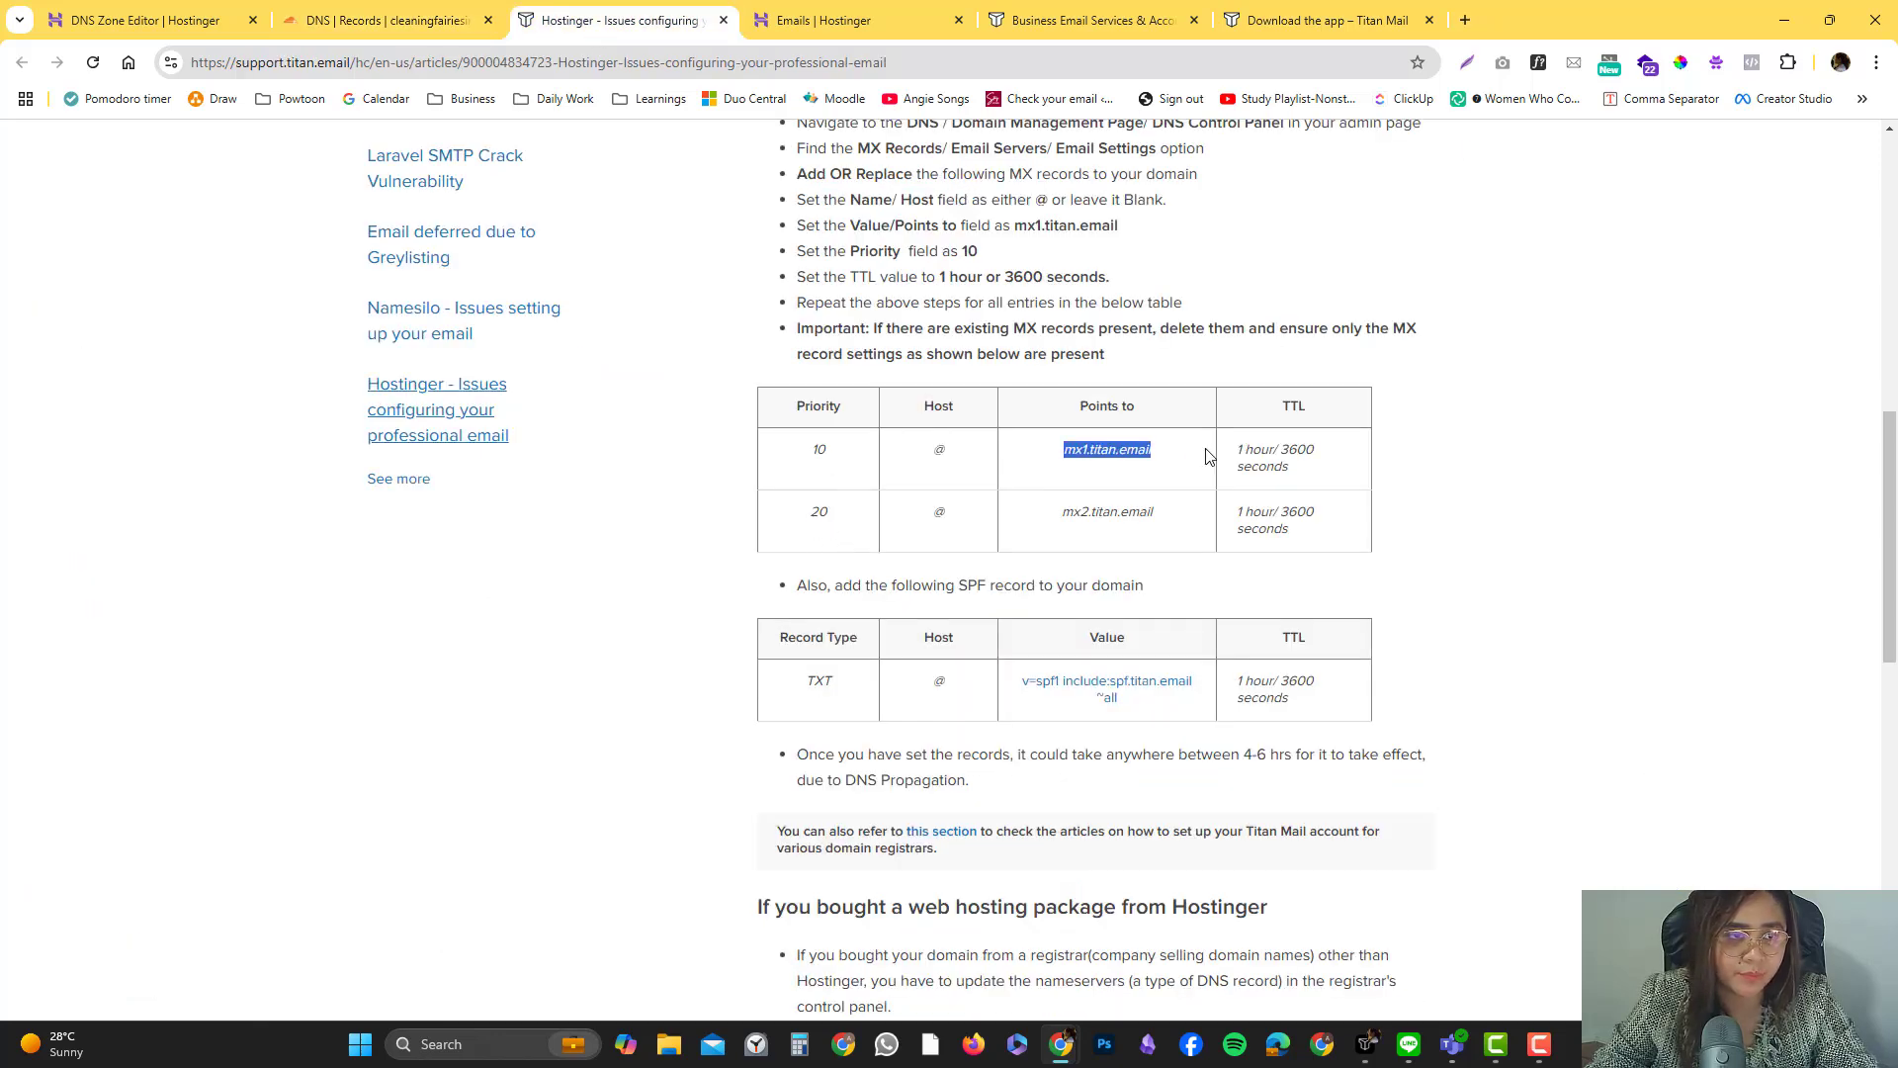
left_click(386, 20)
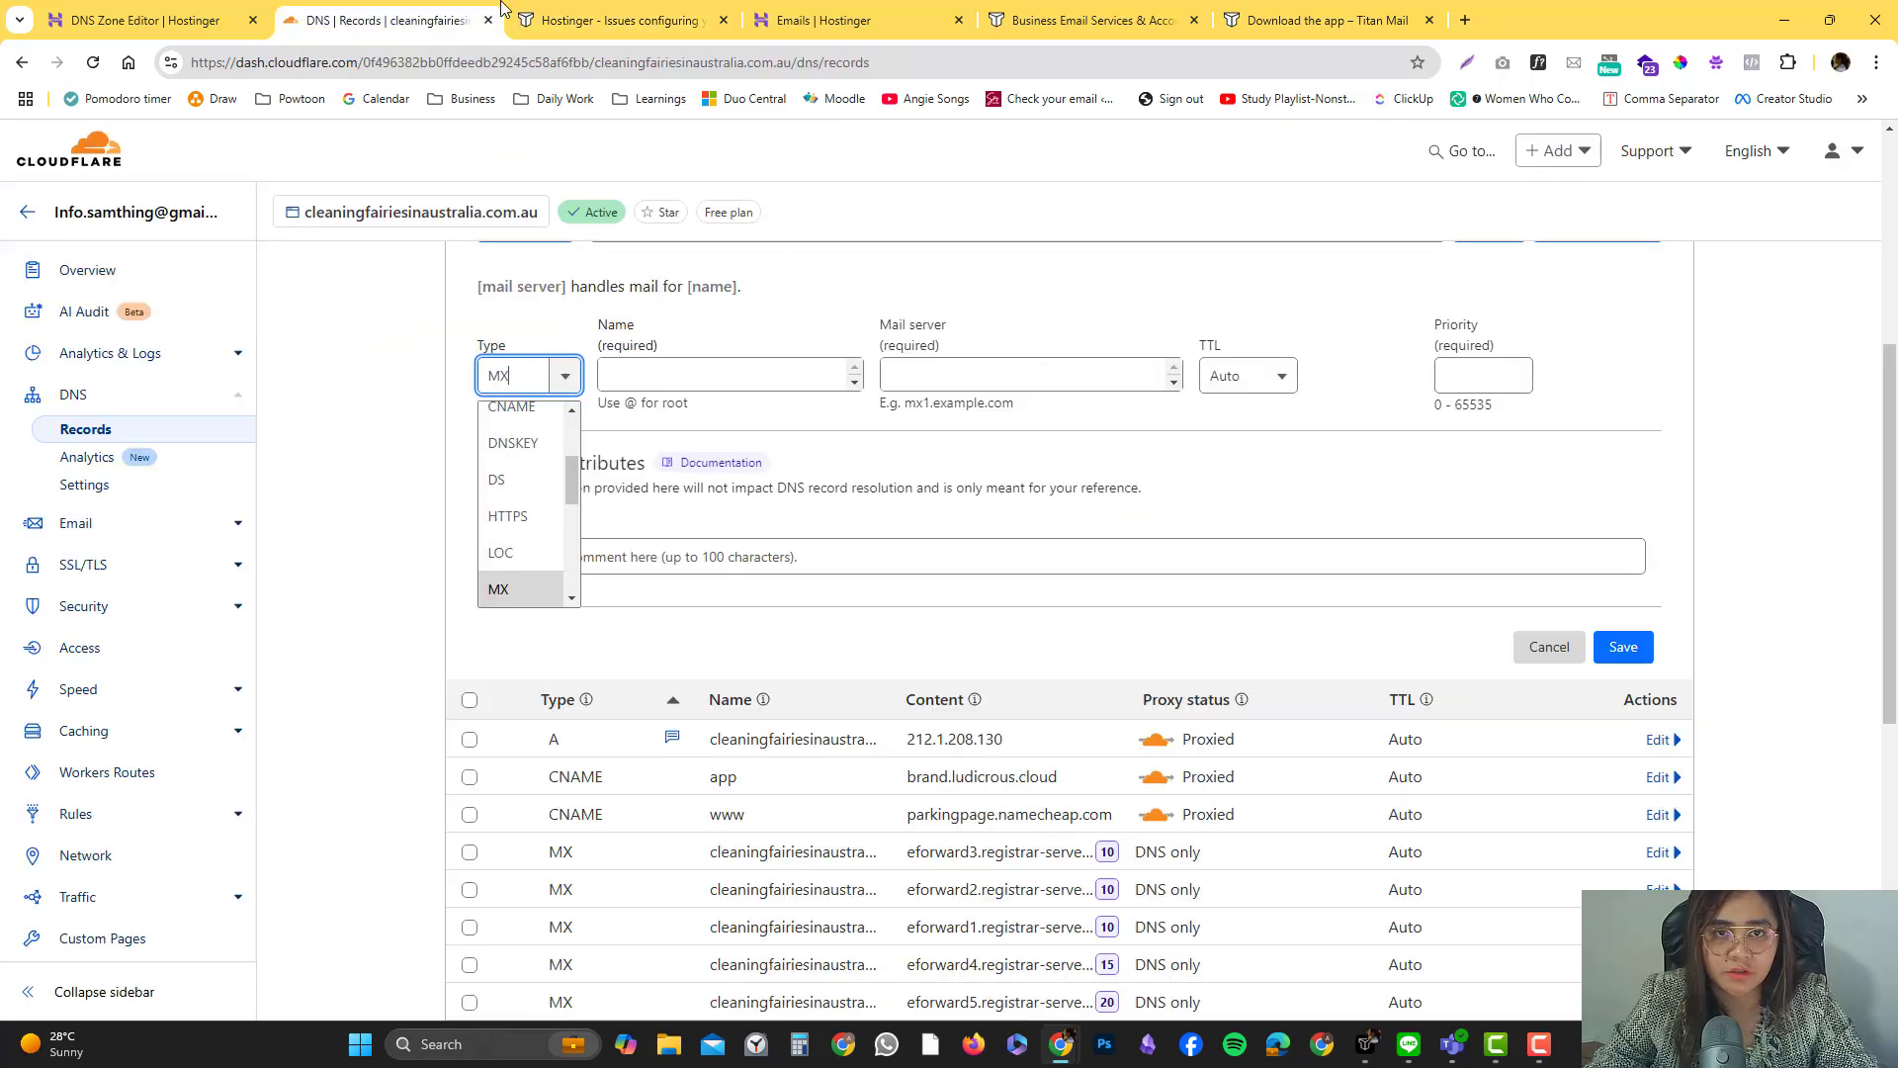
left_click(667, 366)
left_click(667, 366)
type("@")
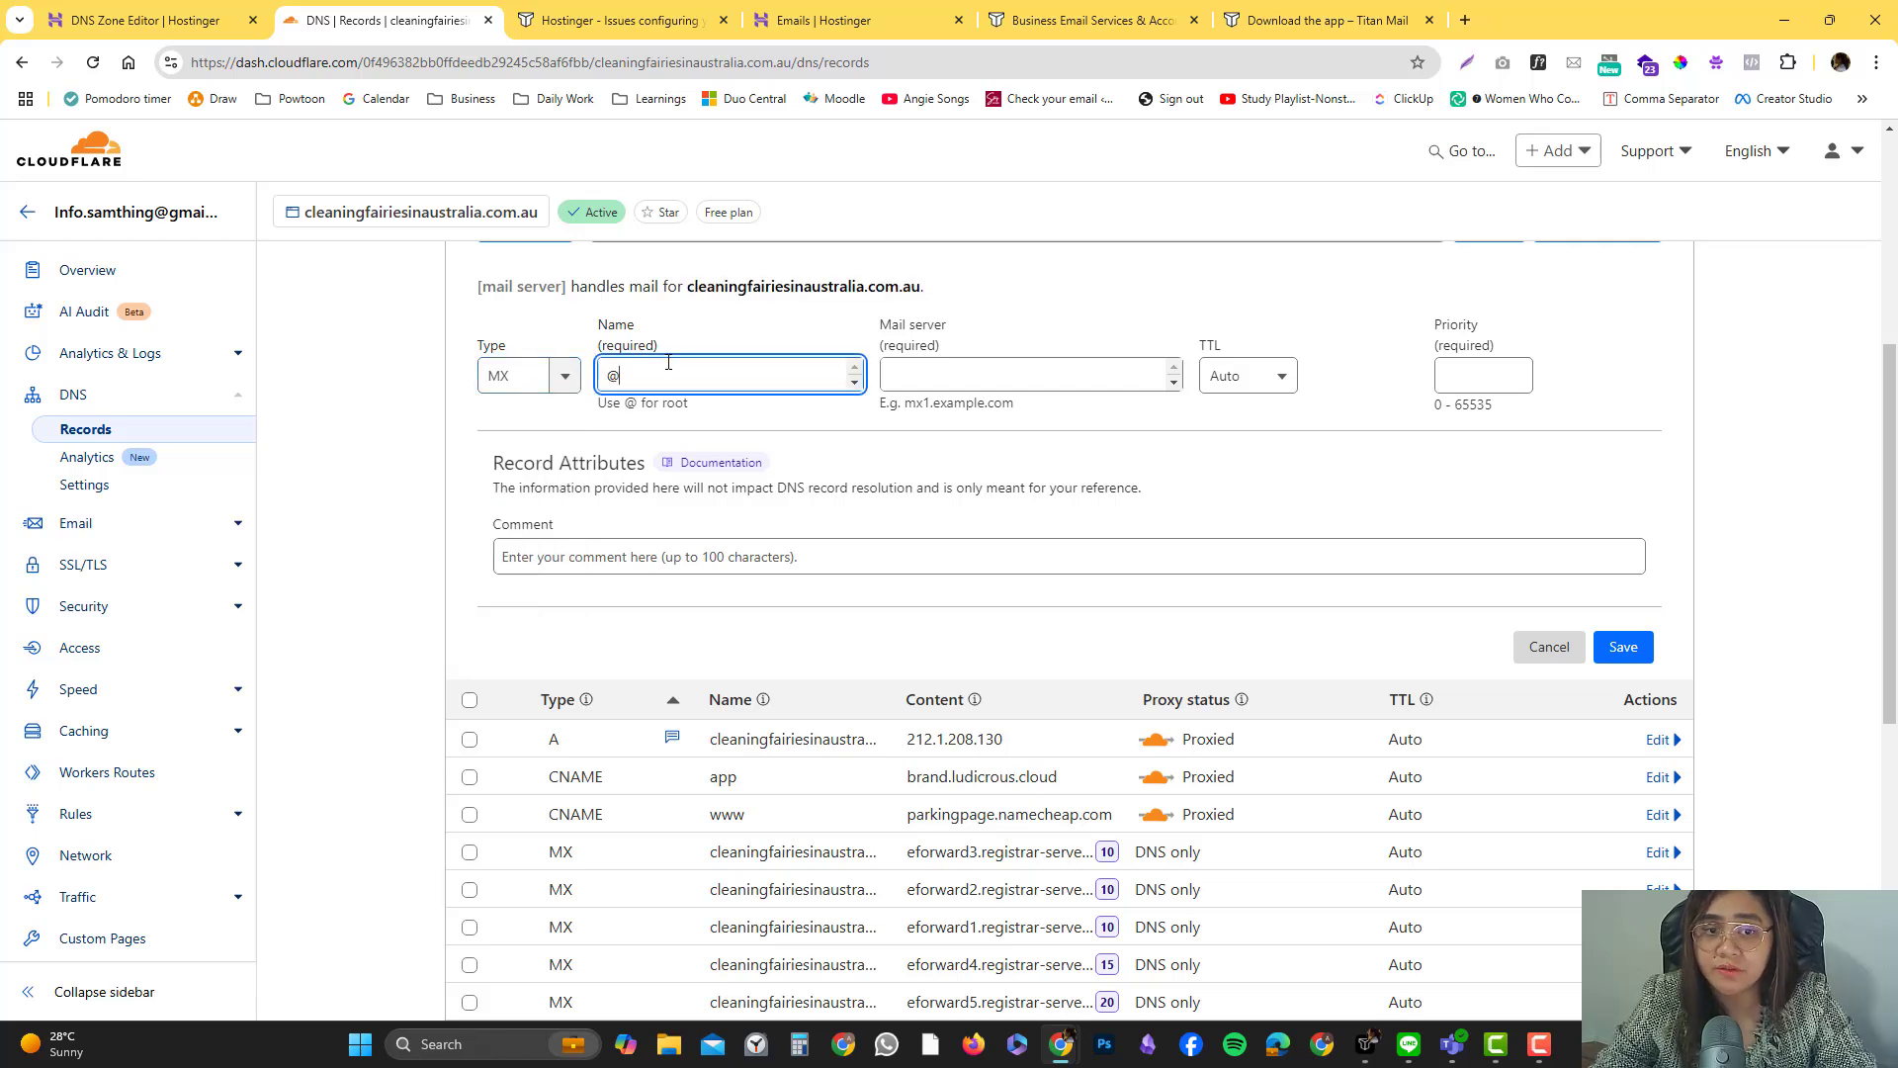
left_click_drag(687, 287, 921, 288)
left_click(919, 377)
key("ctrl+v")
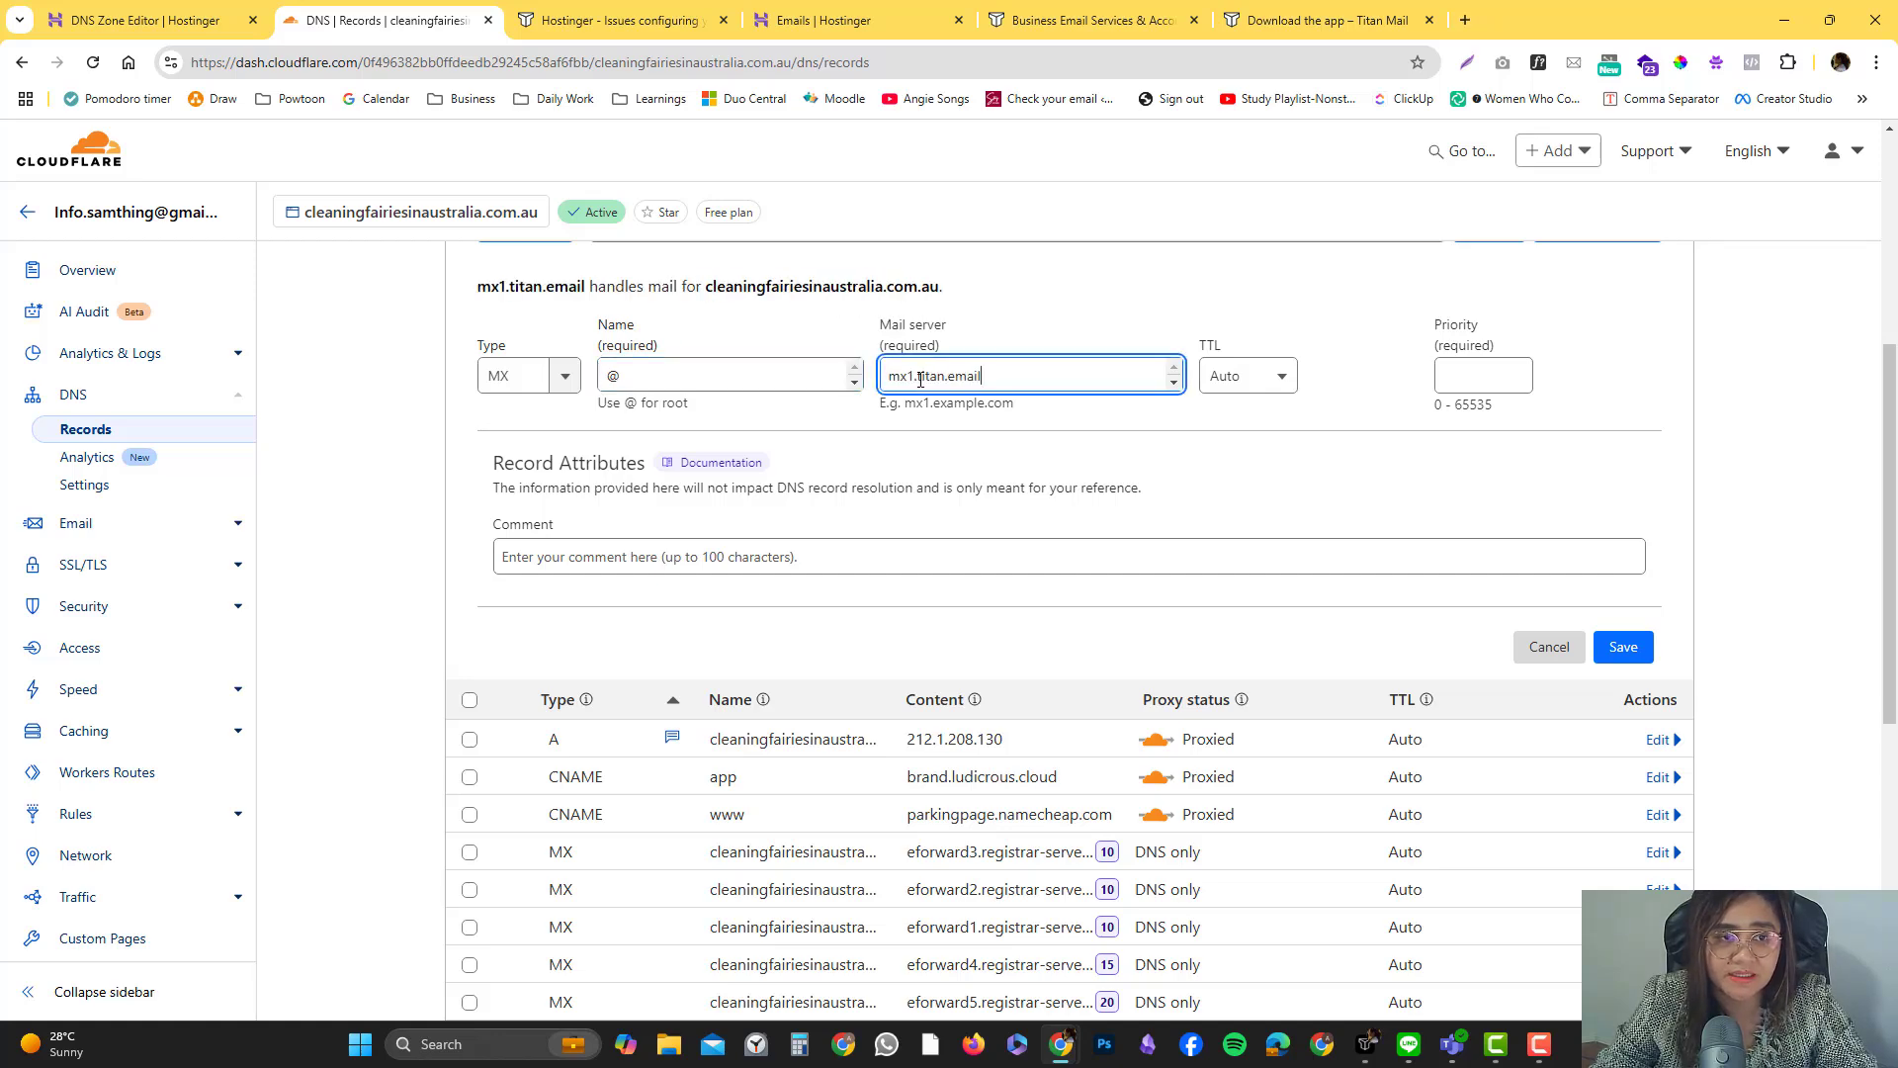
Set the MX priority to 10, as given in the Titan guide
left_click(596, 15)
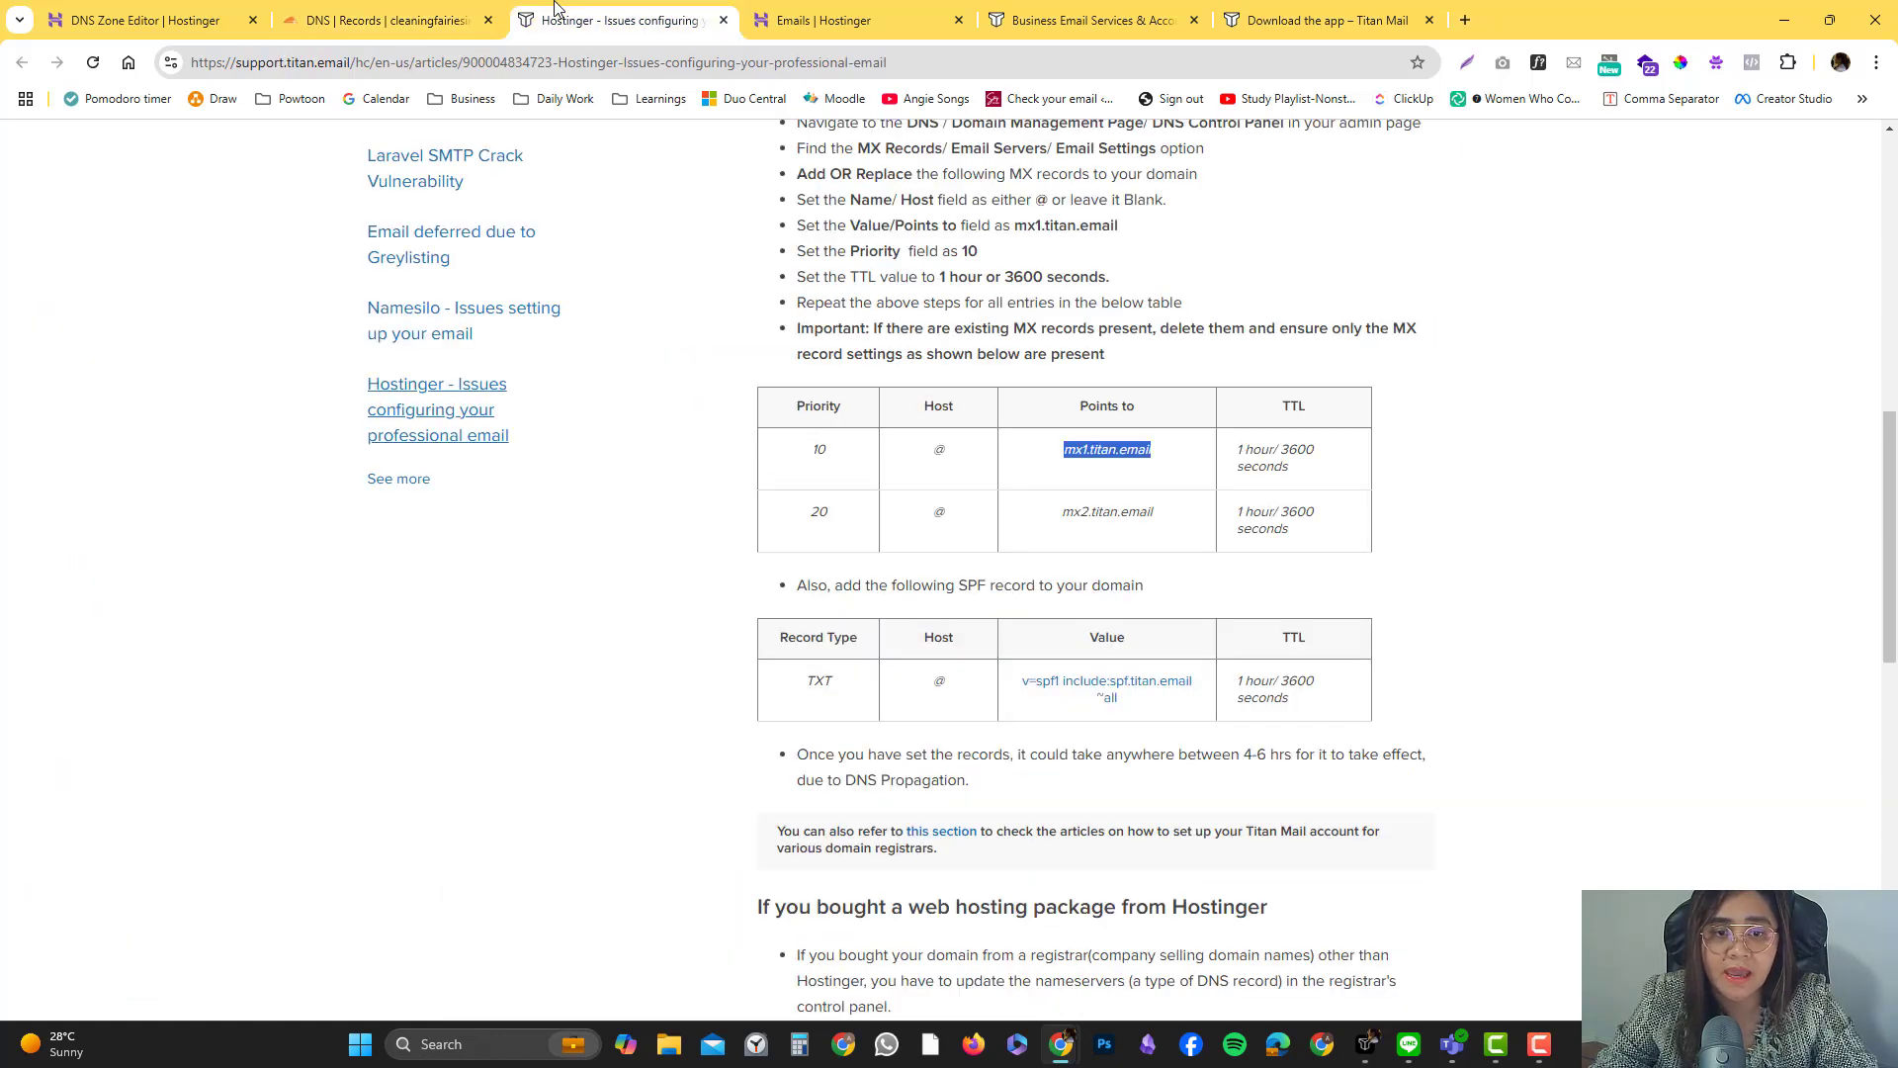
double_click(939, 449)
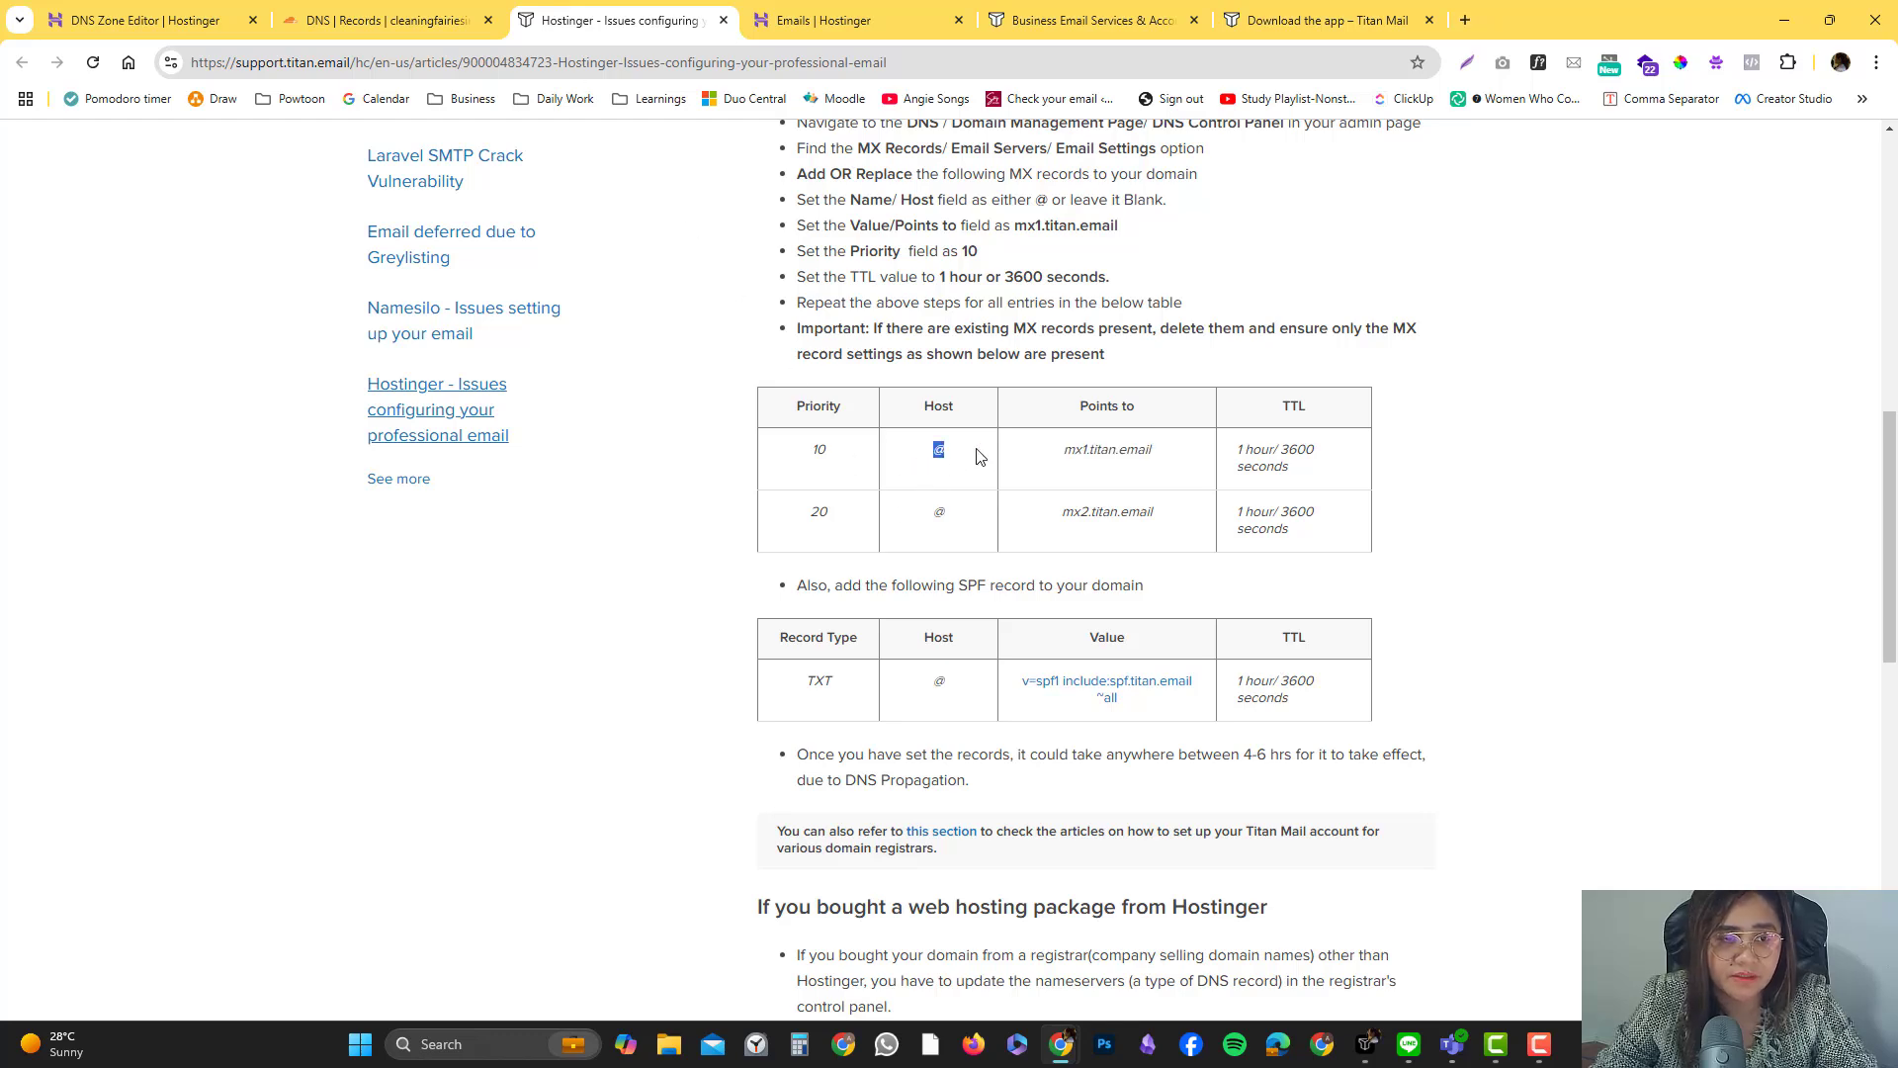
double_click(819, 450)
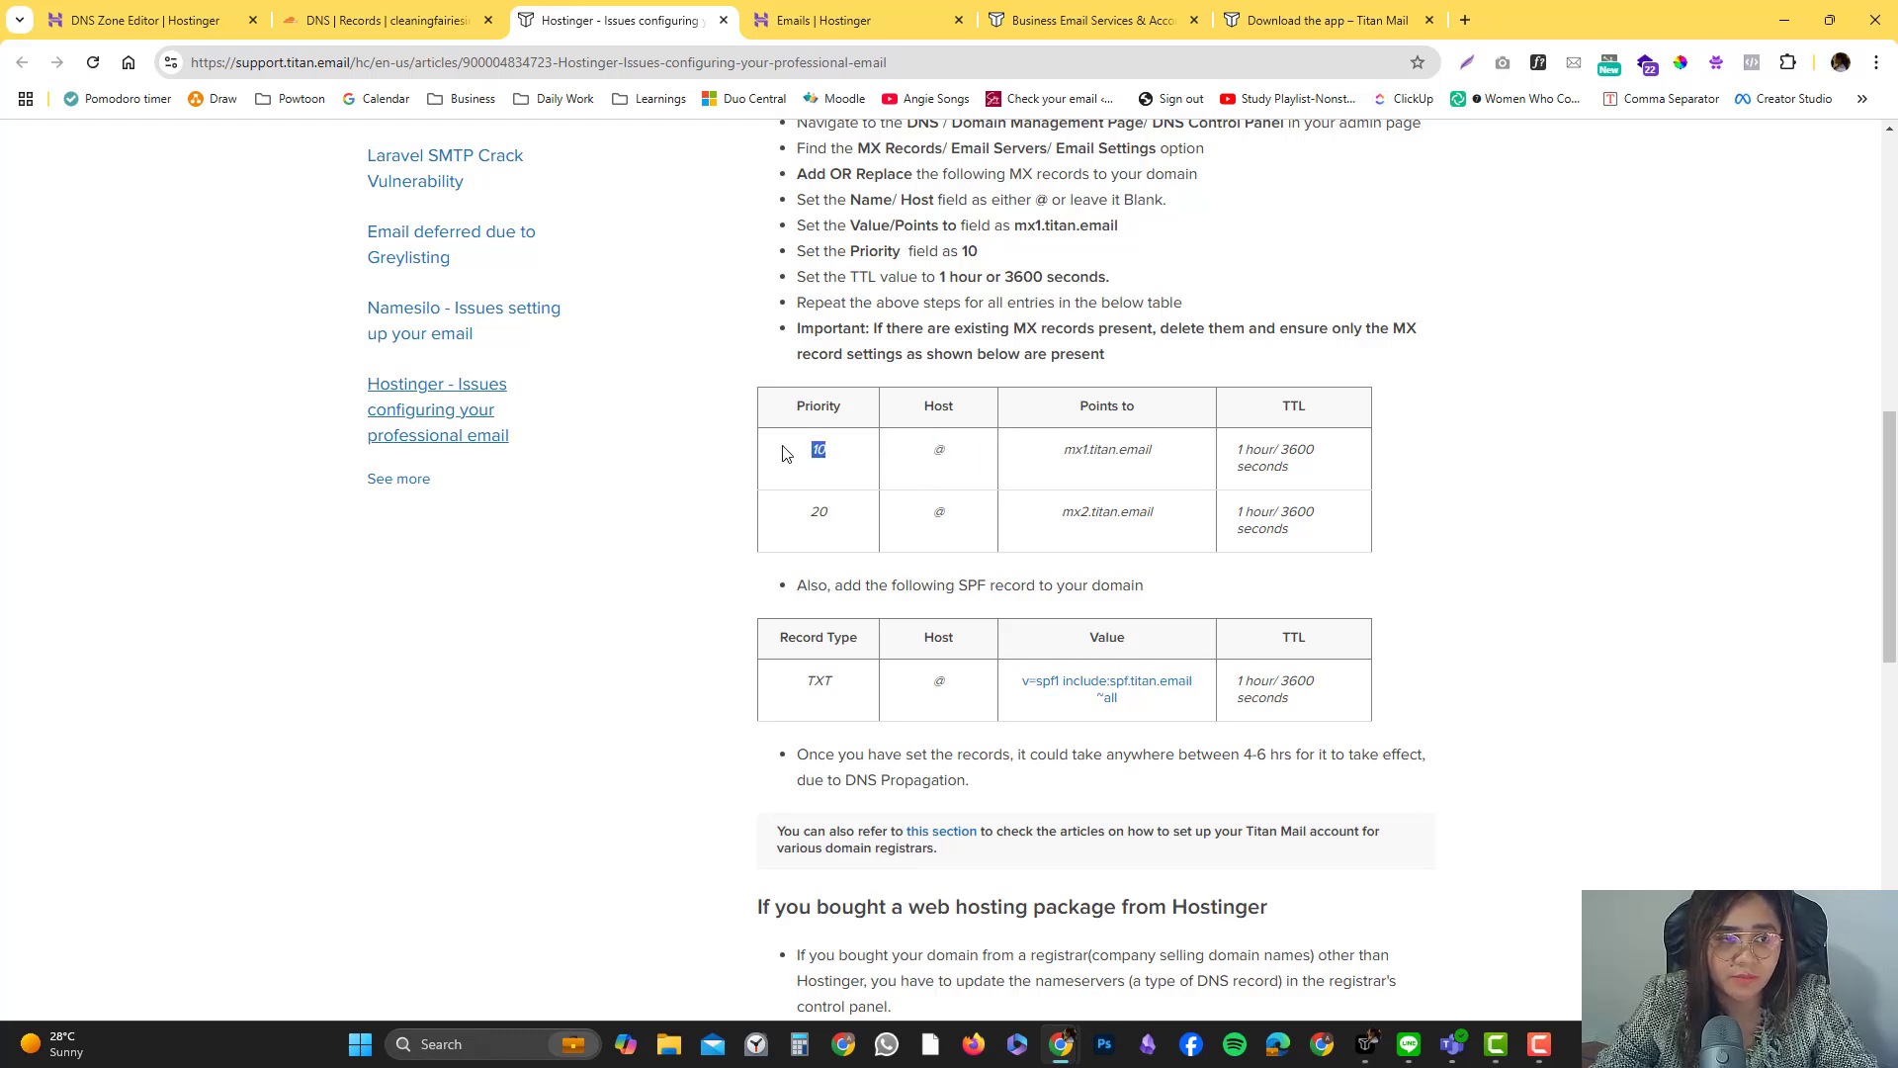
left_click(473, 12)
left_click(1489, 384)
type("1")
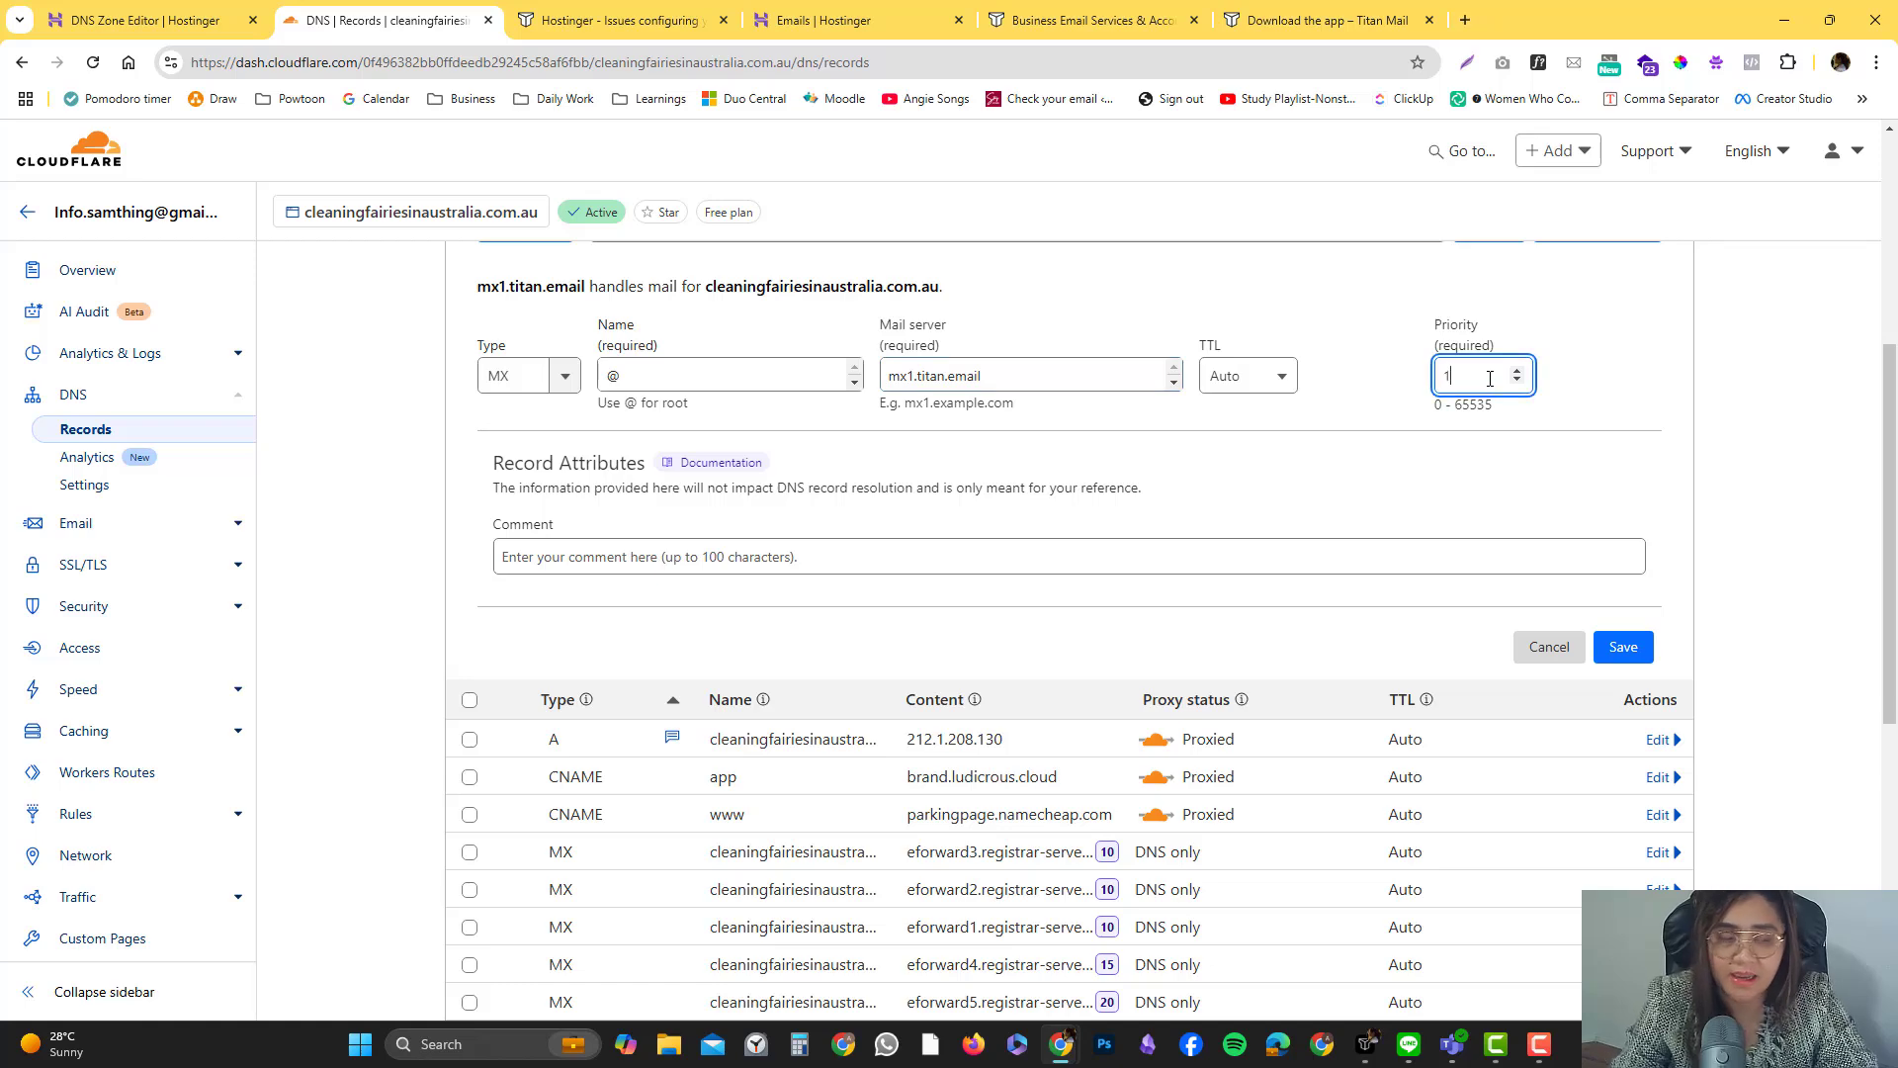
type("0")
Set the TTL to 1 hr, add a comment, and save the MX record
left_click(668, 15)
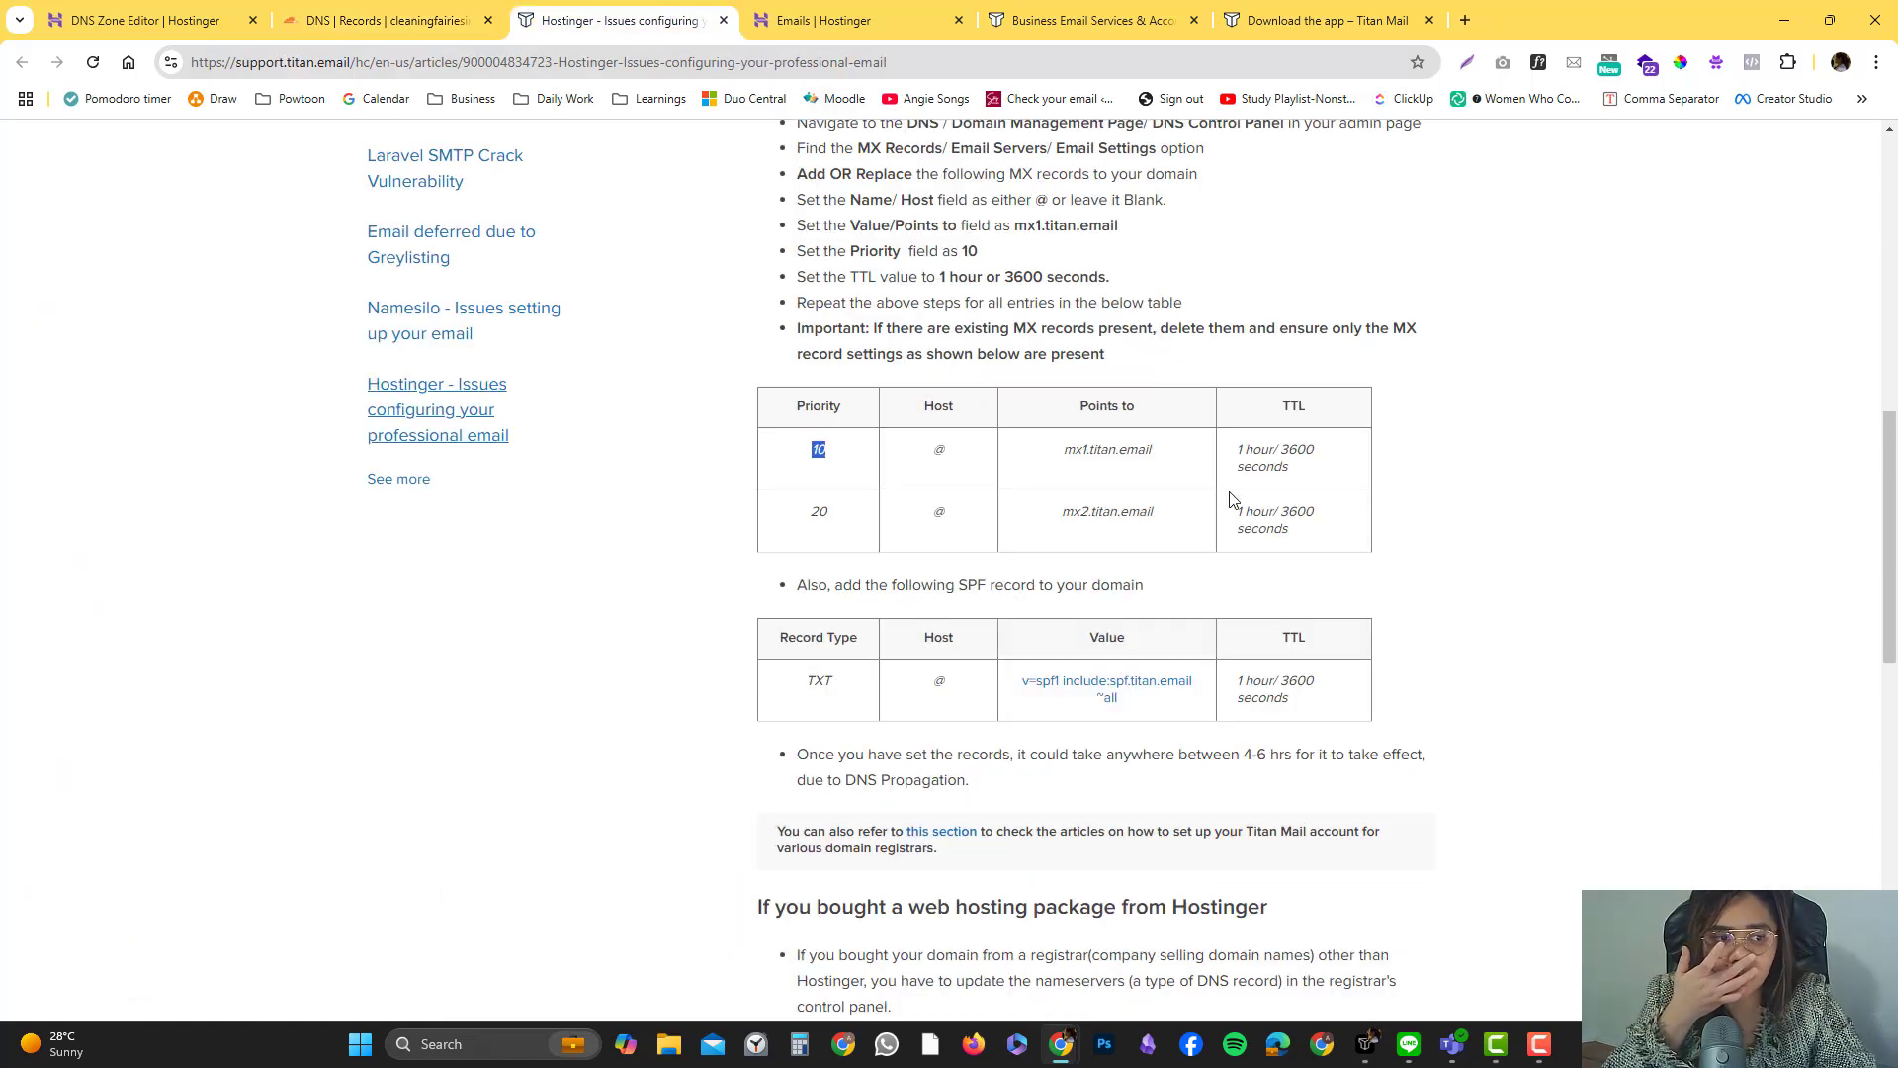
left_click(419, 11)
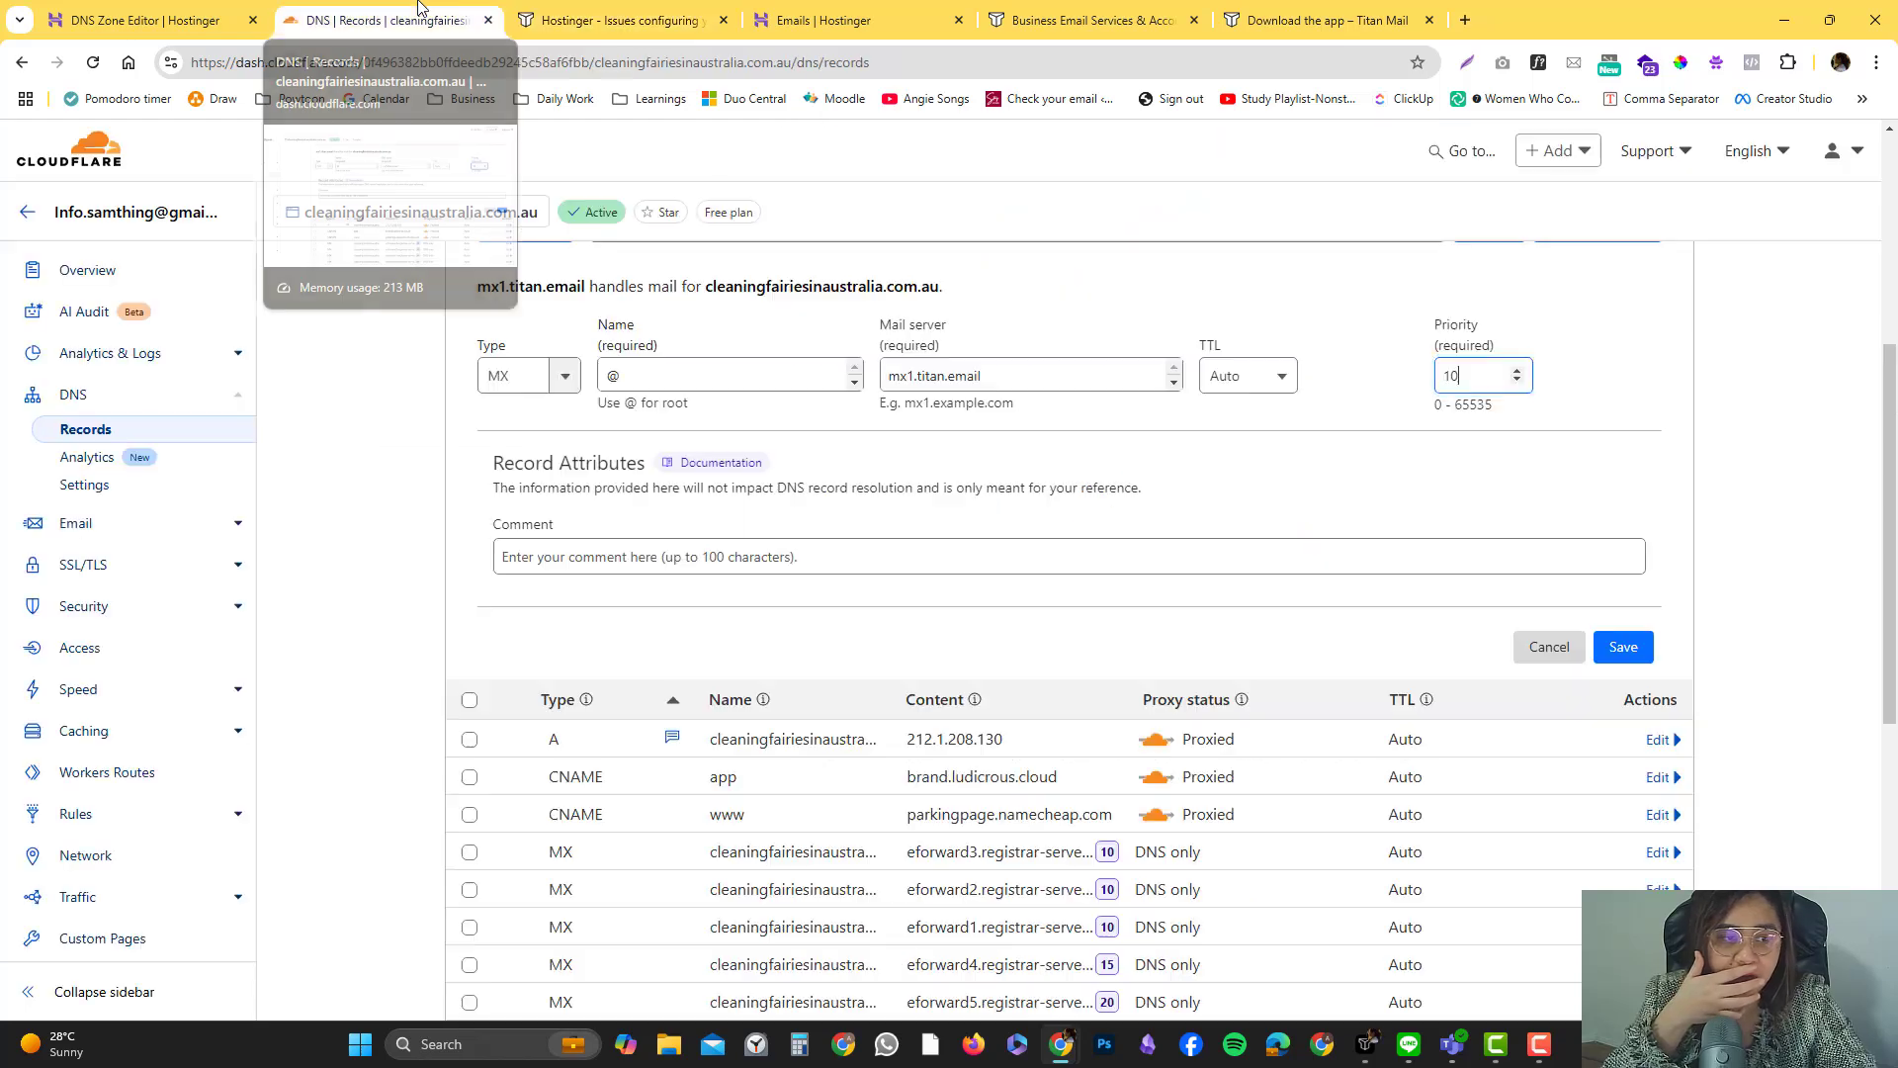
left_click(1215, 388)
left_click_drag(1292, 464, 1291, 532)
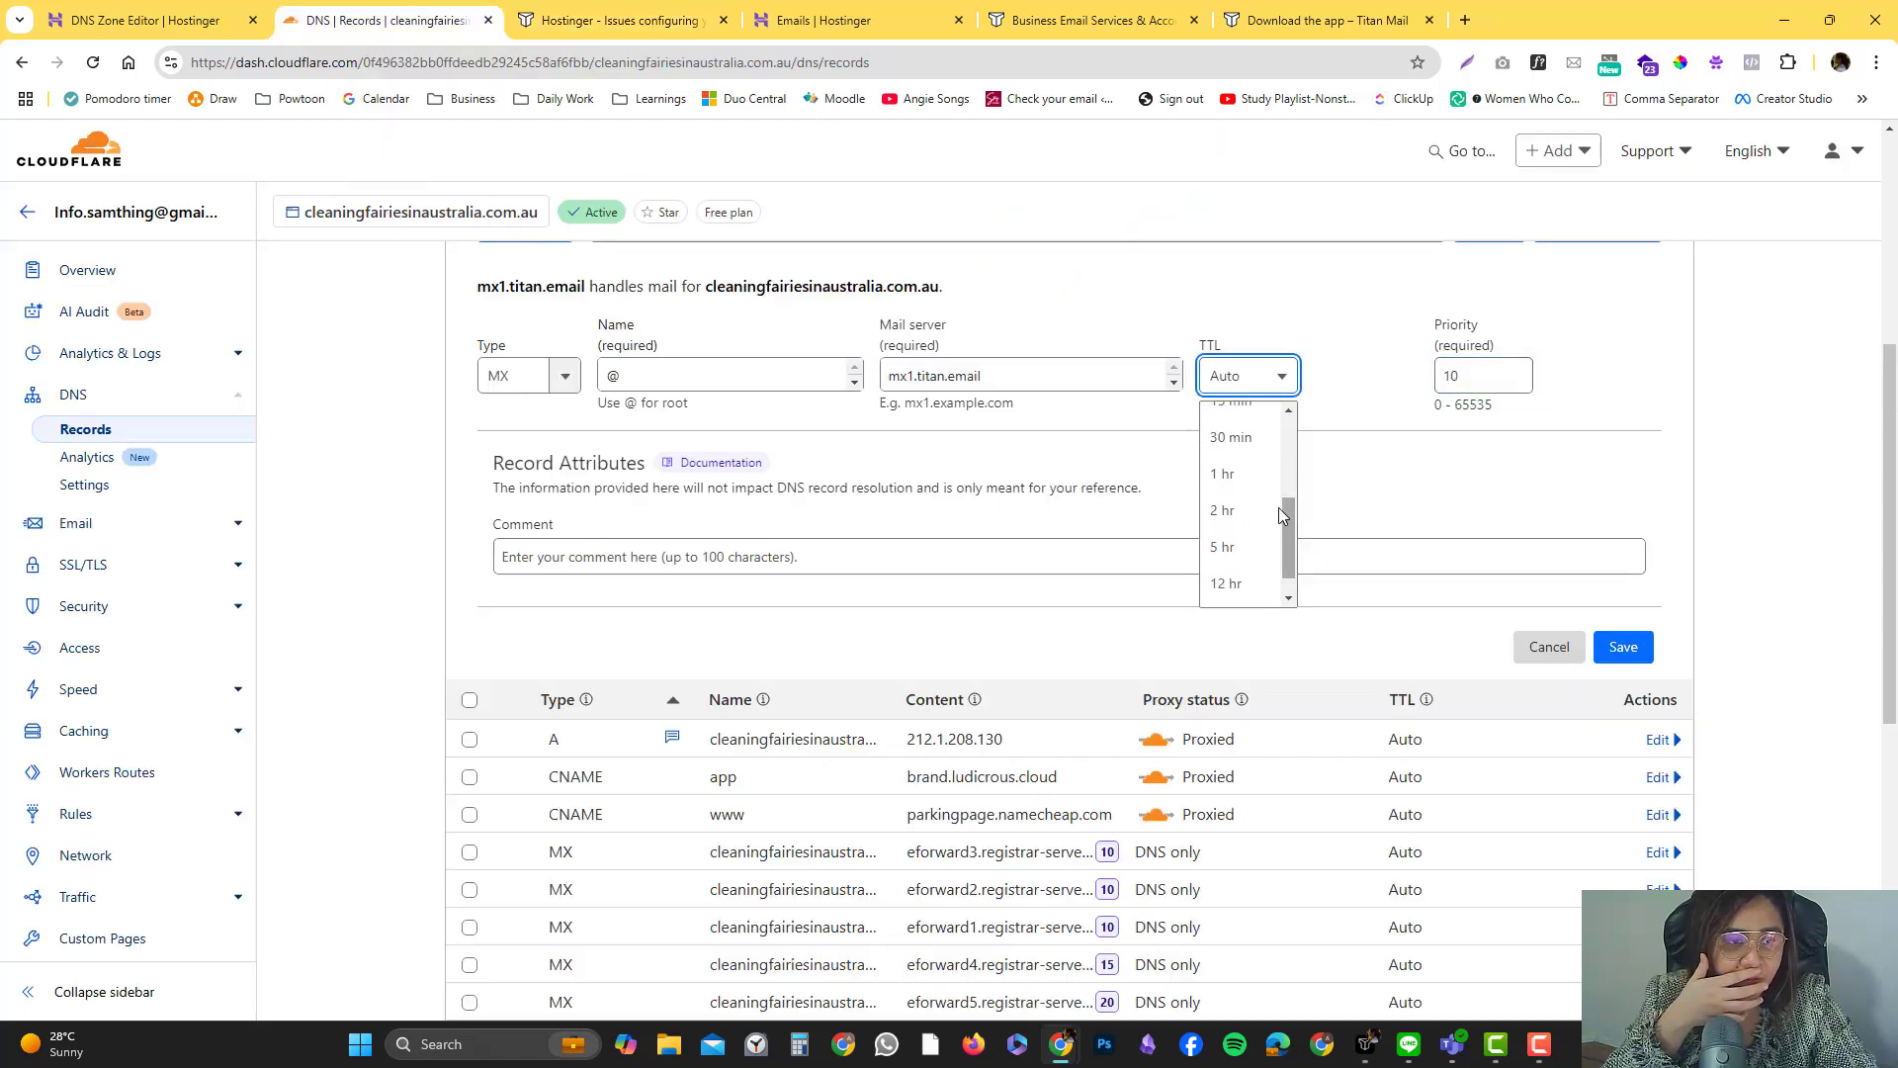
left_click(1247, 476)
left_click(826, 555)
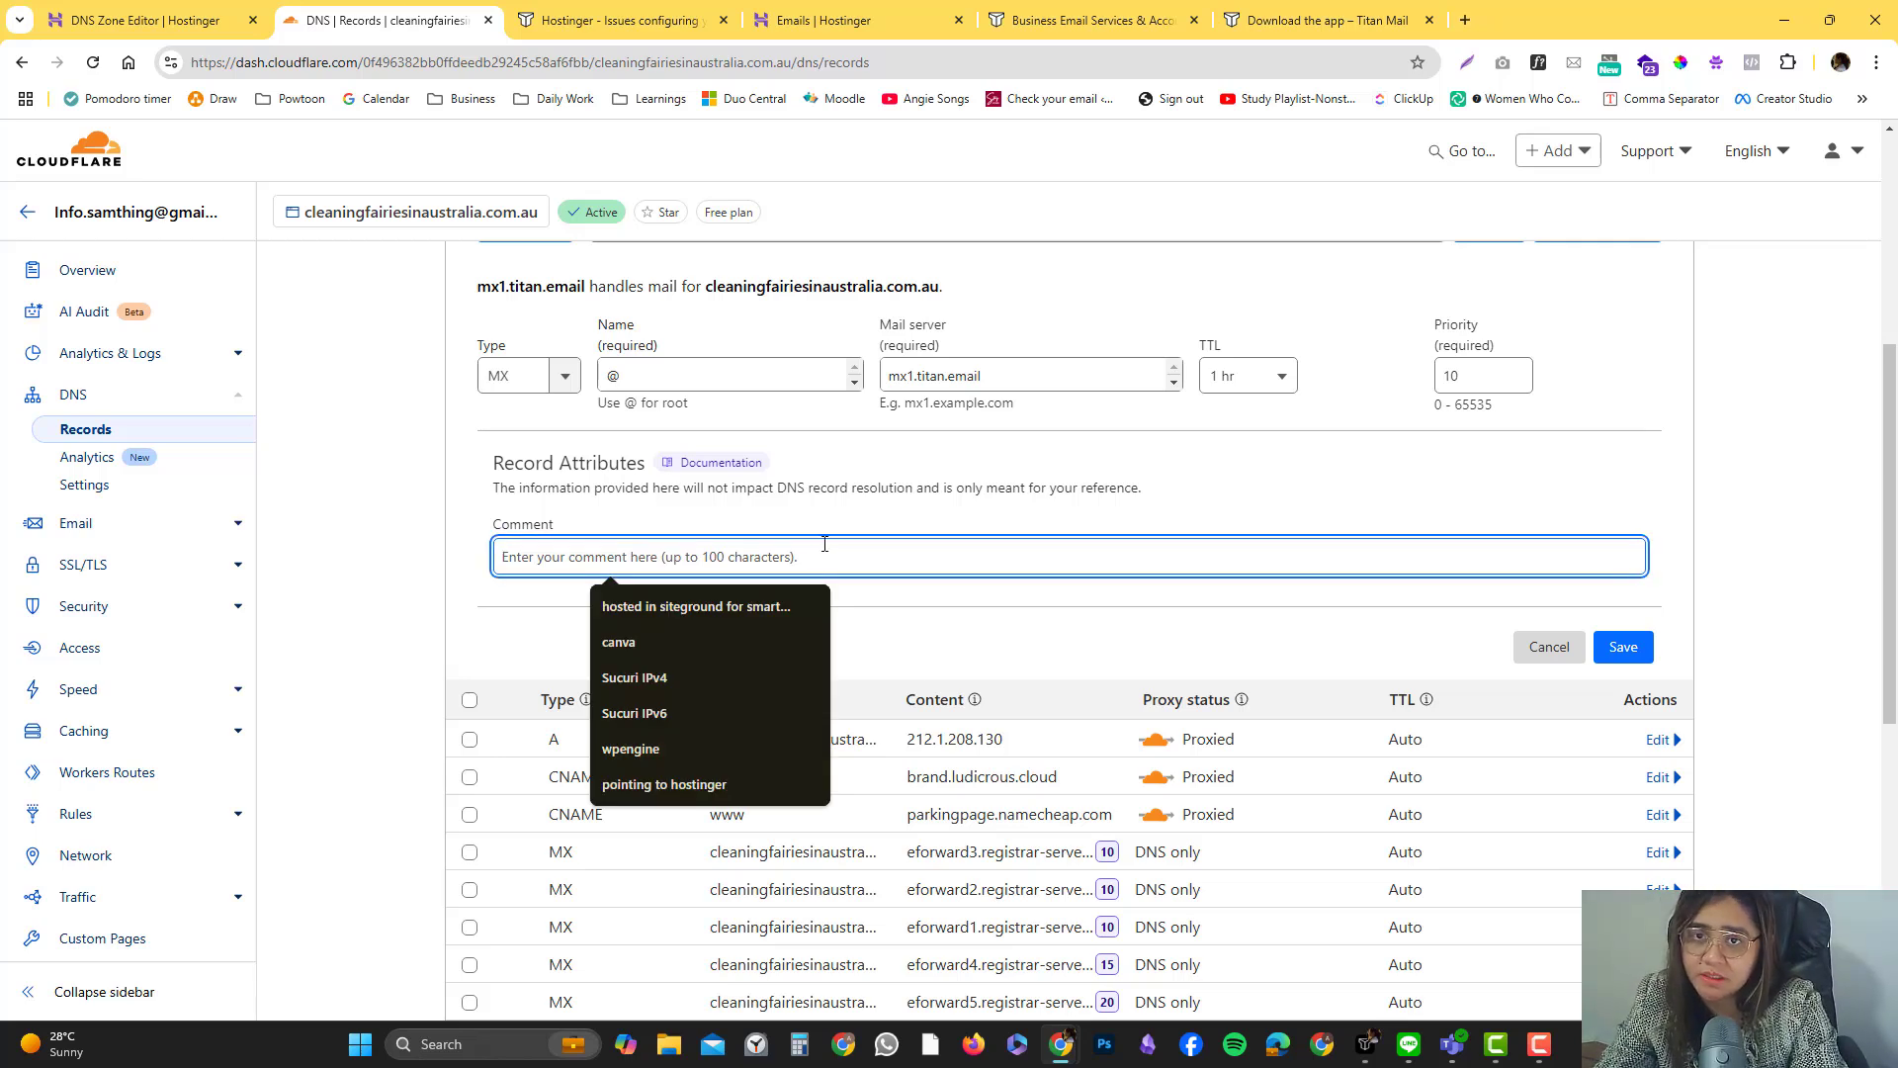
type("h")
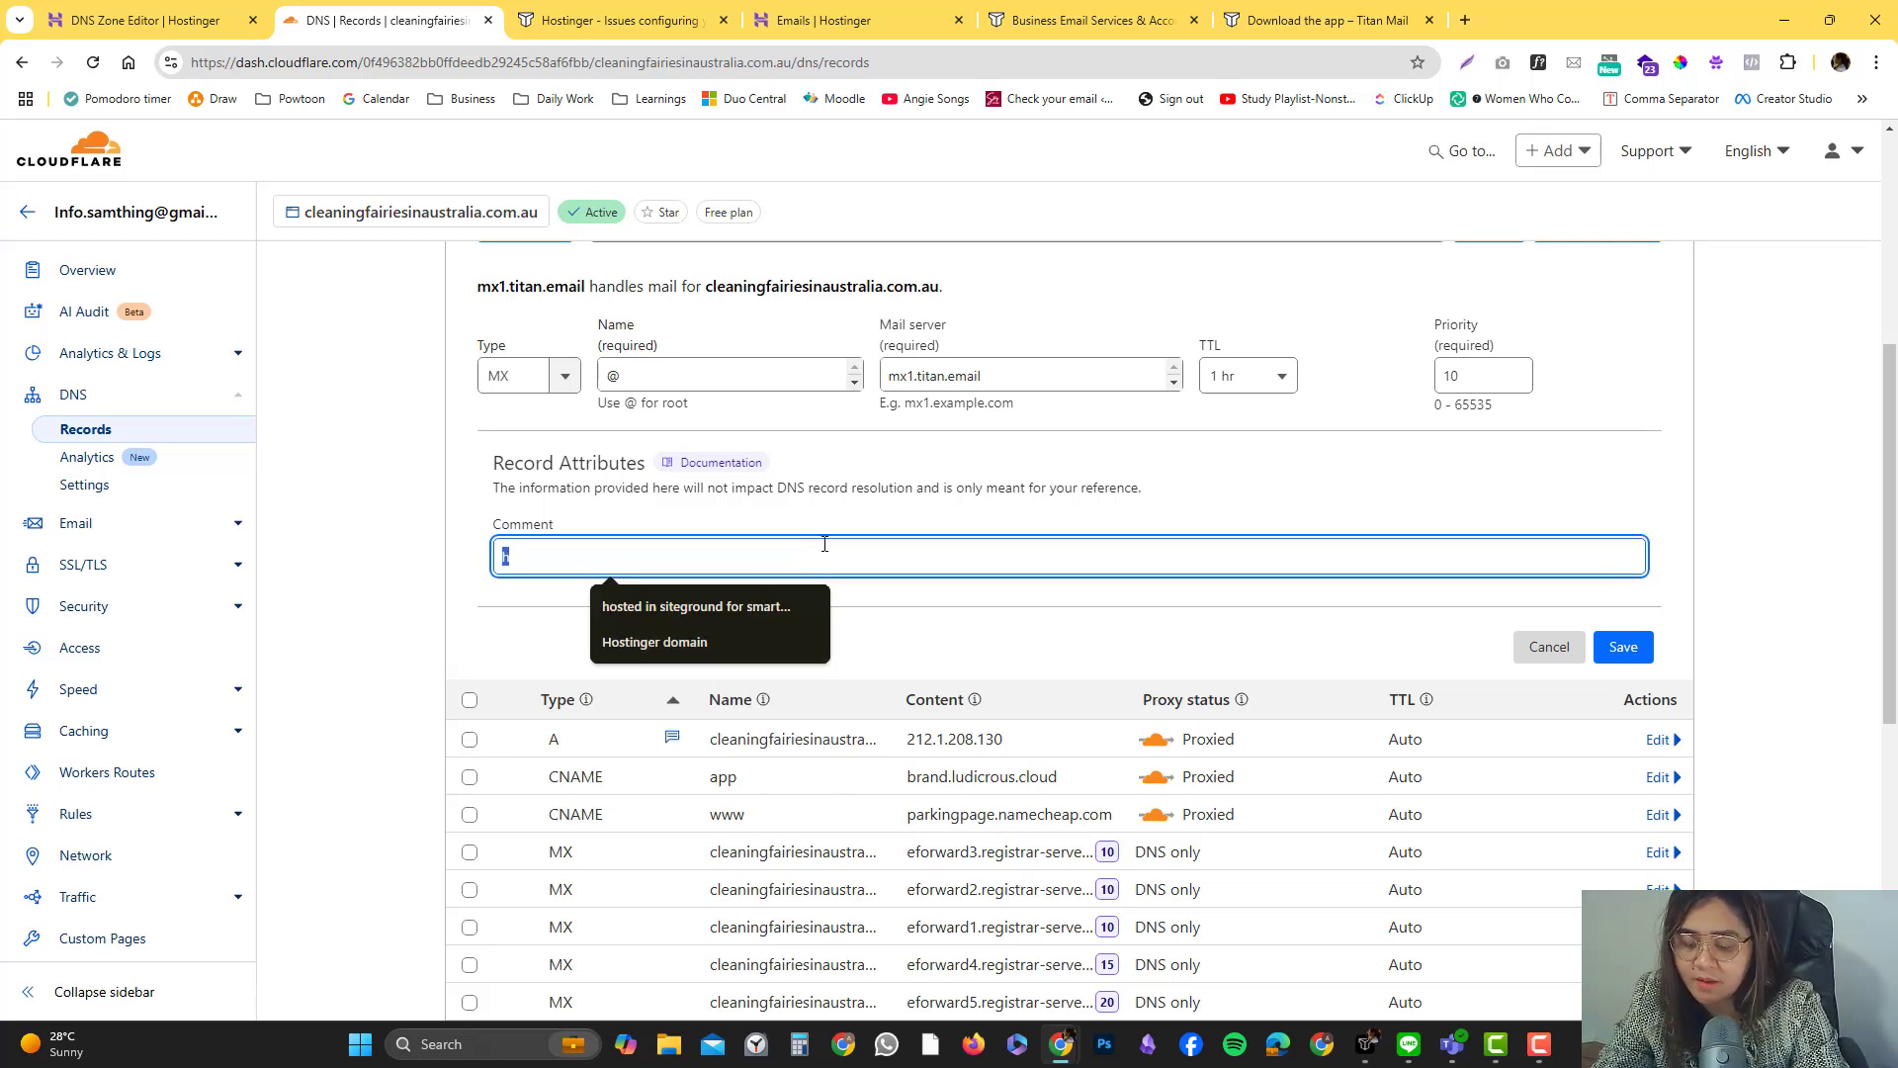
type("mx record titan")
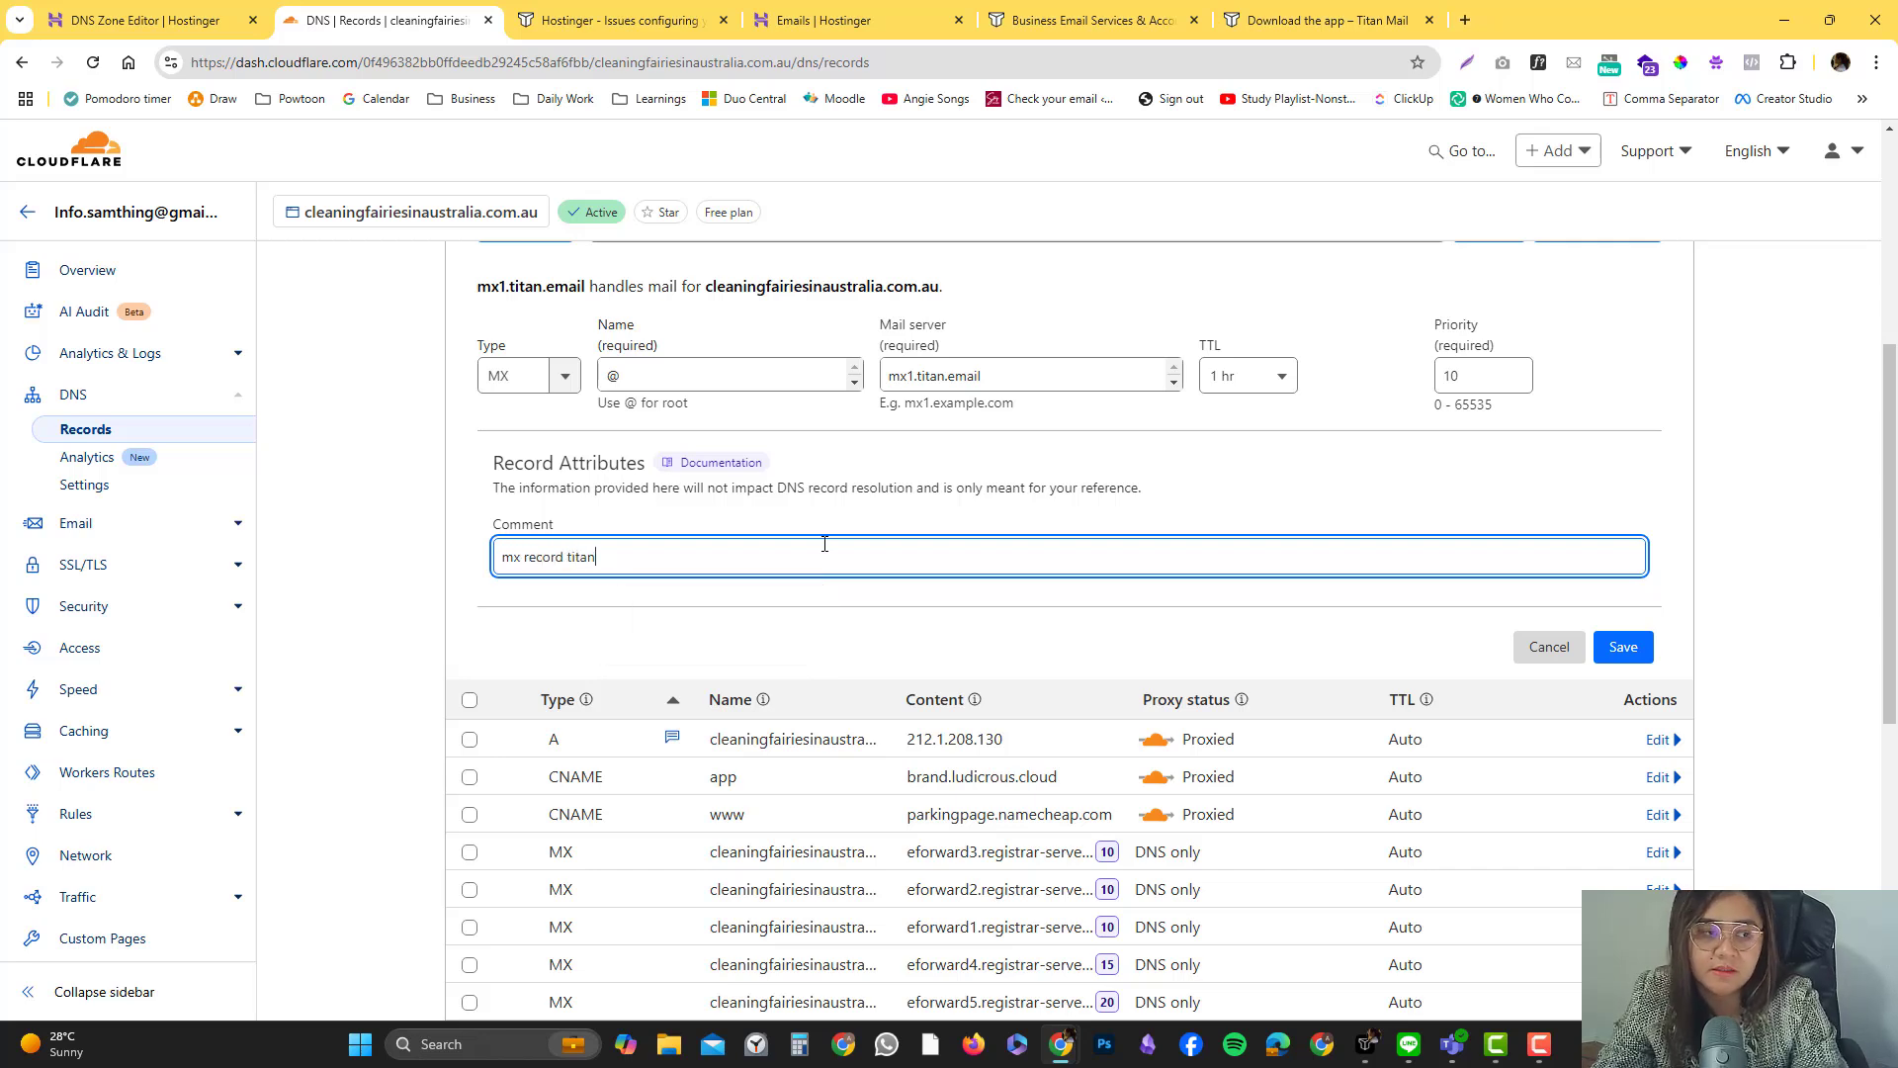
key("ctrl+a")
left_click(1602, 648)
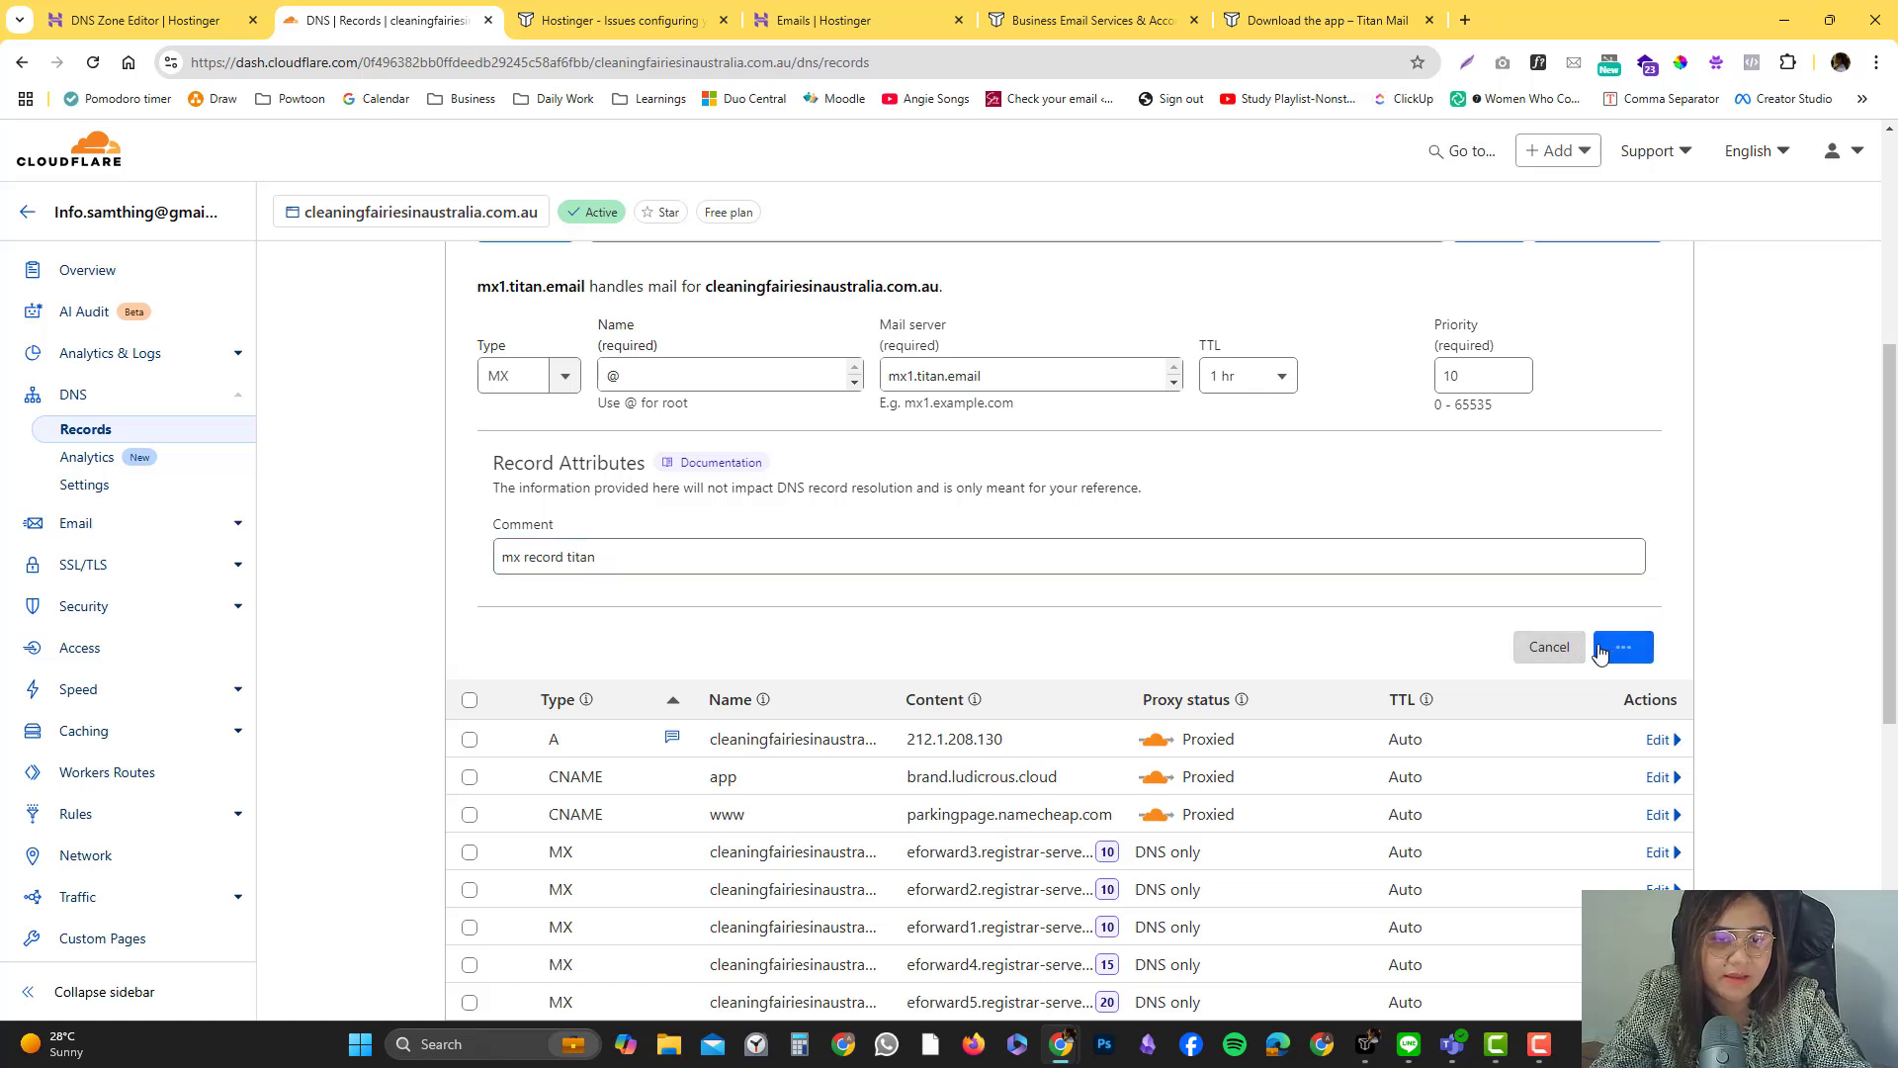
left_click(623, 20)
Delete the eforward1 and eforward3 MX records
left_click(385, 20)
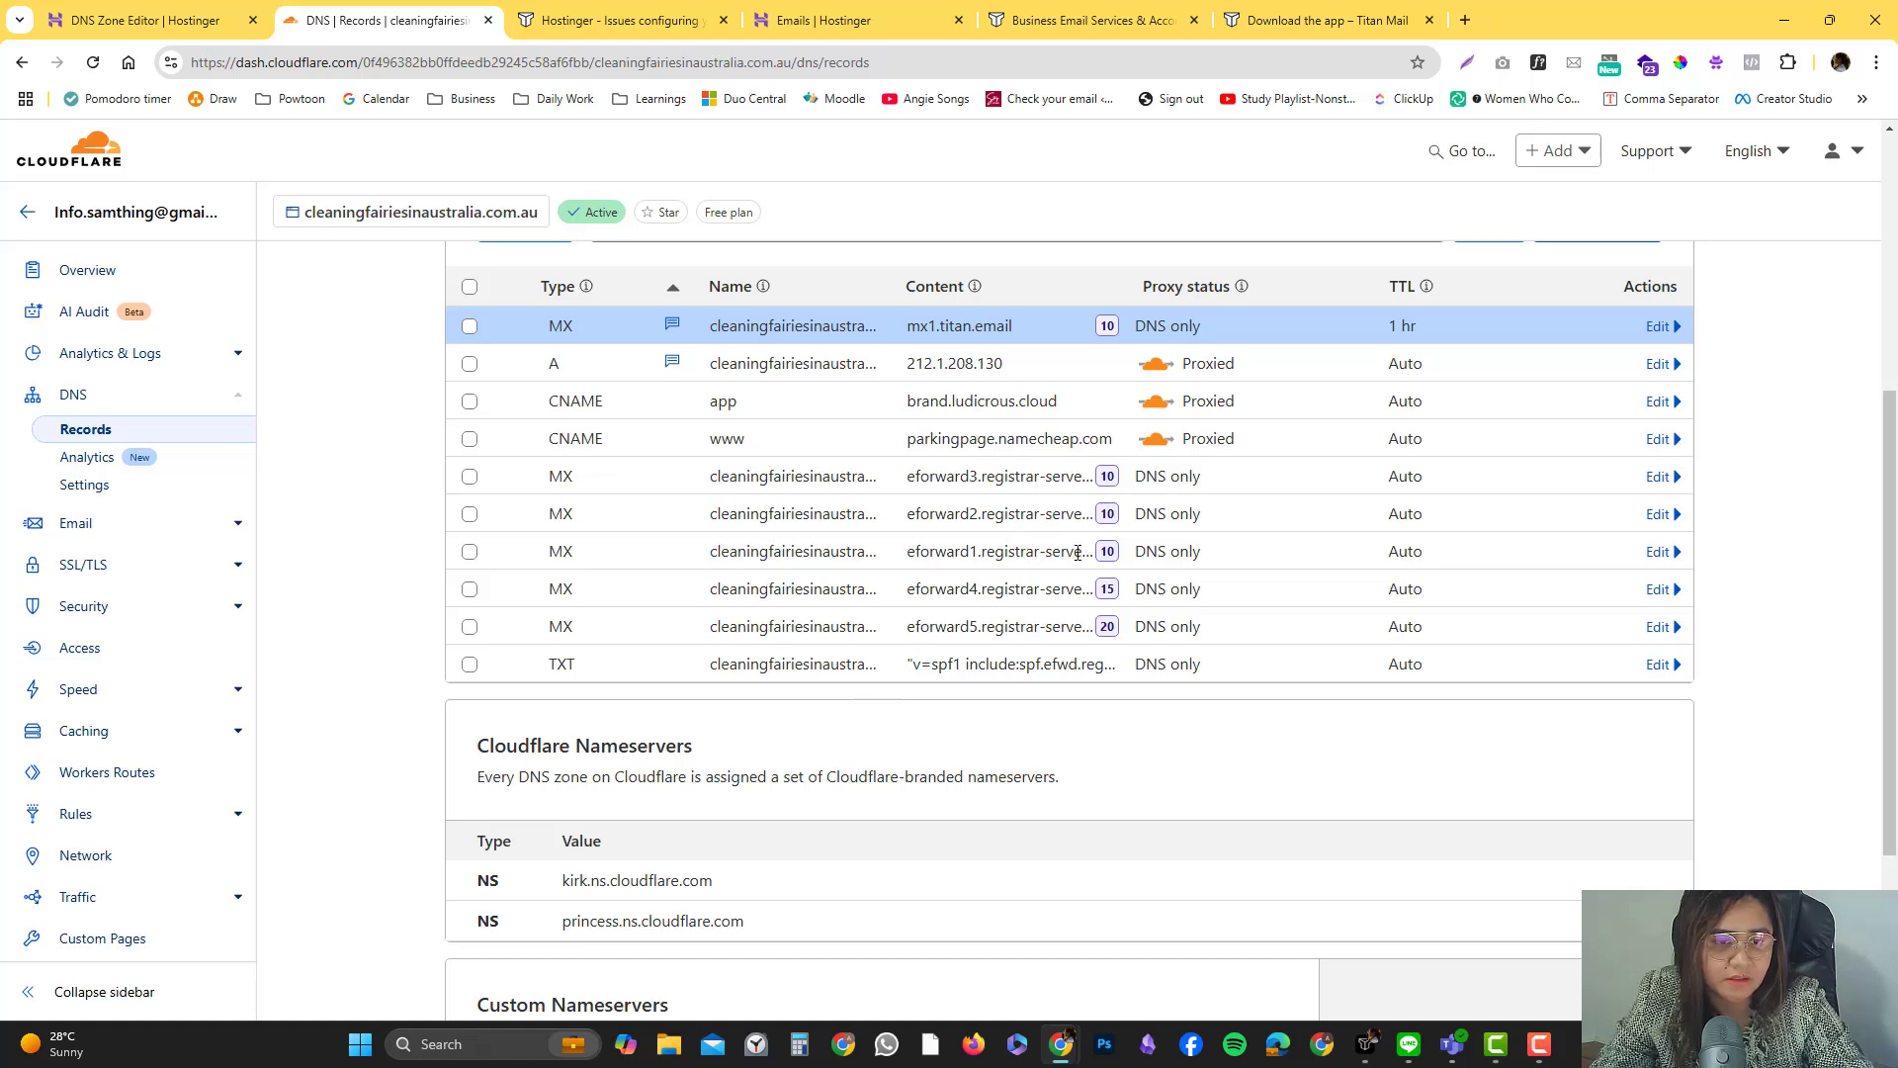
left_click(1659, 551)
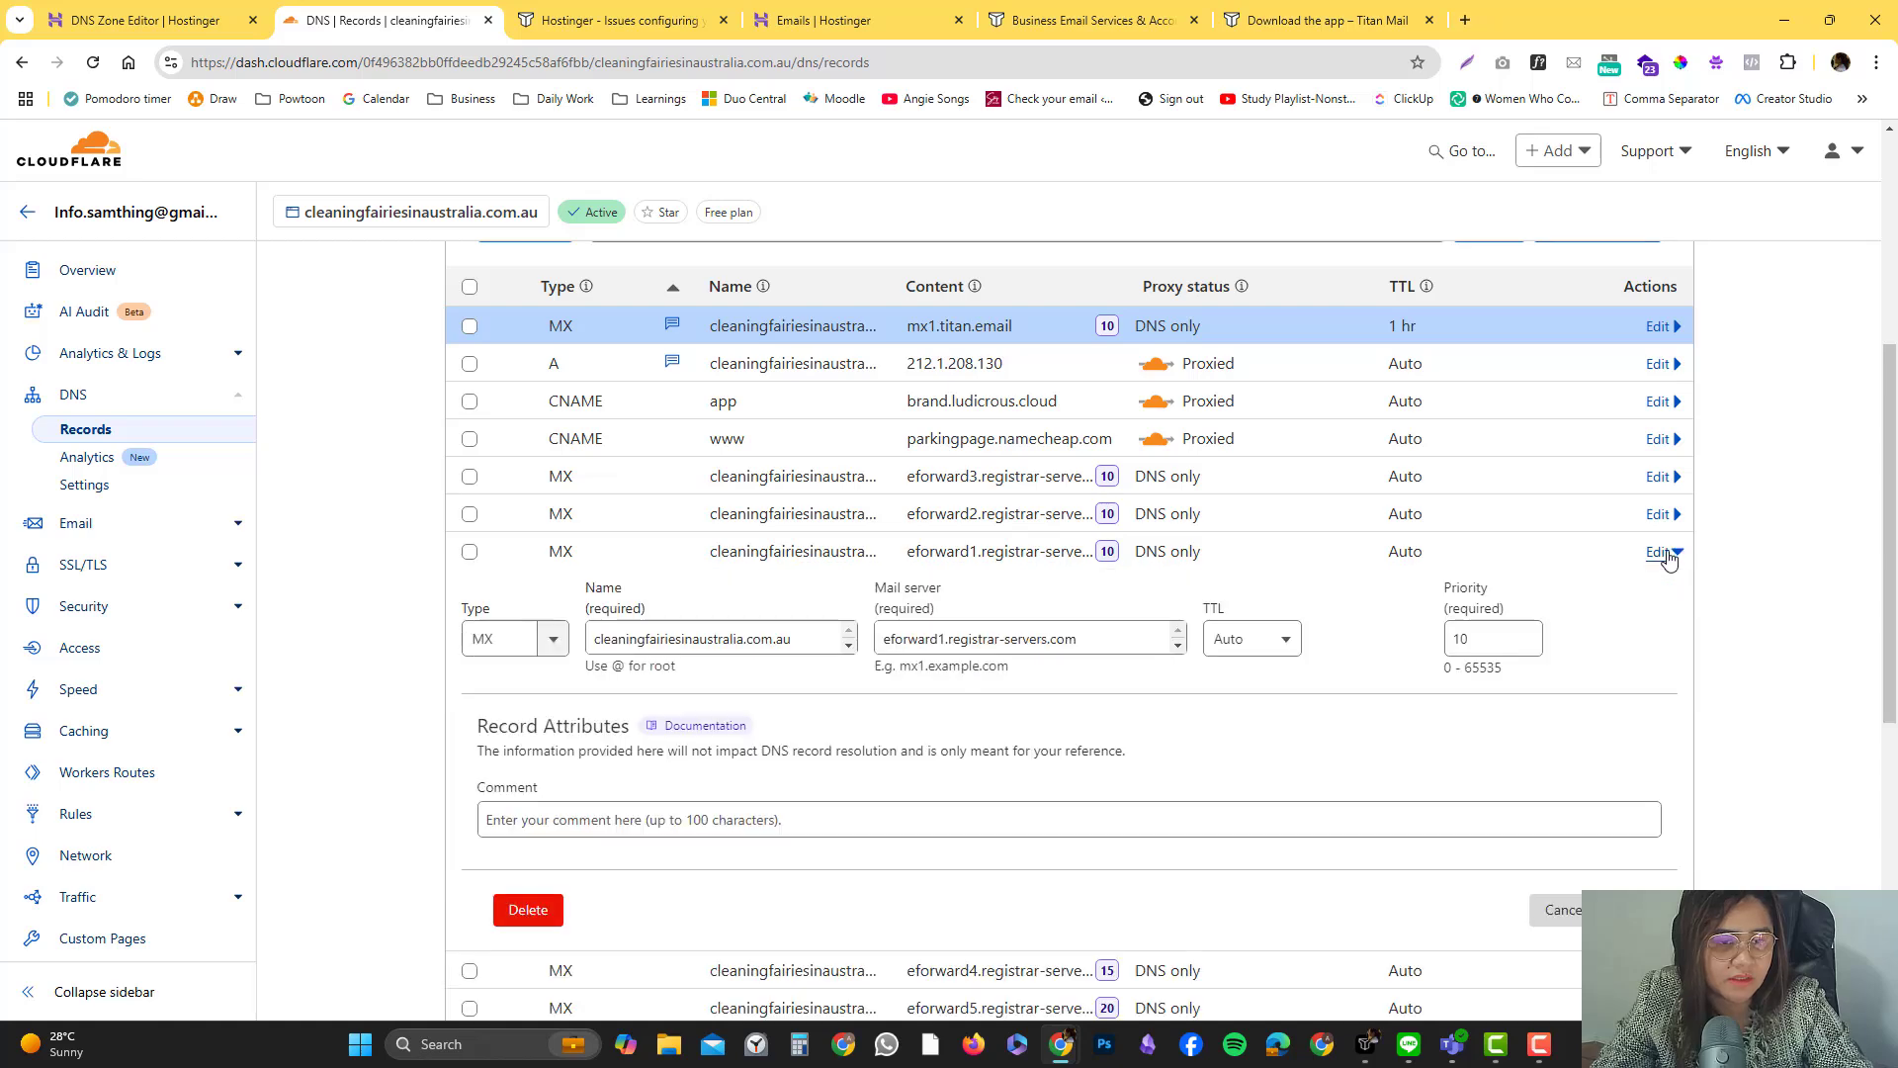
left_click(509, 915)
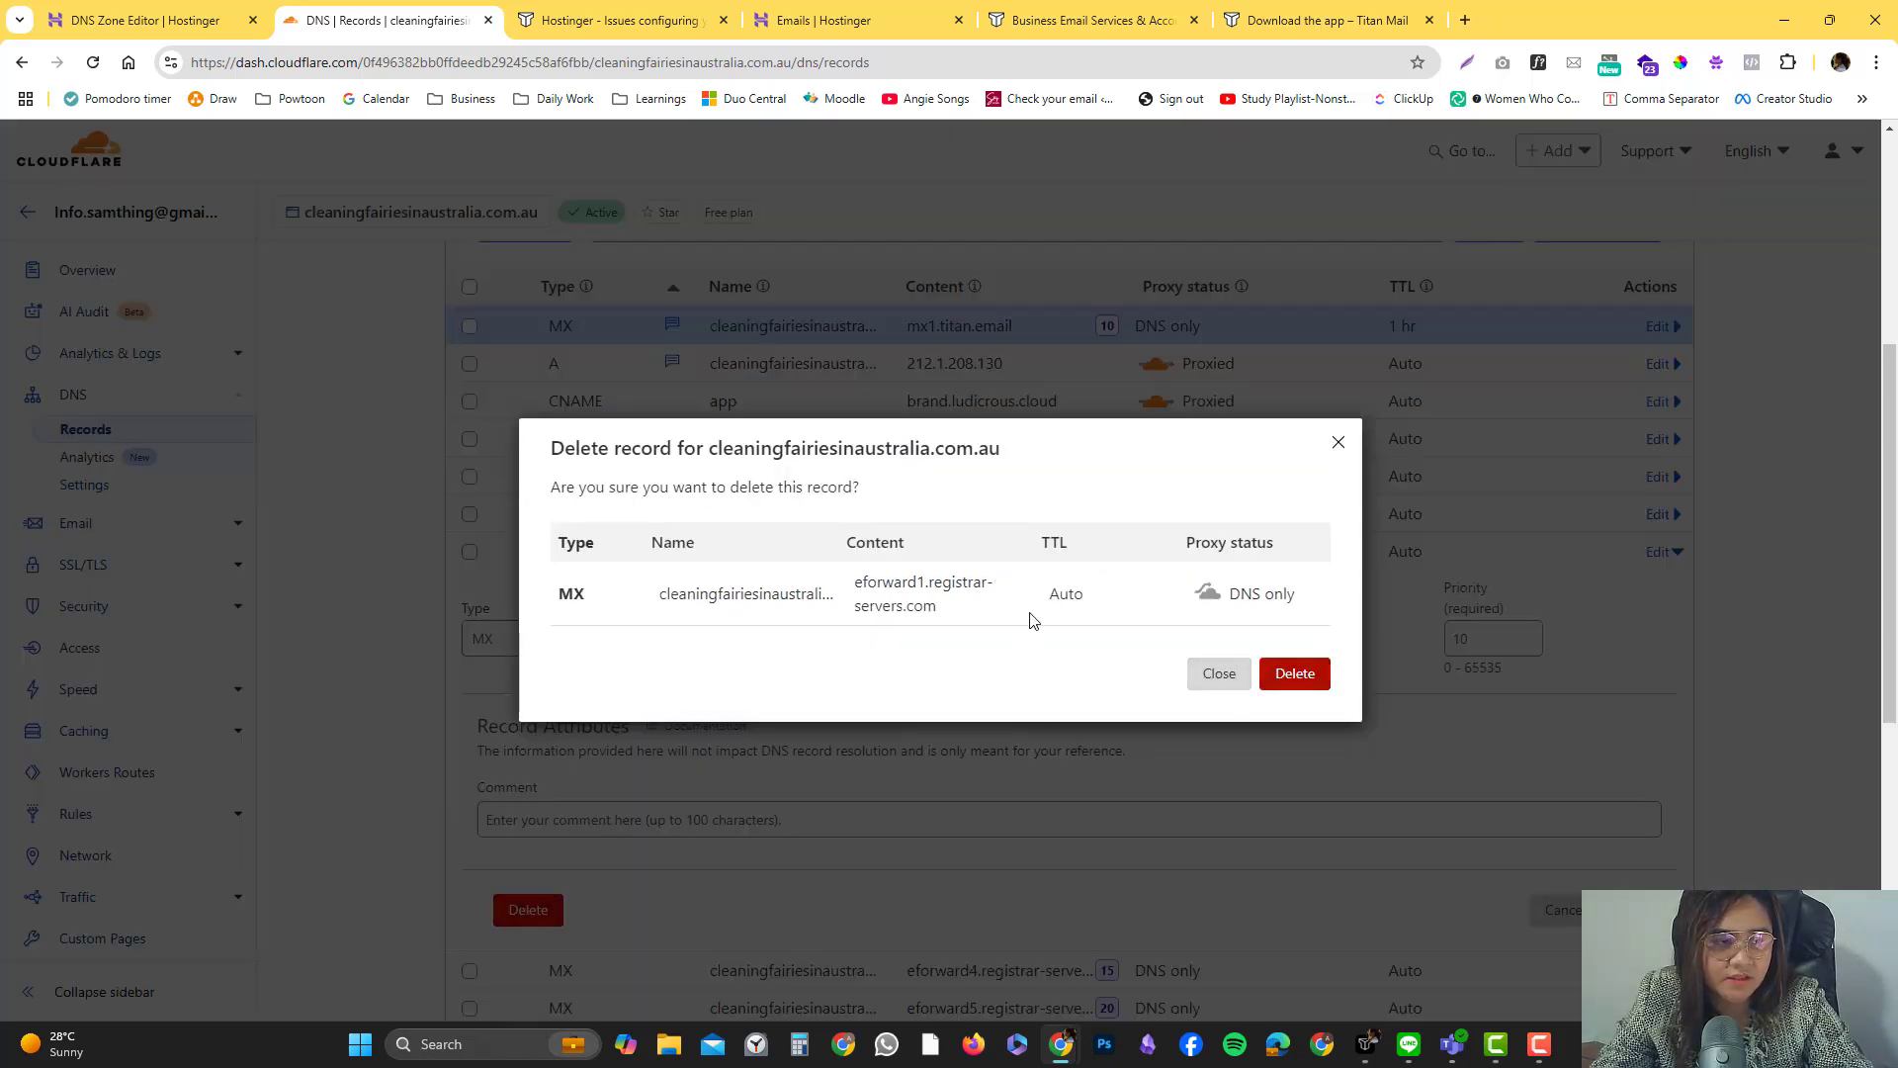
left_click(1288, 680)
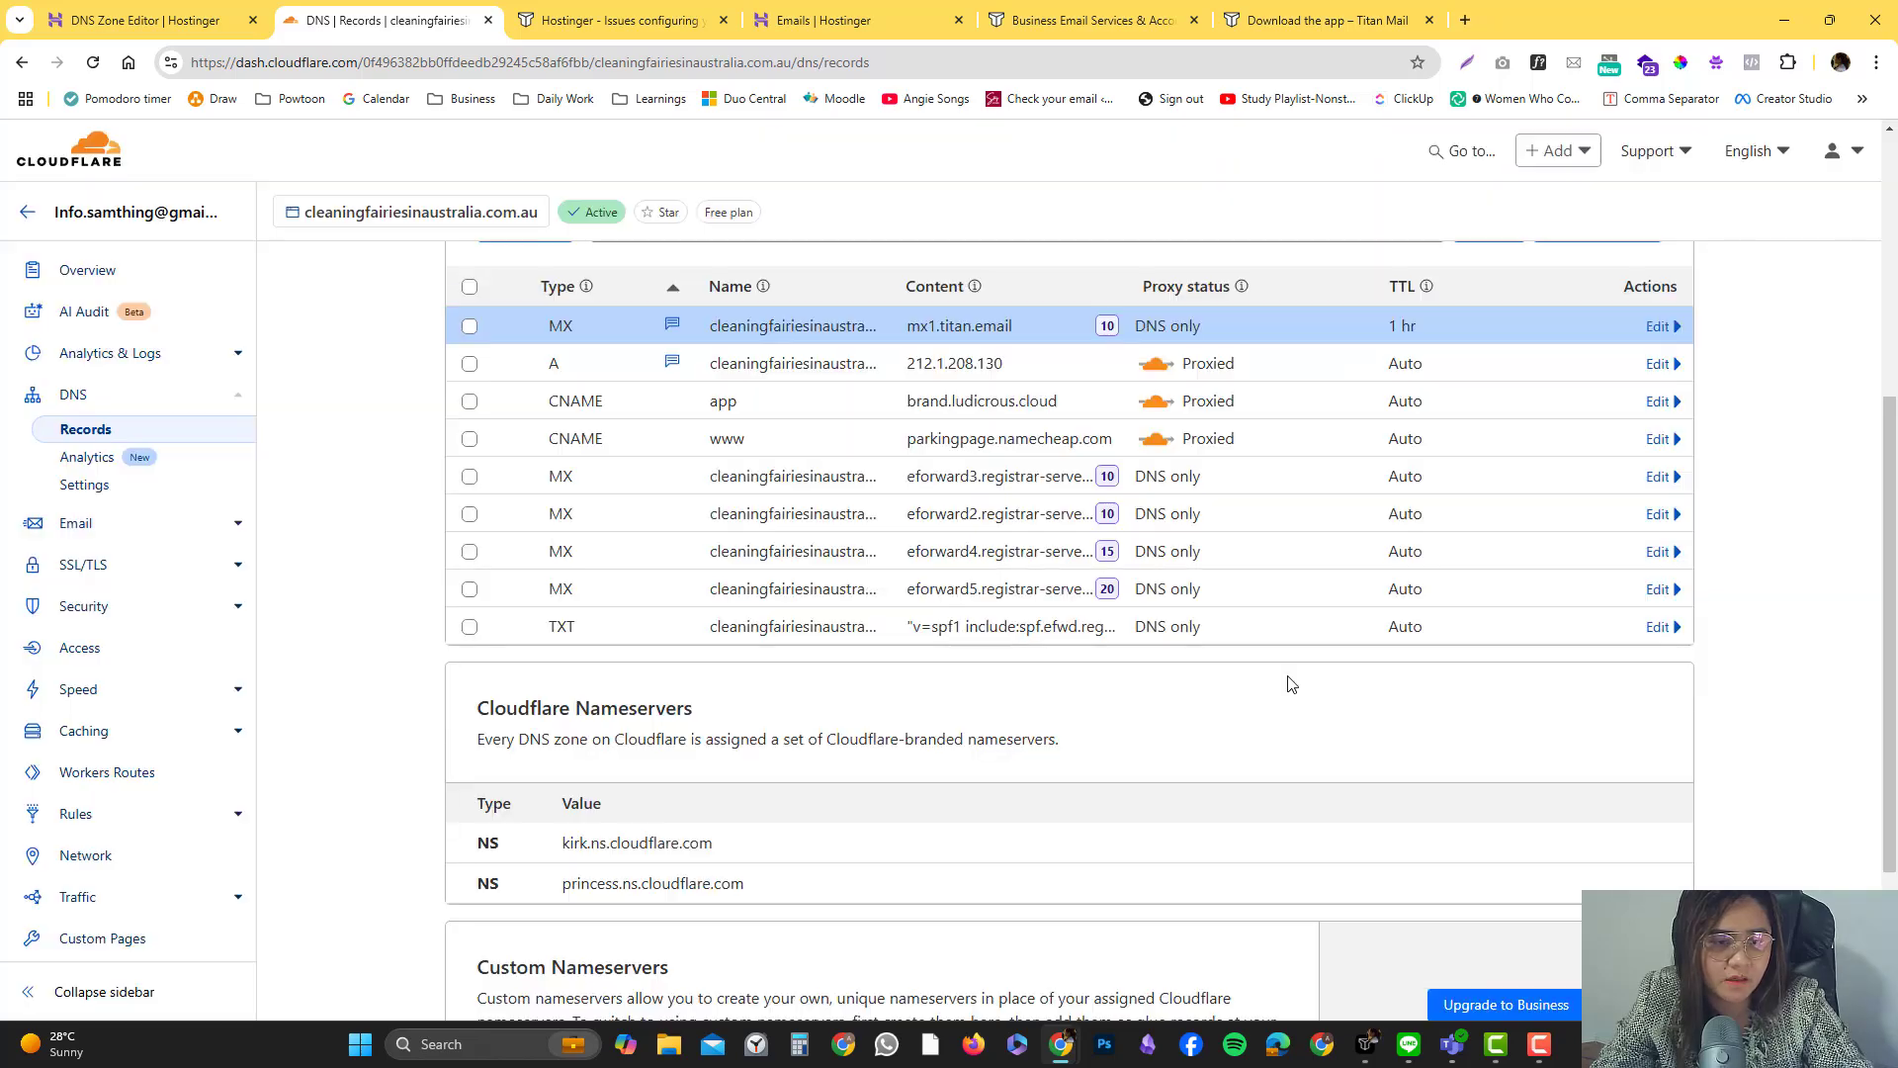
left_click(1659, 477)
left_click(550, 840)
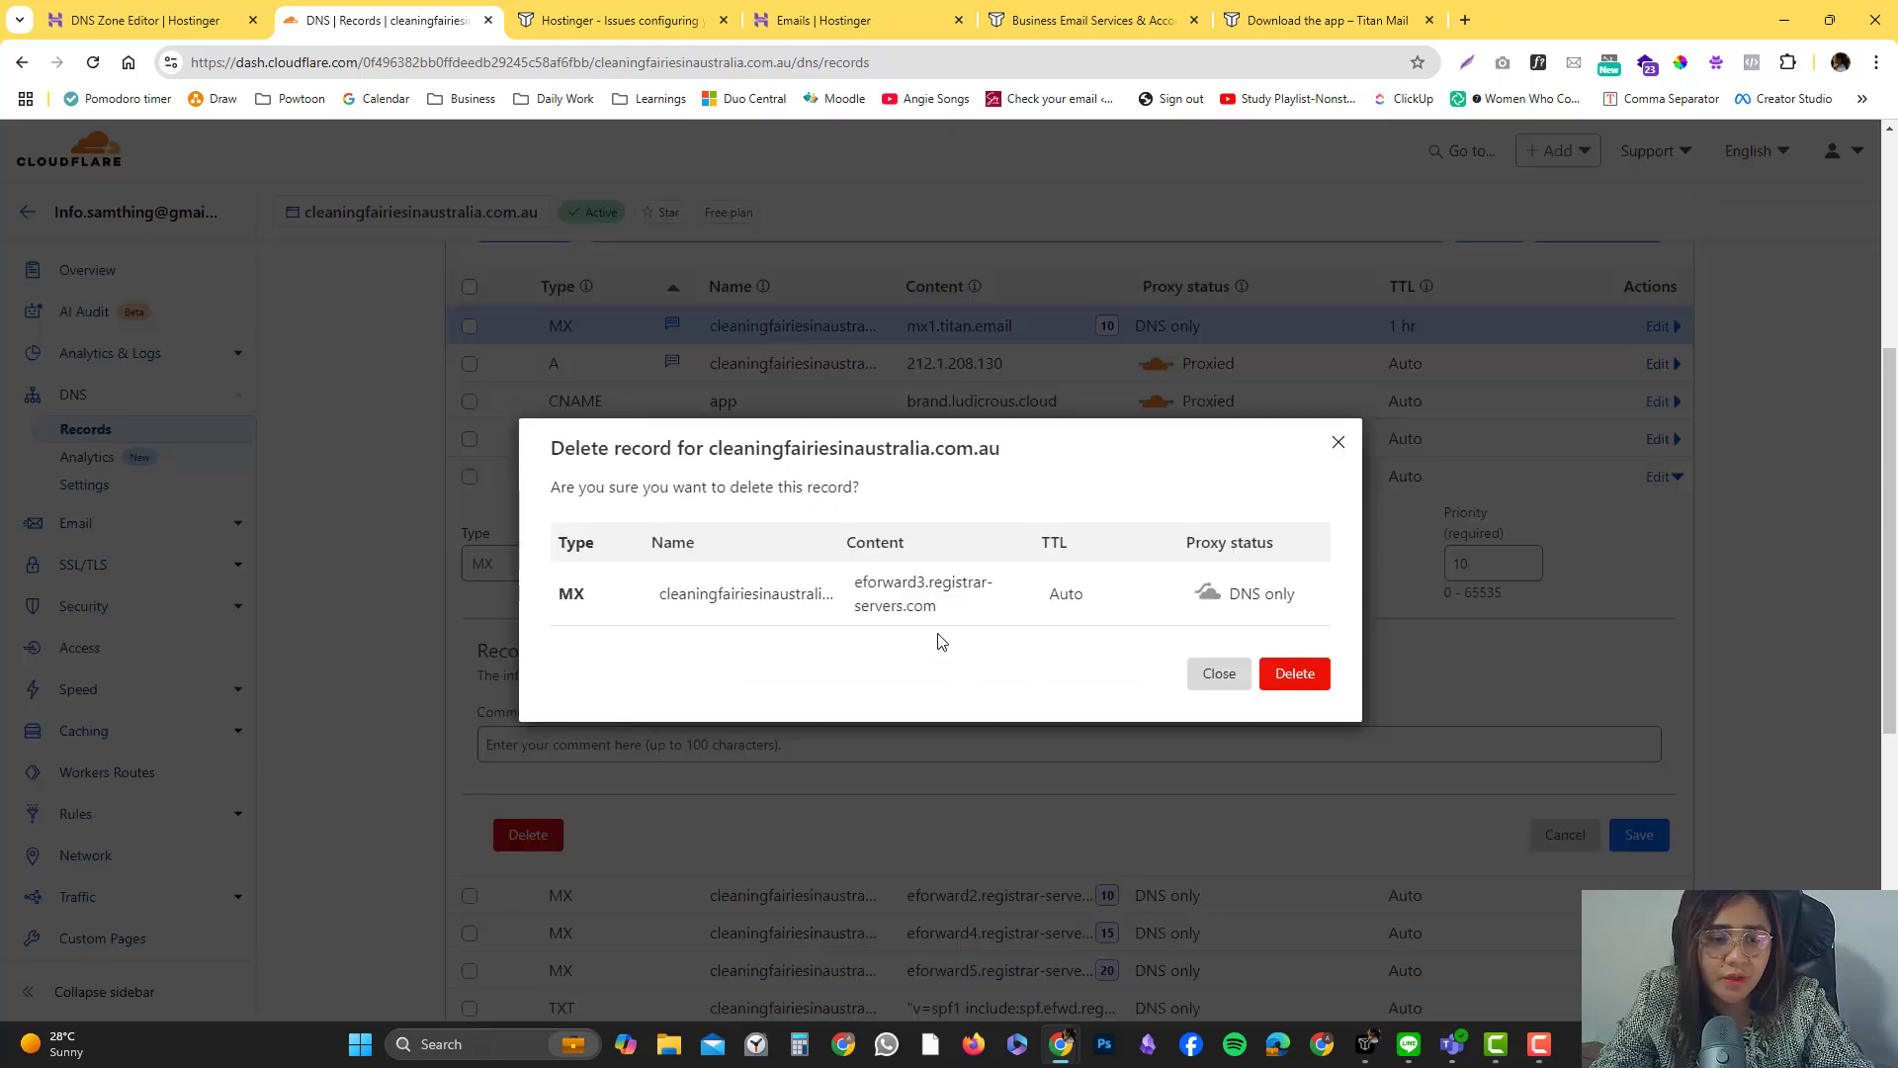
left_click(1291, 681)
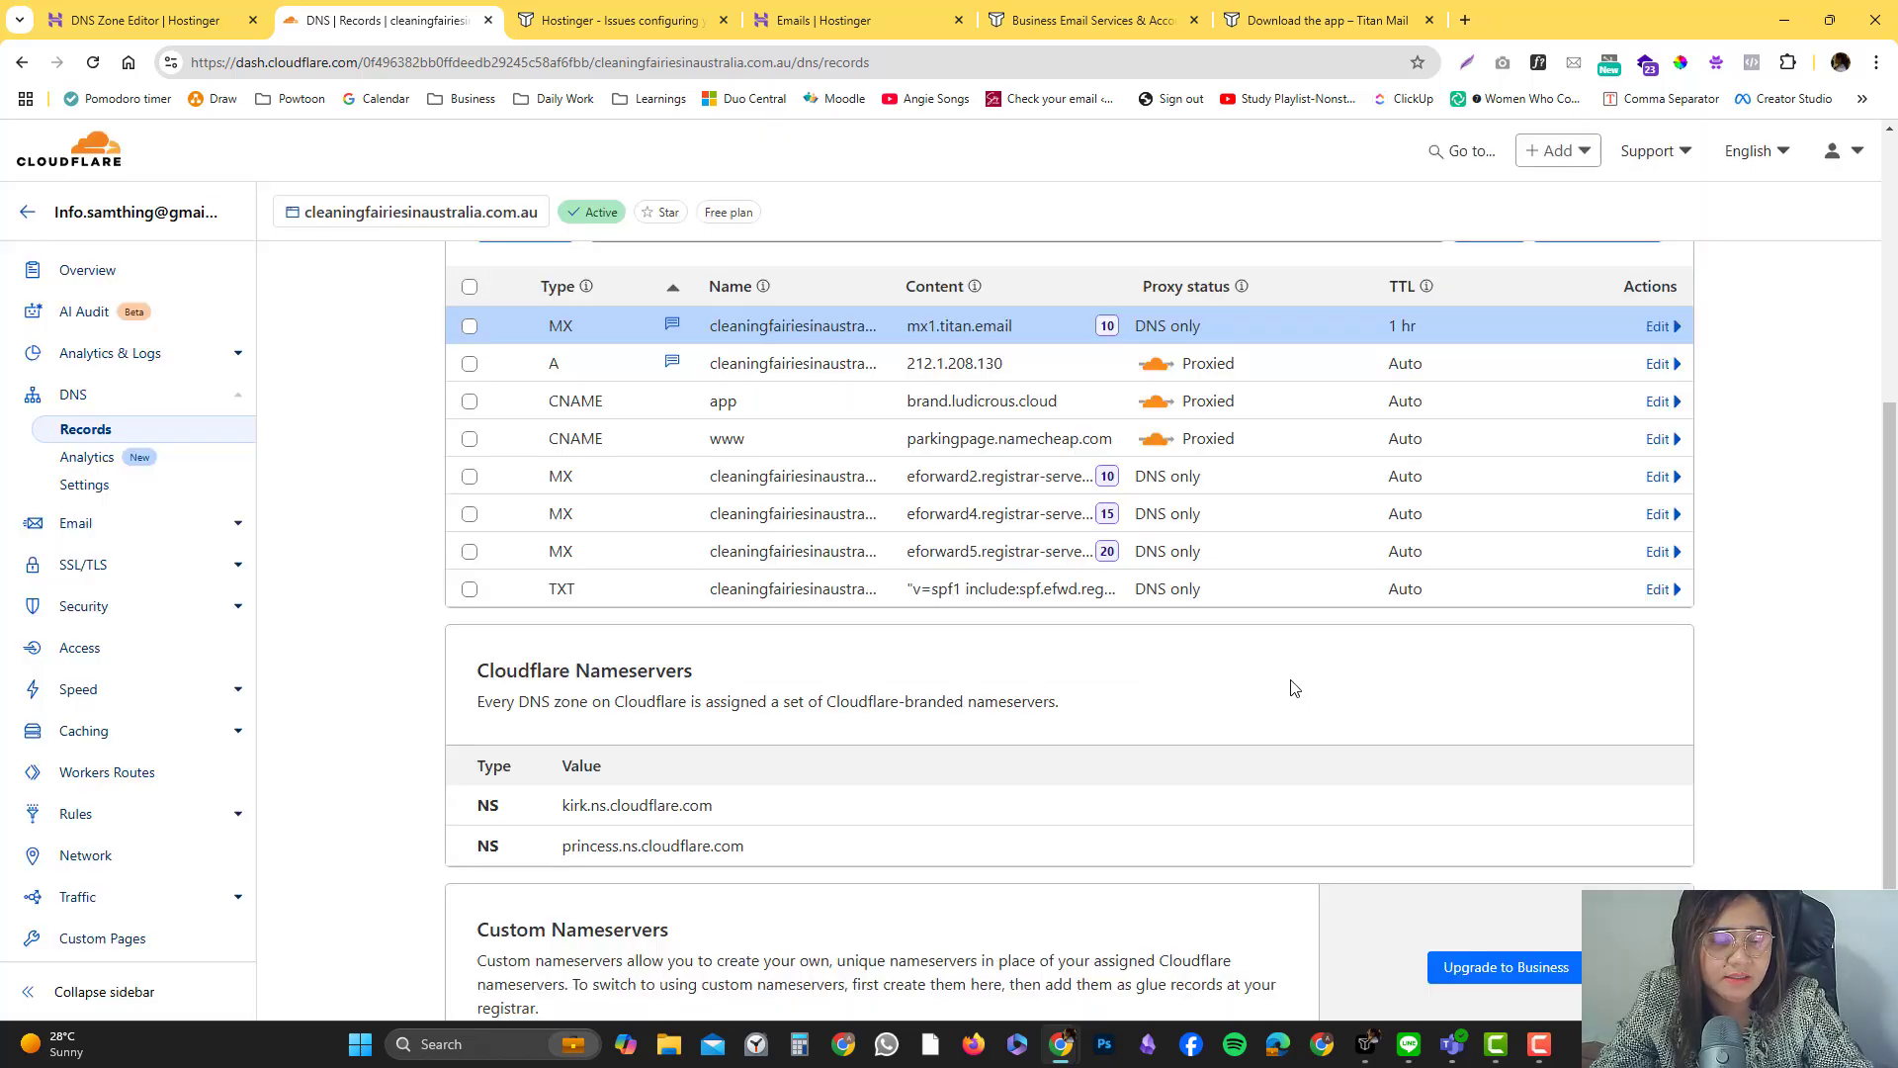
Delete the remaining eforward2, eforward4 and eforward5 MX records
left_click(1659, 477)
left_click(523, 835)
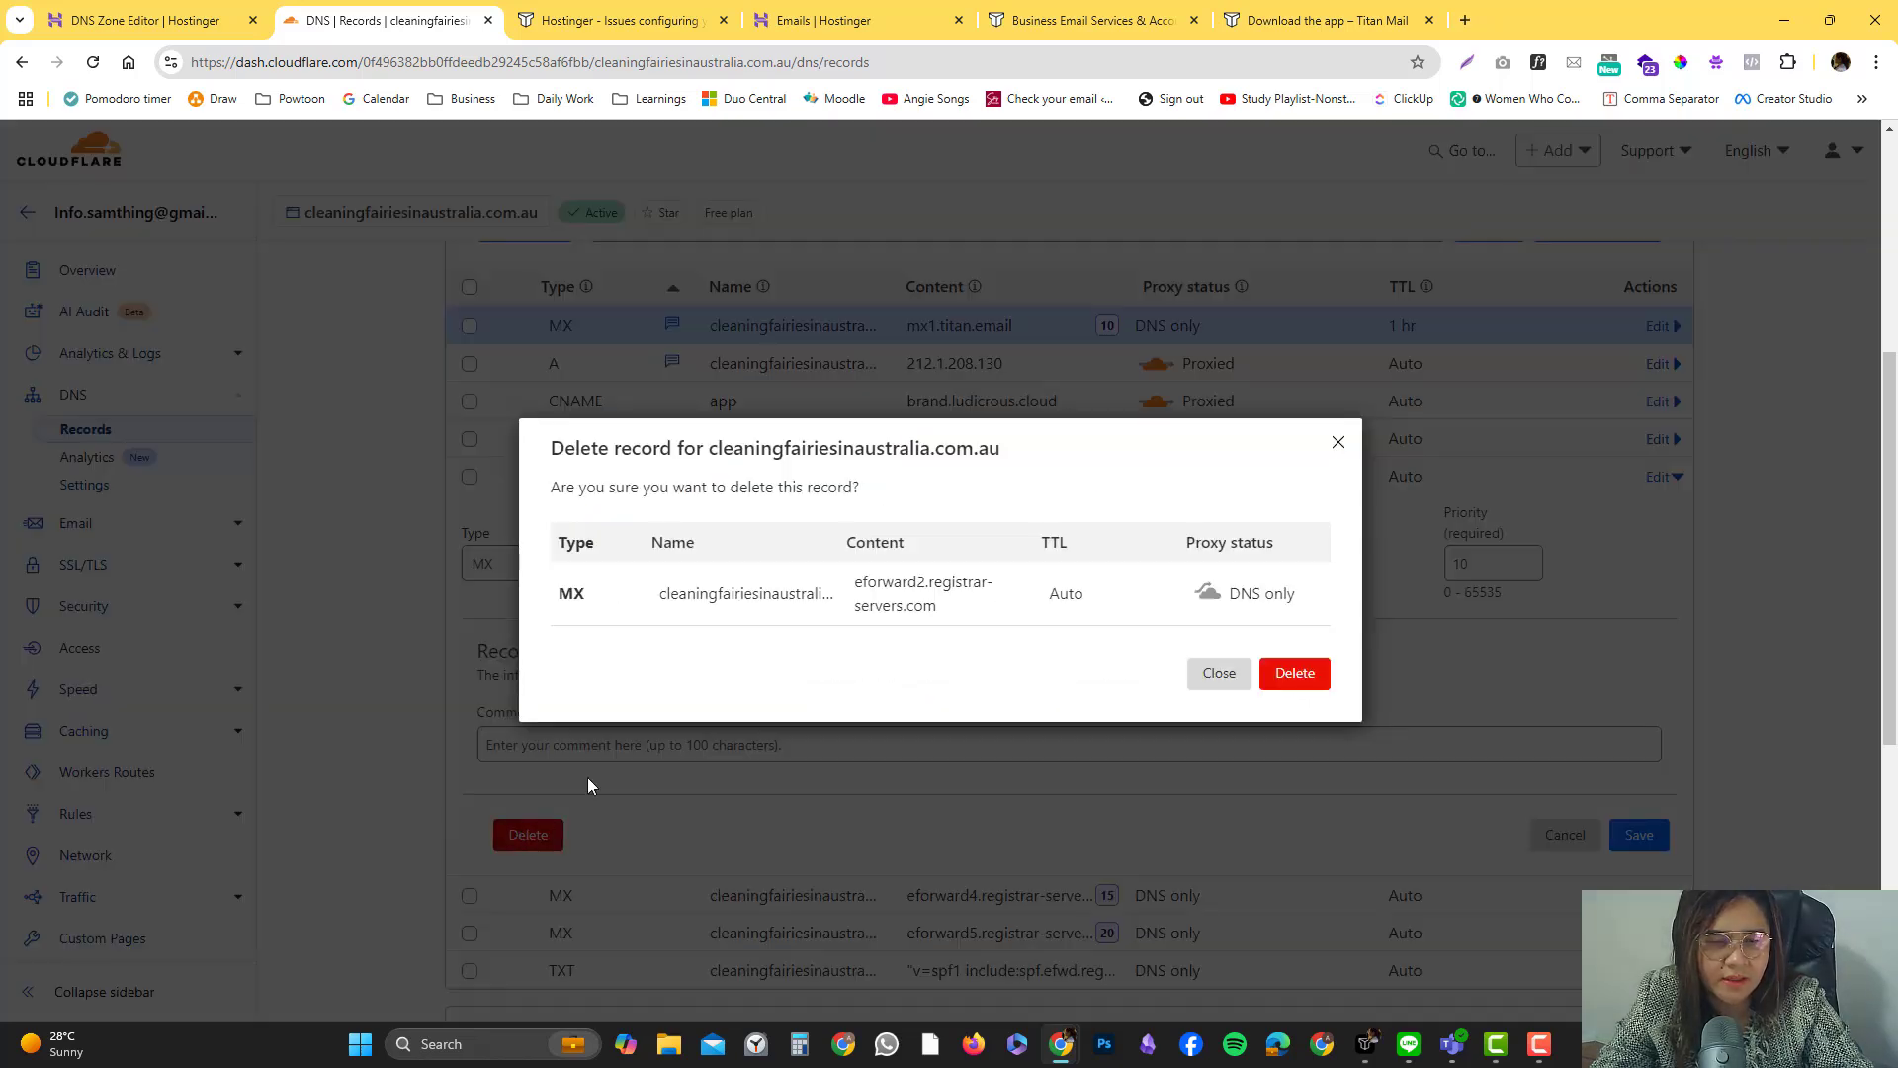
left_click(1293, 673)
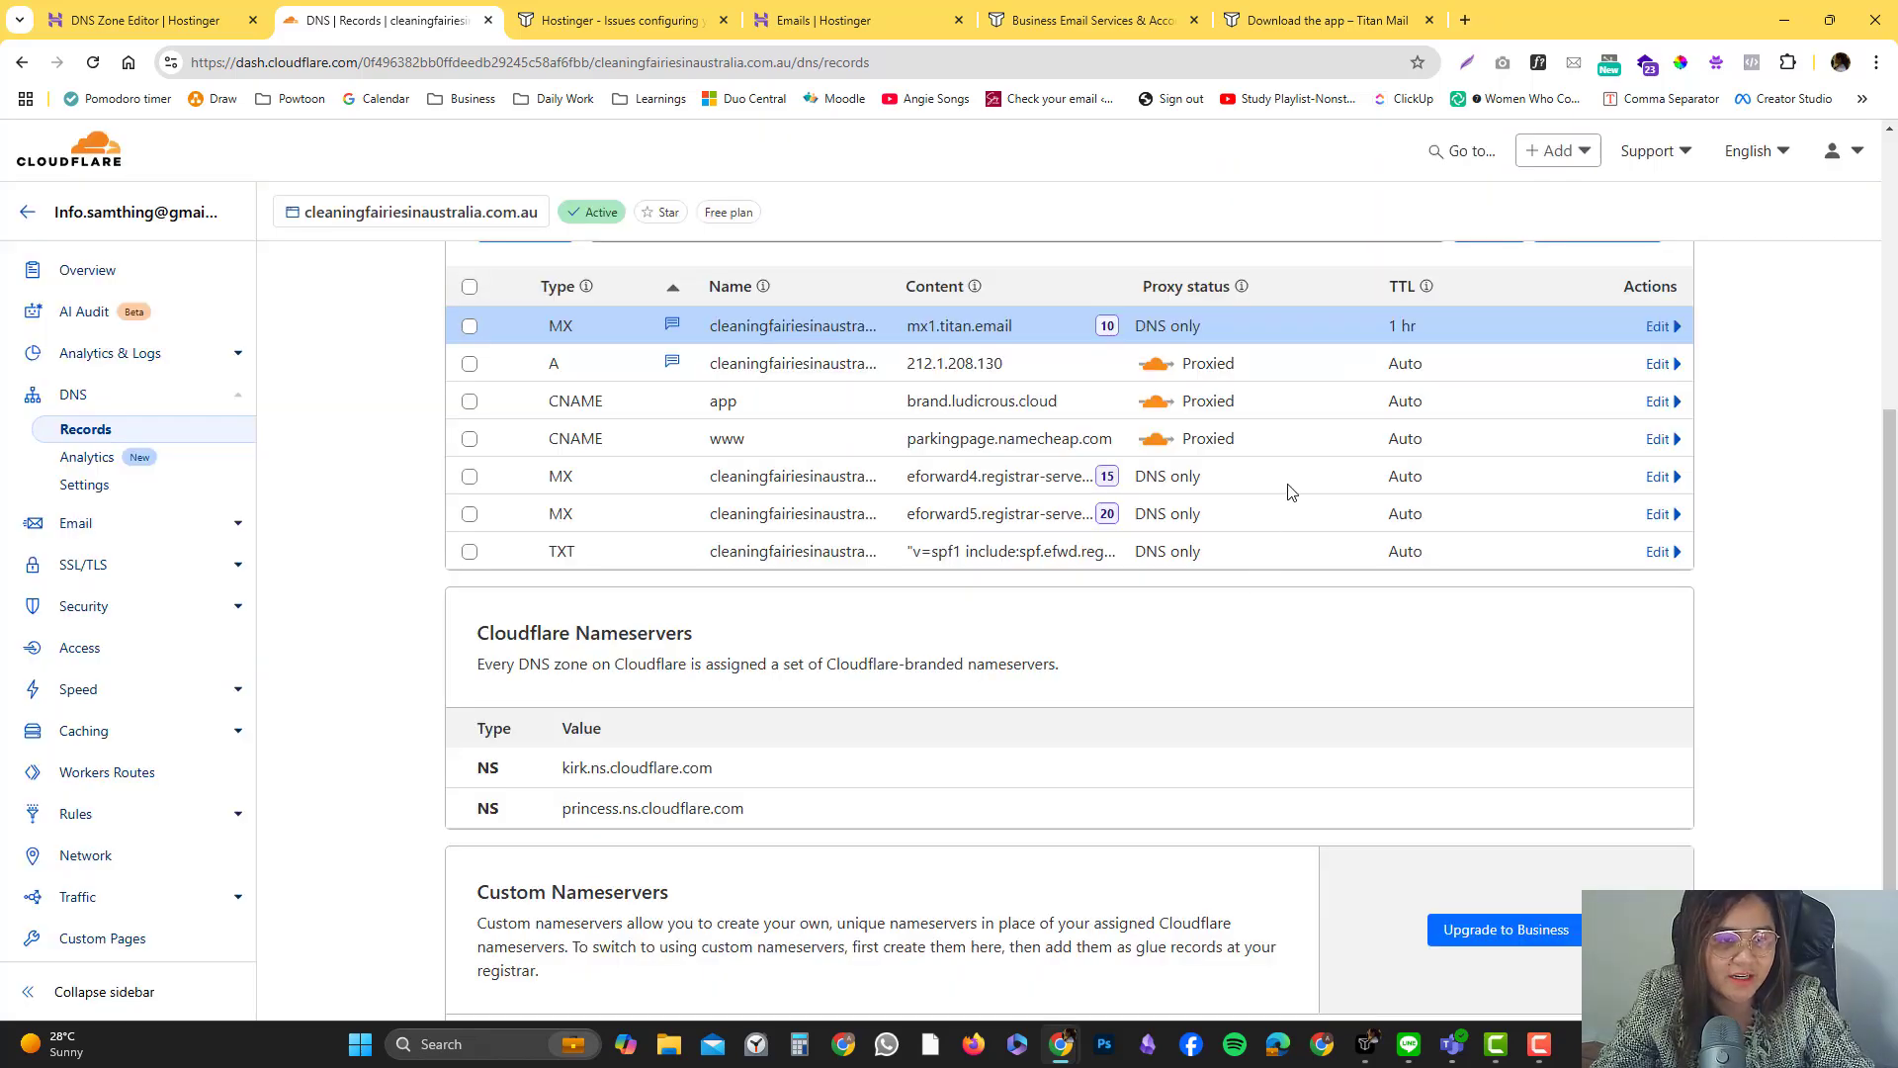
left_click(1671, 478)
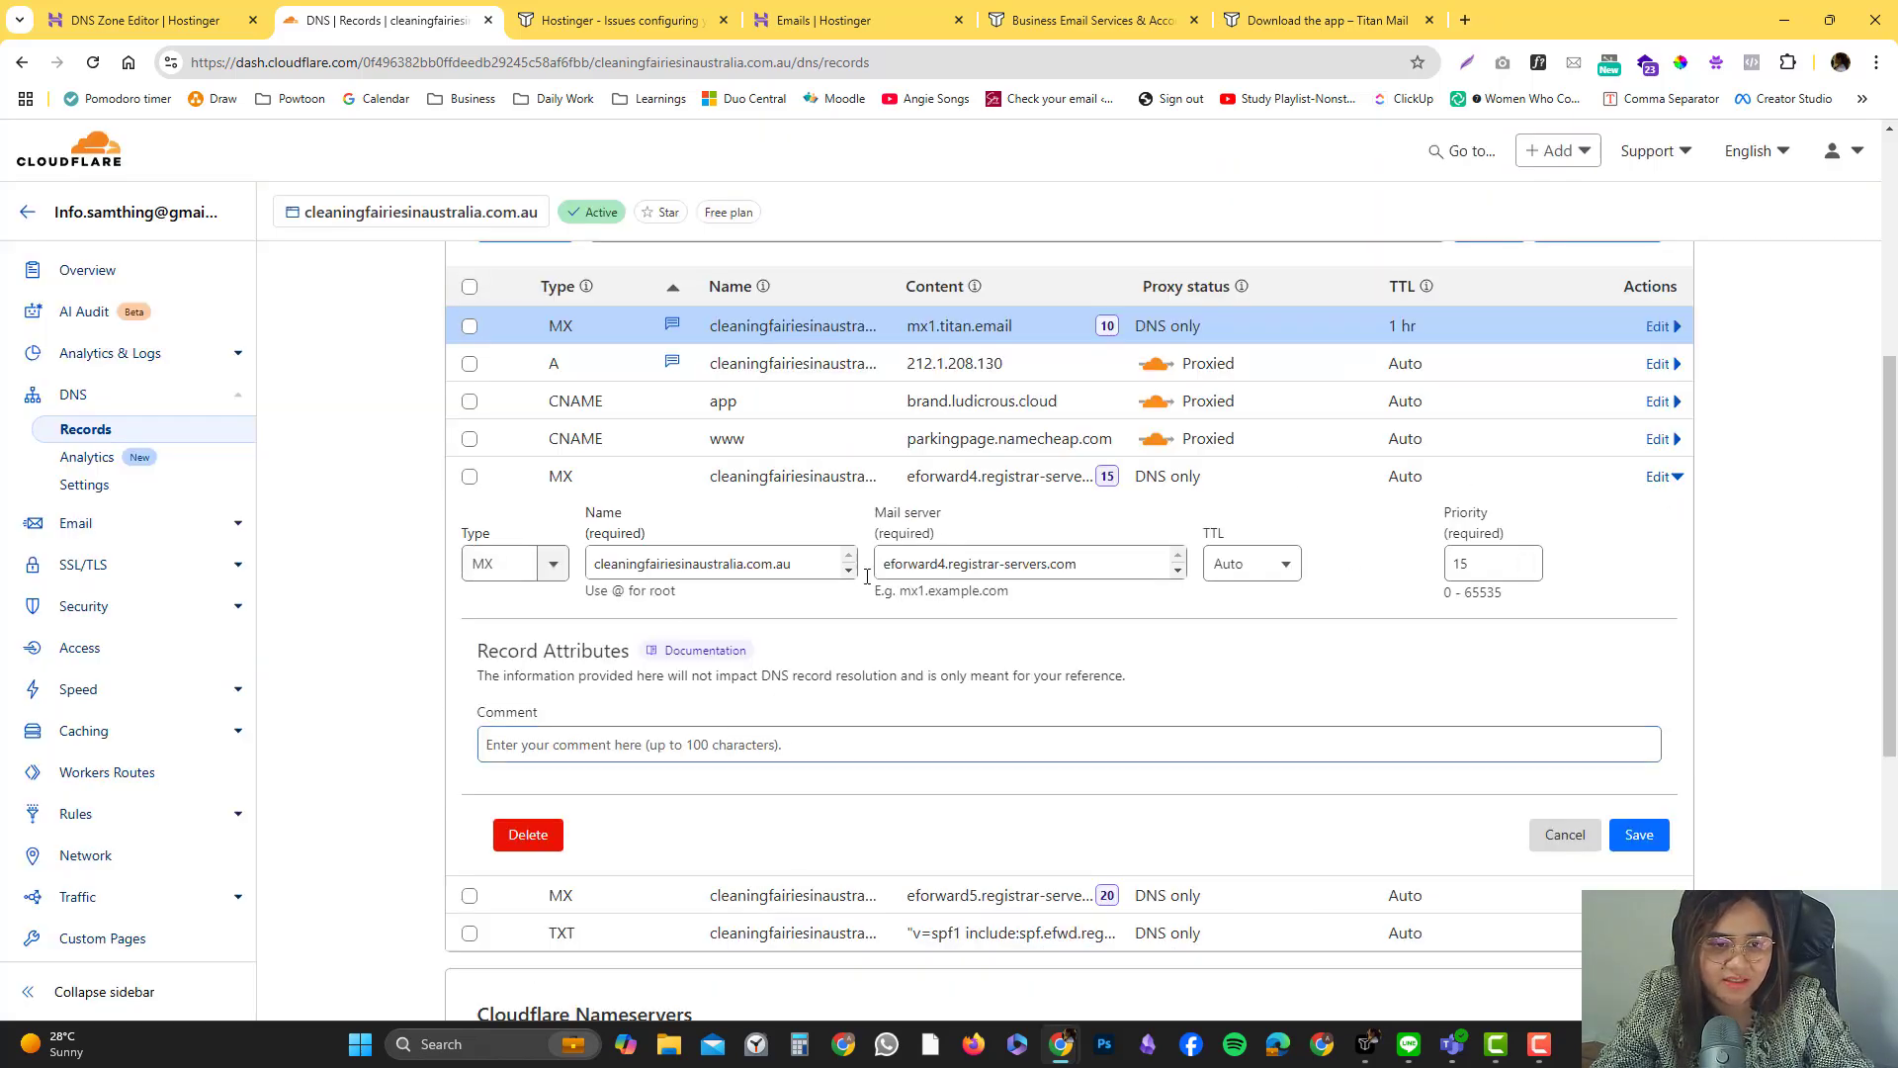
left_click(522, 835)
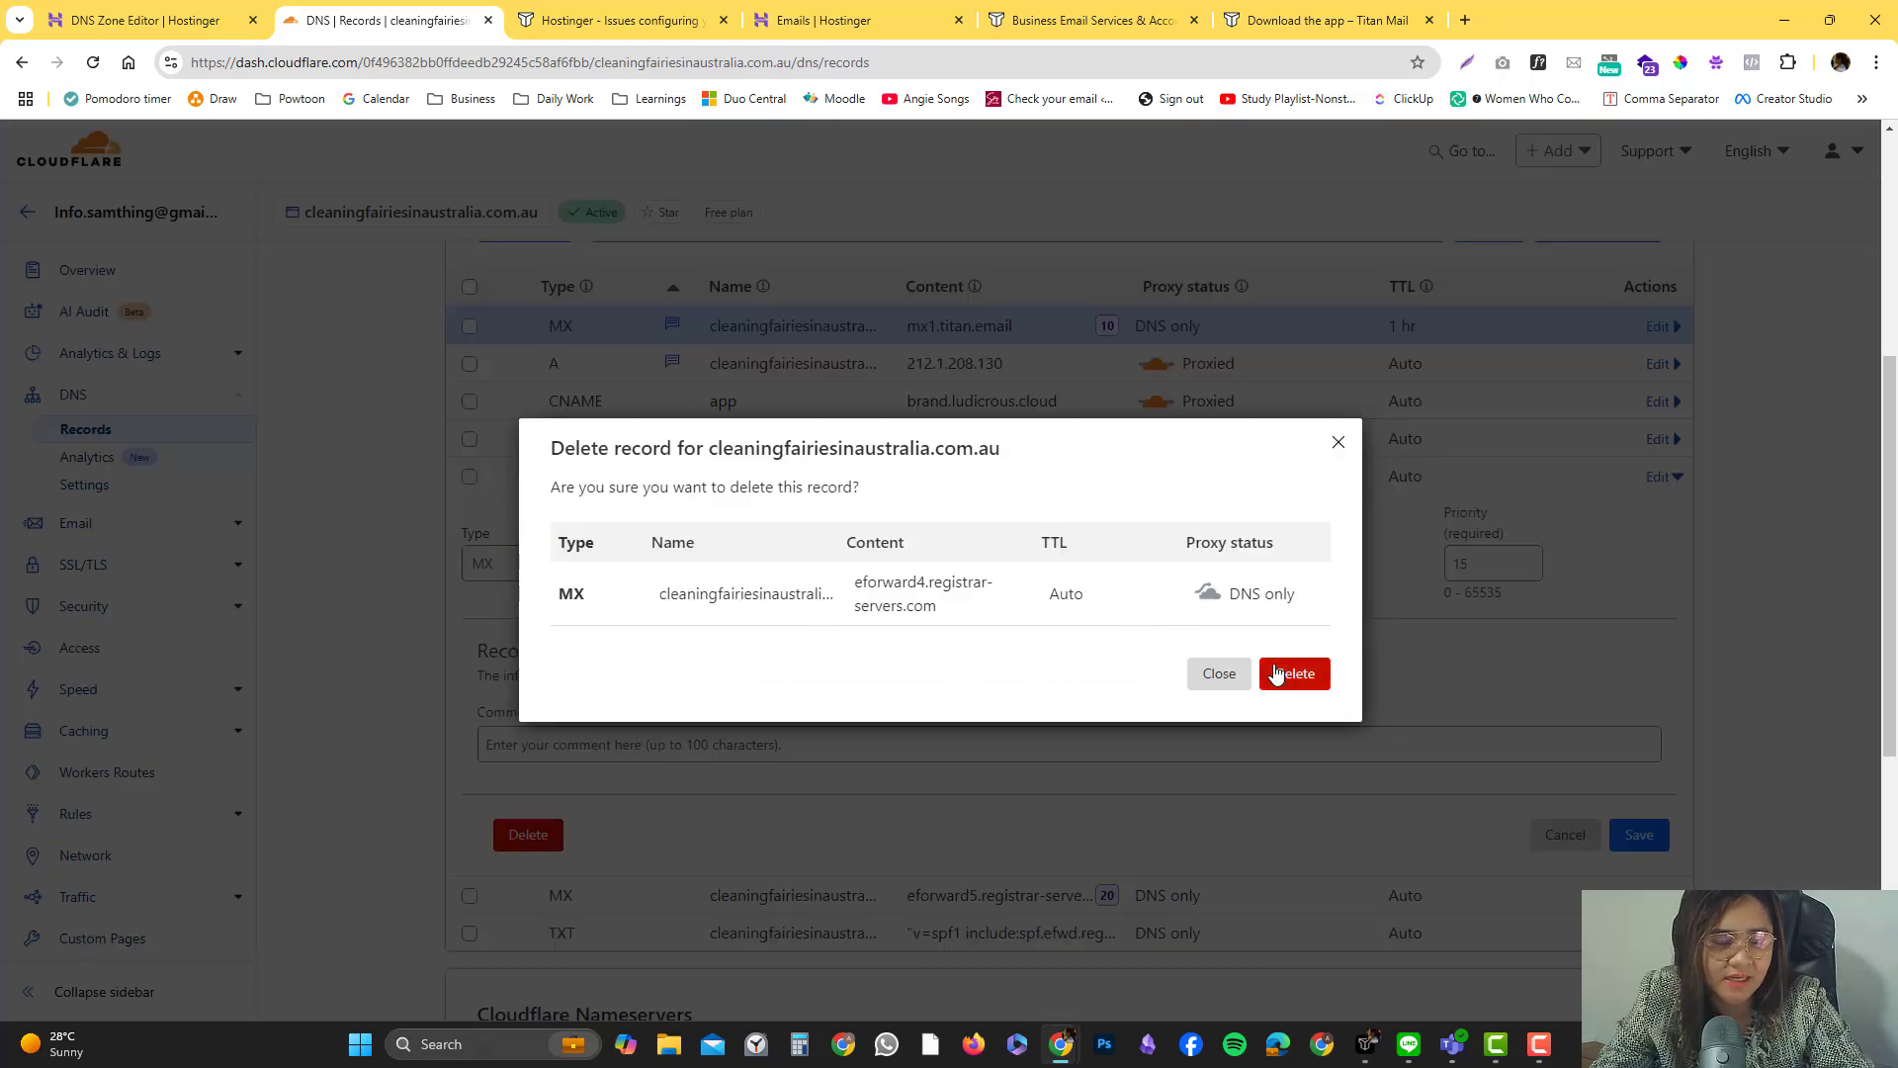
left_click(1277, 672)
left_click(1661, 480)
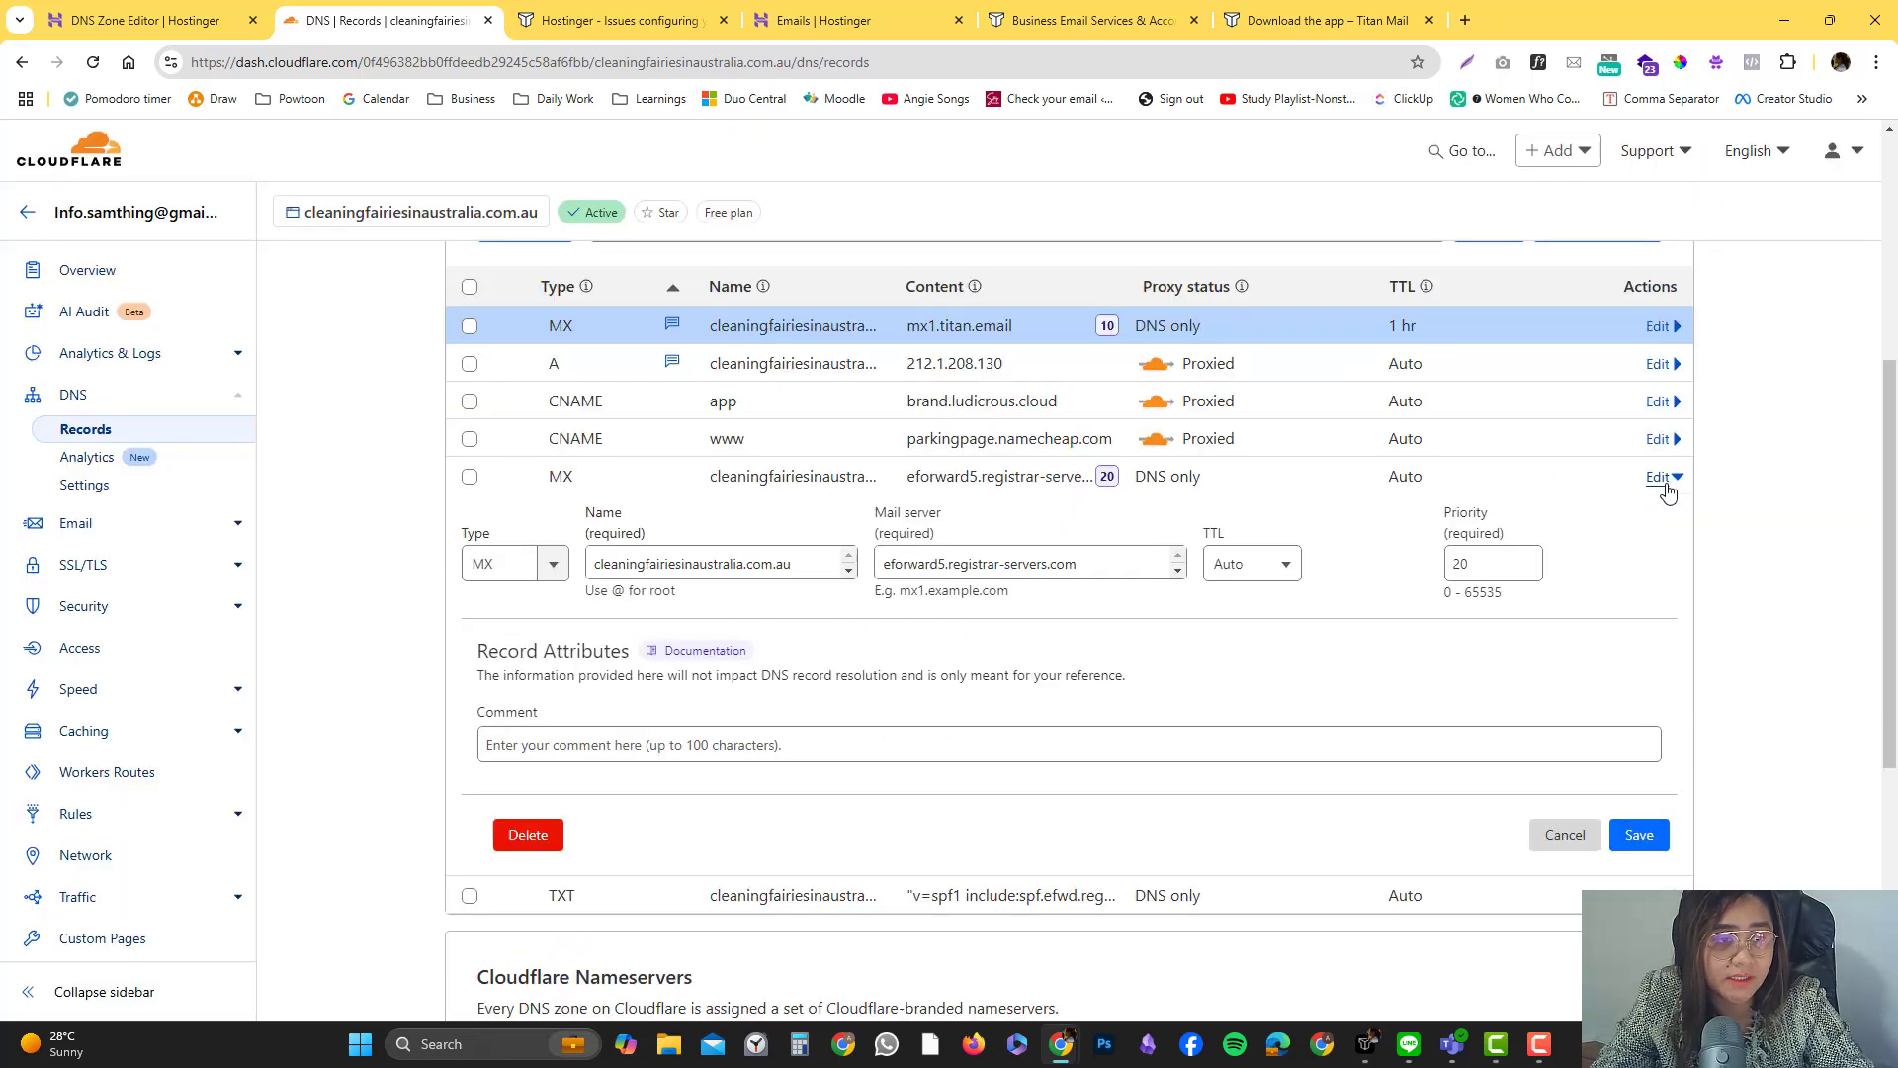
left_click(528, 835)
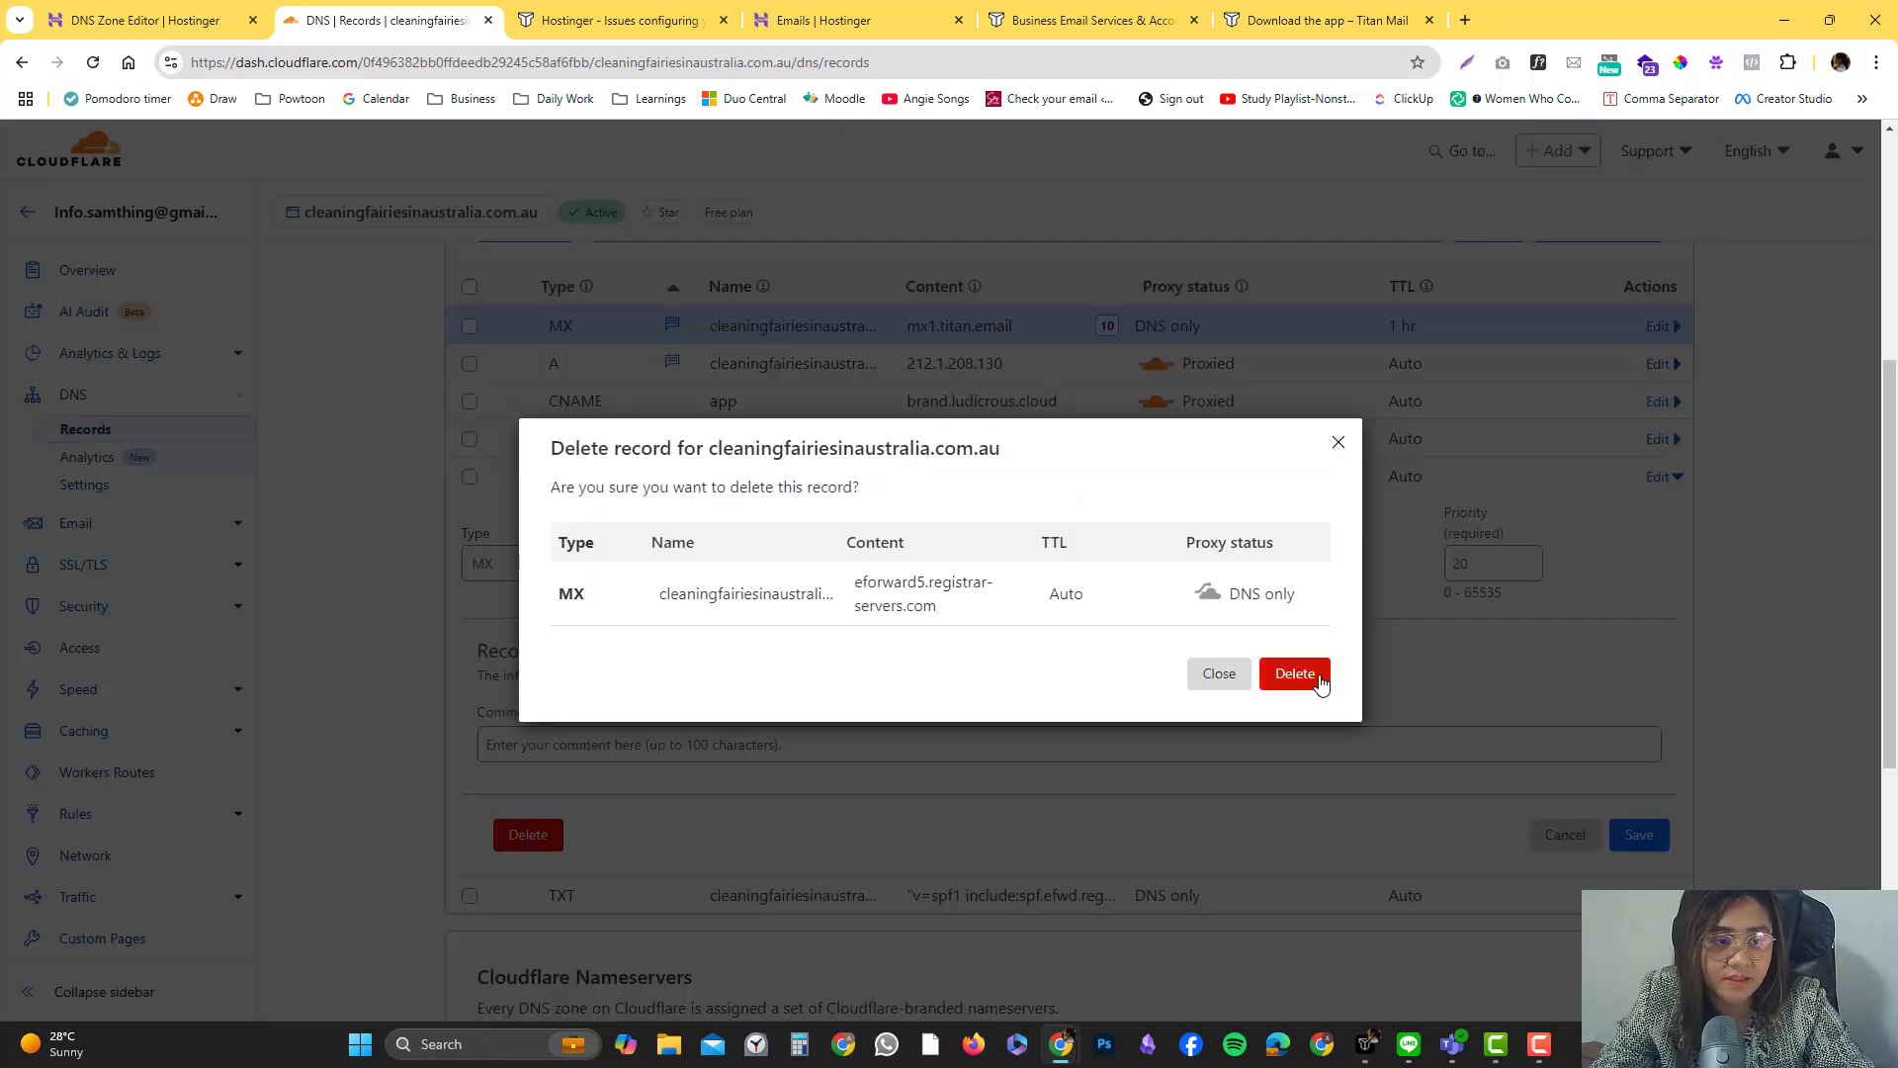
left_click(1320, 681)
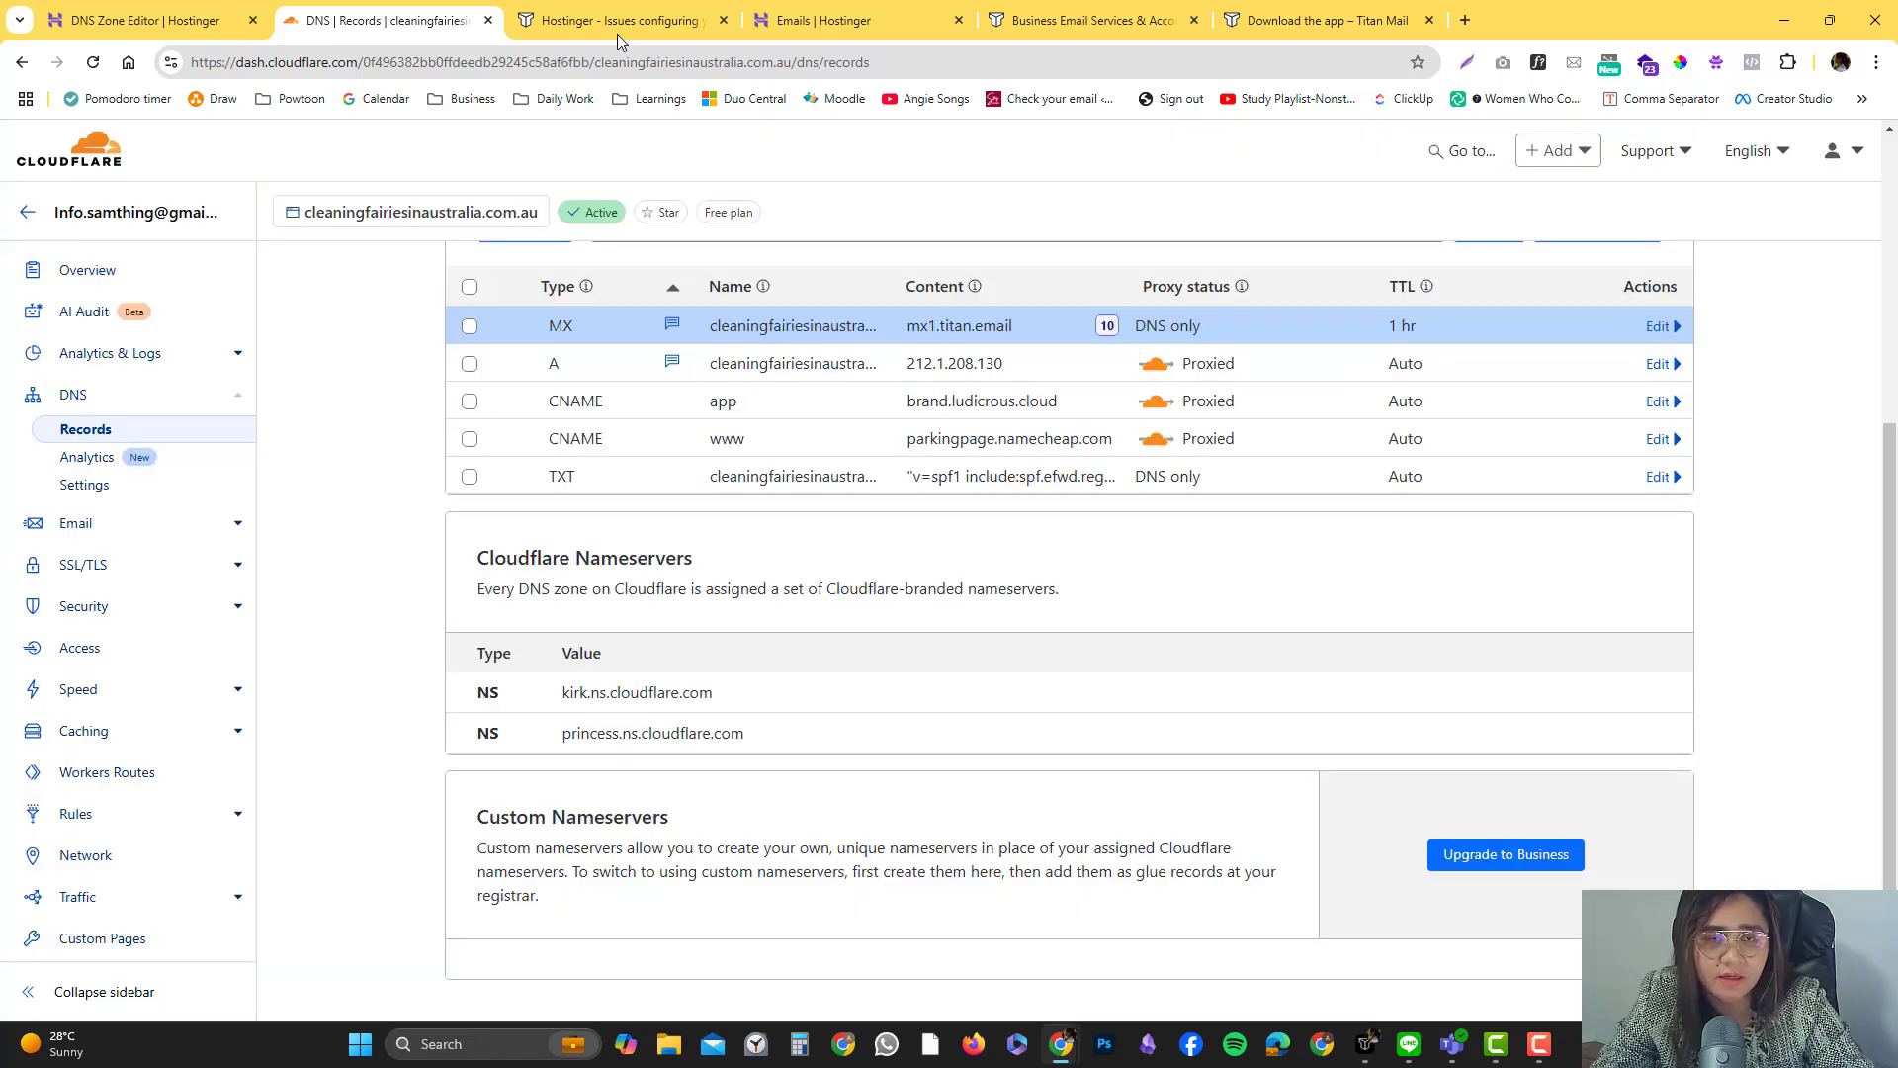
Copy mx2.titan.email from the Titan guide and filter the Cloudflare records by 'mx'
left_click(608, 19)
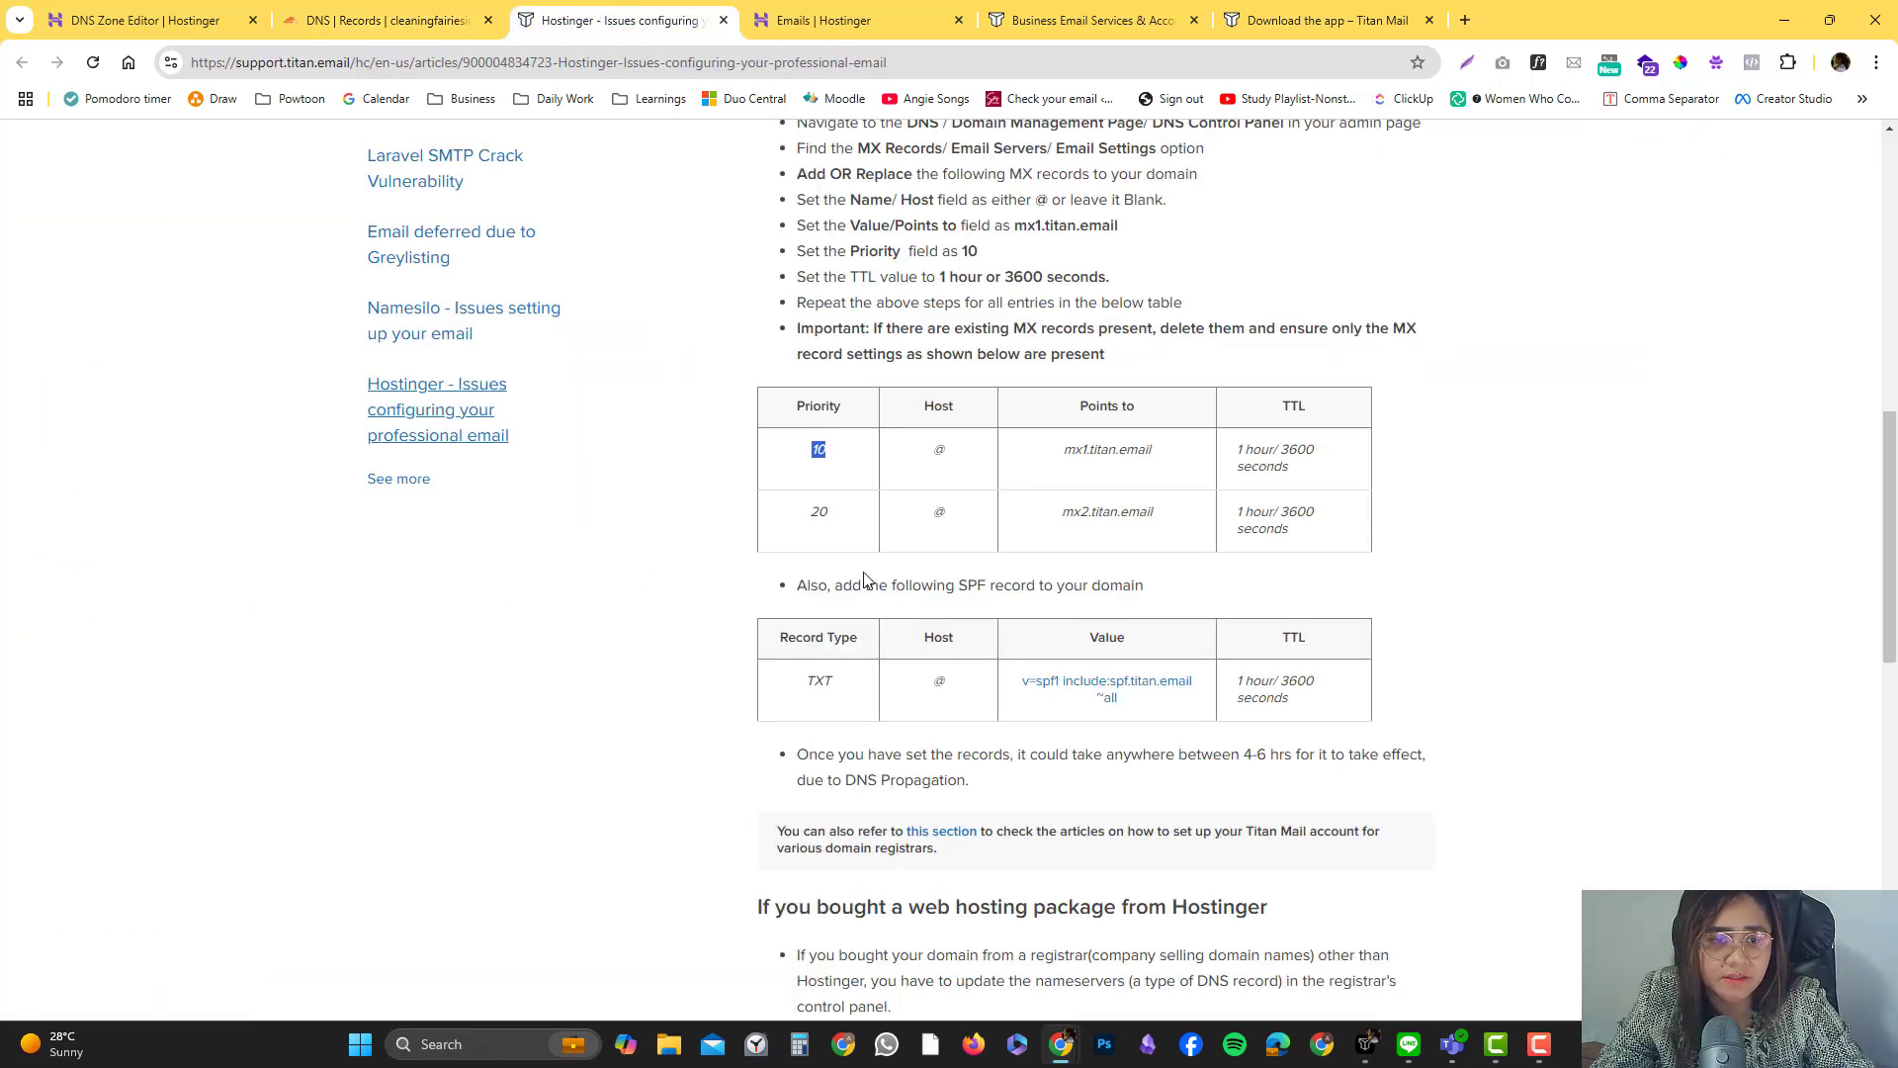
left_click_drag(1050, 513, 1184, 520)
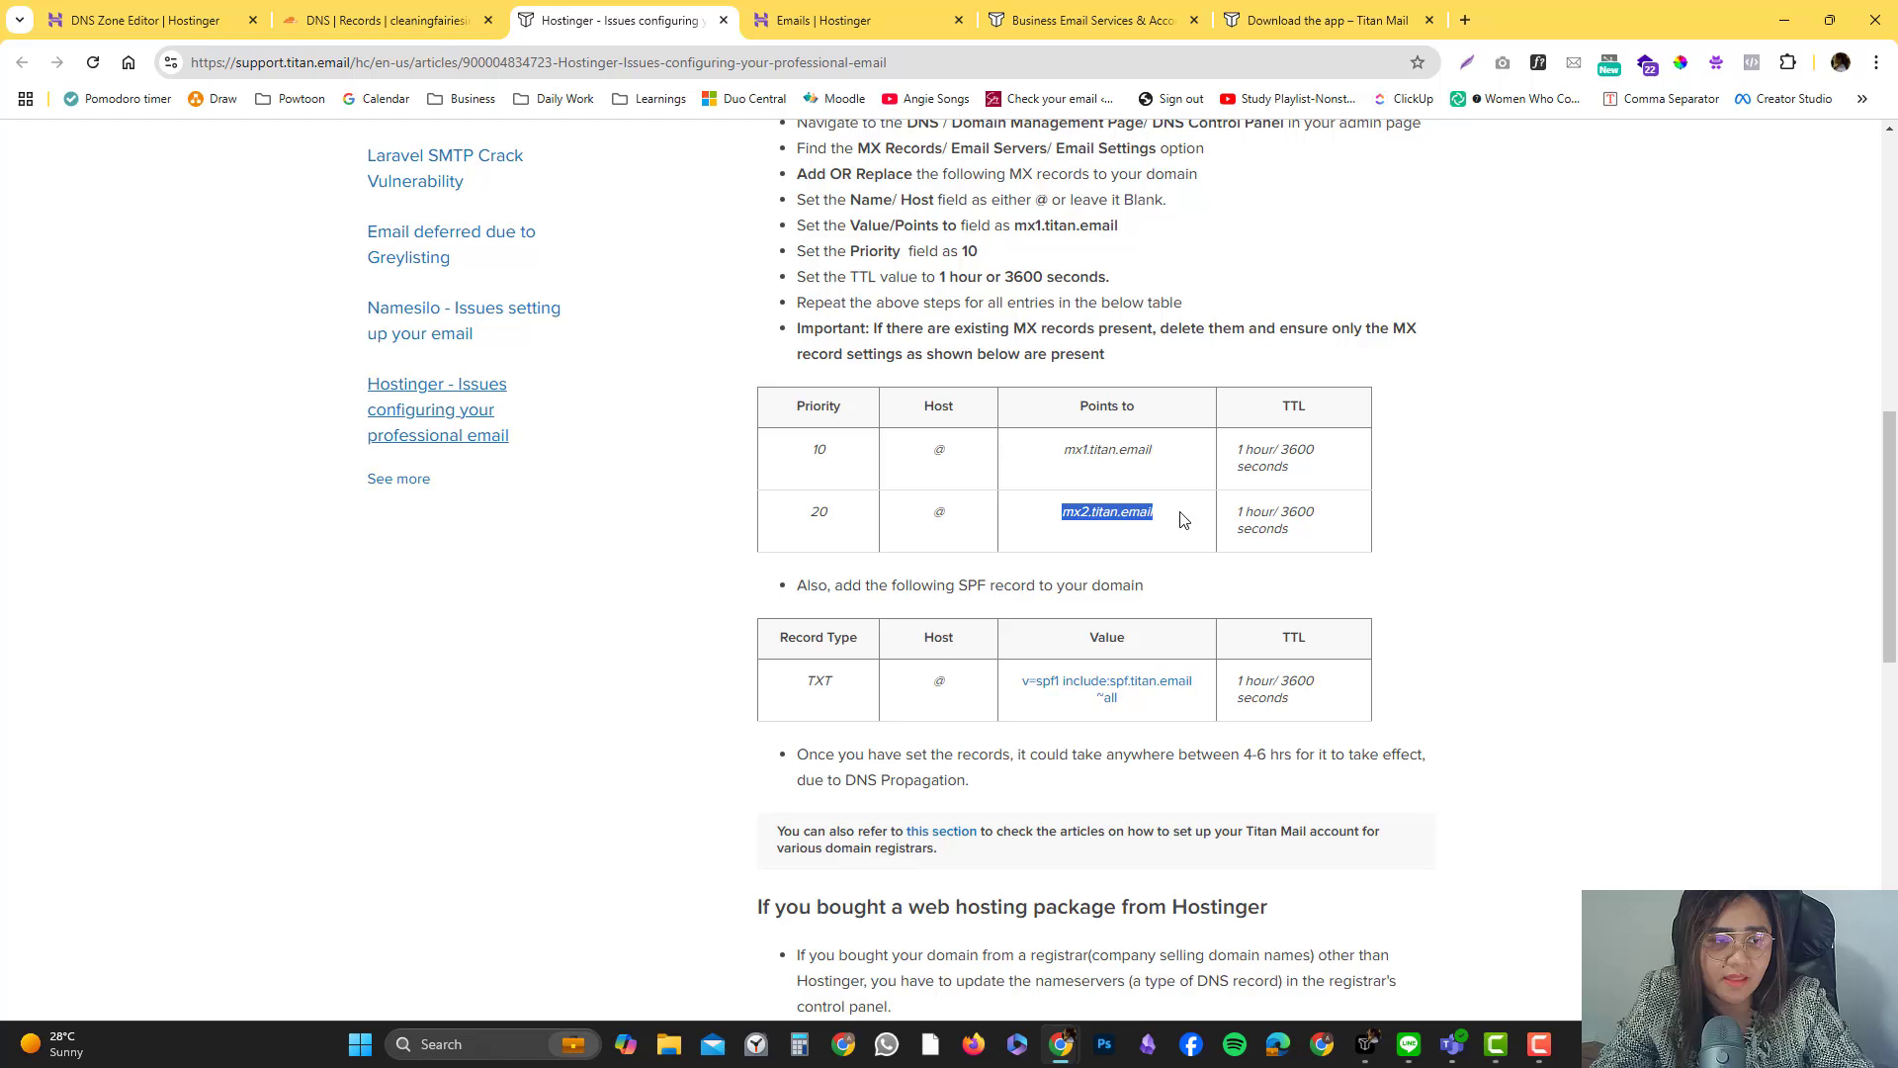
left_click(373, 14)
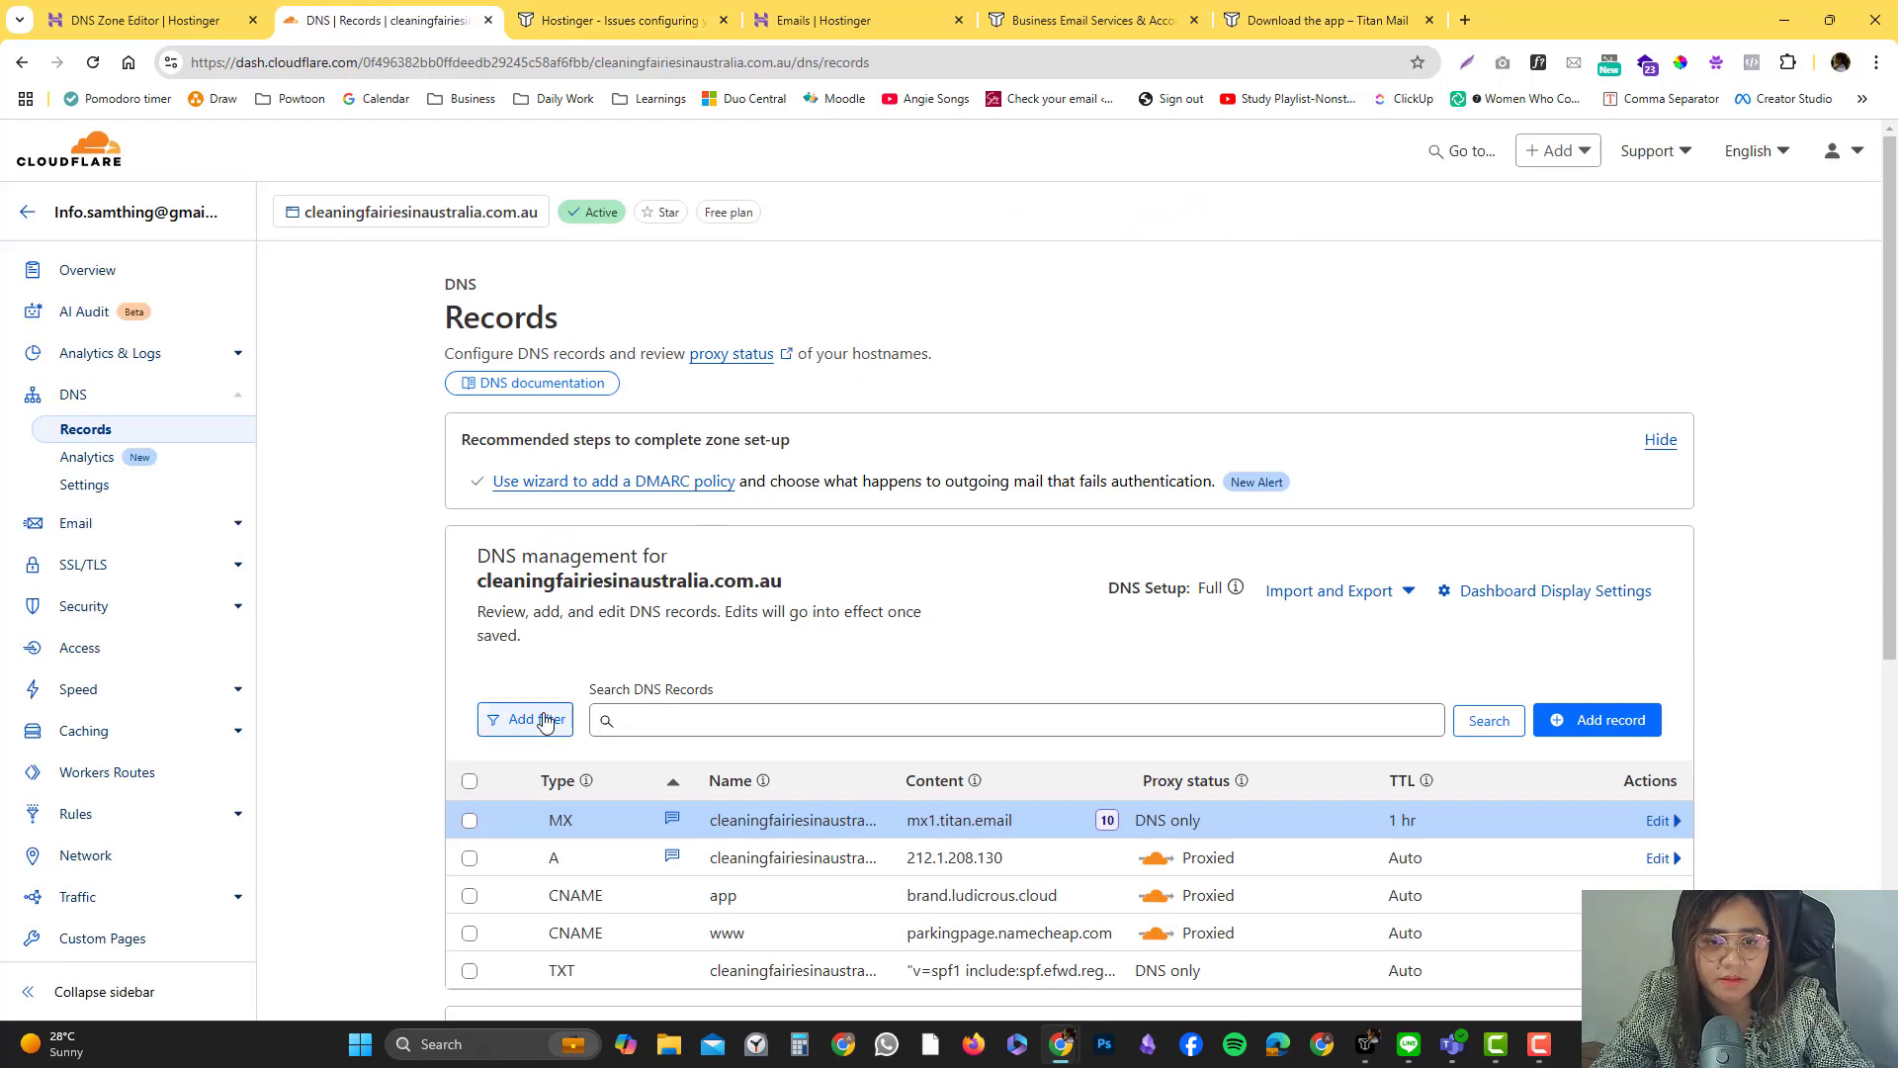
left_click(524, 719)
type("mx")
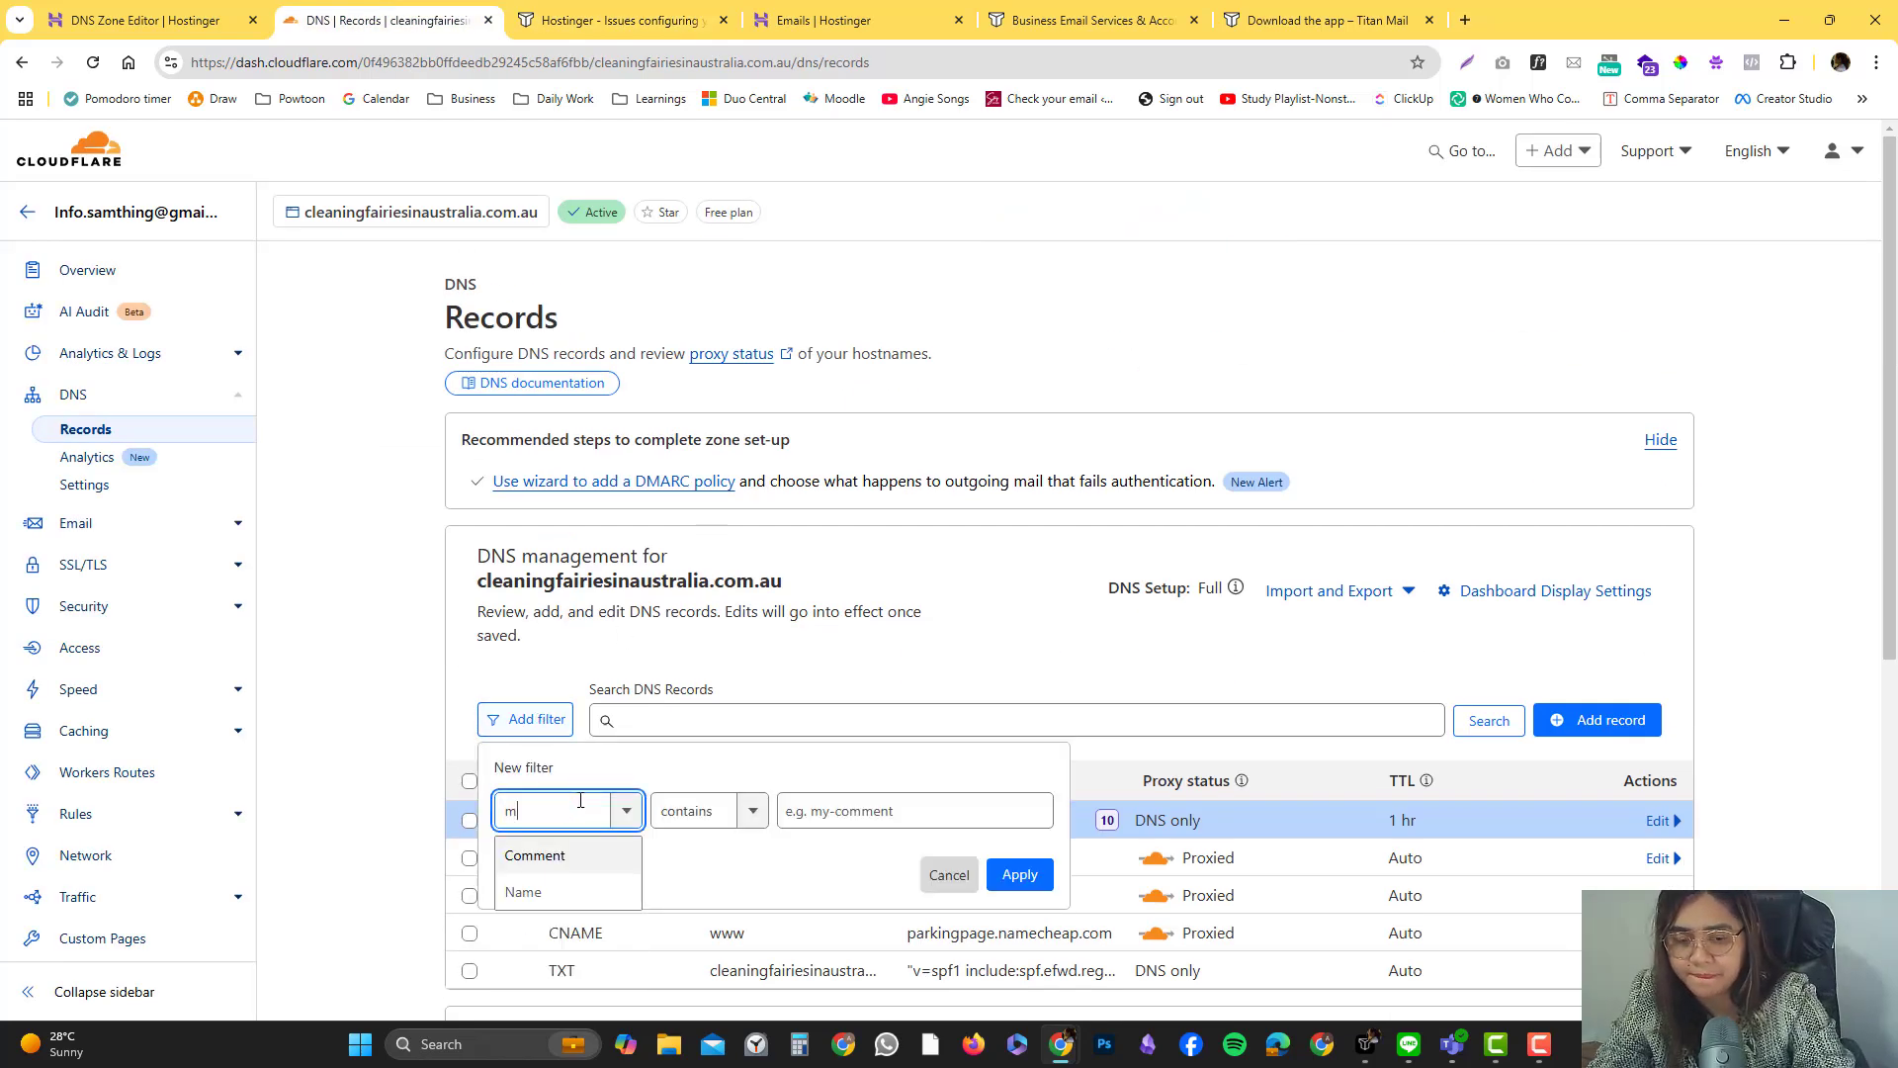
Start a new Cloudflare DNS record and set its type to MX
left_click(1603, 721)
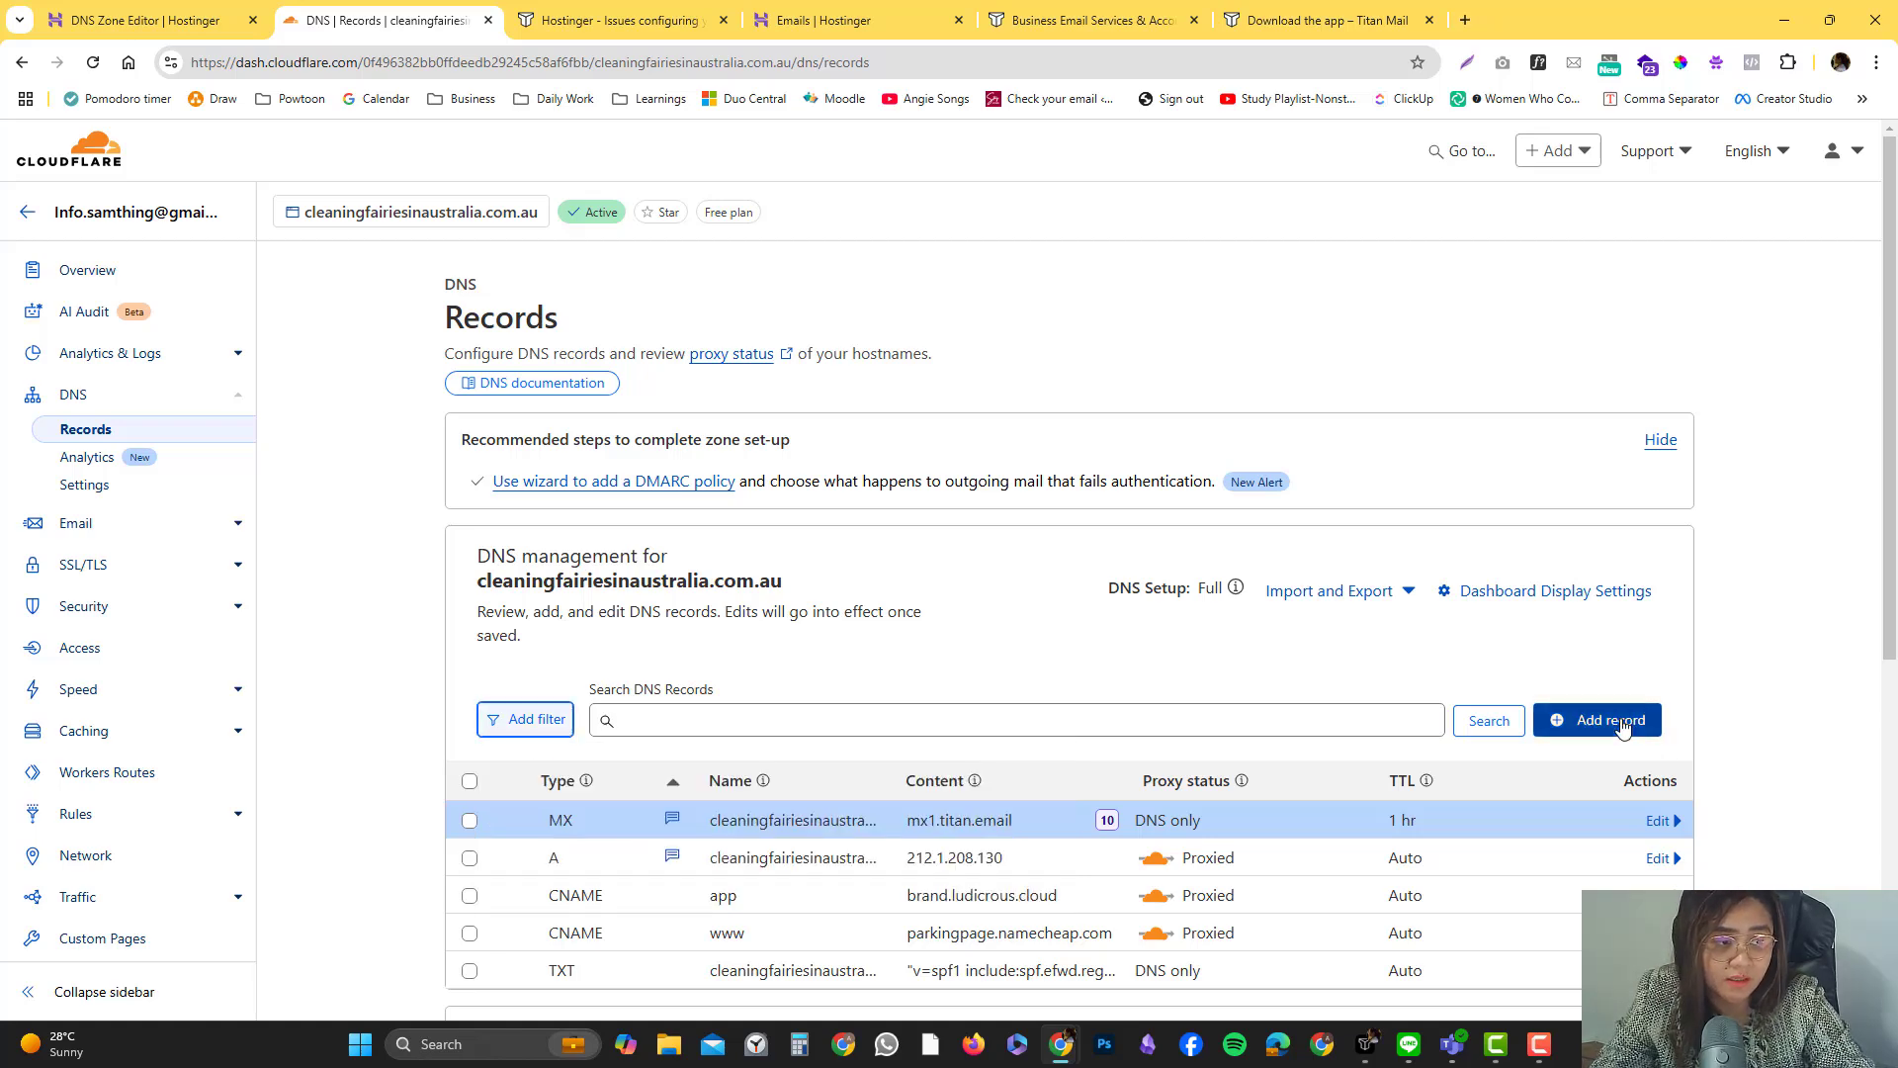
scroll(662, 799, "down", 5)
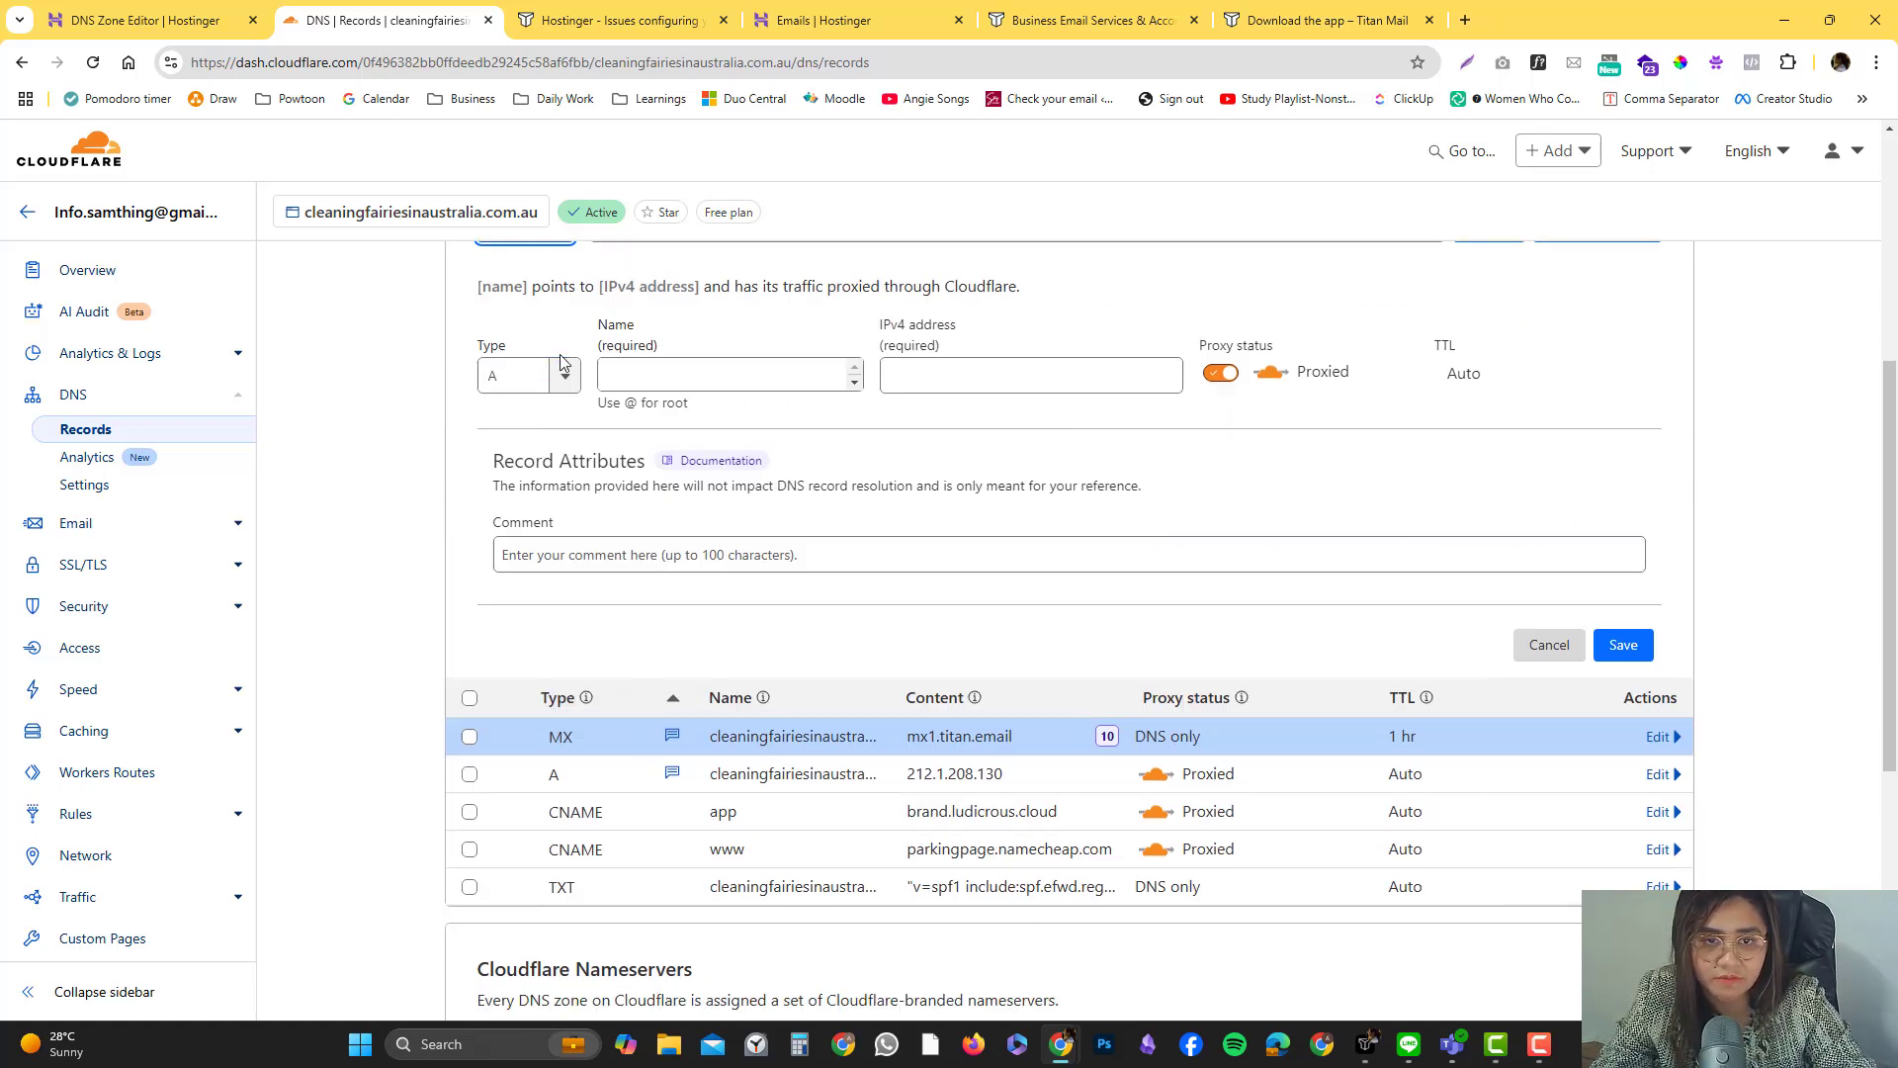
left_click(500, 393)
type("mx")
key("Return")
Set mail server mx2.titan.email, TTL 1 hr, priority 20, comment 'mx record titan', and save
key("ctrl+Tab")
key("ctrl+shift+Tab")
type("mx2.titan.email")
left_click(1231, 375)
left_click(1231, 440)
key("ctrl+Tab")
key("ctrl+shift+Tab")
type("20")
left_click(943, 556)
type("mx record titan")
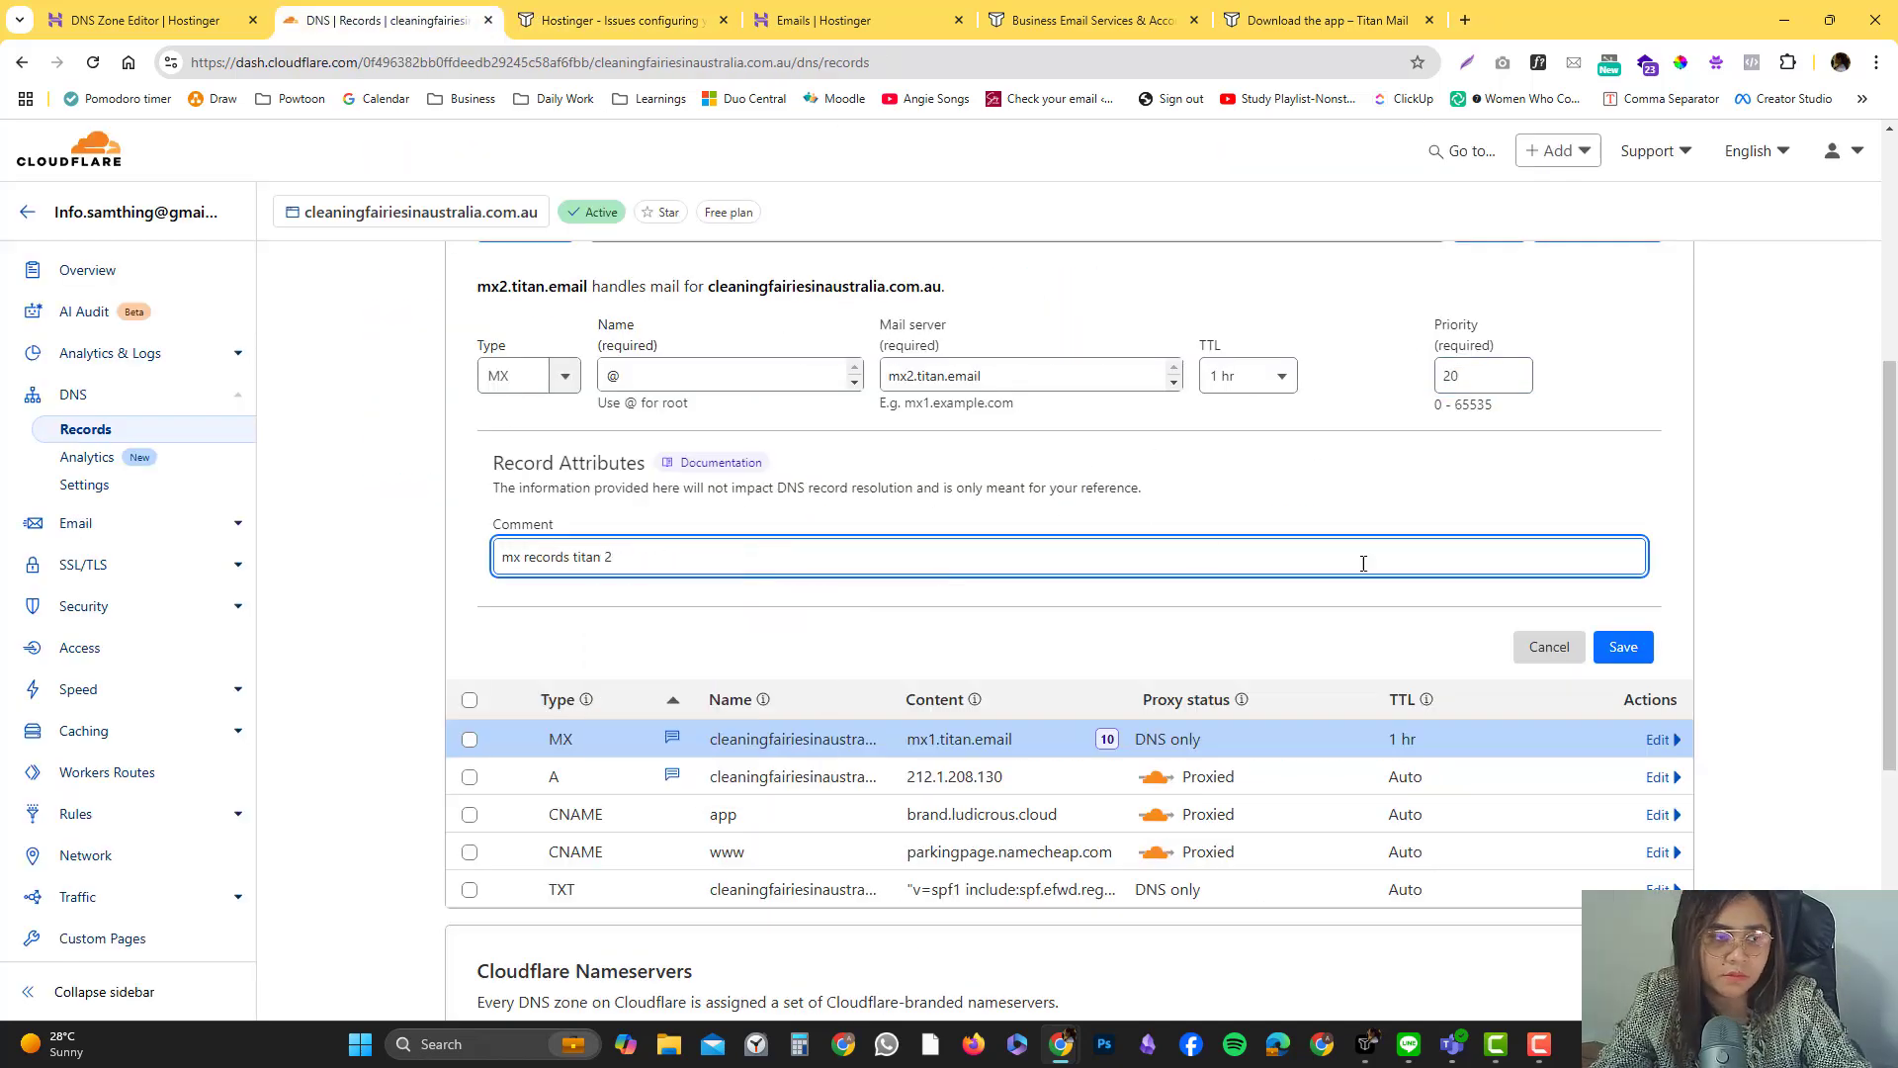
left_click(1622, 647)
Copy the SPF value from the Titan guide and return to Cloudflare DNS records
key("ctrl+Tab")
triple_click(1117, 697)
key("alt+Tab")
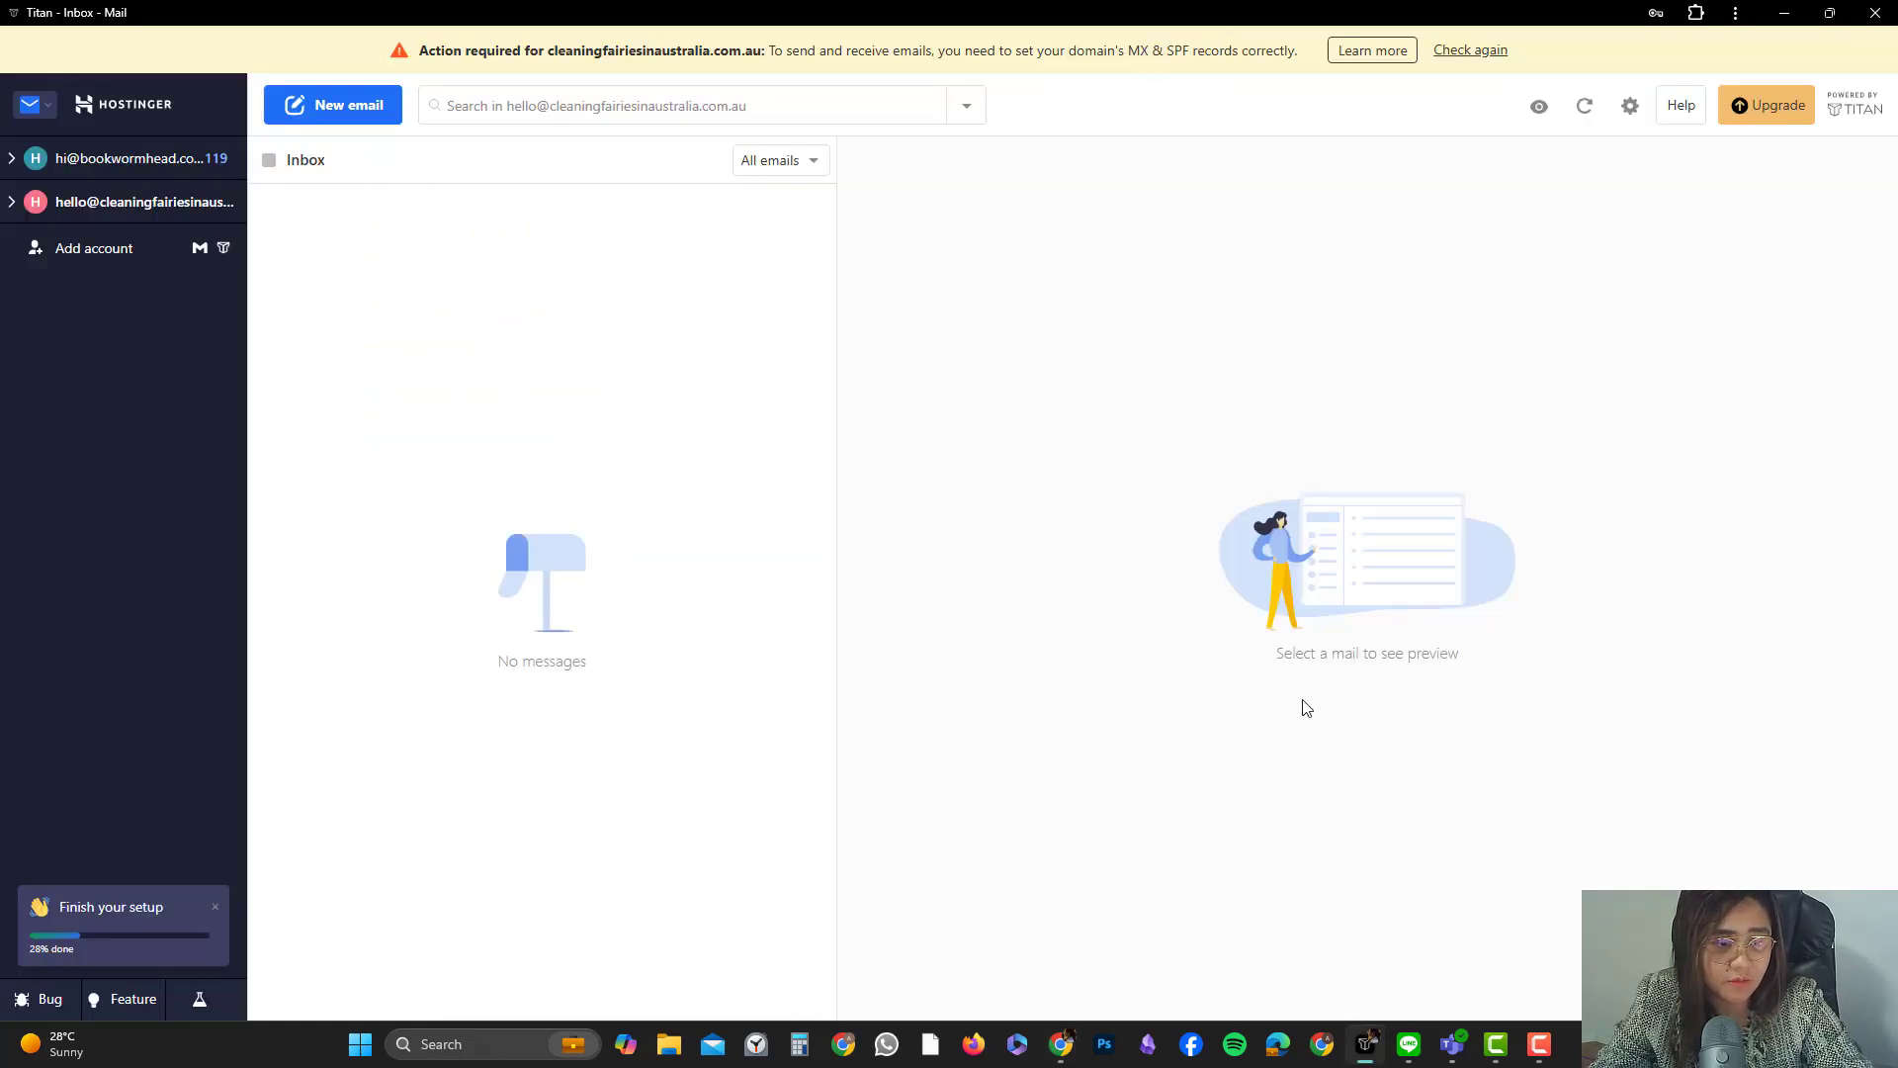
left_click(1367, 1050)
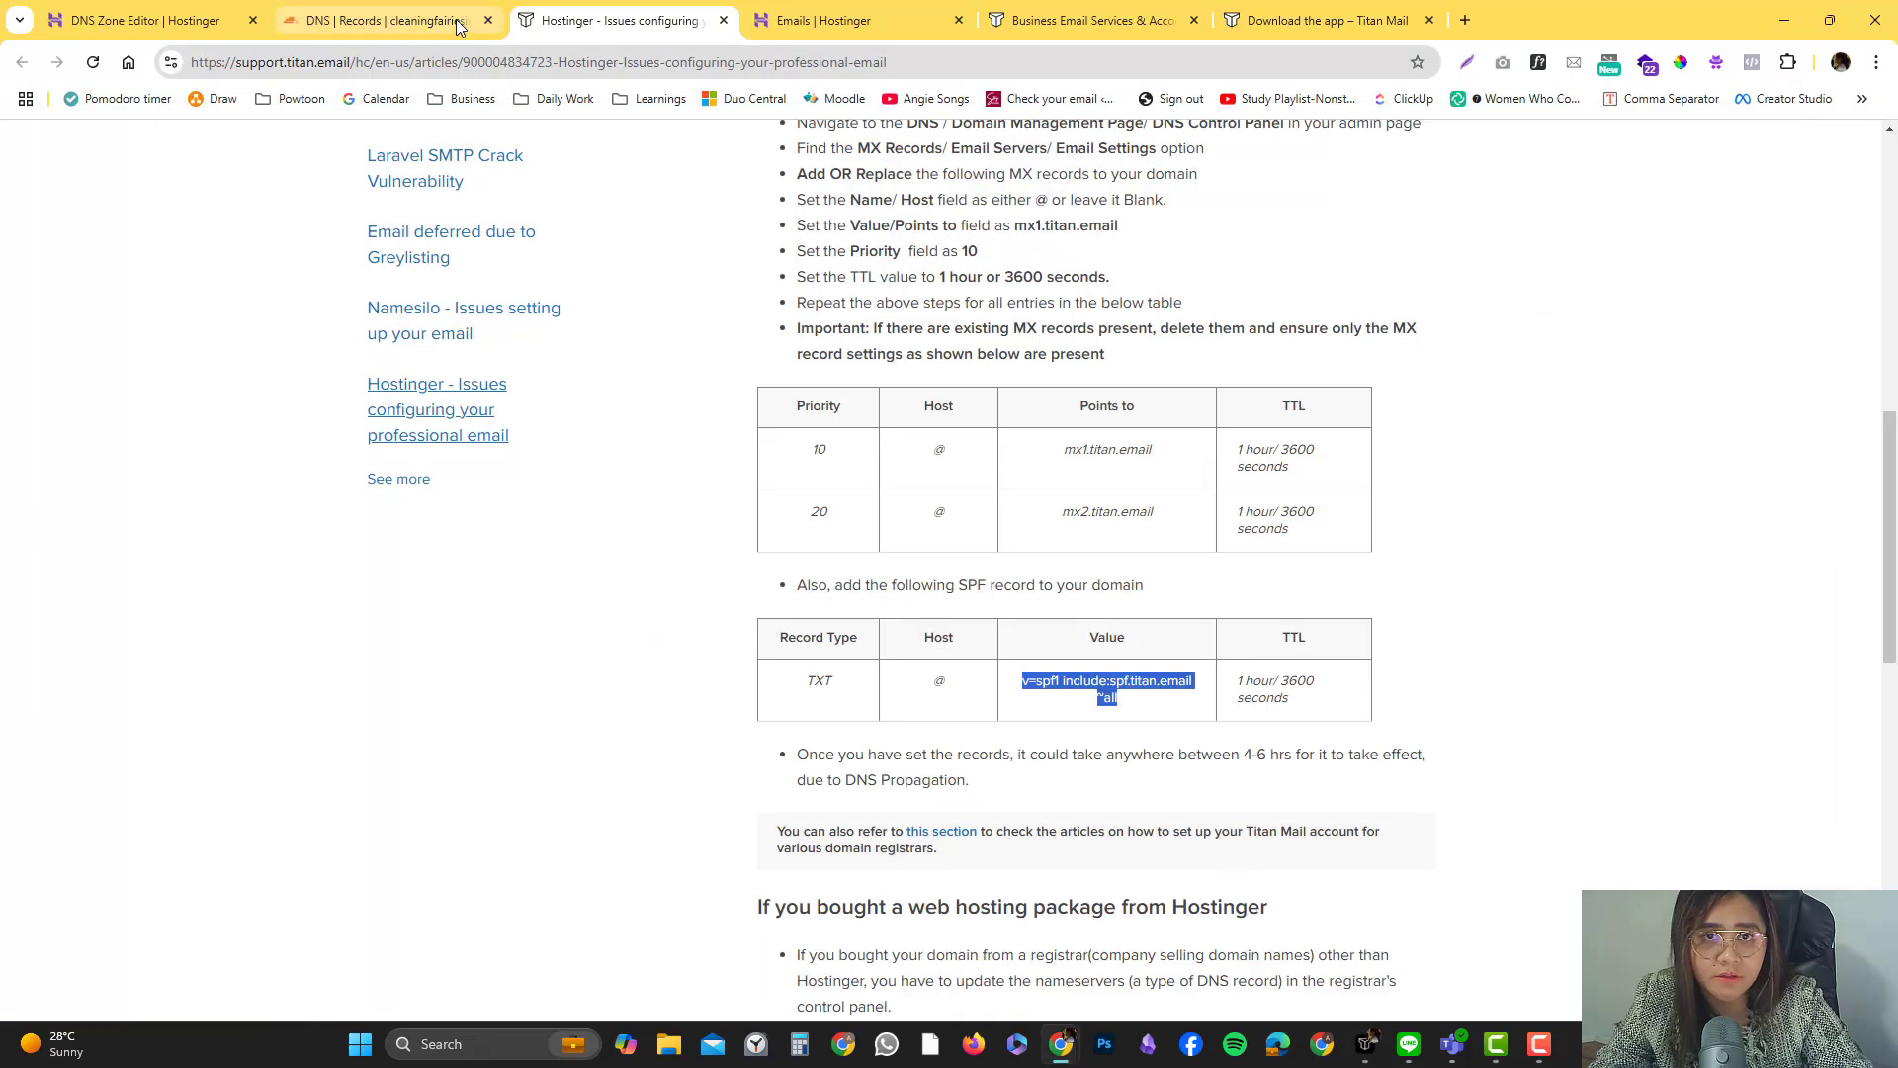
left_click(385, 20)
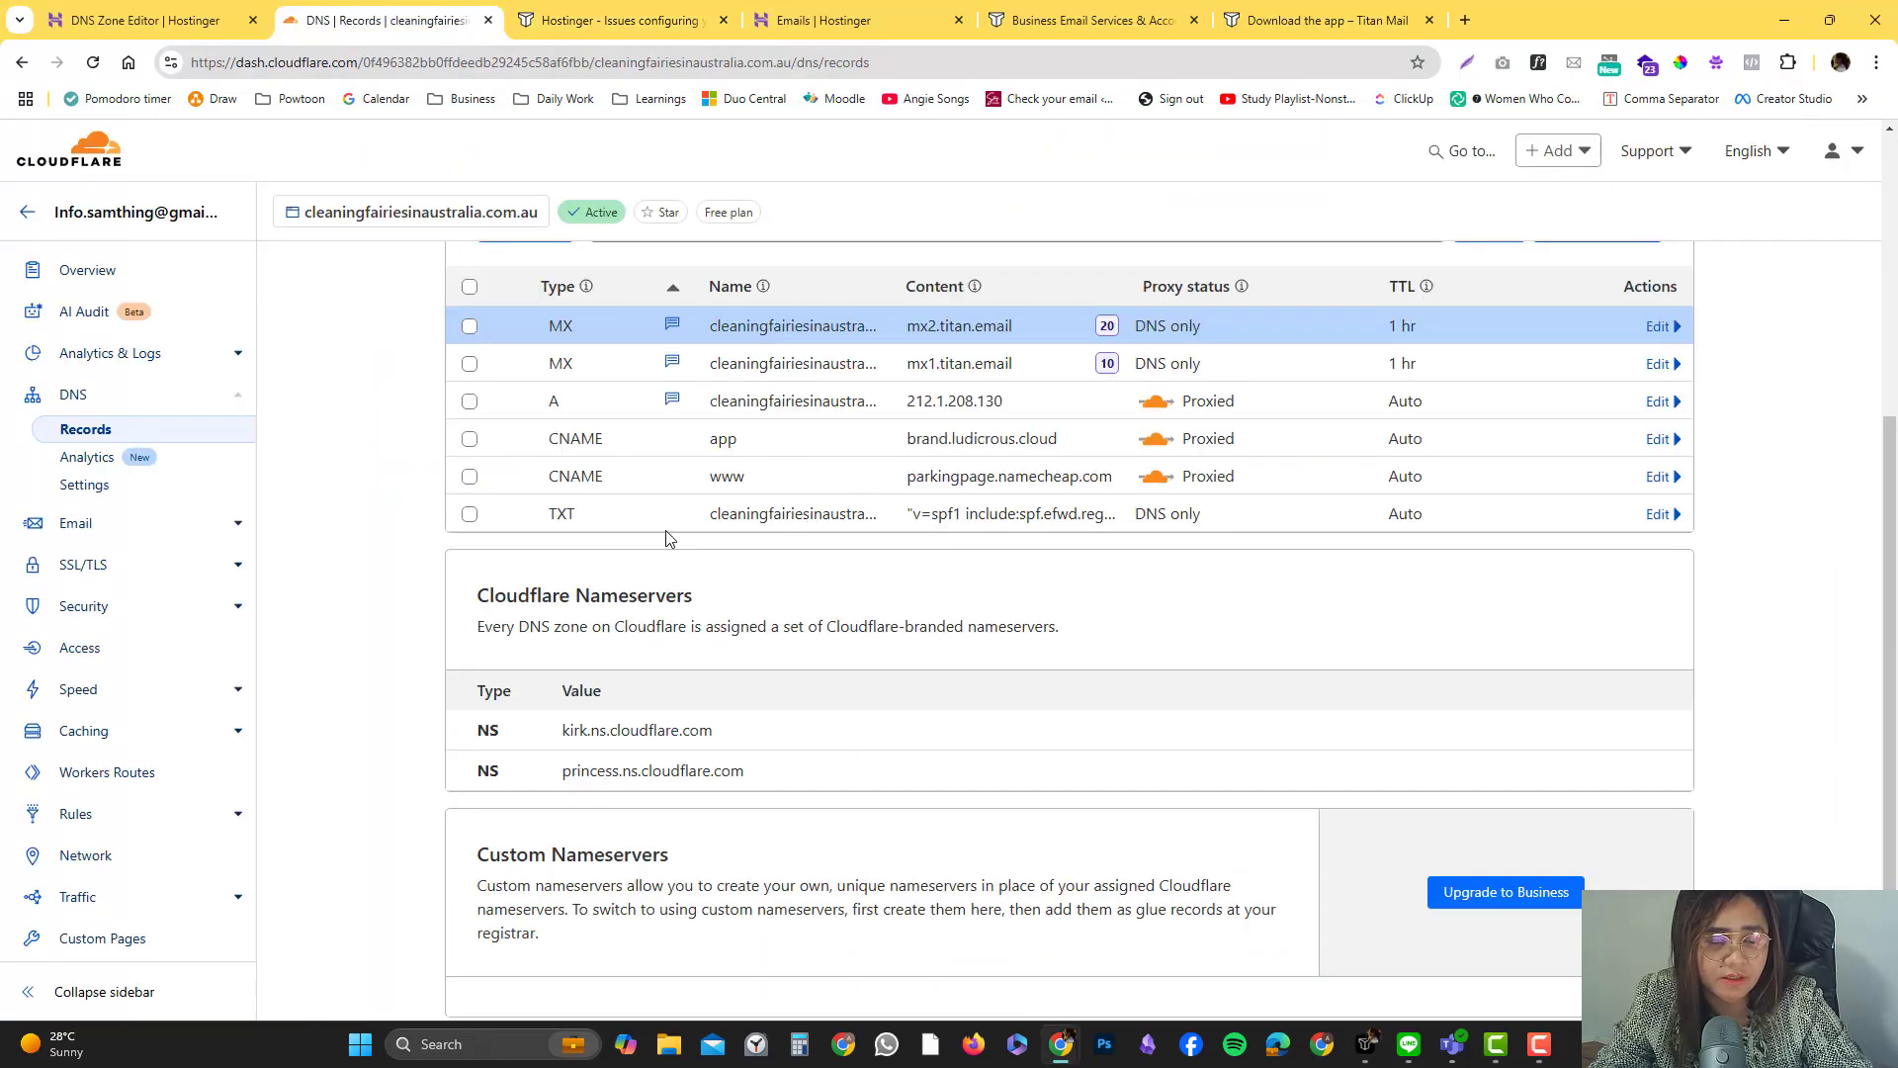
Delete the old registrar v=spf1 TXT record, then bring up Titan's SPF value
left_click_drag(588, 526, 526, 527)
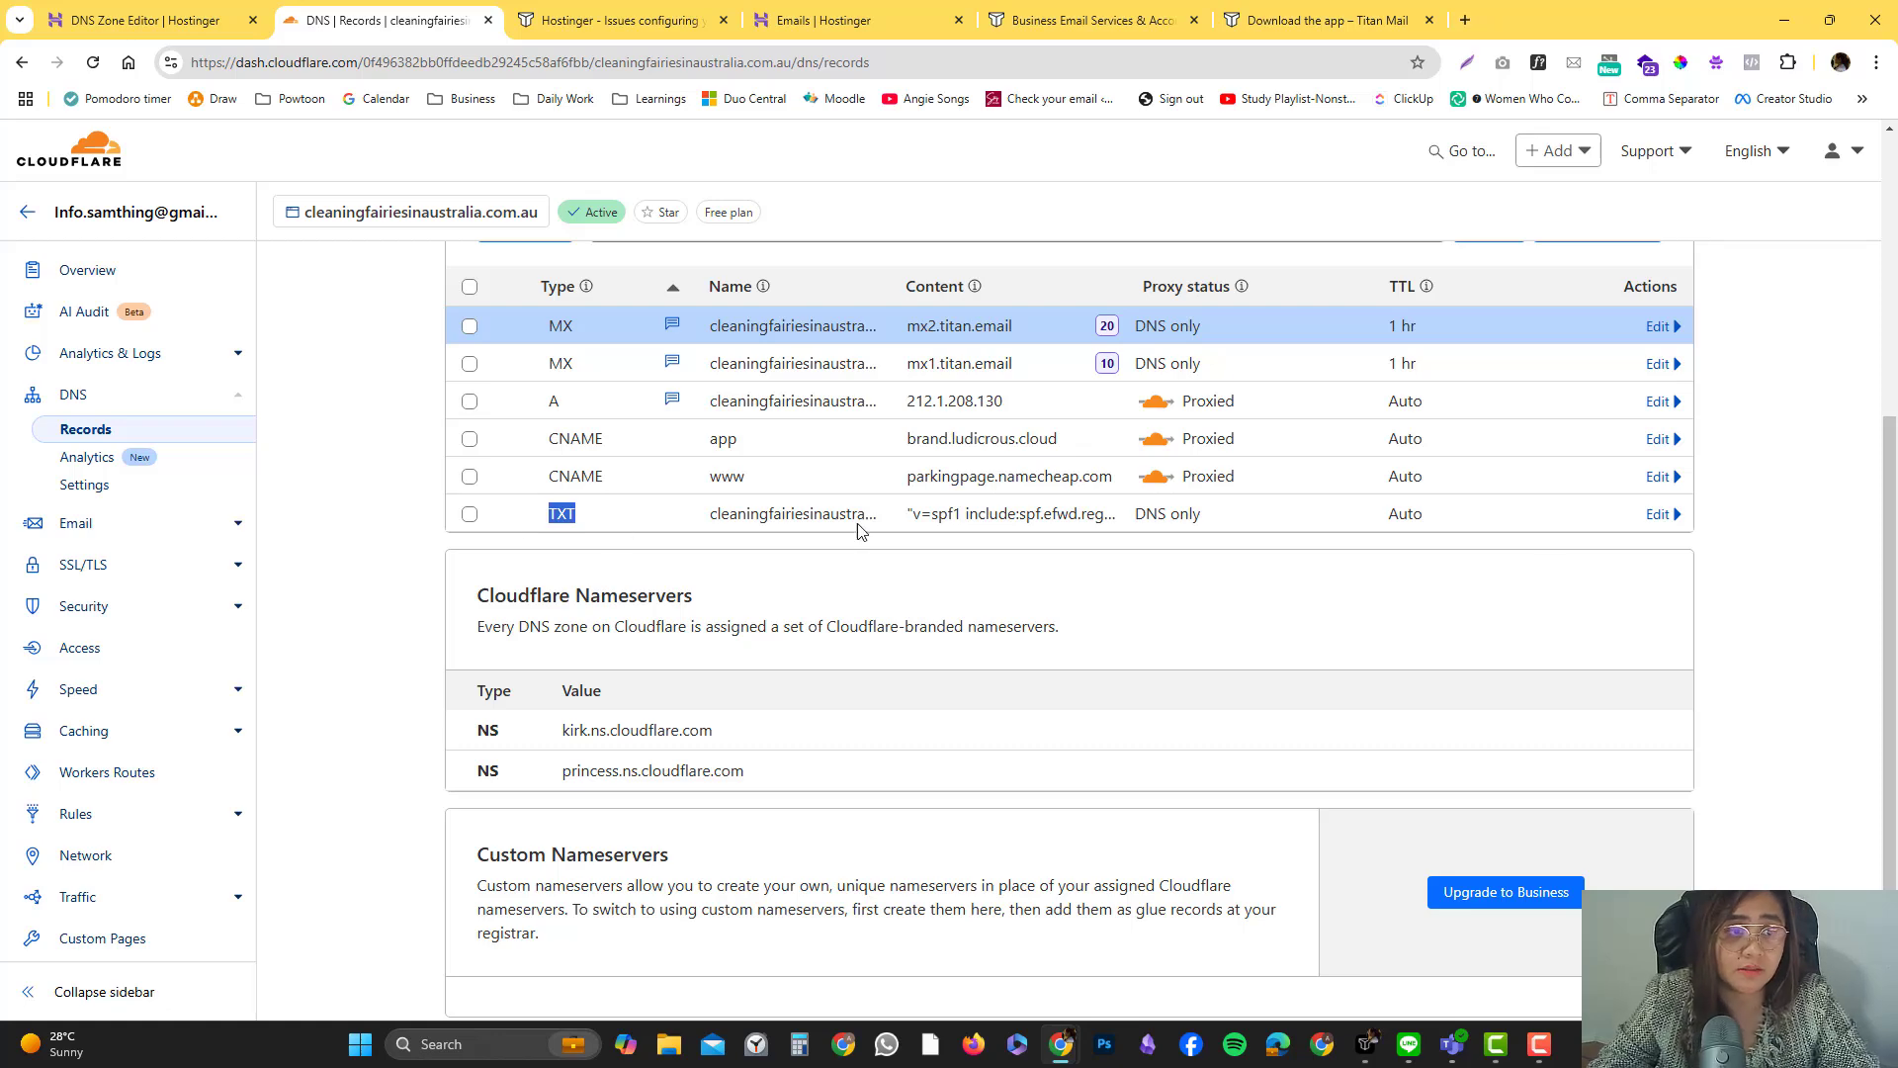
left_click(1660, 516)
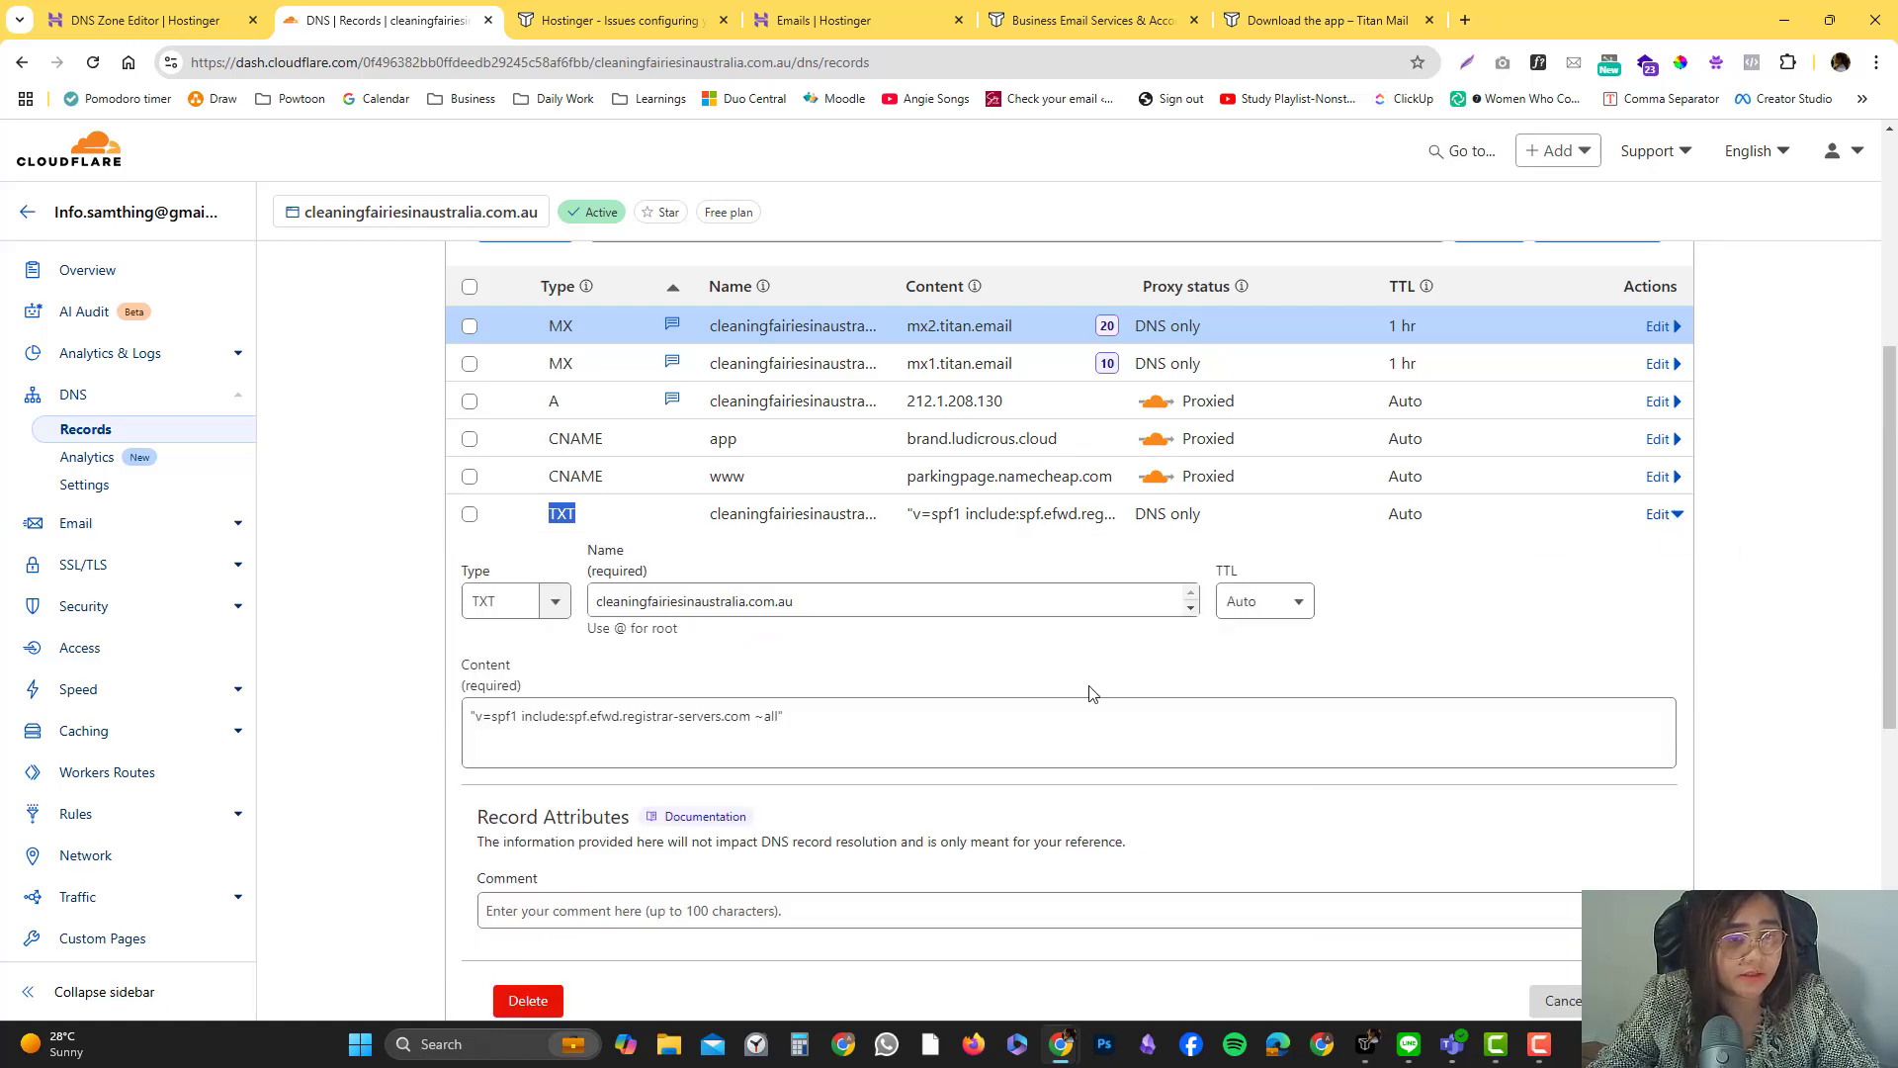
left_click(528, 1000)
left_click(1276, 693)
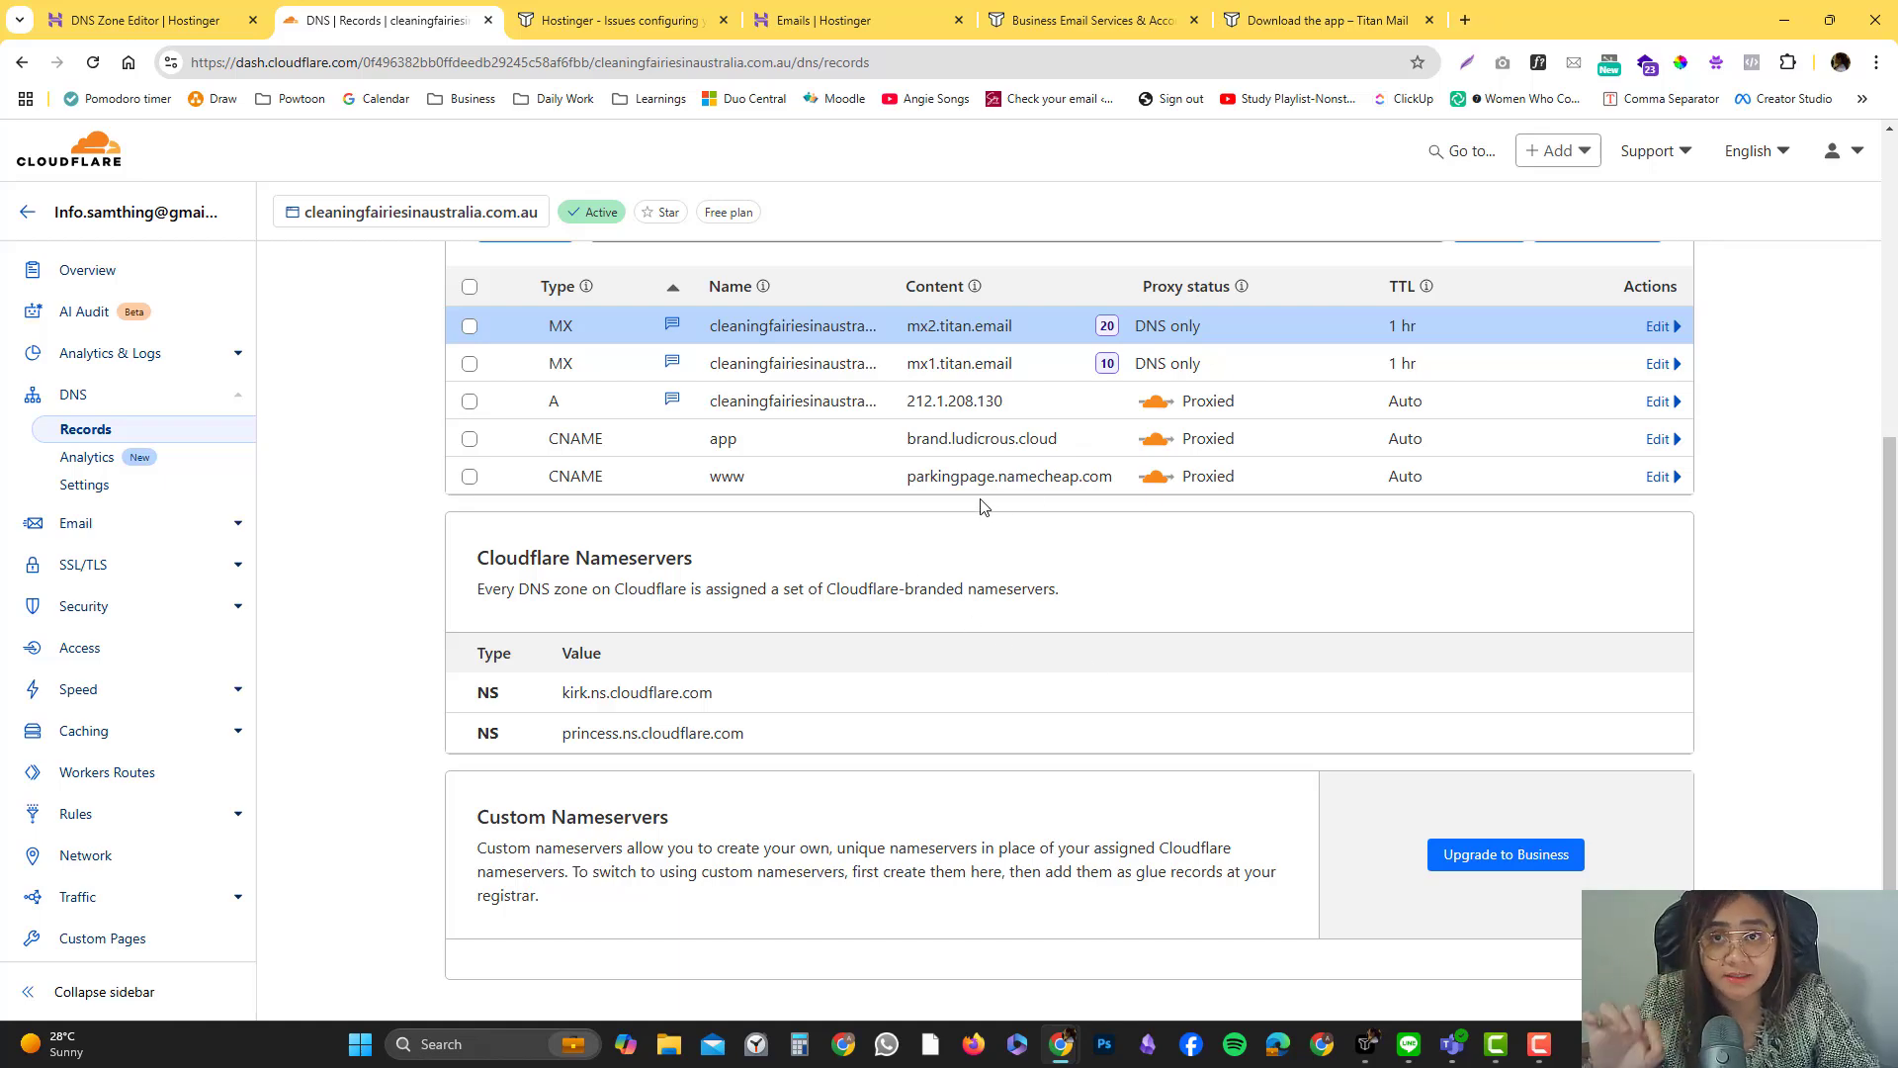
left_click(608, 19)
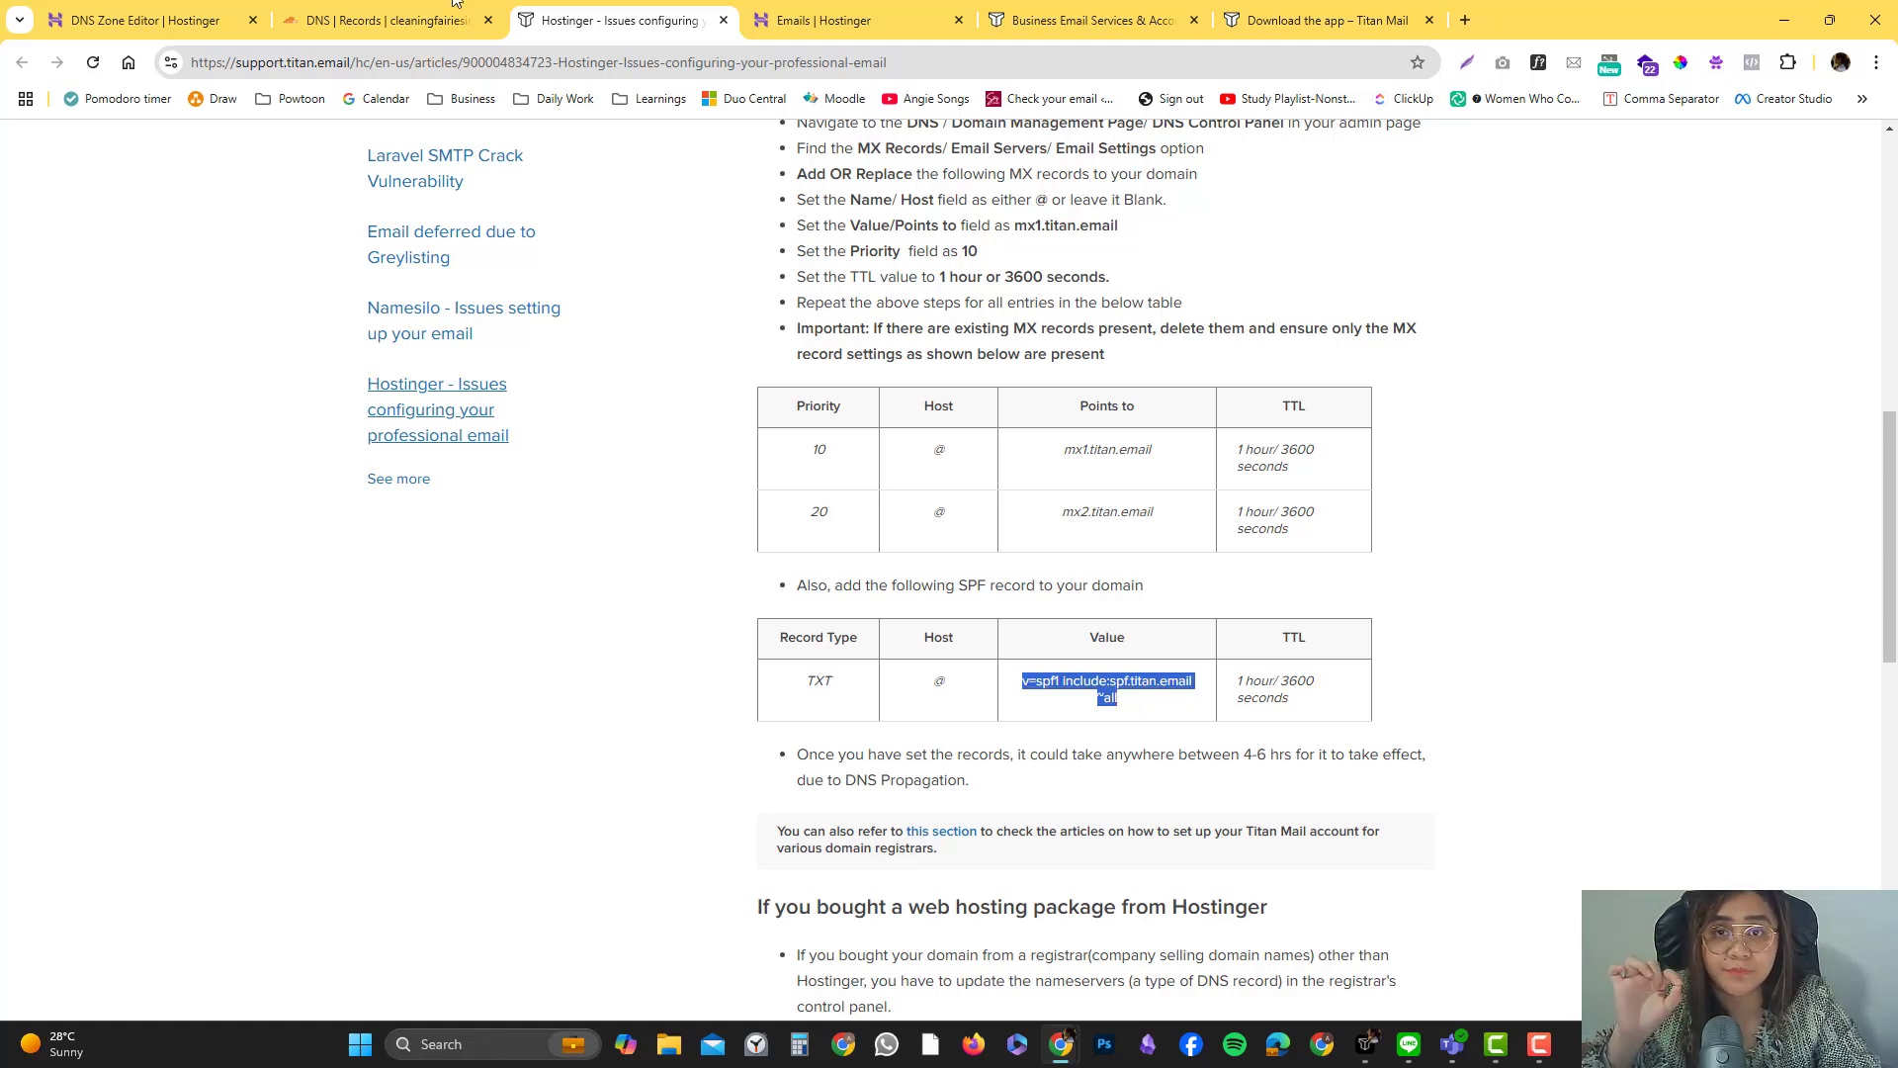
Start a new TXT record named @ for the root domain
left_click(425, 18)
scroll(916, 557, "up", 5)
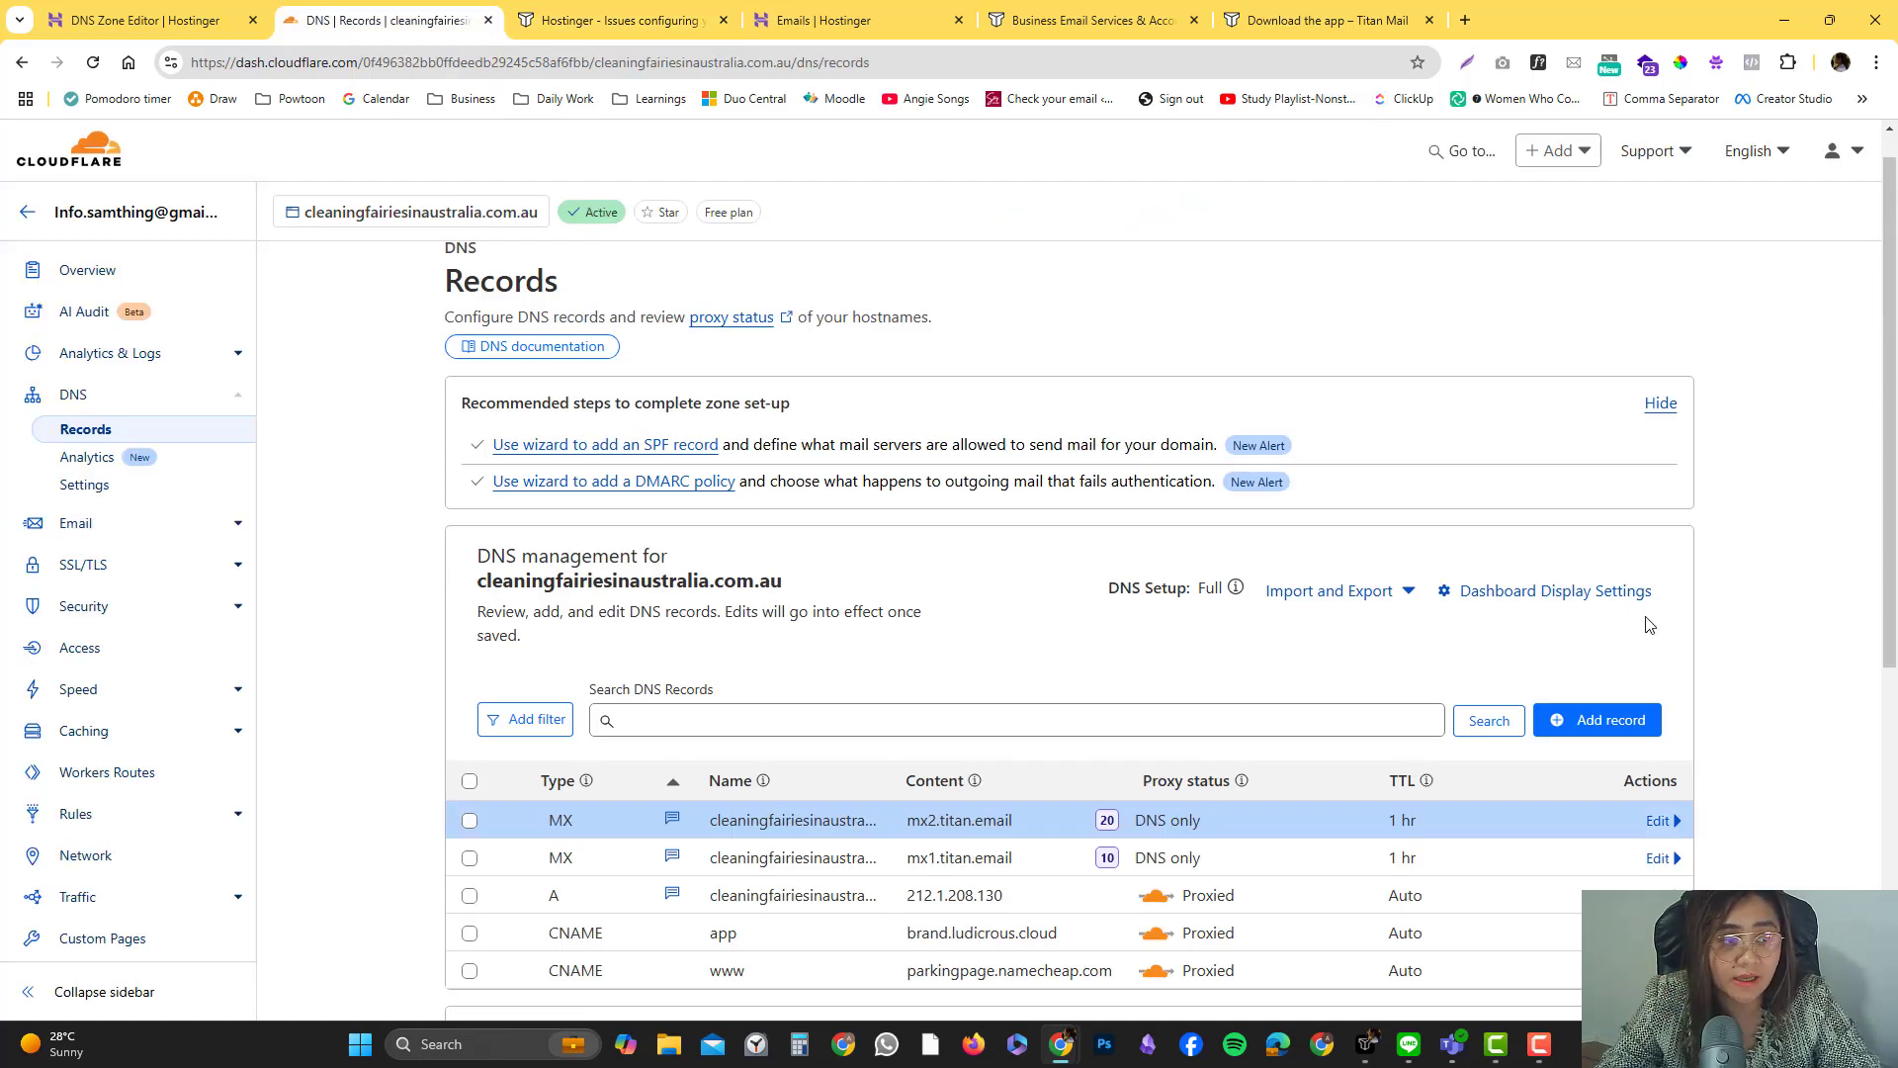
left_click(1649, 719)
scroll(1167, 672, "down", 5)
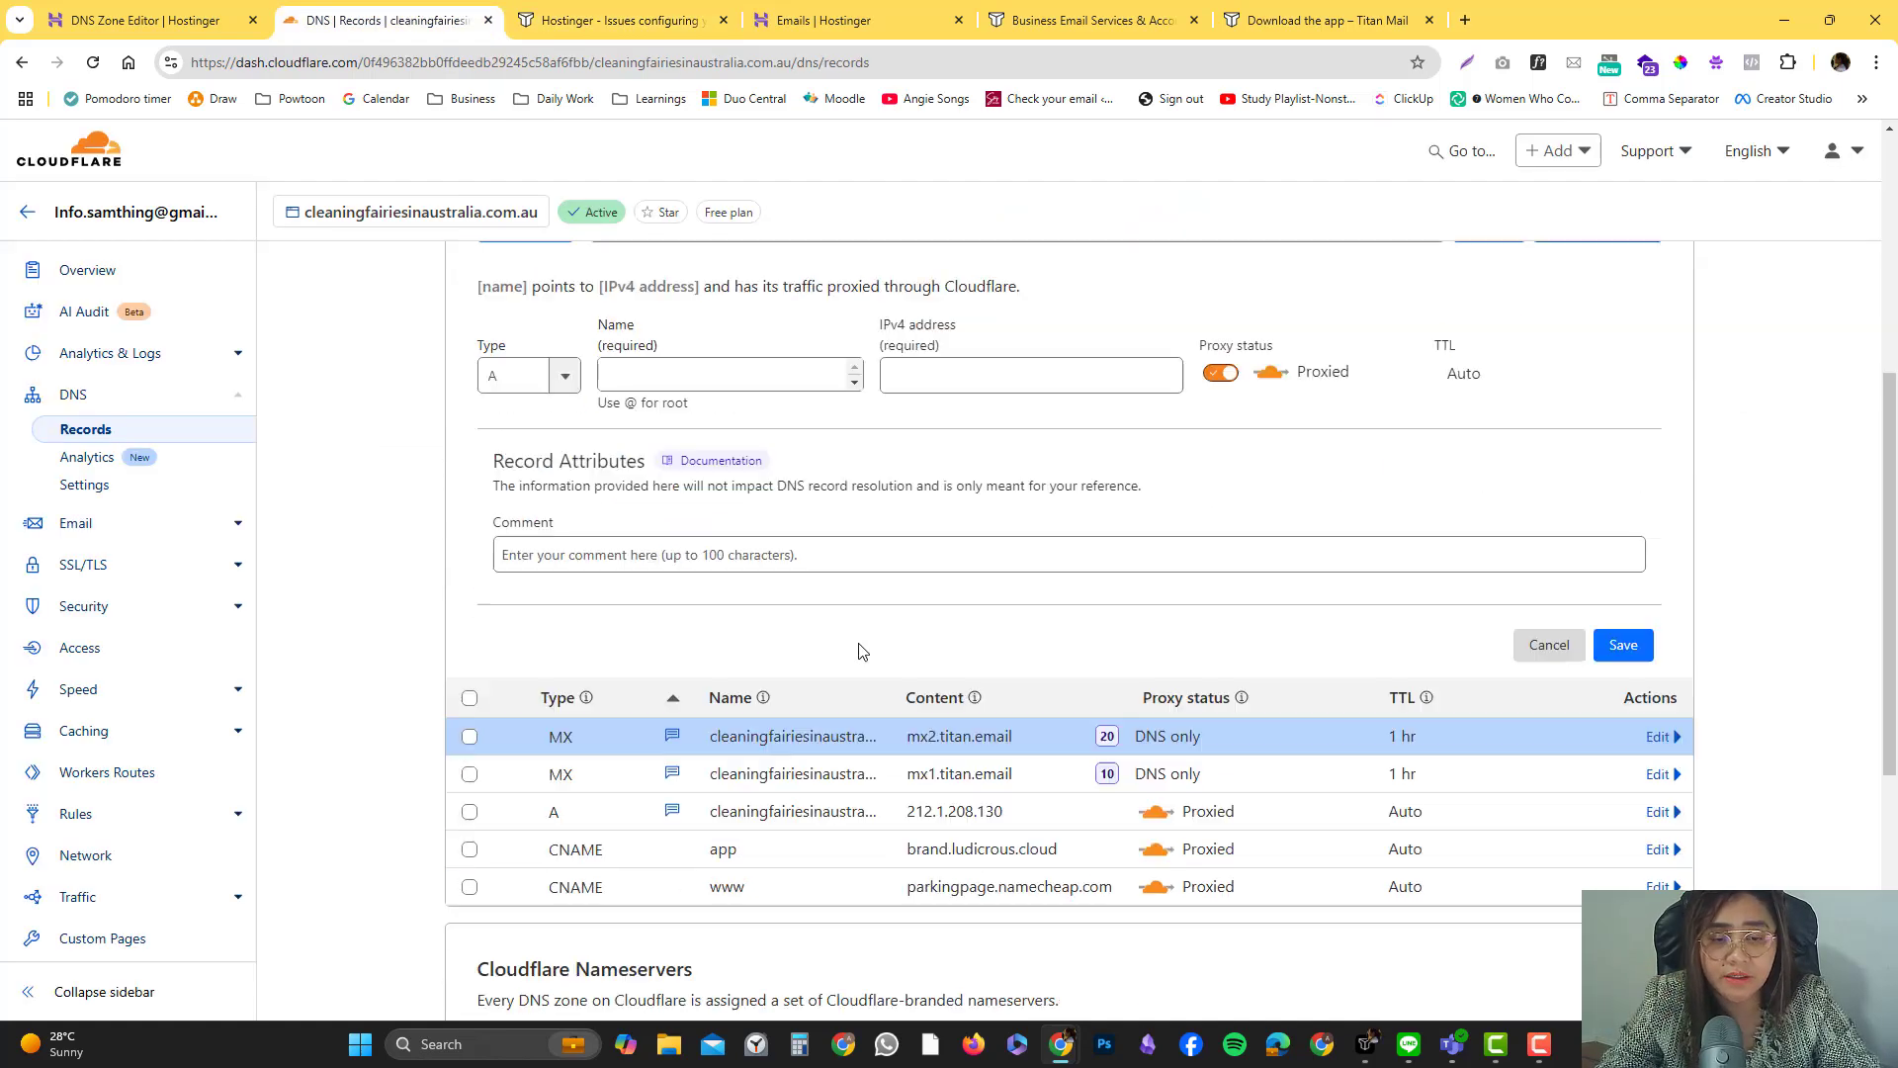
left_click(576, 372)
type("TXC")
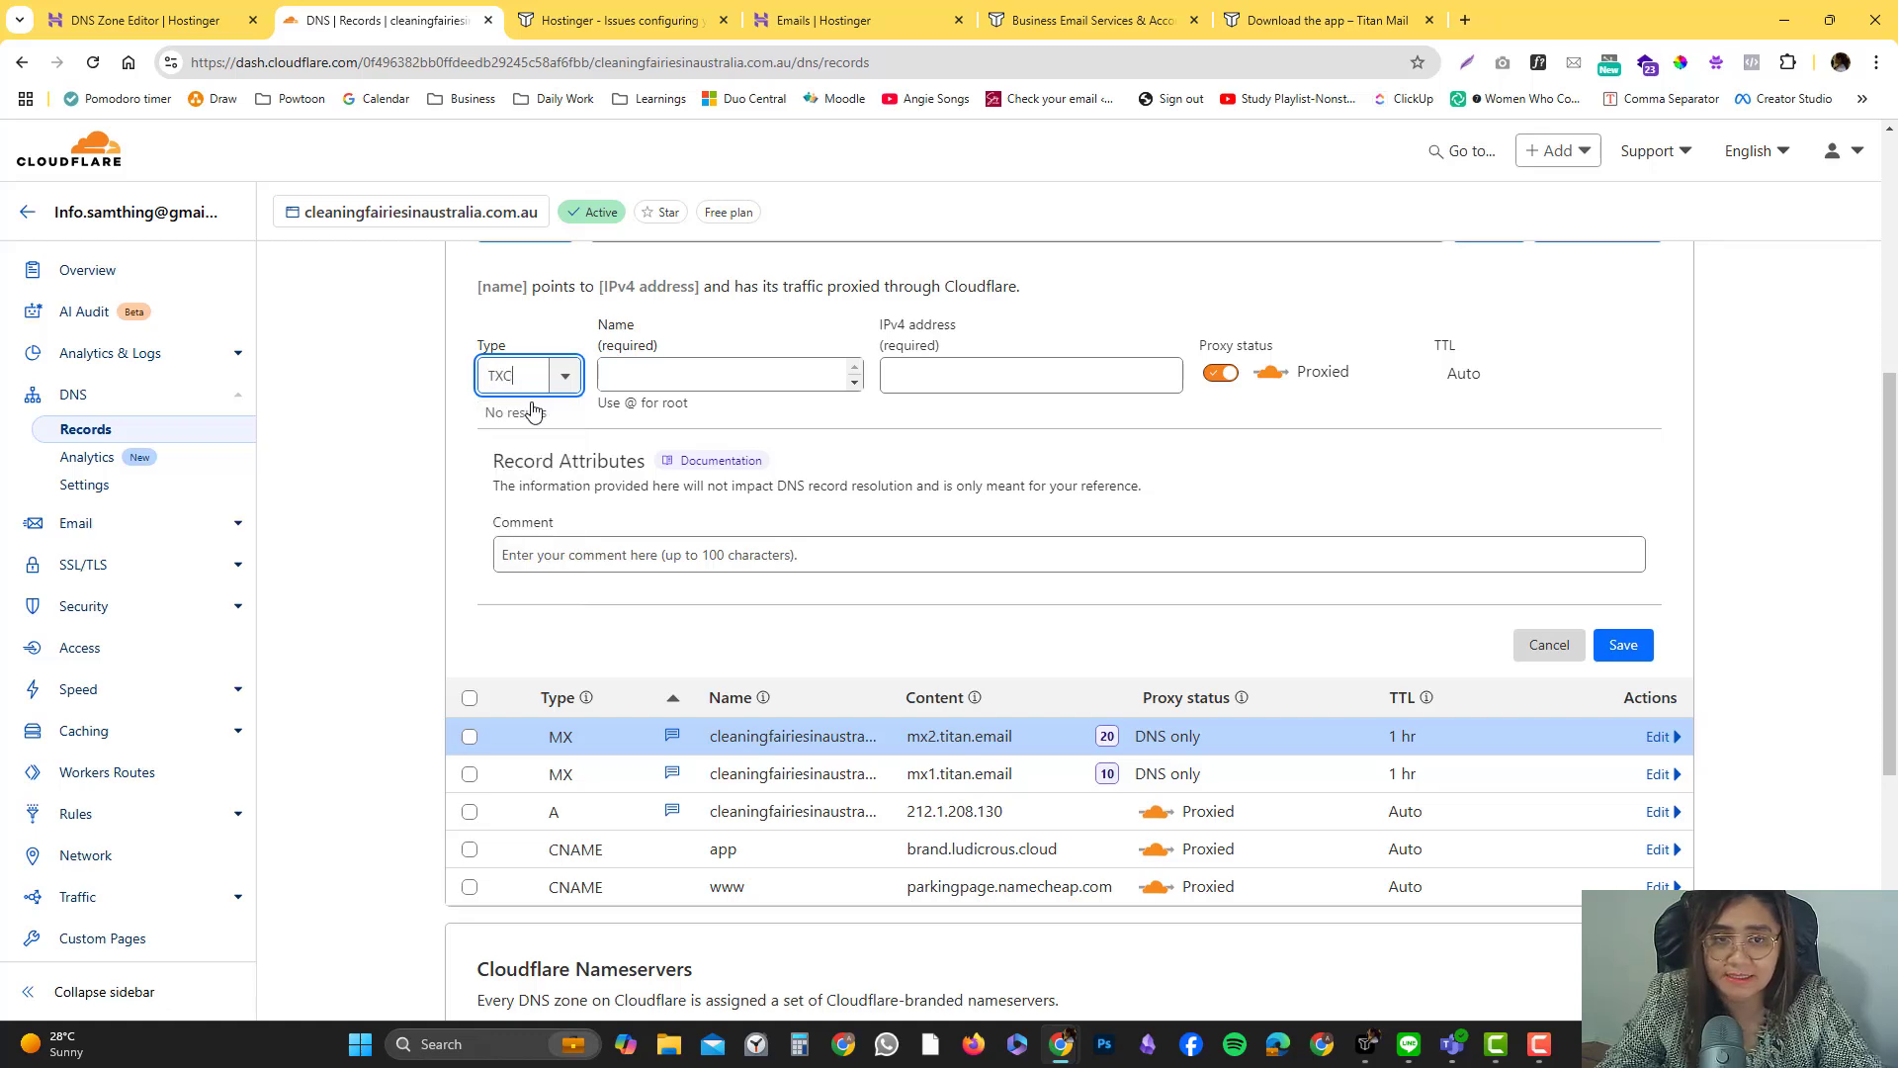
key("BackSpace")
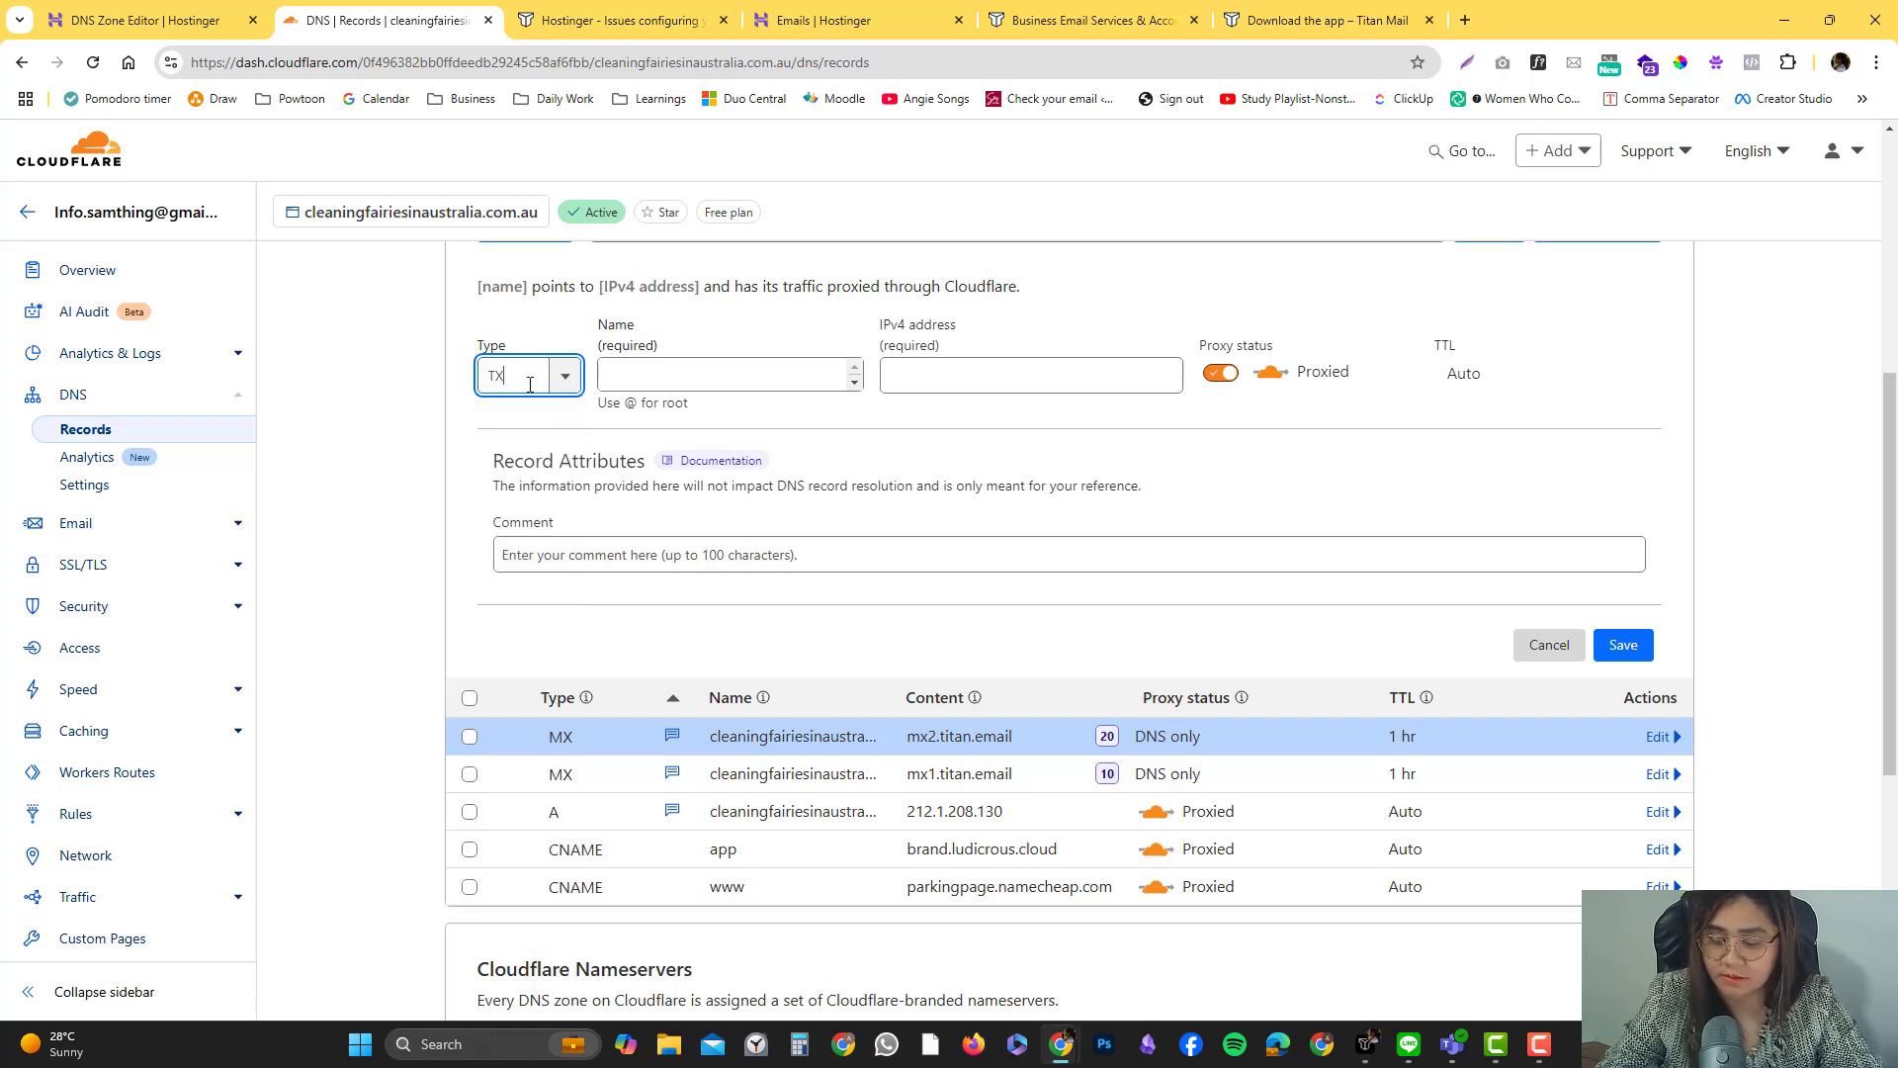
type("T")
key("Return")
left_click(657, 375)
type("@")
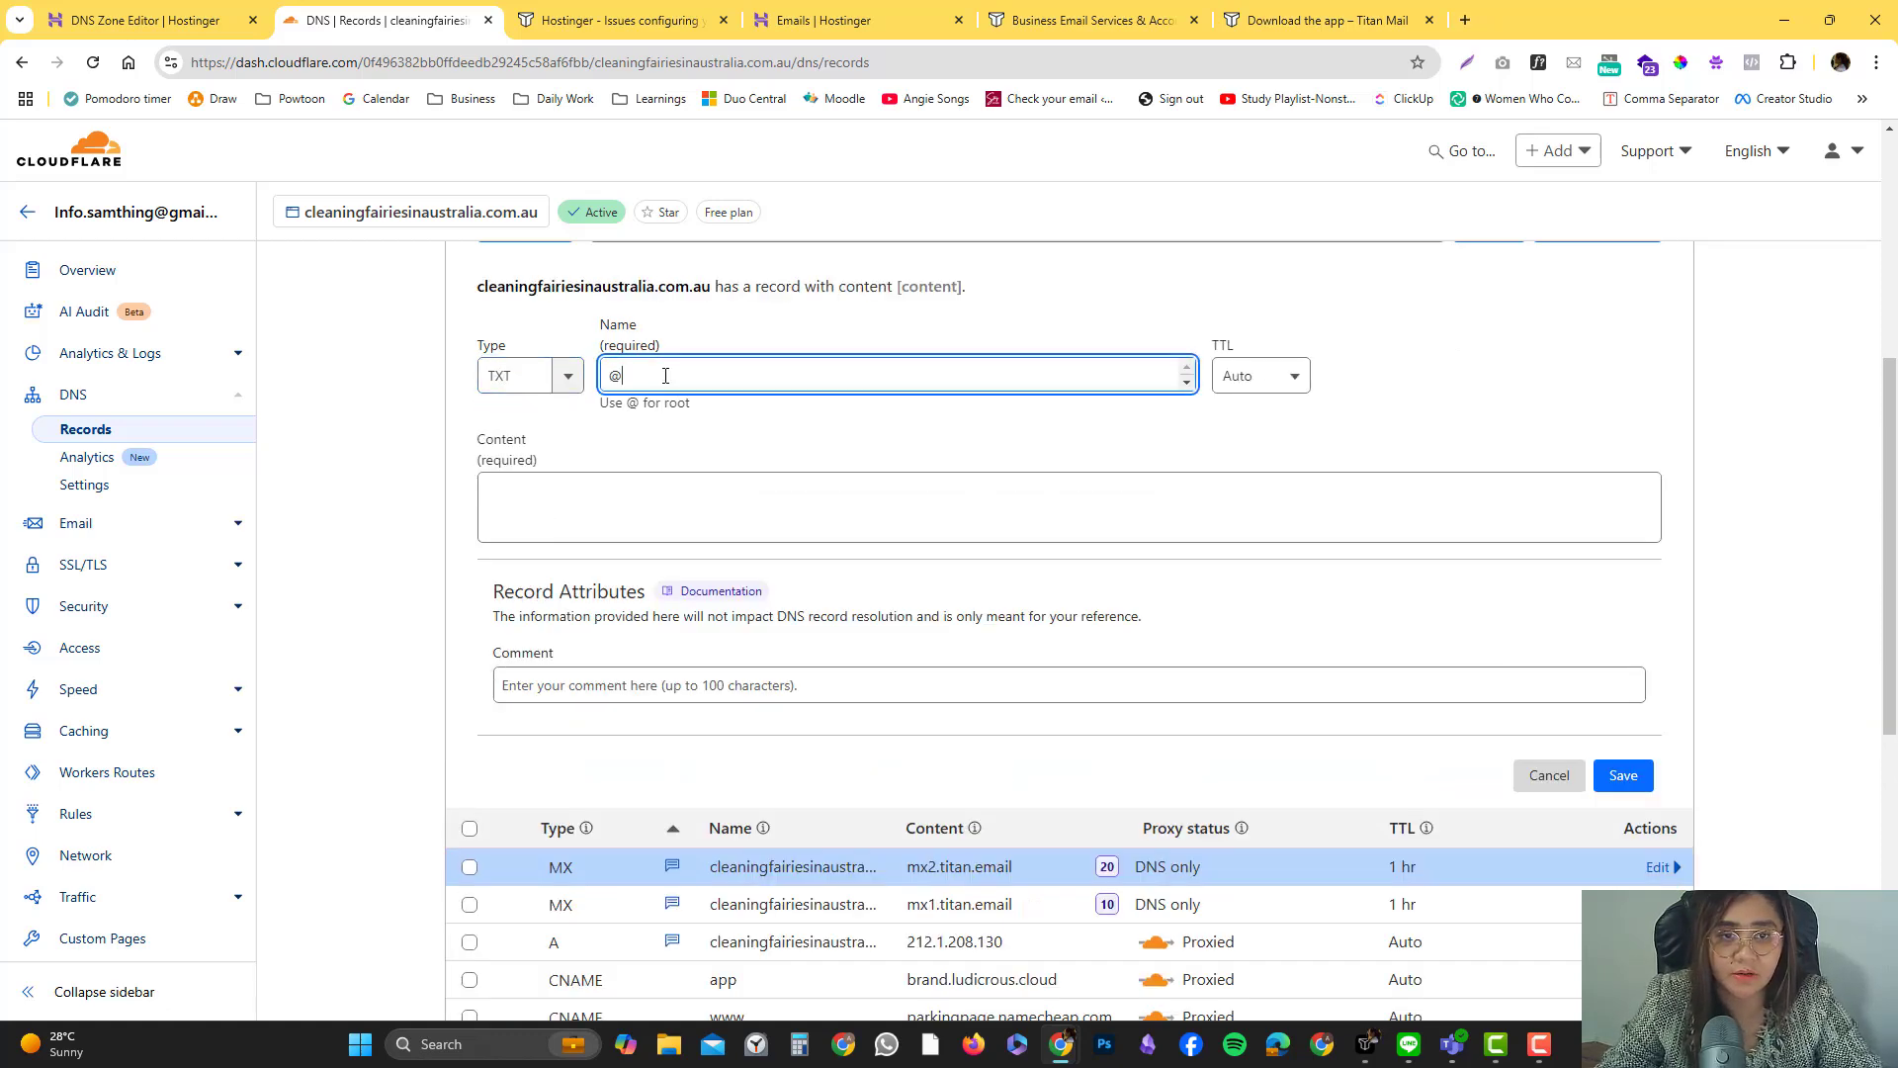
left_click(501, 497)
Paste v=spf1 include:spf.titan.email ~all as content, set TTL 1 hr, add an SPF comment, save
left_click(608, 20)
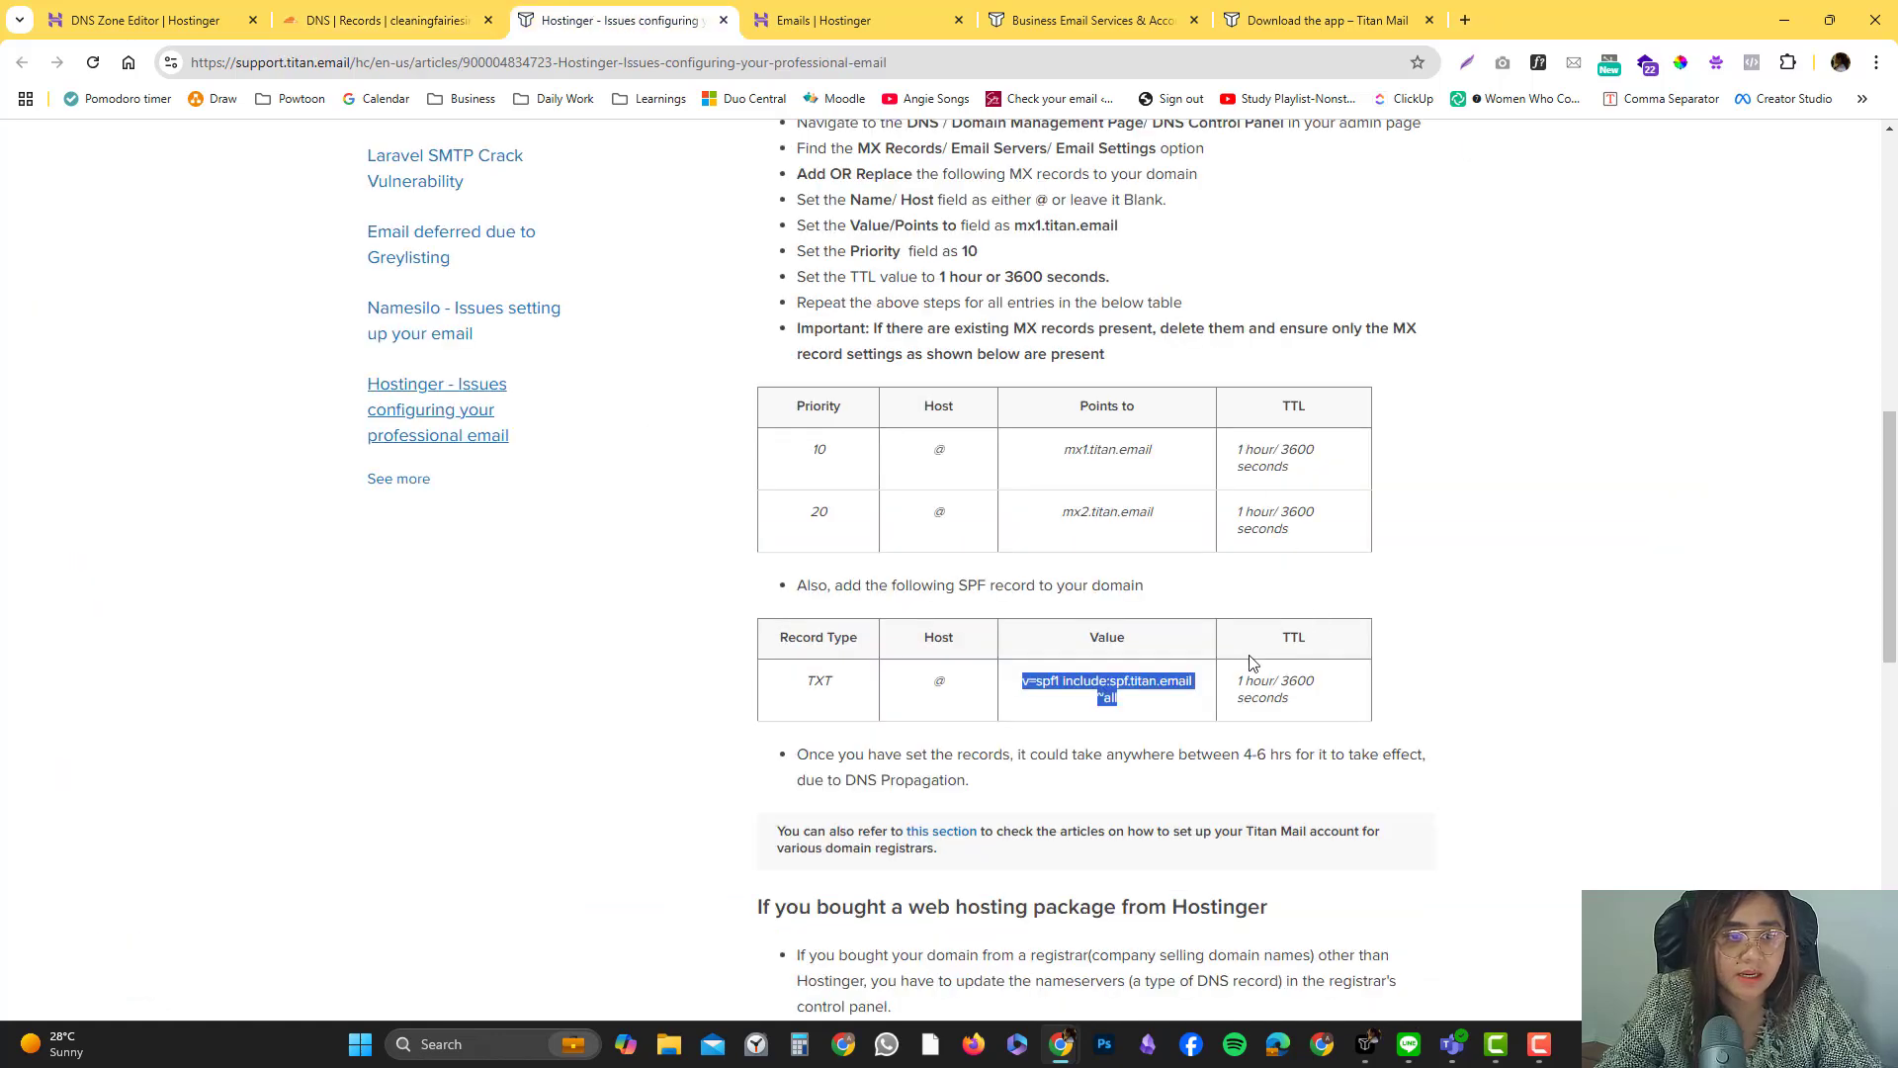
left_click(420, 13)
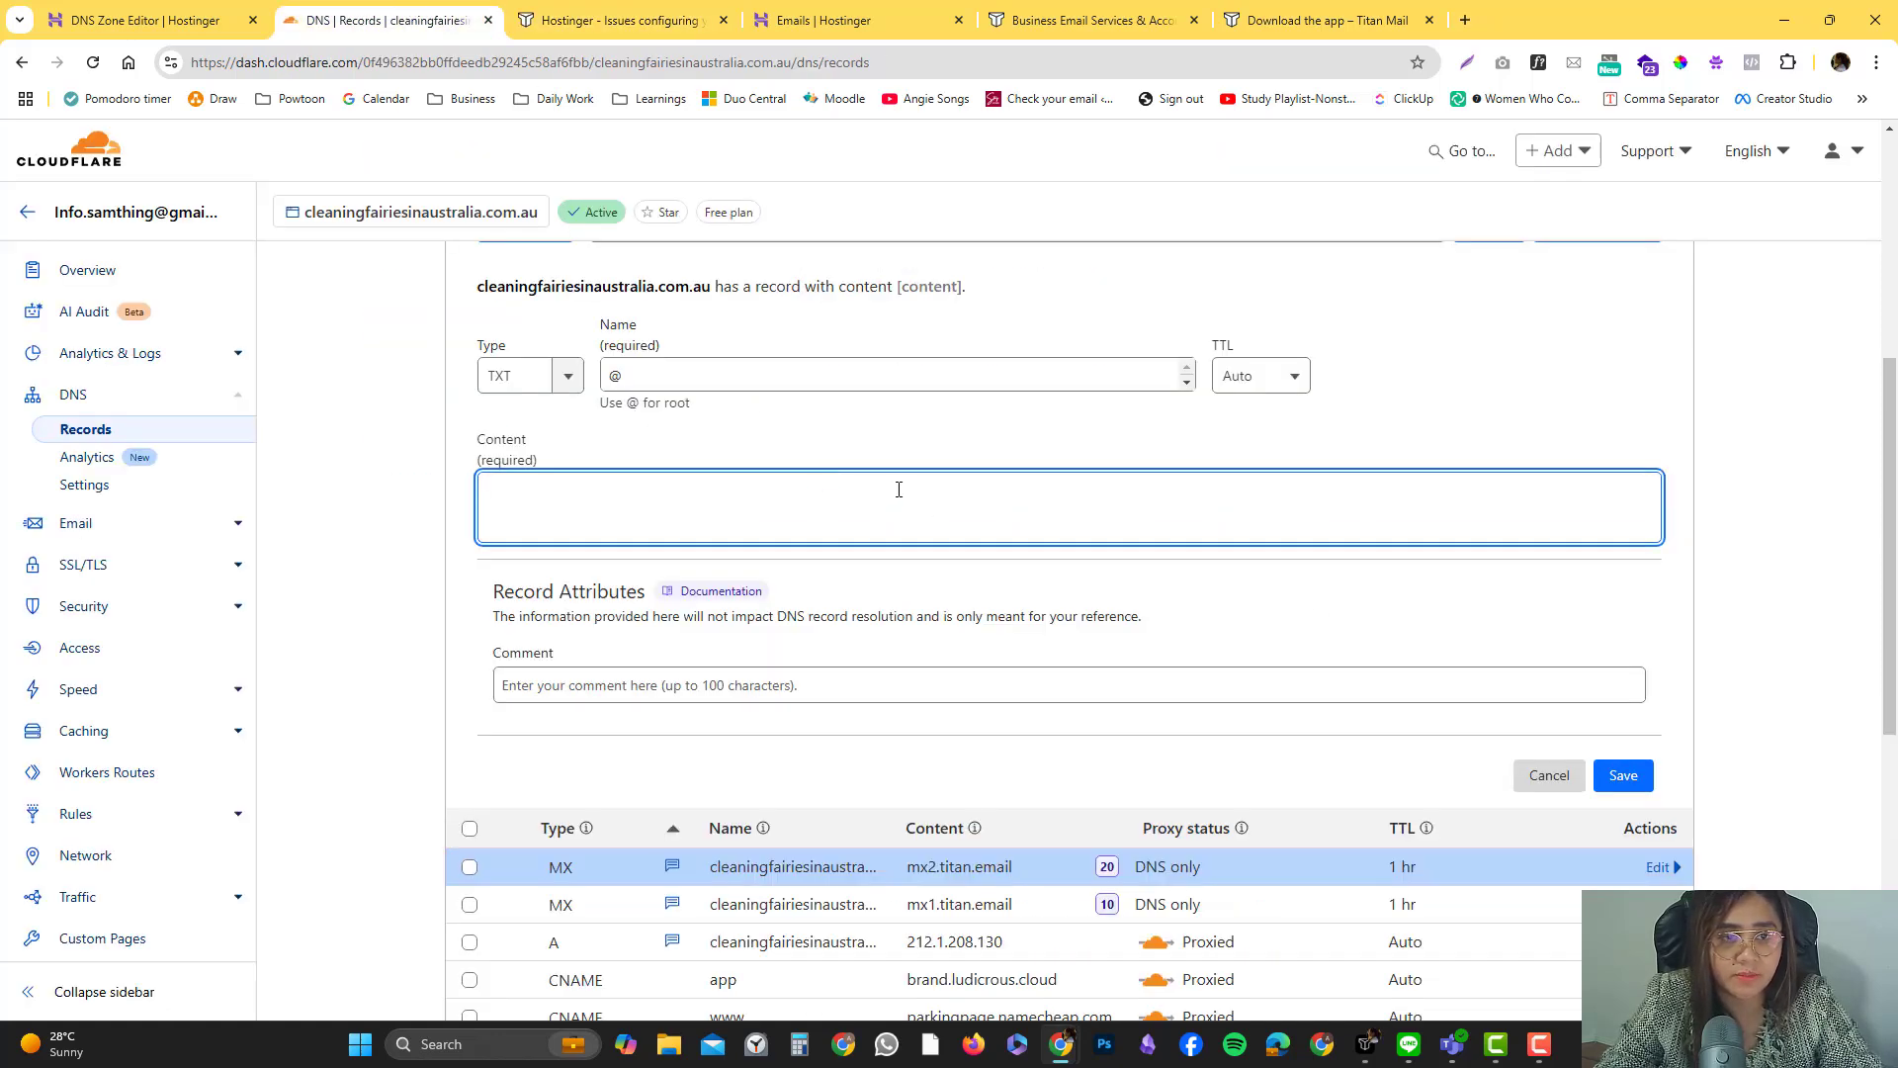
type("v=spf1 include:spf.titan.email ~all")
left_click(619, 20)
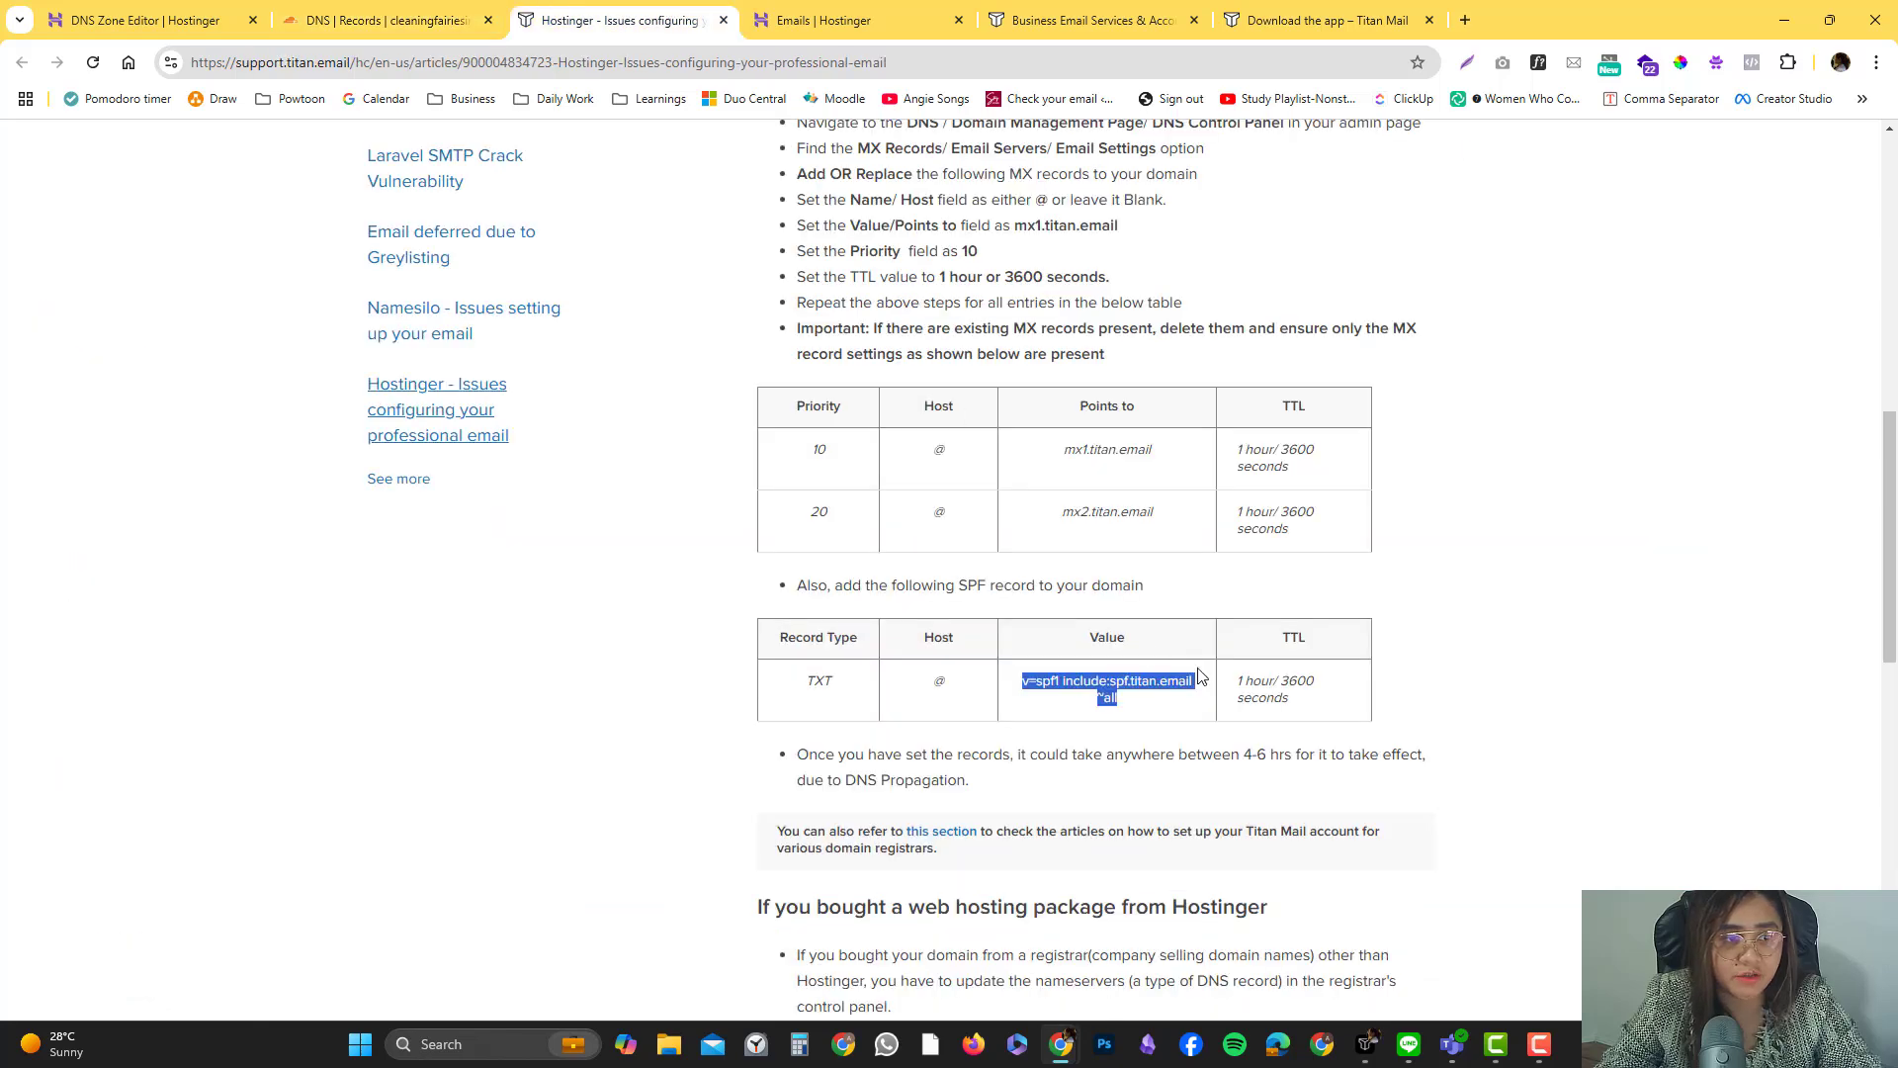
left_click(322, 22)
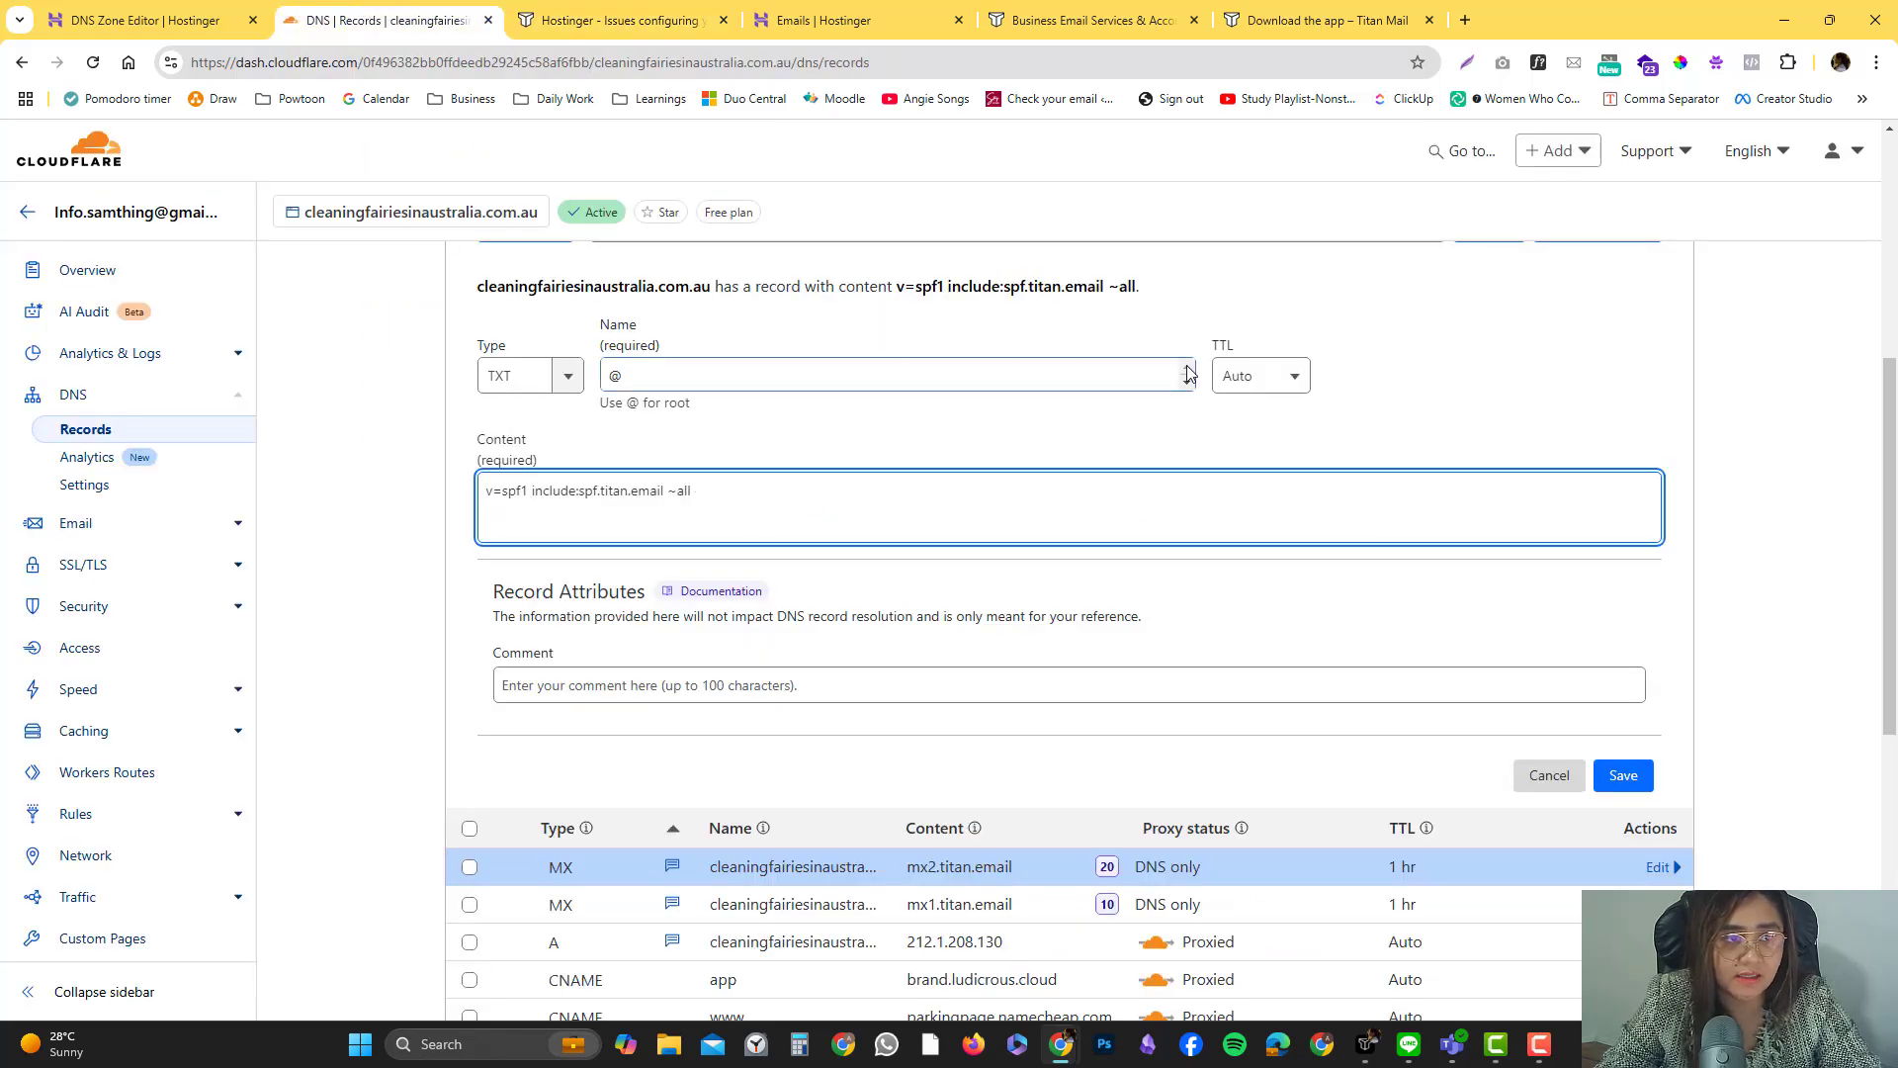
left_click(1261, 375)
scroll(1248, 534, "down", 2)
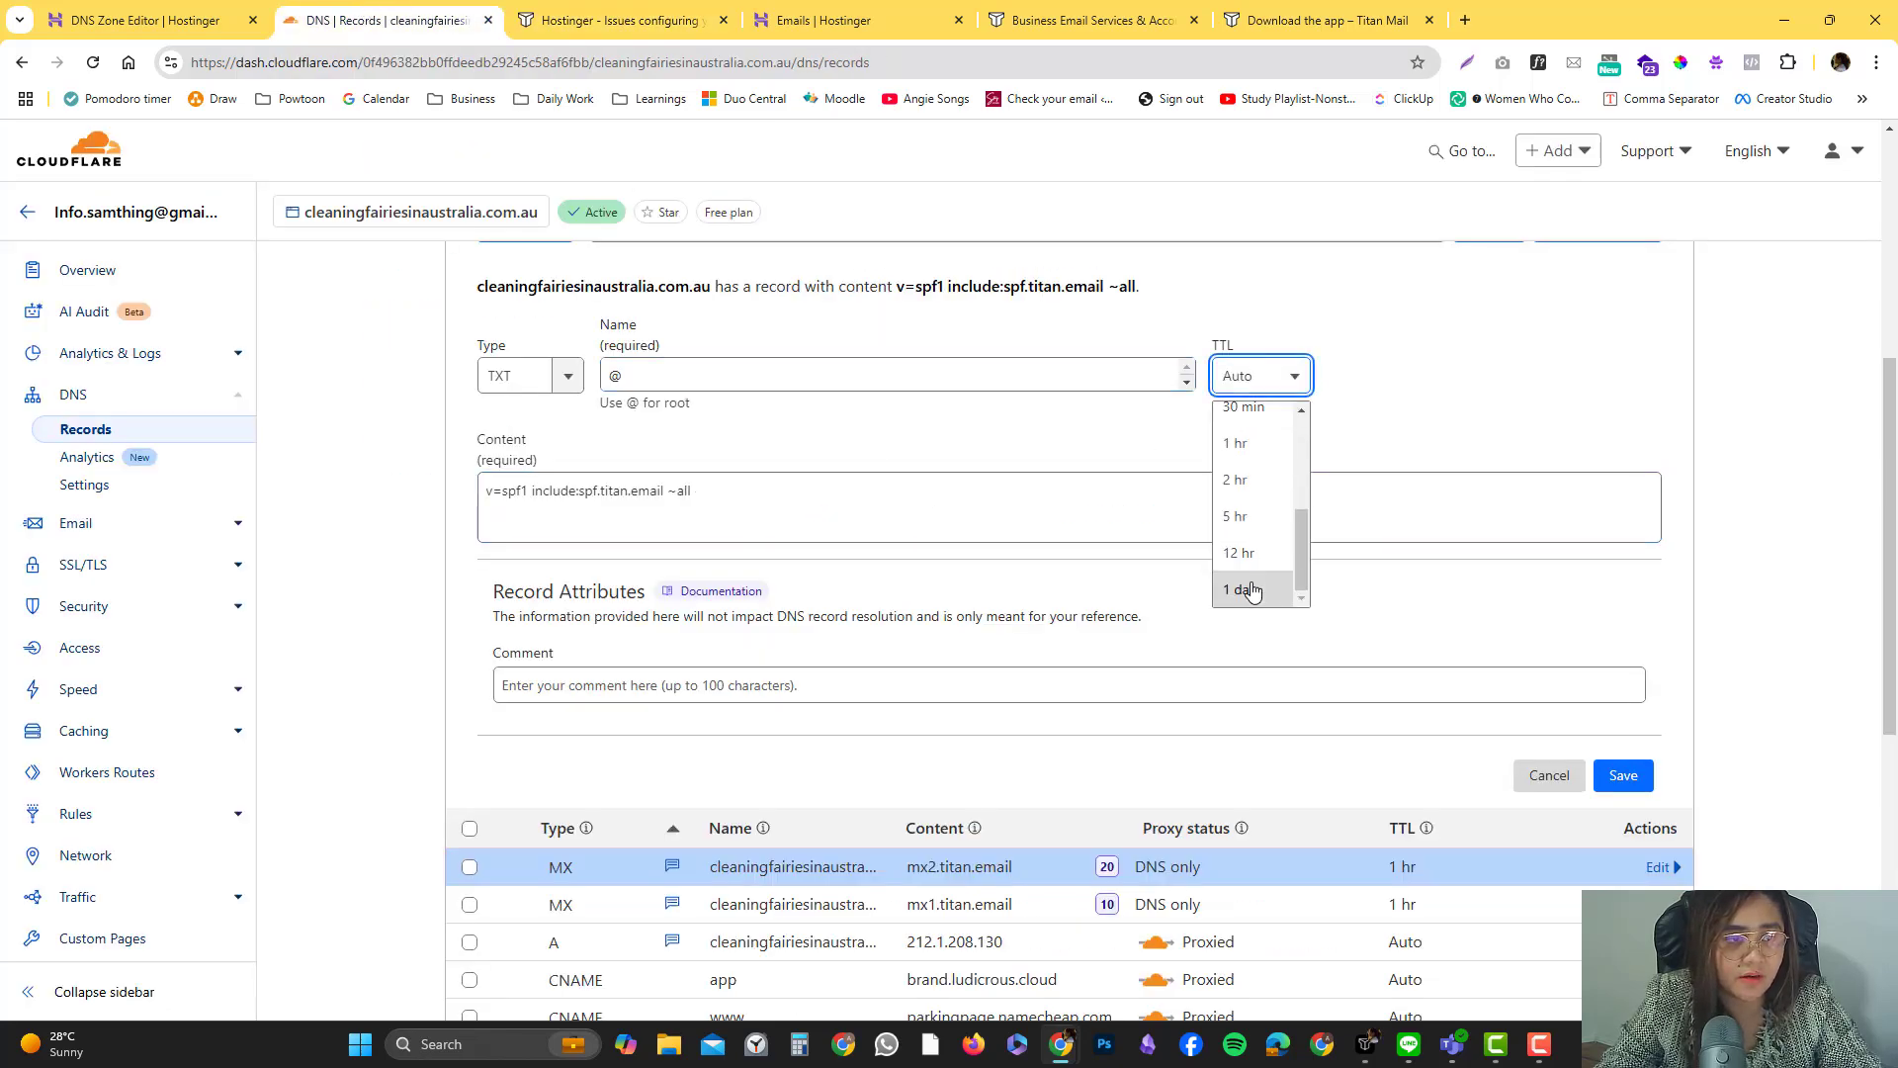
left_click(1248, 443)
left_click(717, 687)
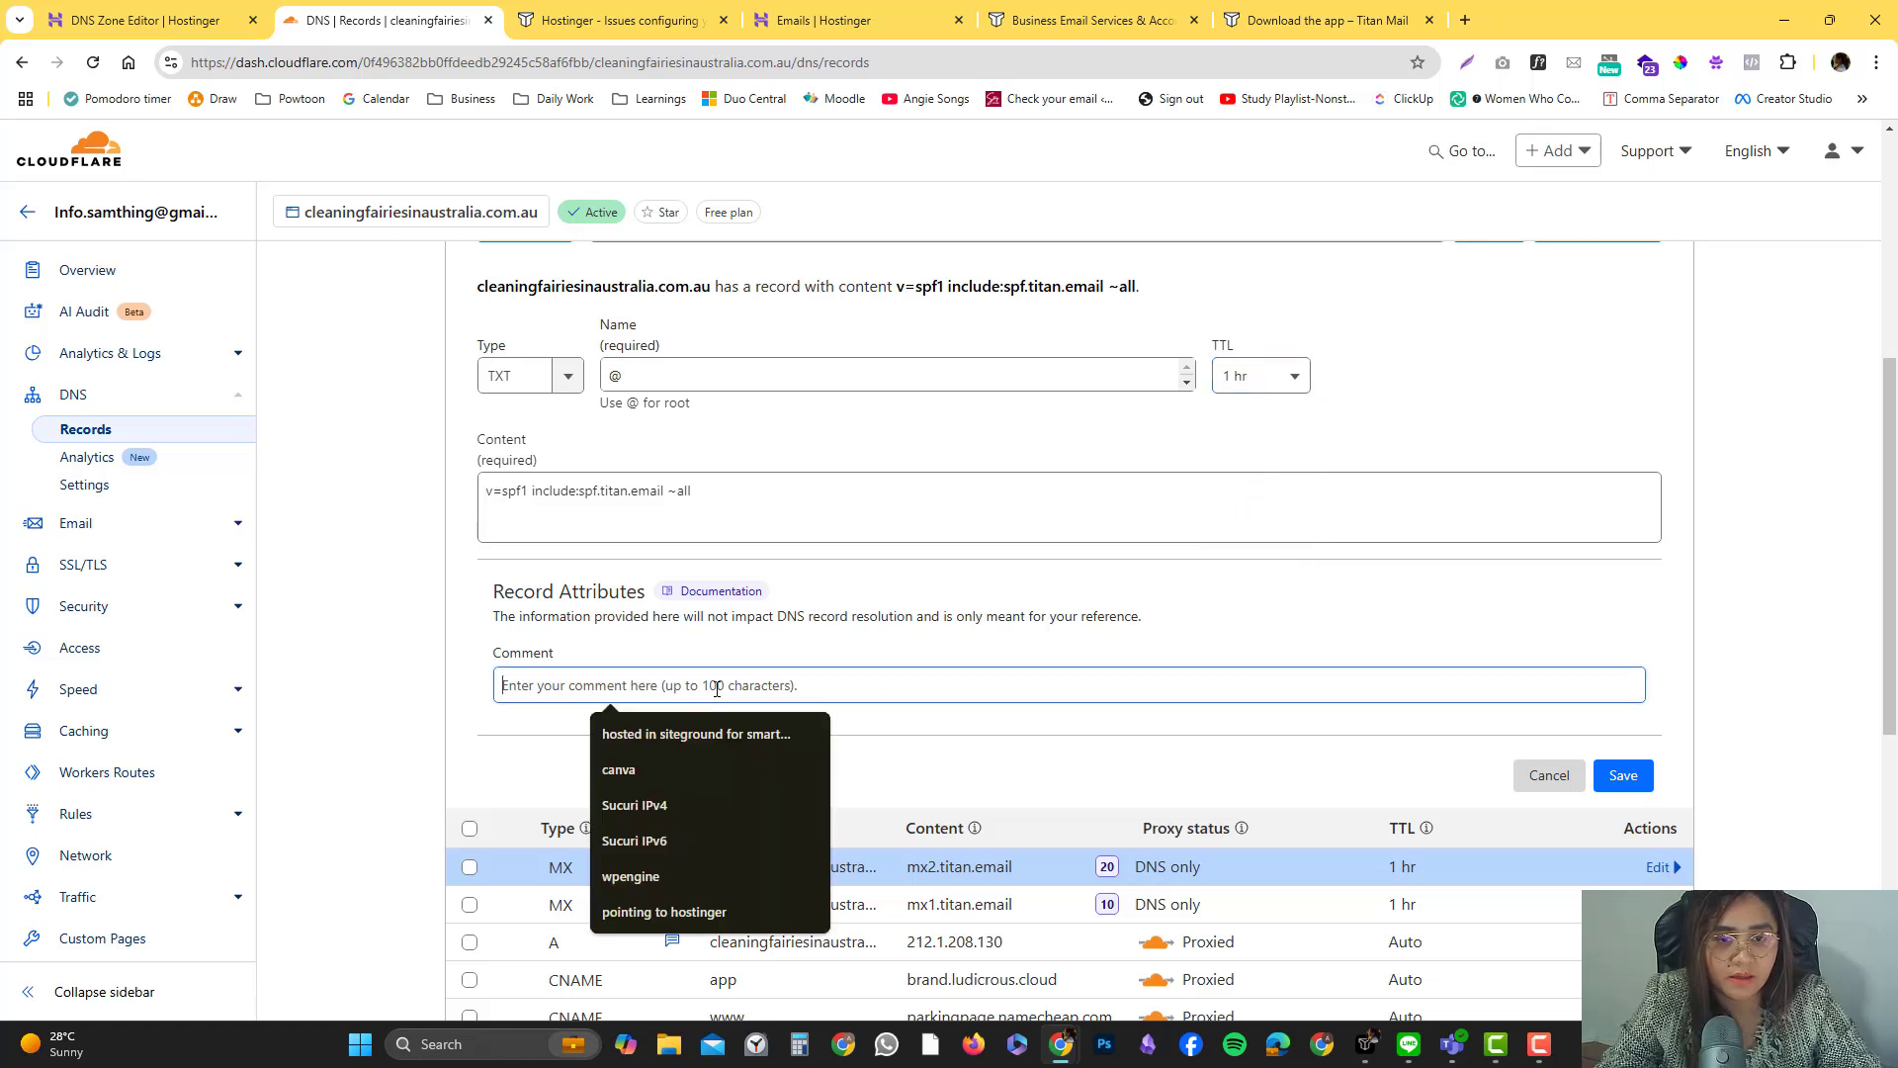
type("SPF records titan")
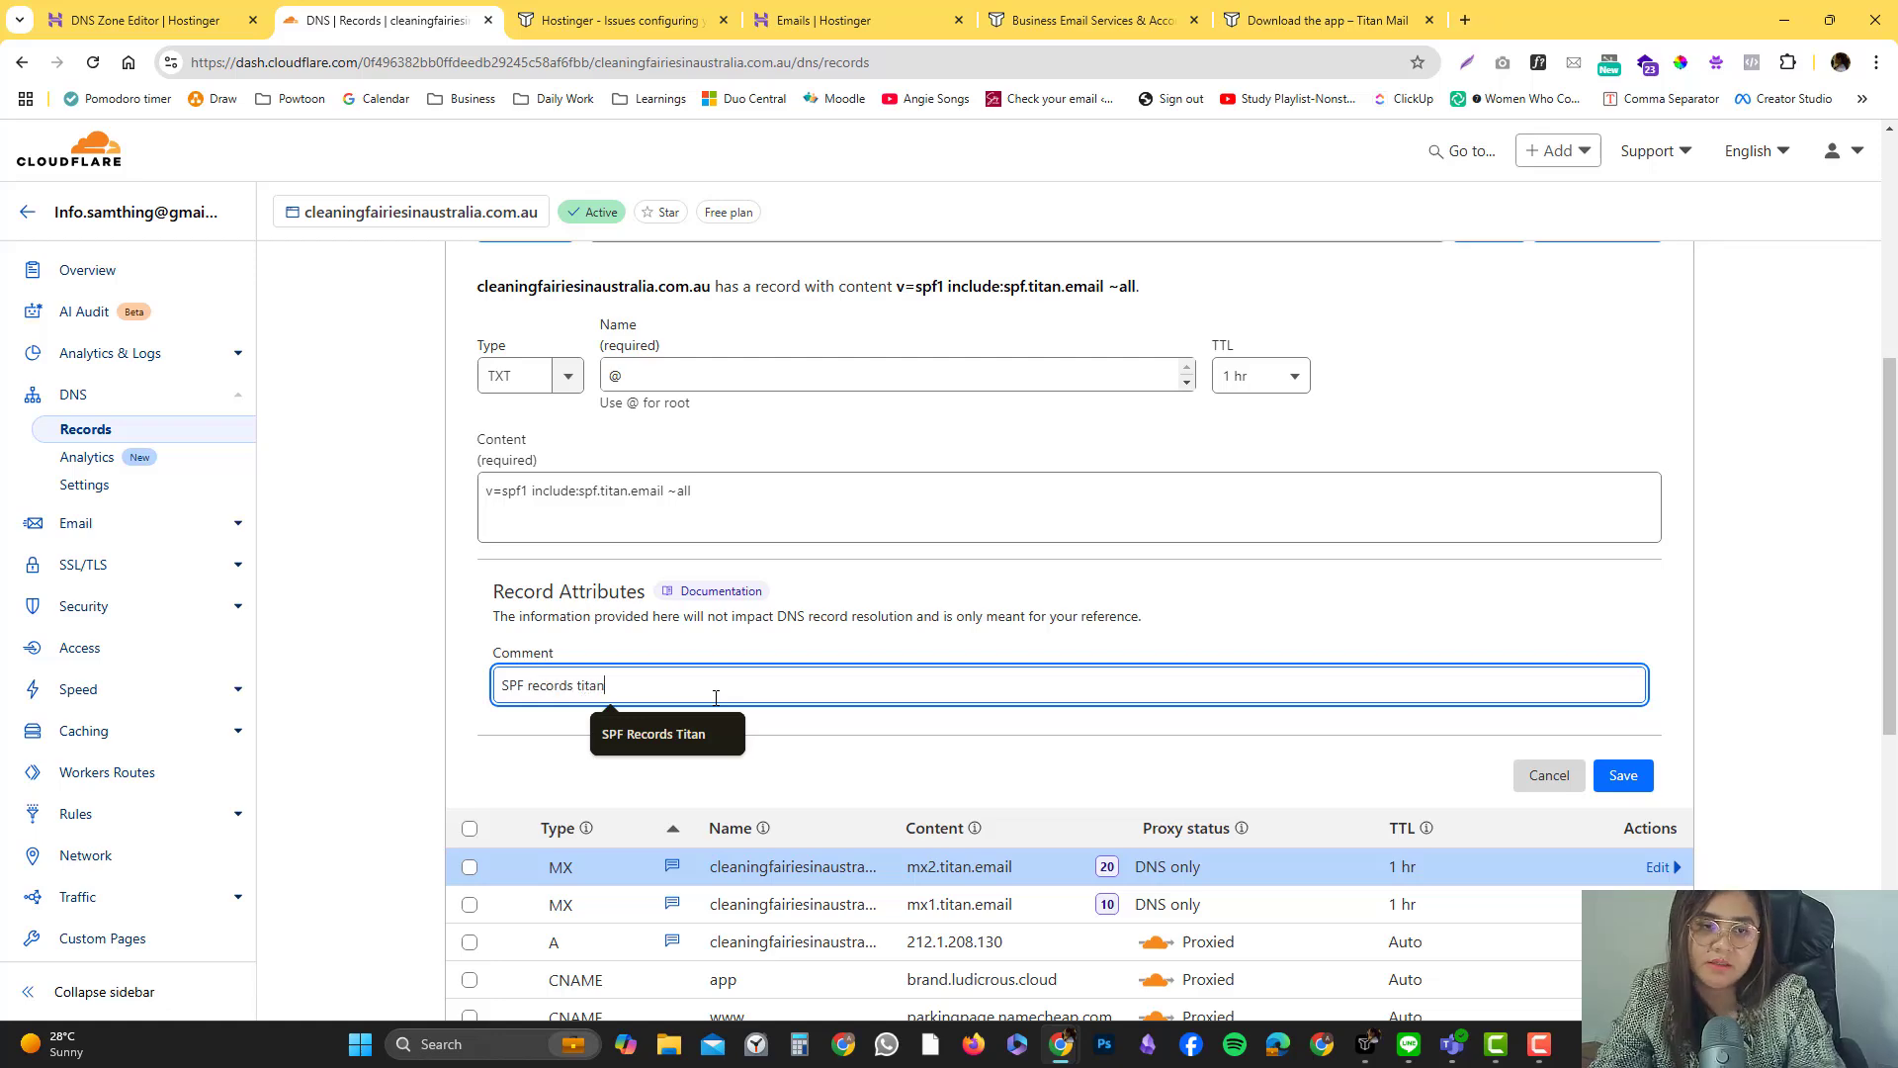
key("ctrl+a")
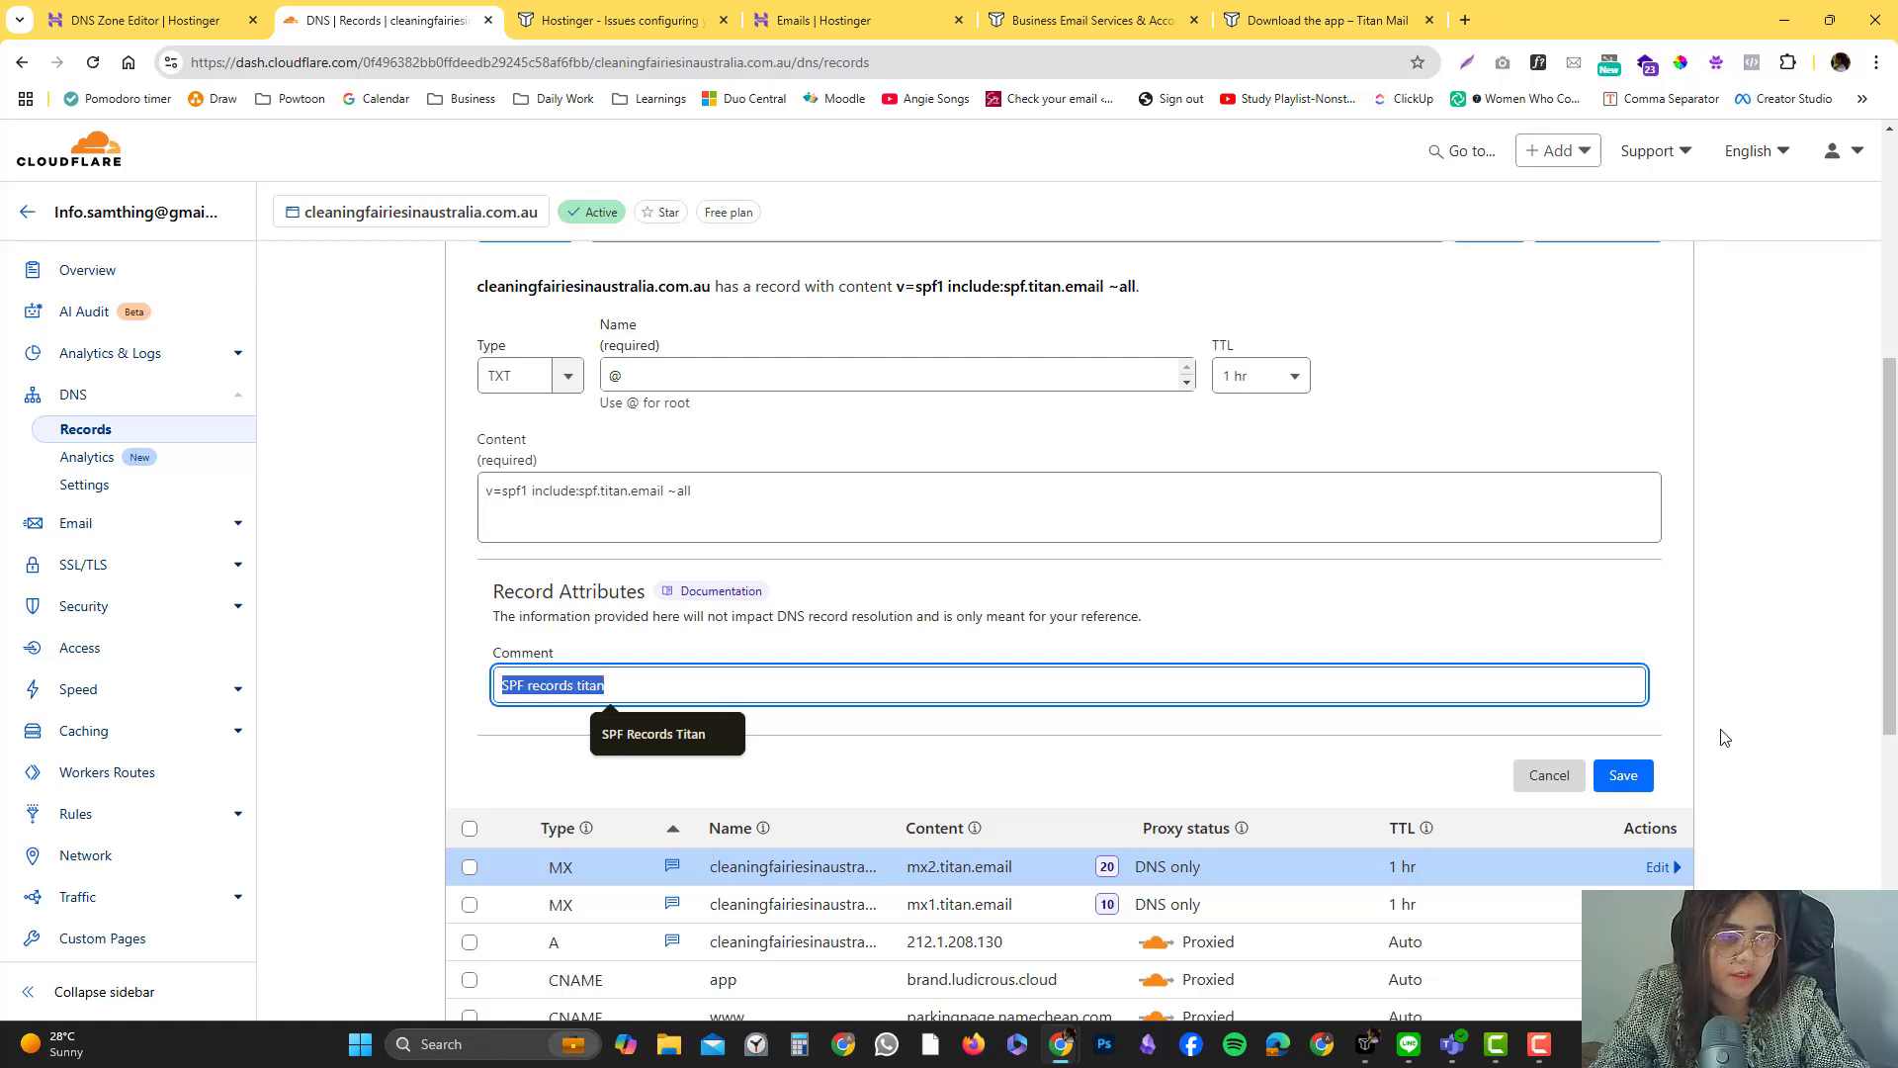
left_click(1623, 775)
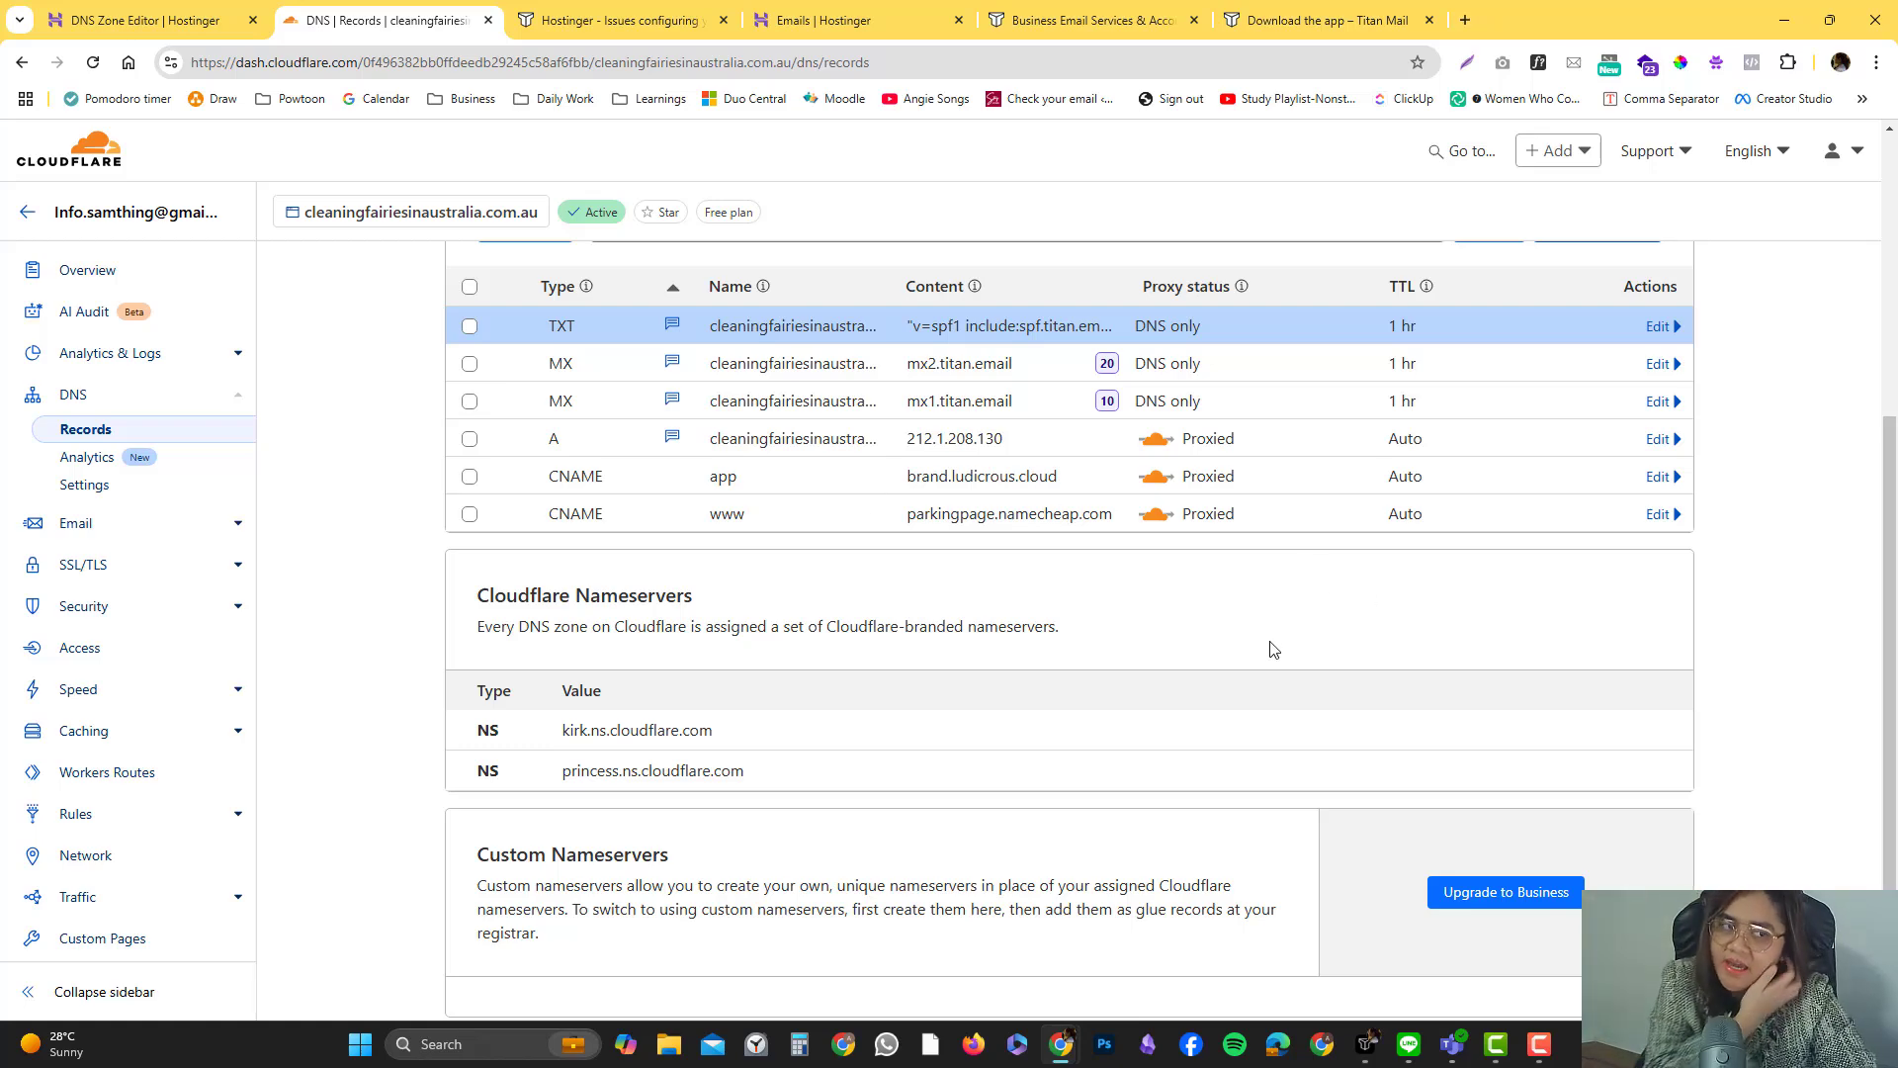
scroll(1142, 647, "up", 5)
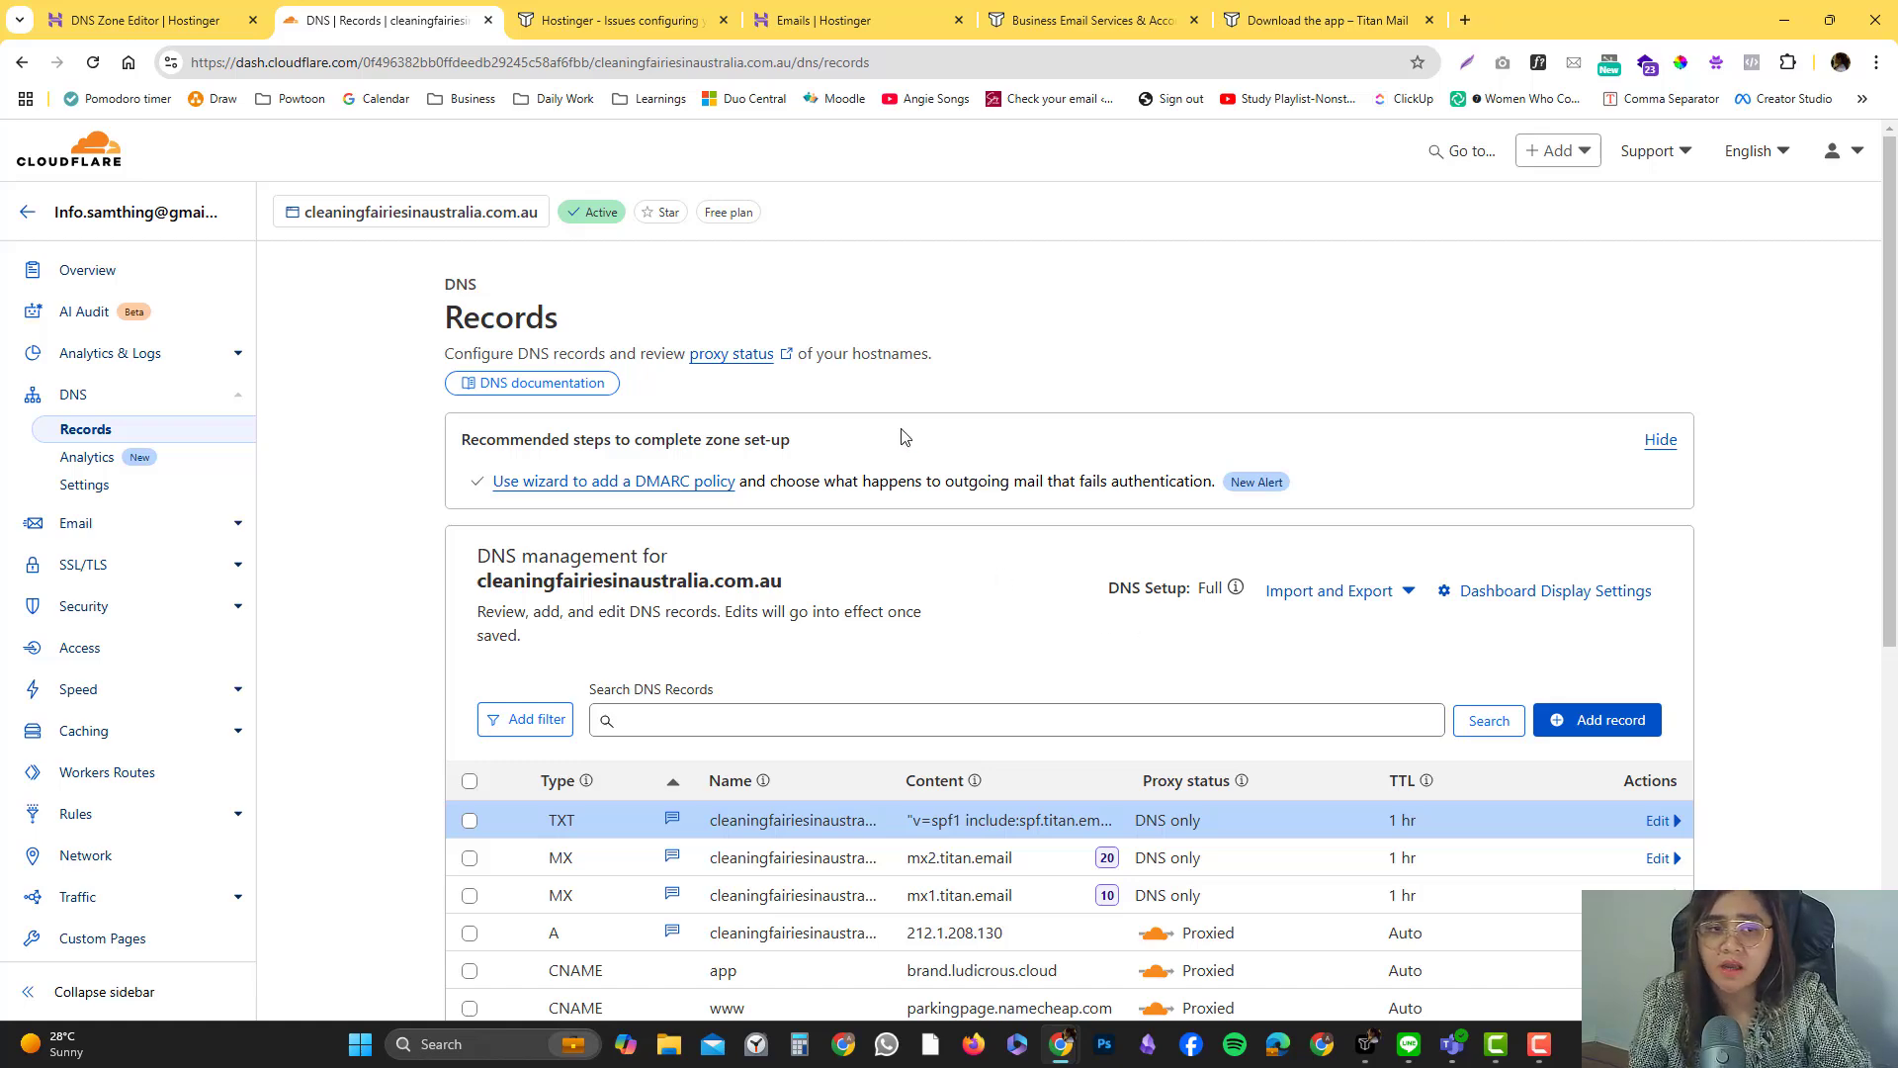
Recheck the domain's MX and SPF records in Titan Mail
key("ctrl+Tab")
scroll(936, 608, "up", 10)
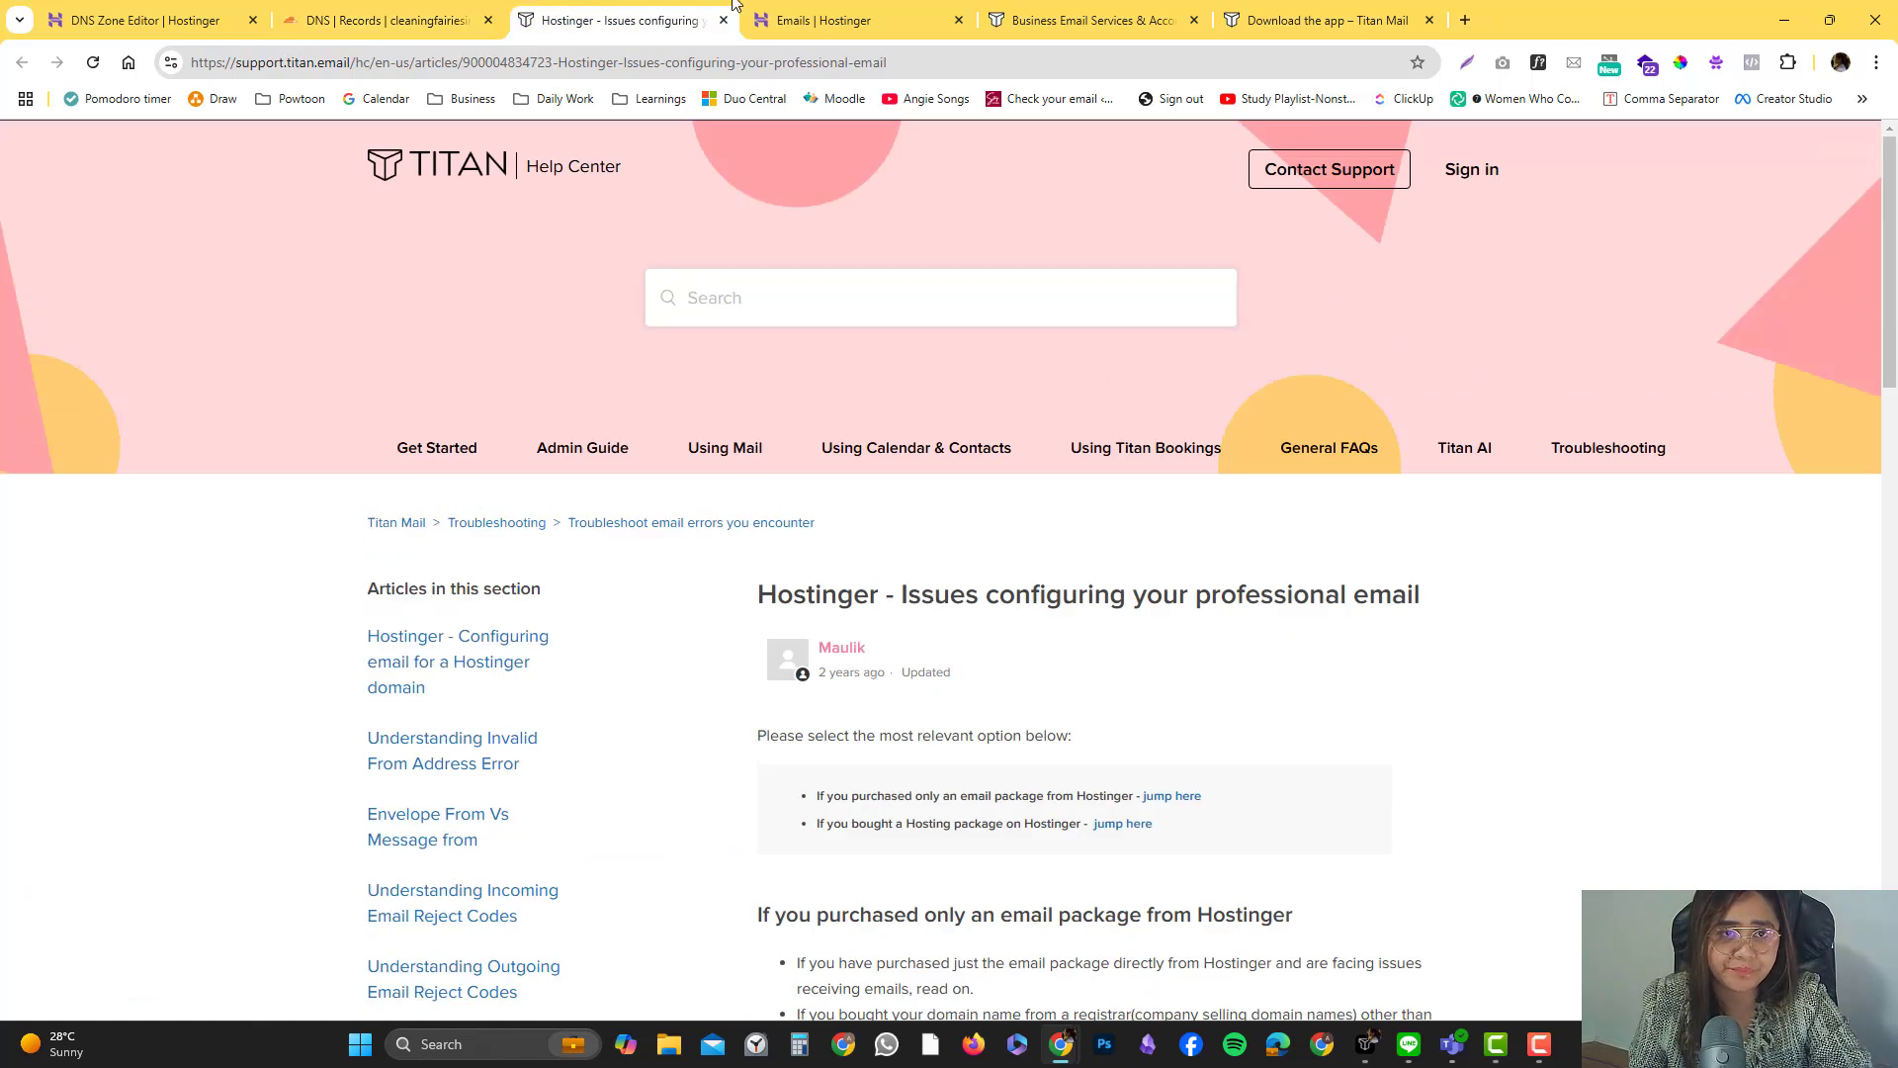
key("ctrl+Tab")
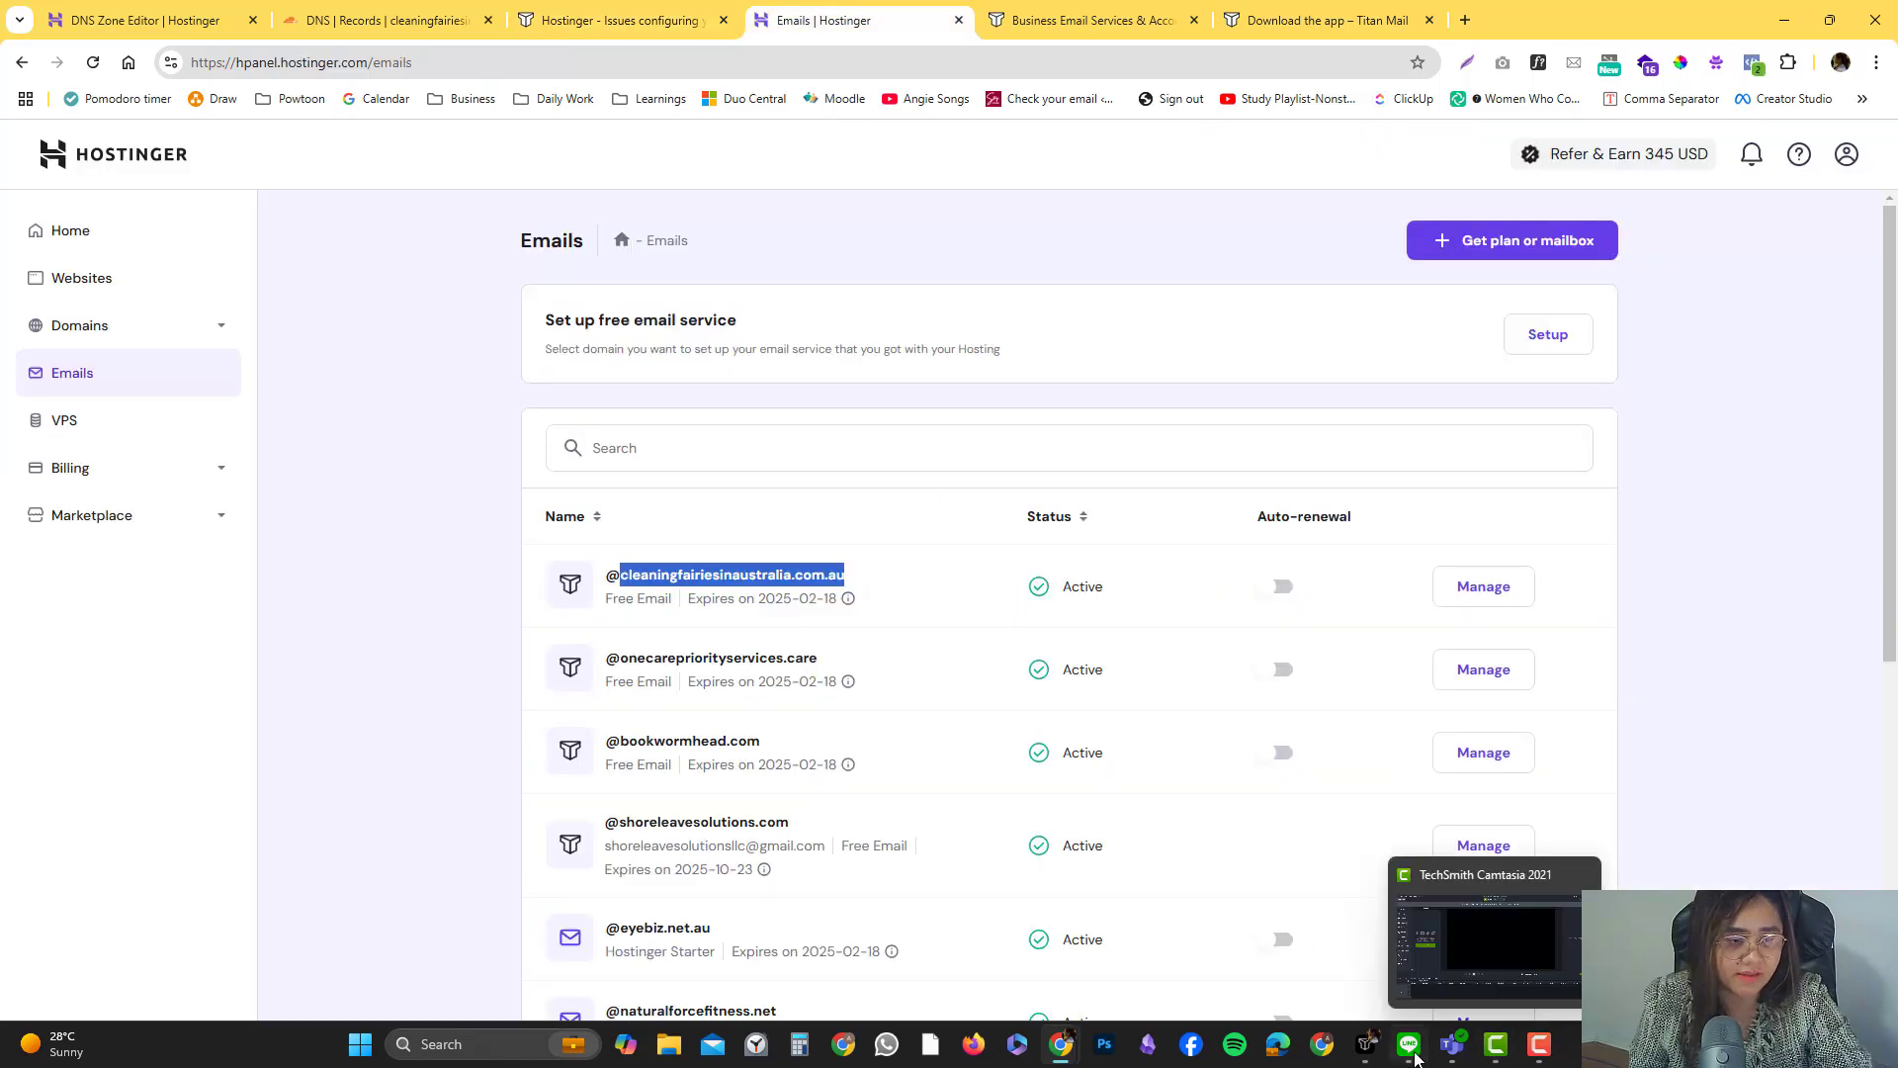
key("alt+Tab")
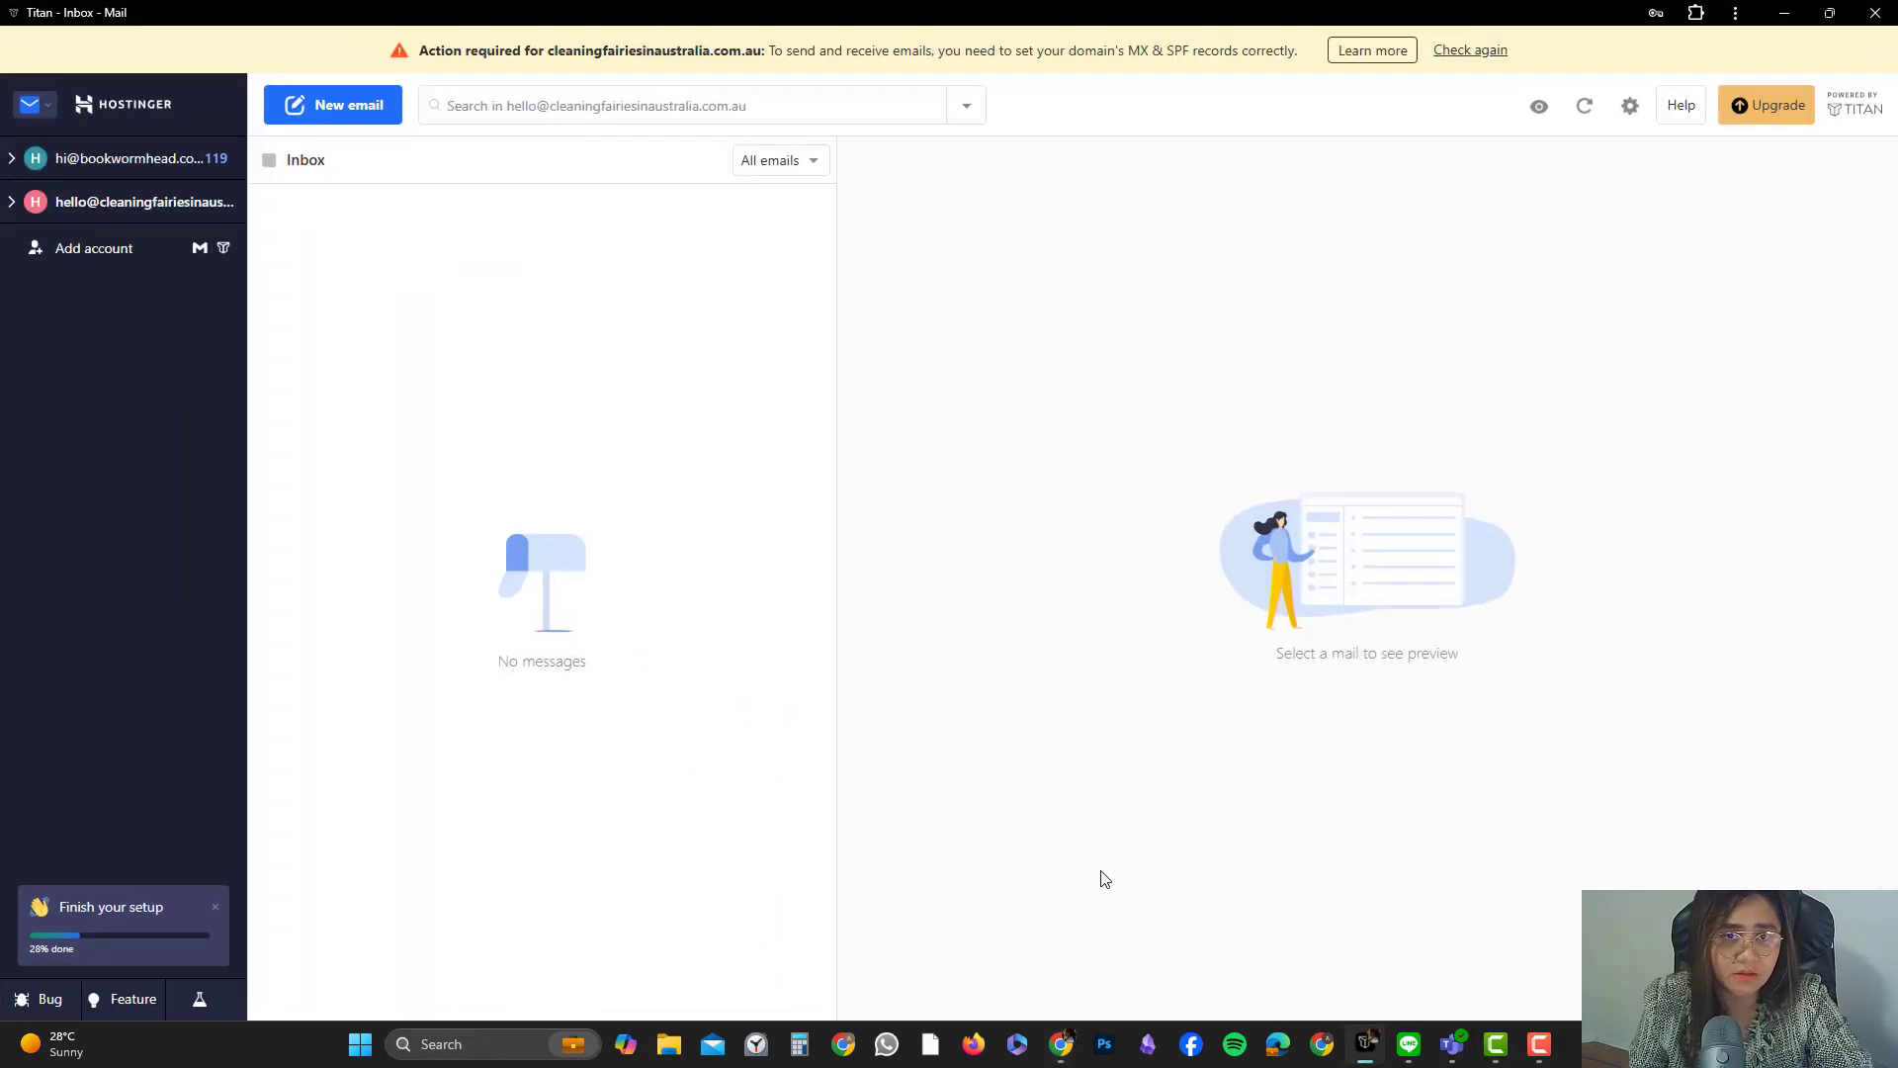
left_click(1470, 53)
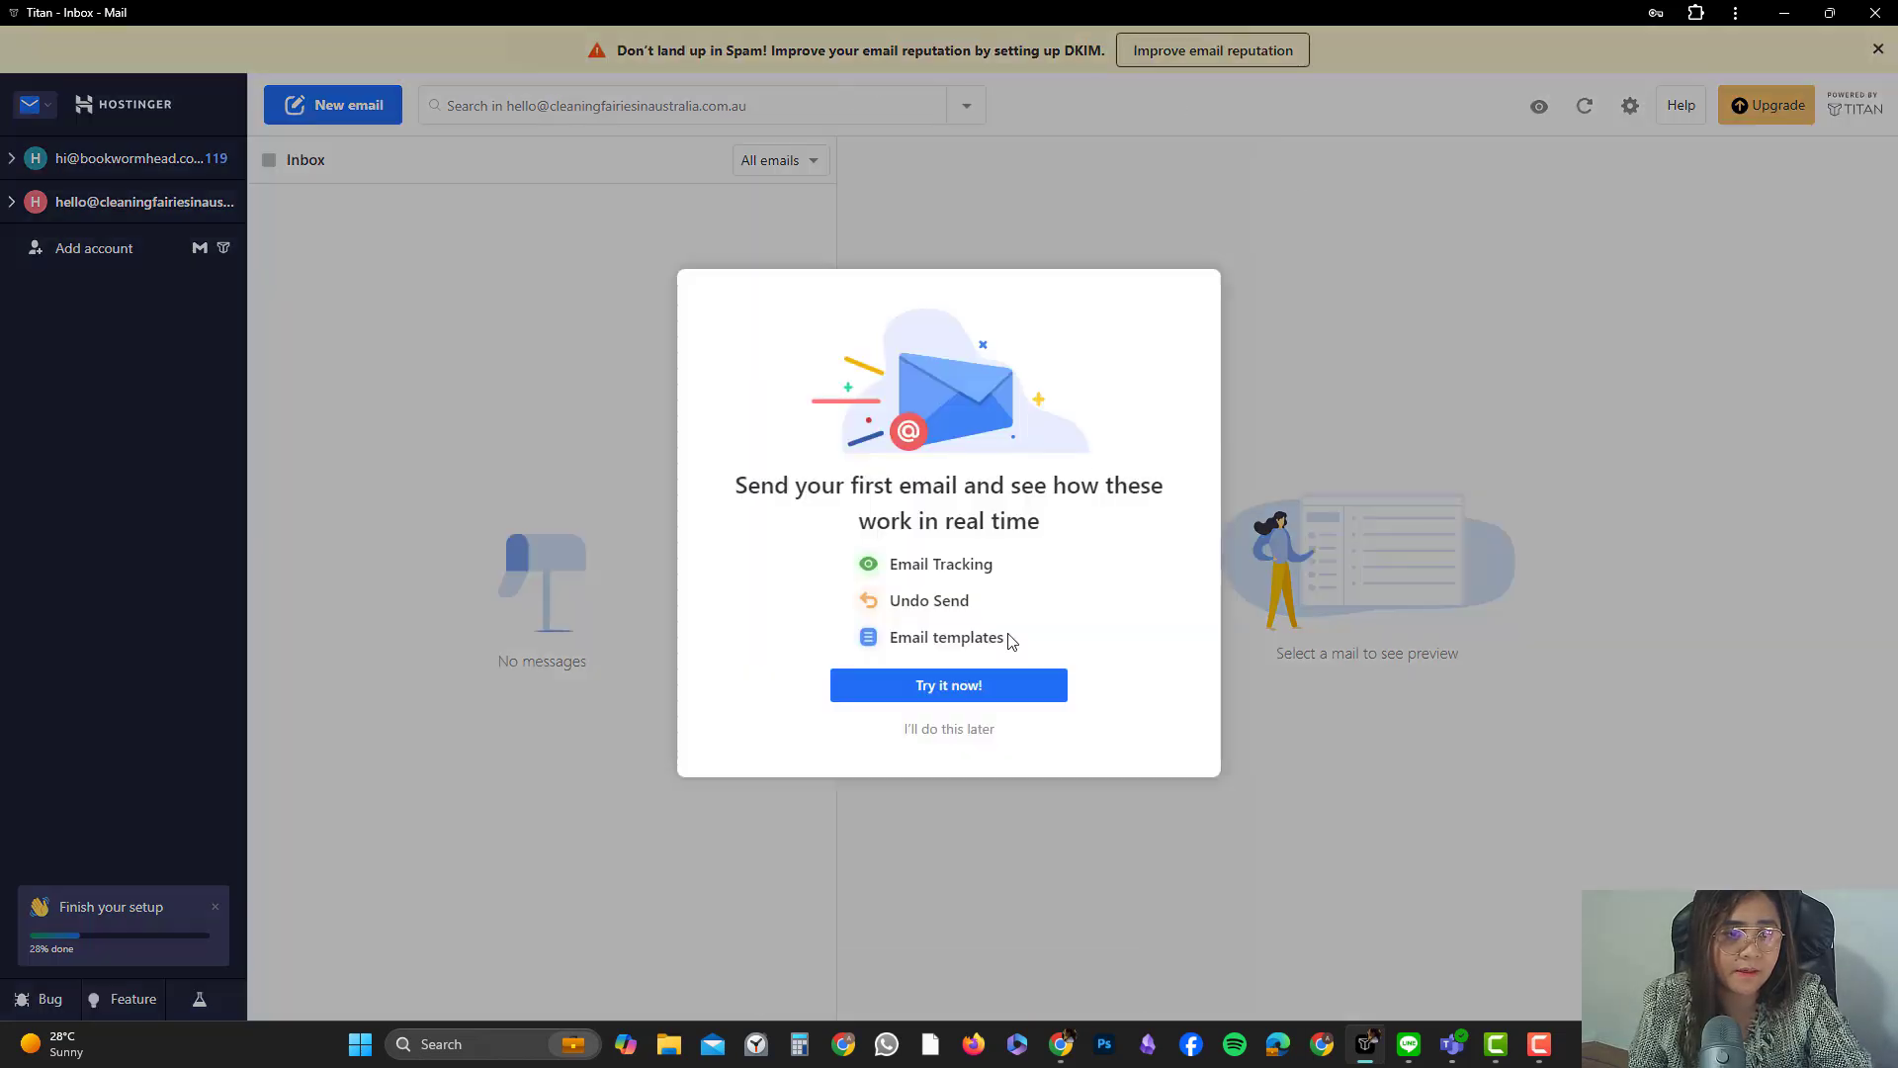
left_click(970, 686)
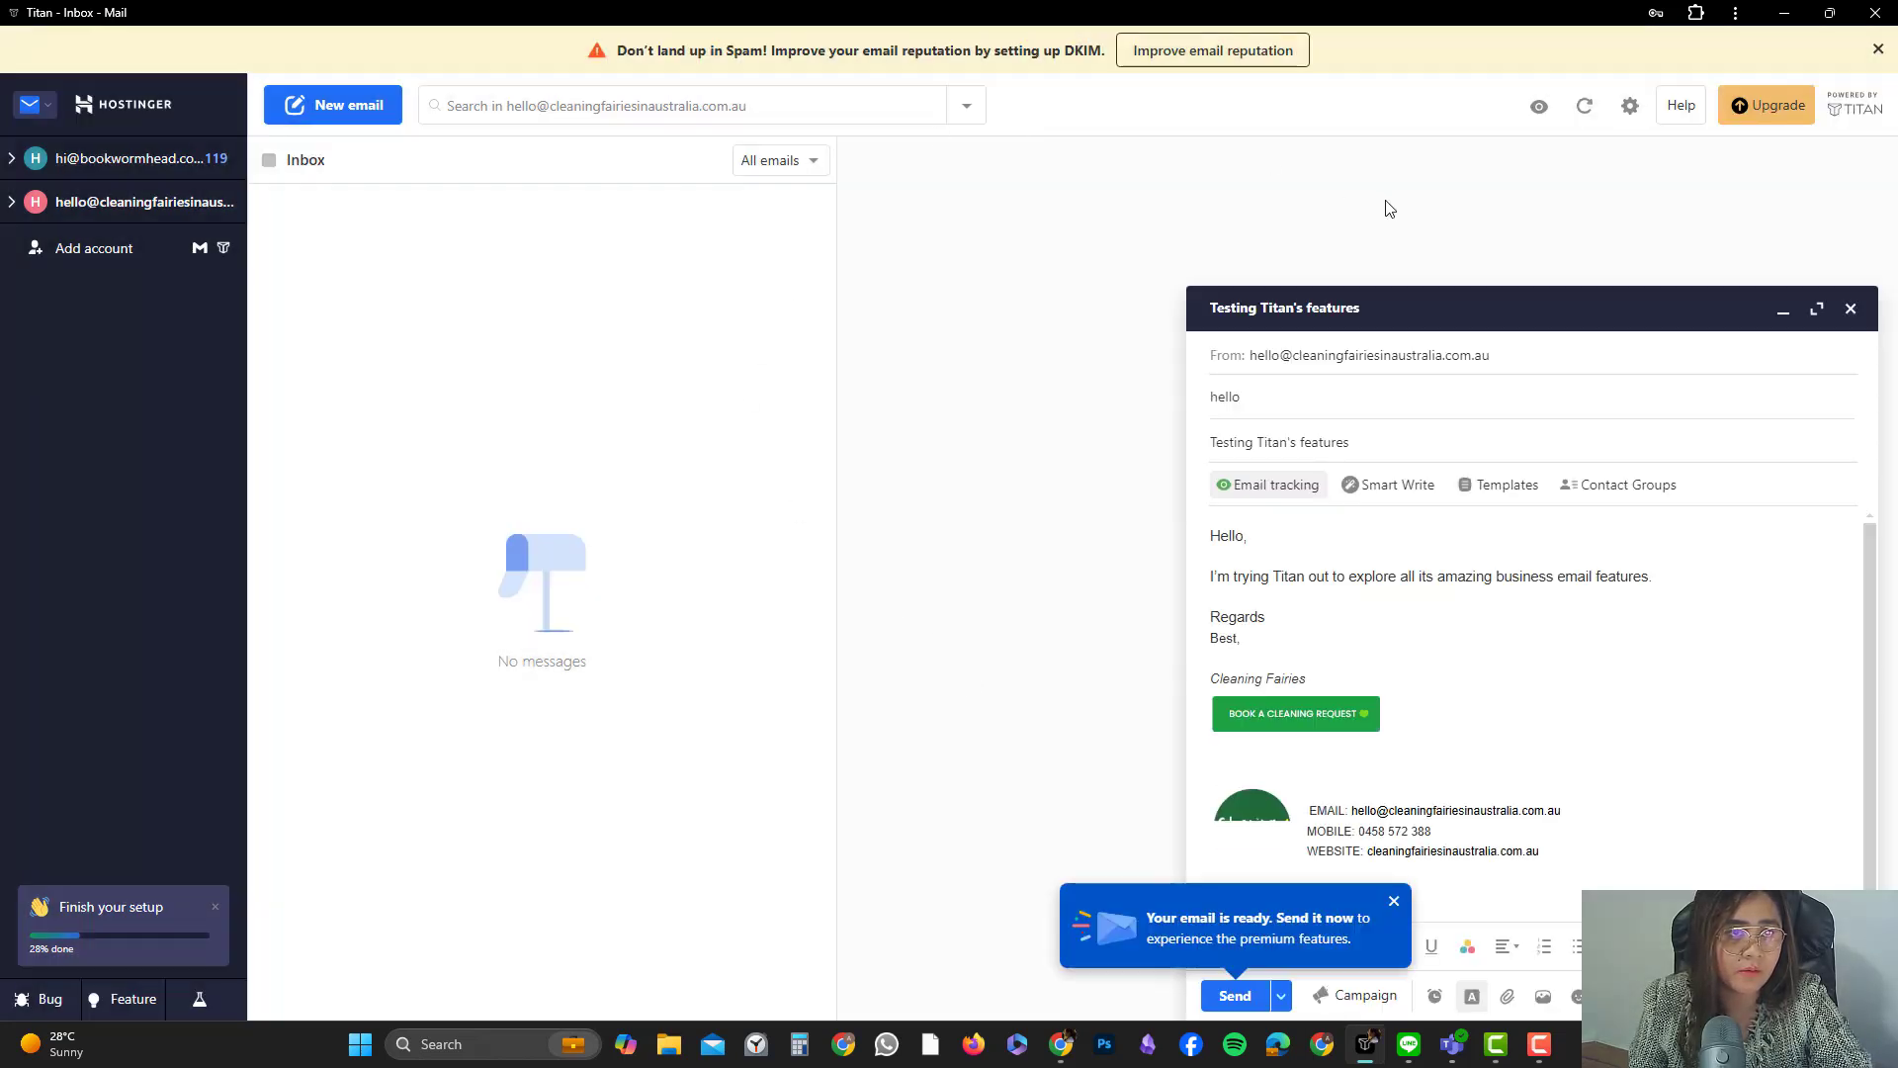
left_click(1782, 311)
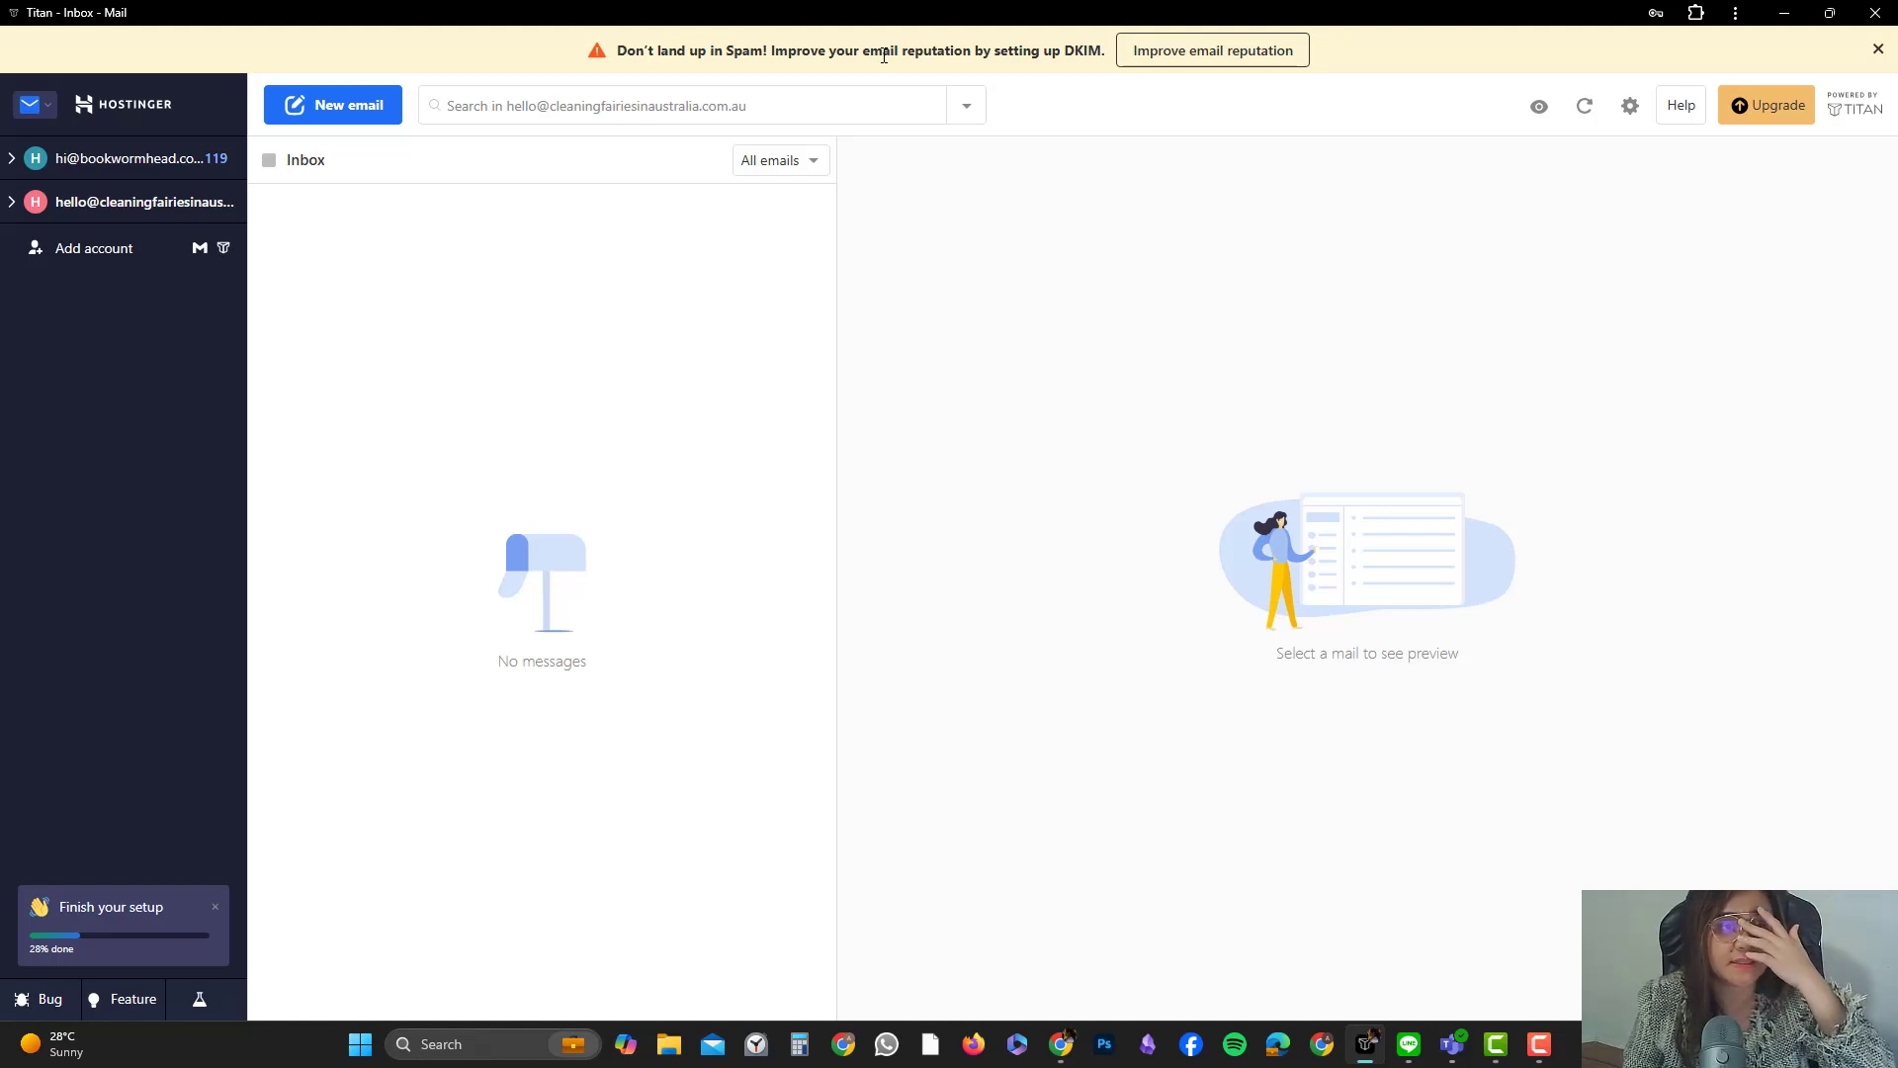
left_click(1208, 51)
left_click(957, 684)
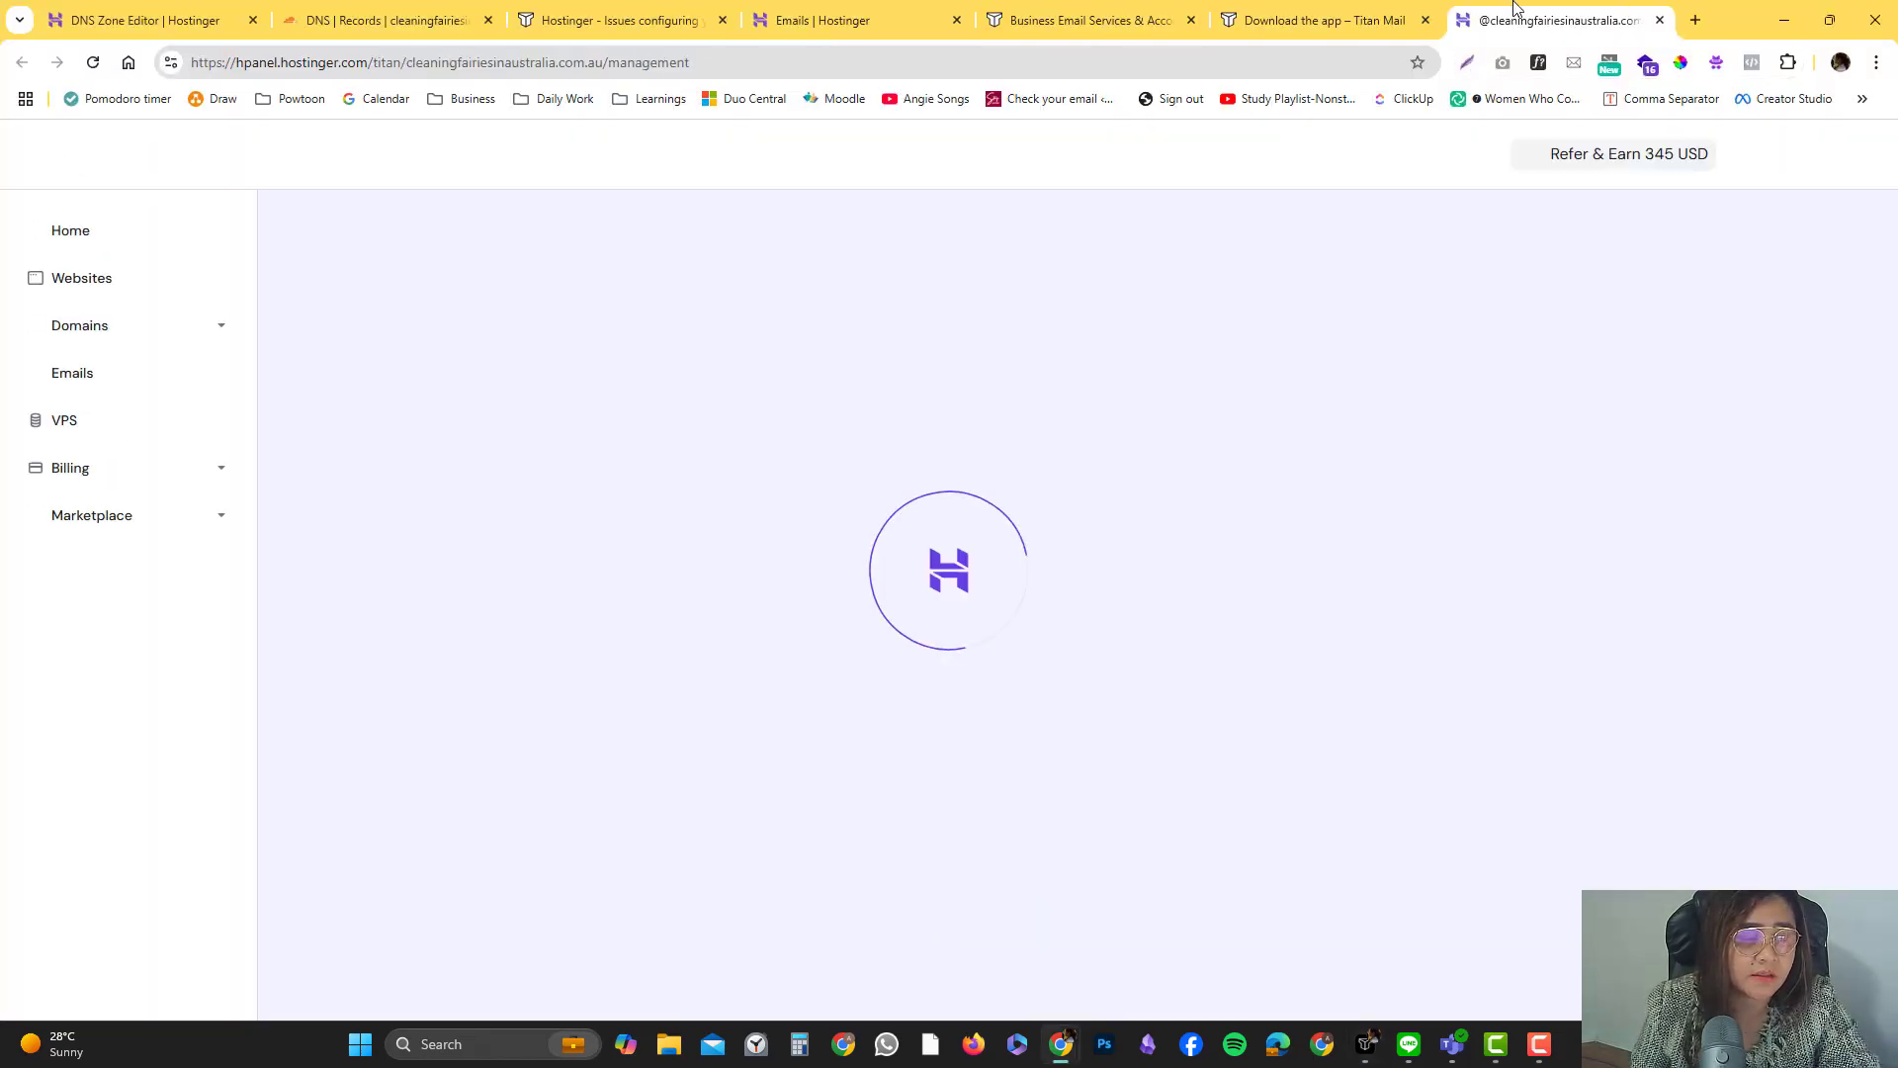
Open hPanel's Email Reputation page and expand Add DKIM record to reveal the titan1._domainkey TXT value
left_click_drag(1516, 17, 681, 10)
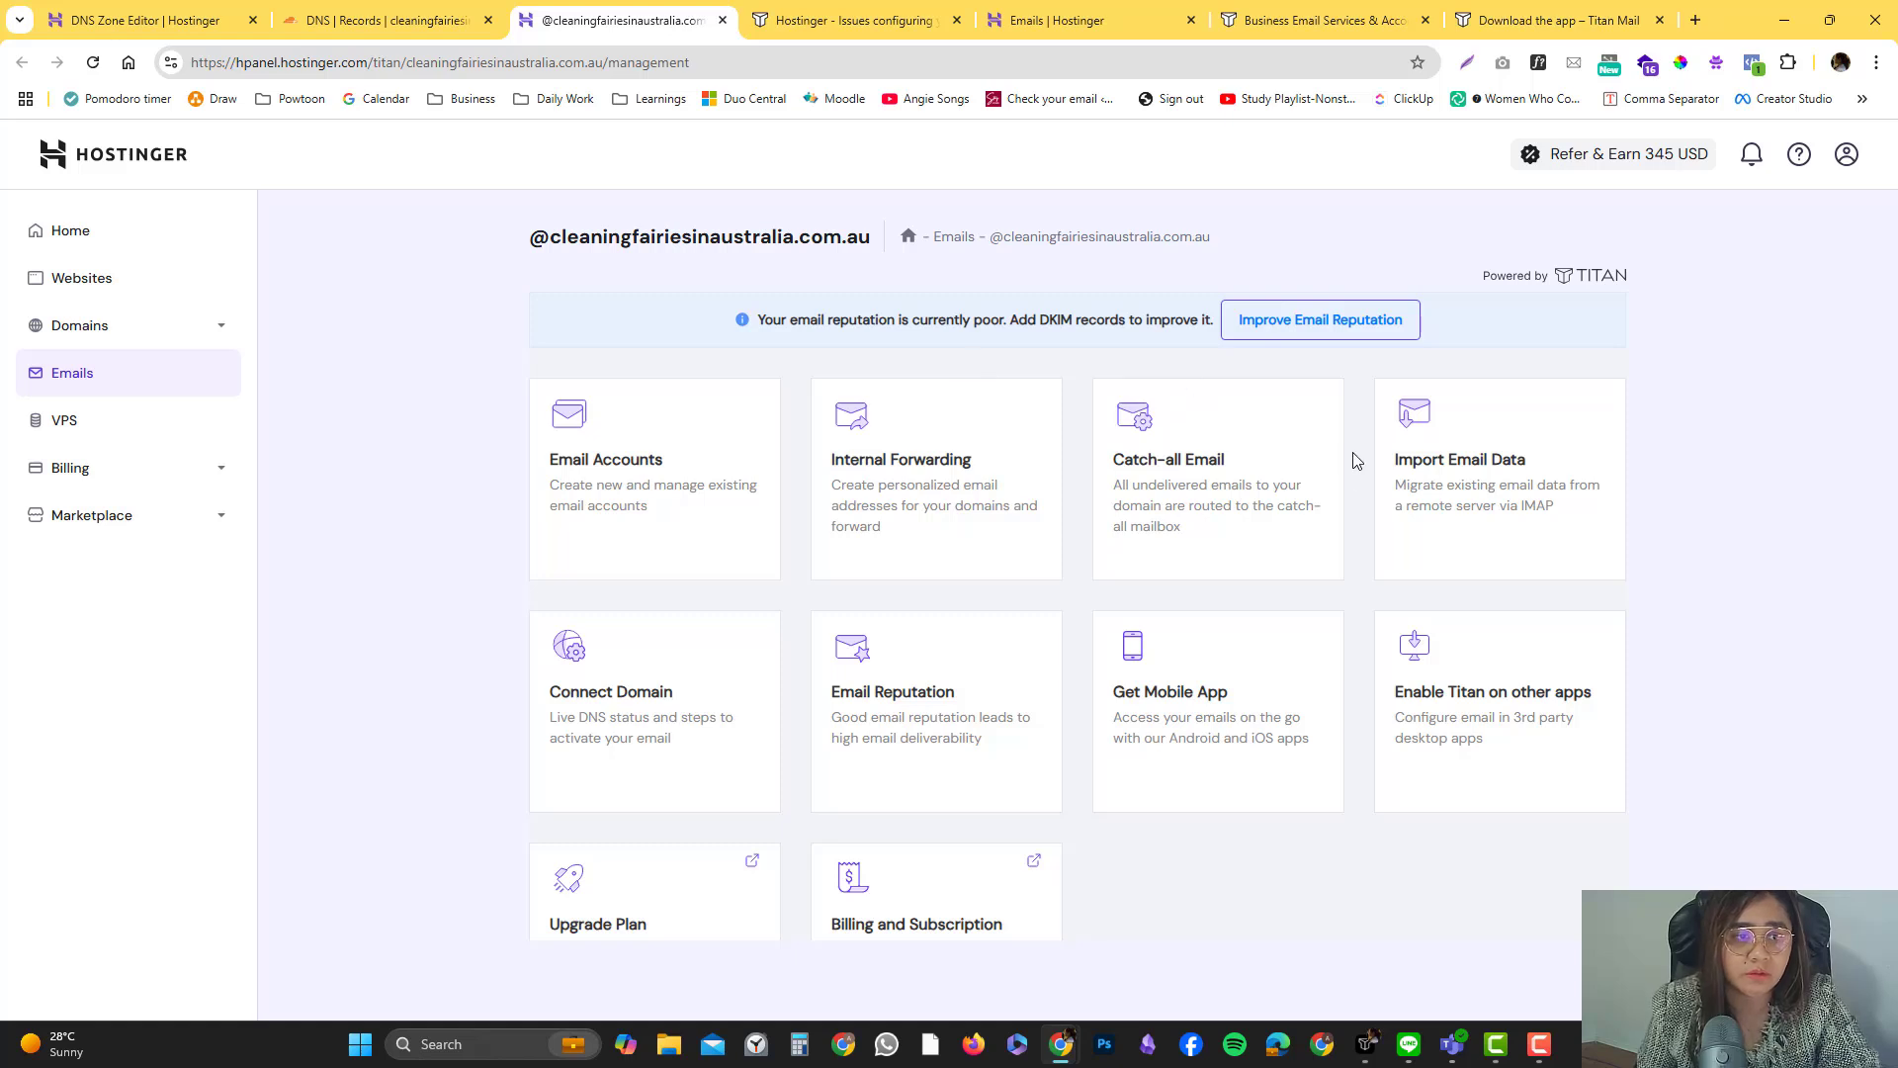
left_click(1325, 335)
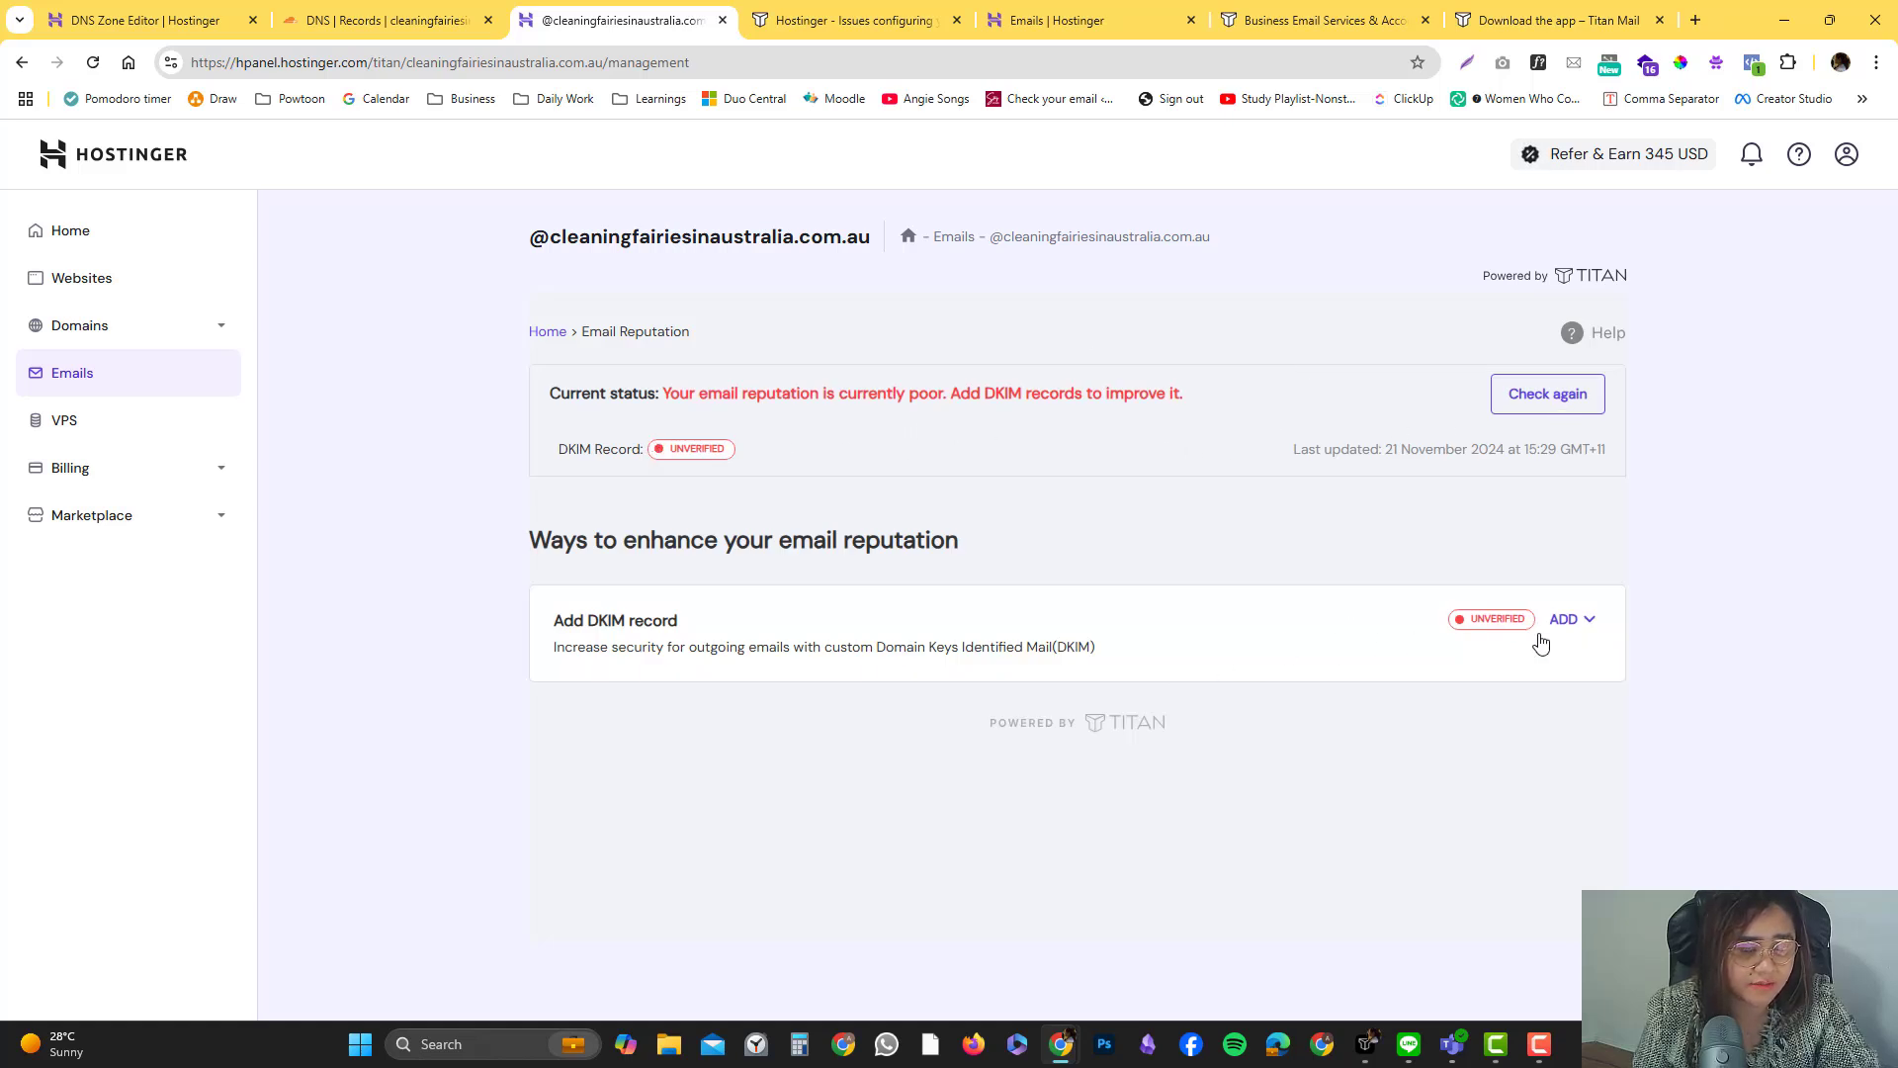
left_click(1588, 621)
scroll(1218, 637, "down", 5)
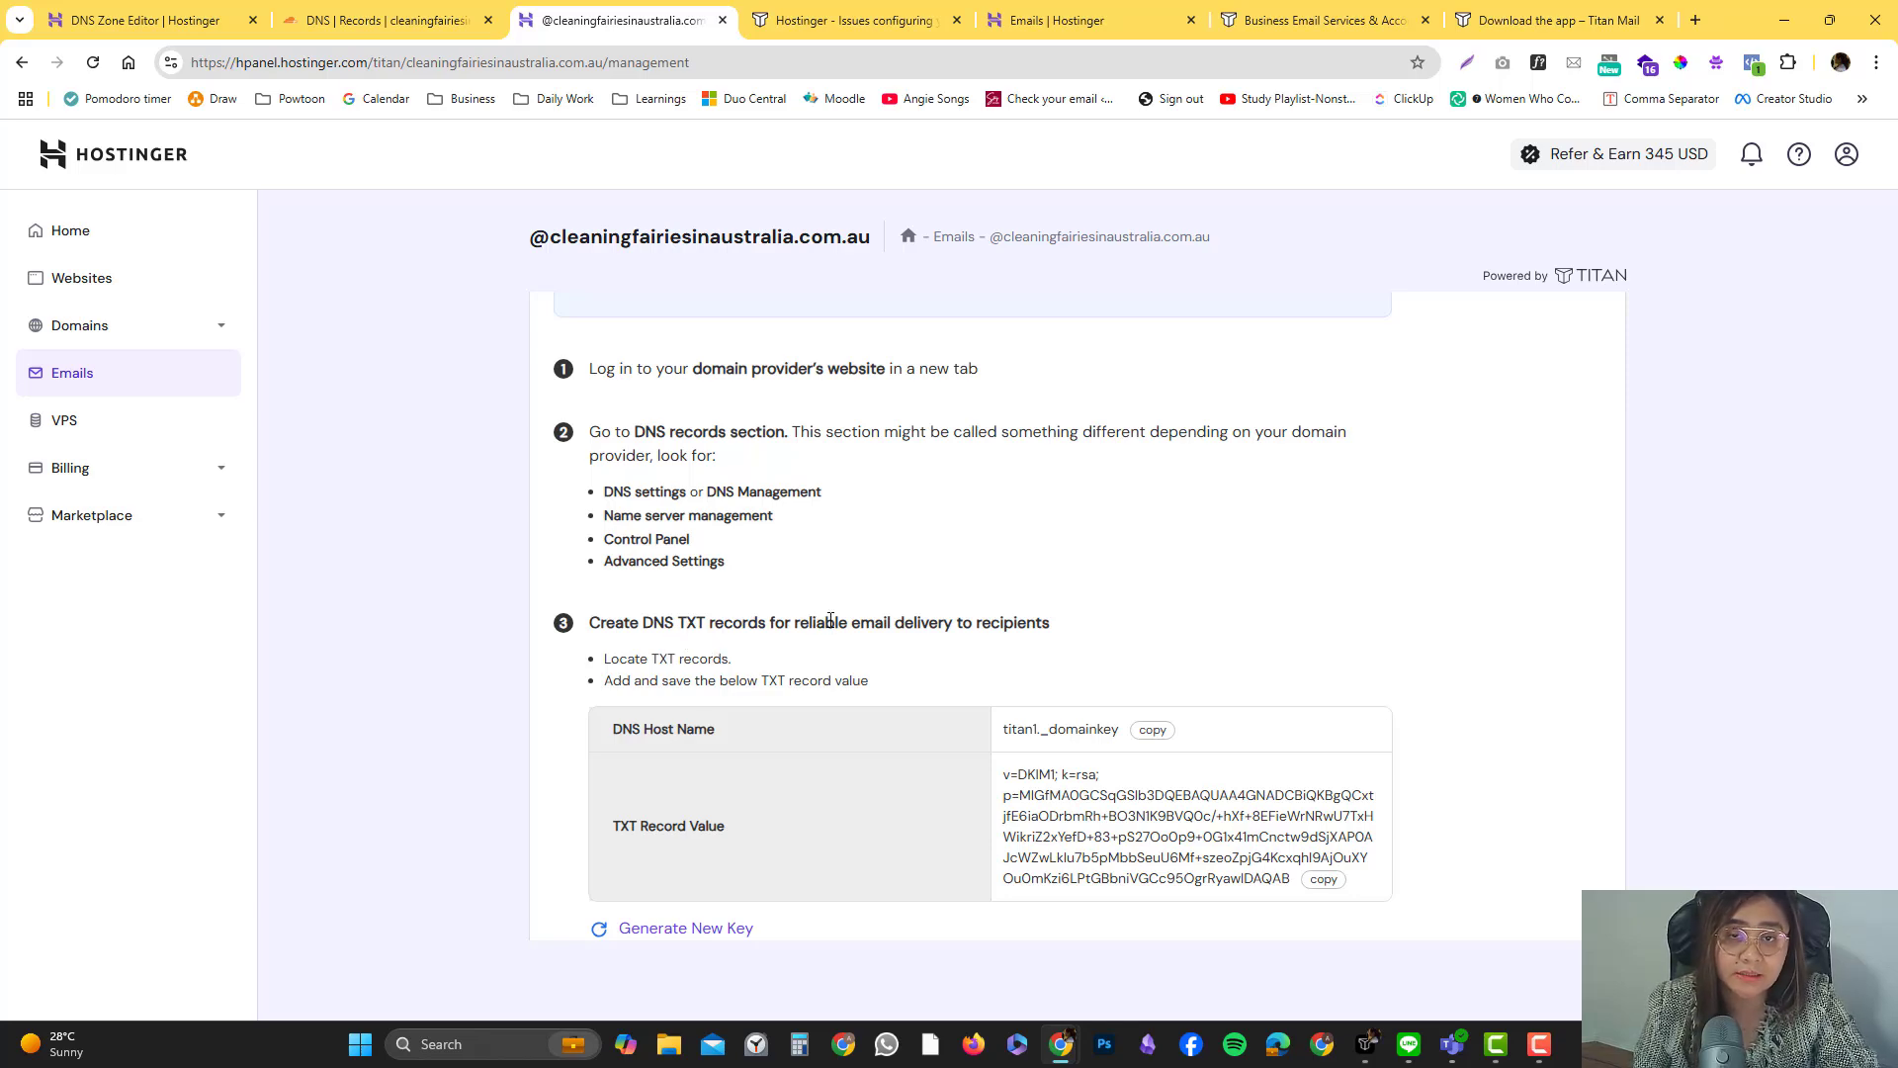
left_click(364, 19)
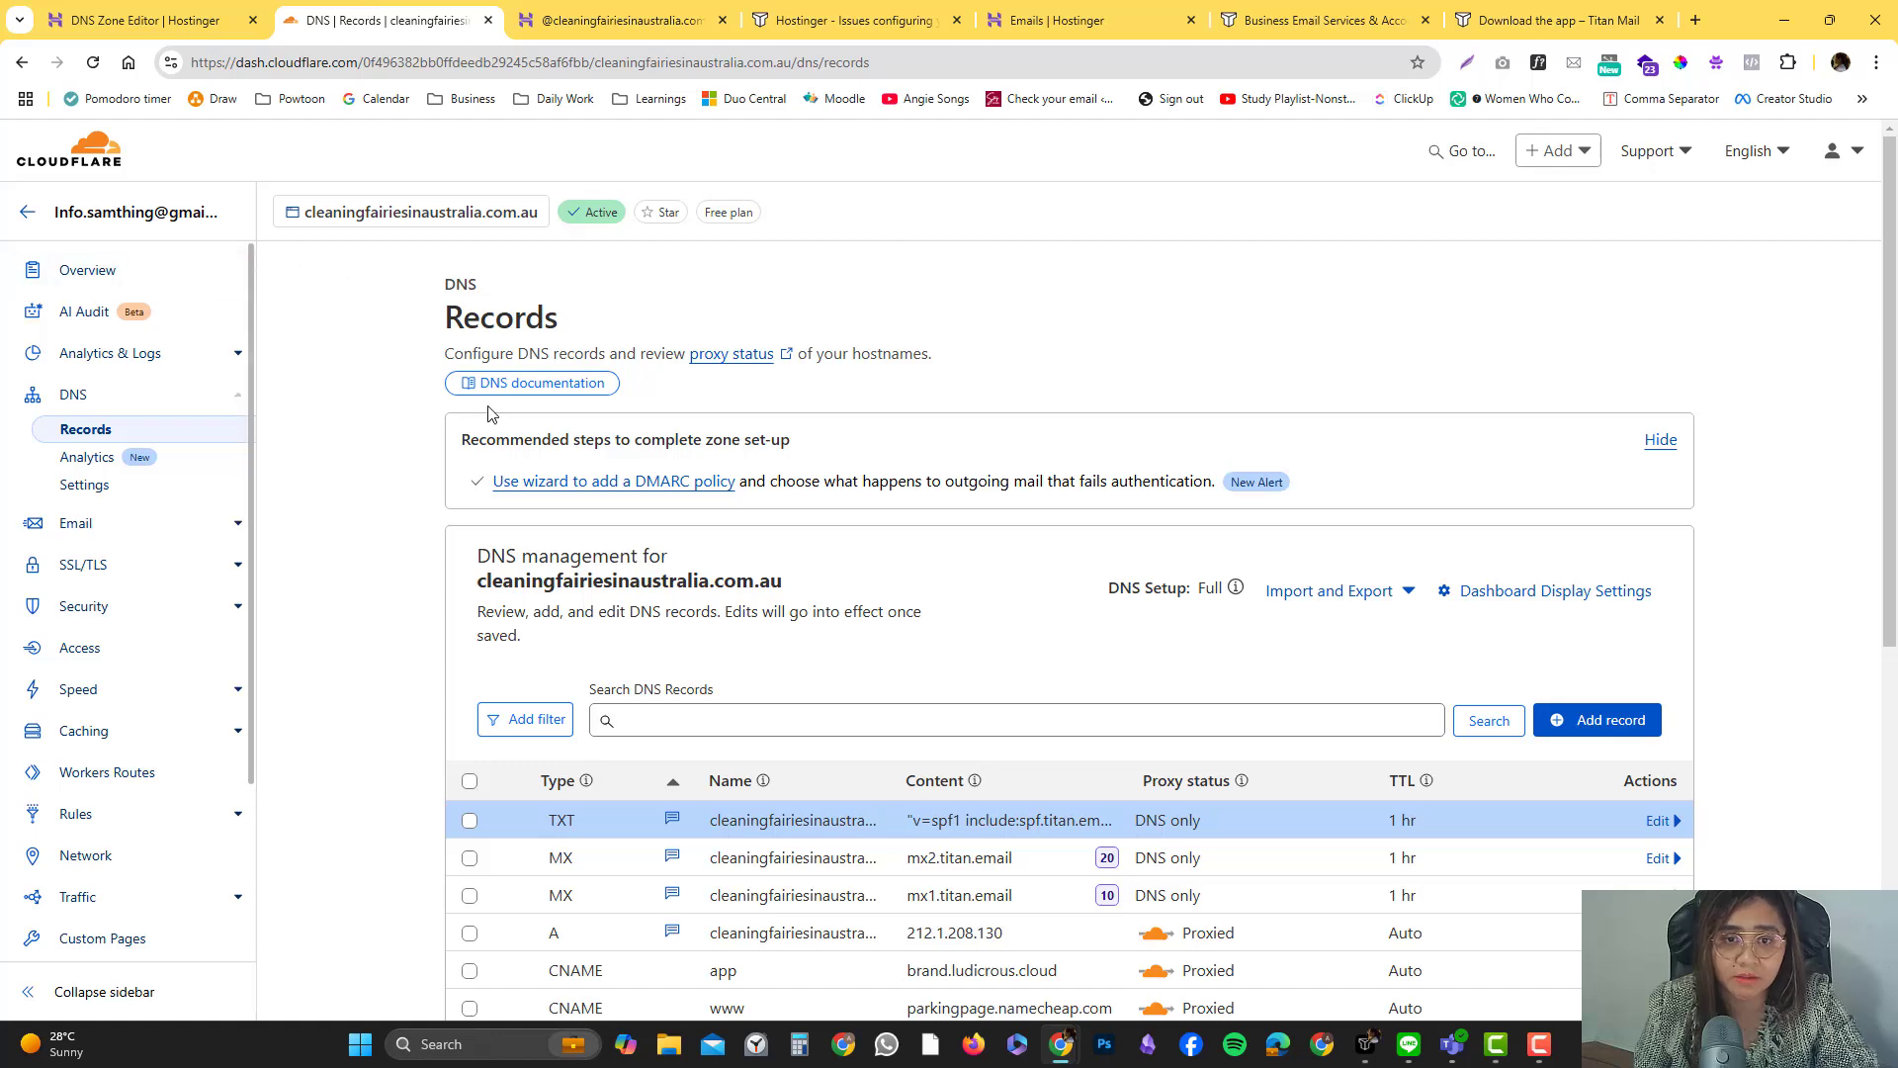
Start a new Cloudflare DNS record with type TXT
left_click(1603, 723)
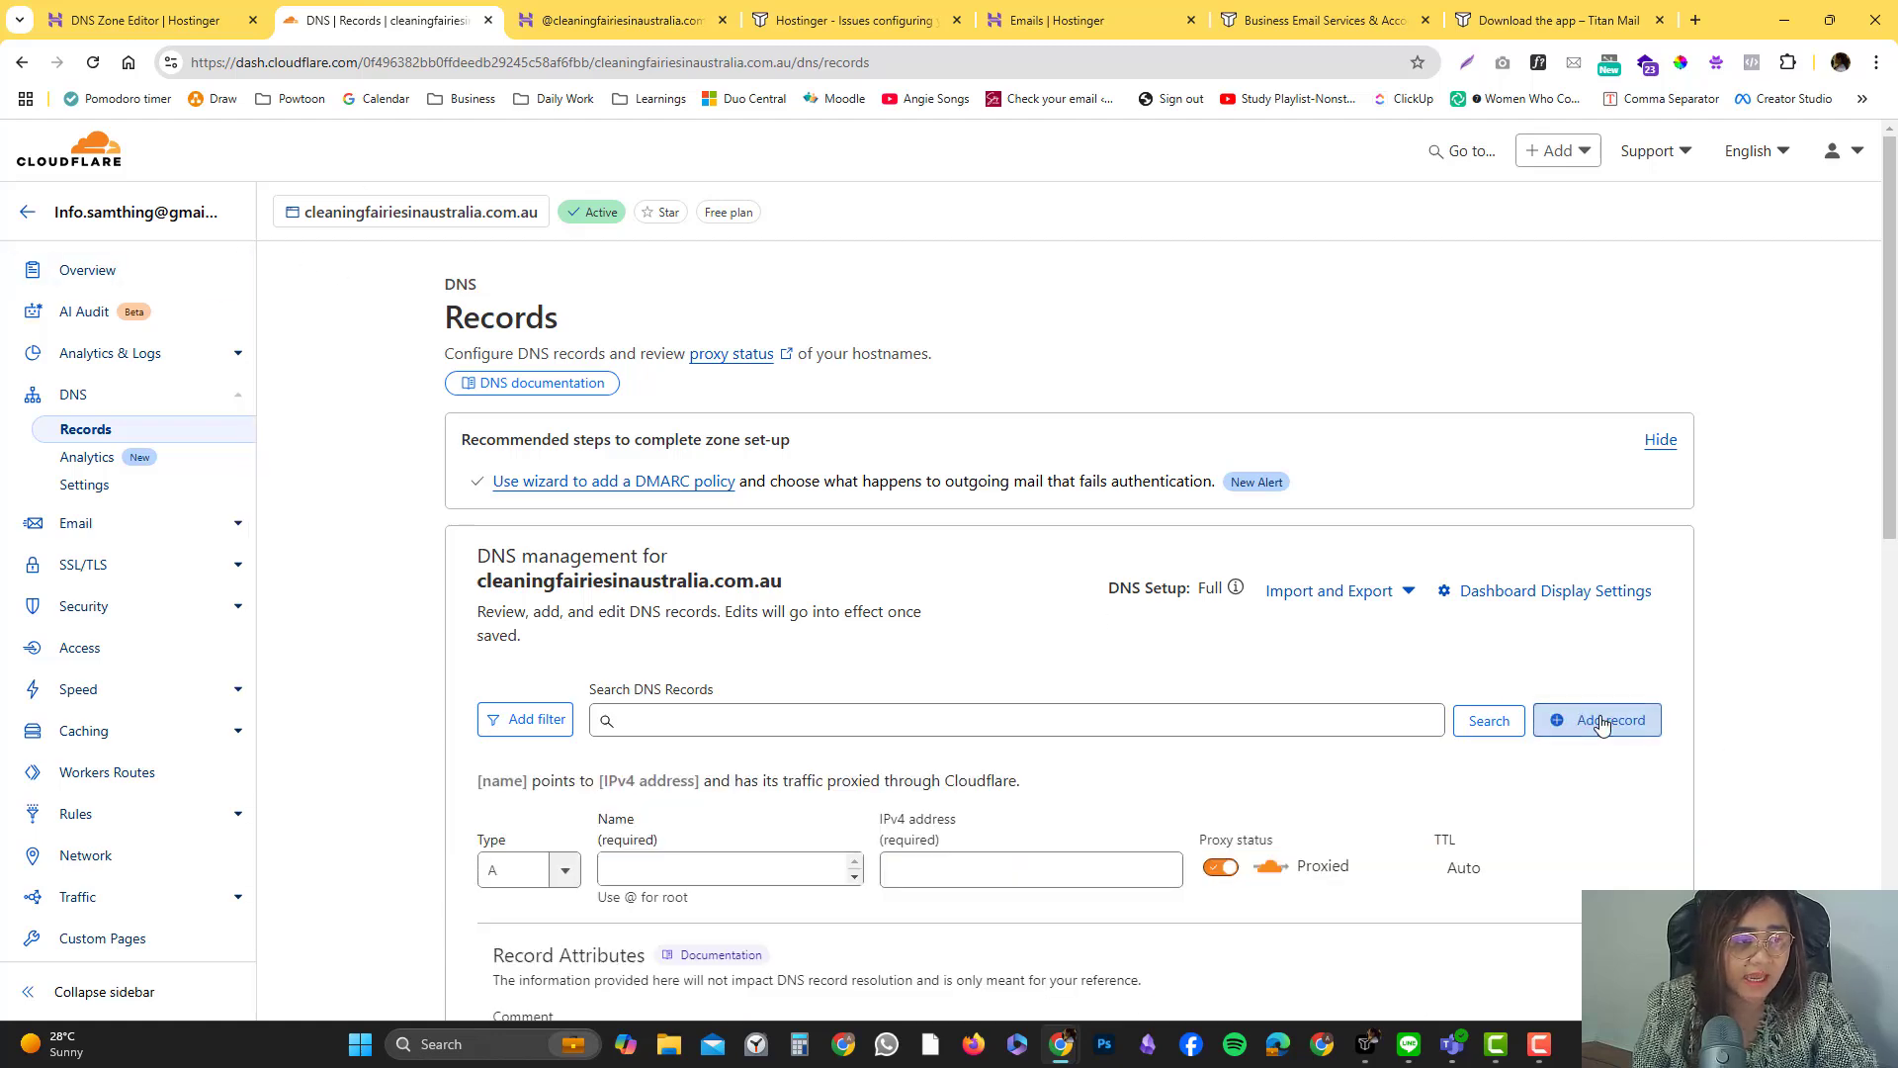
scroll(890, 687, "down", 5)
left_click(564, 375)
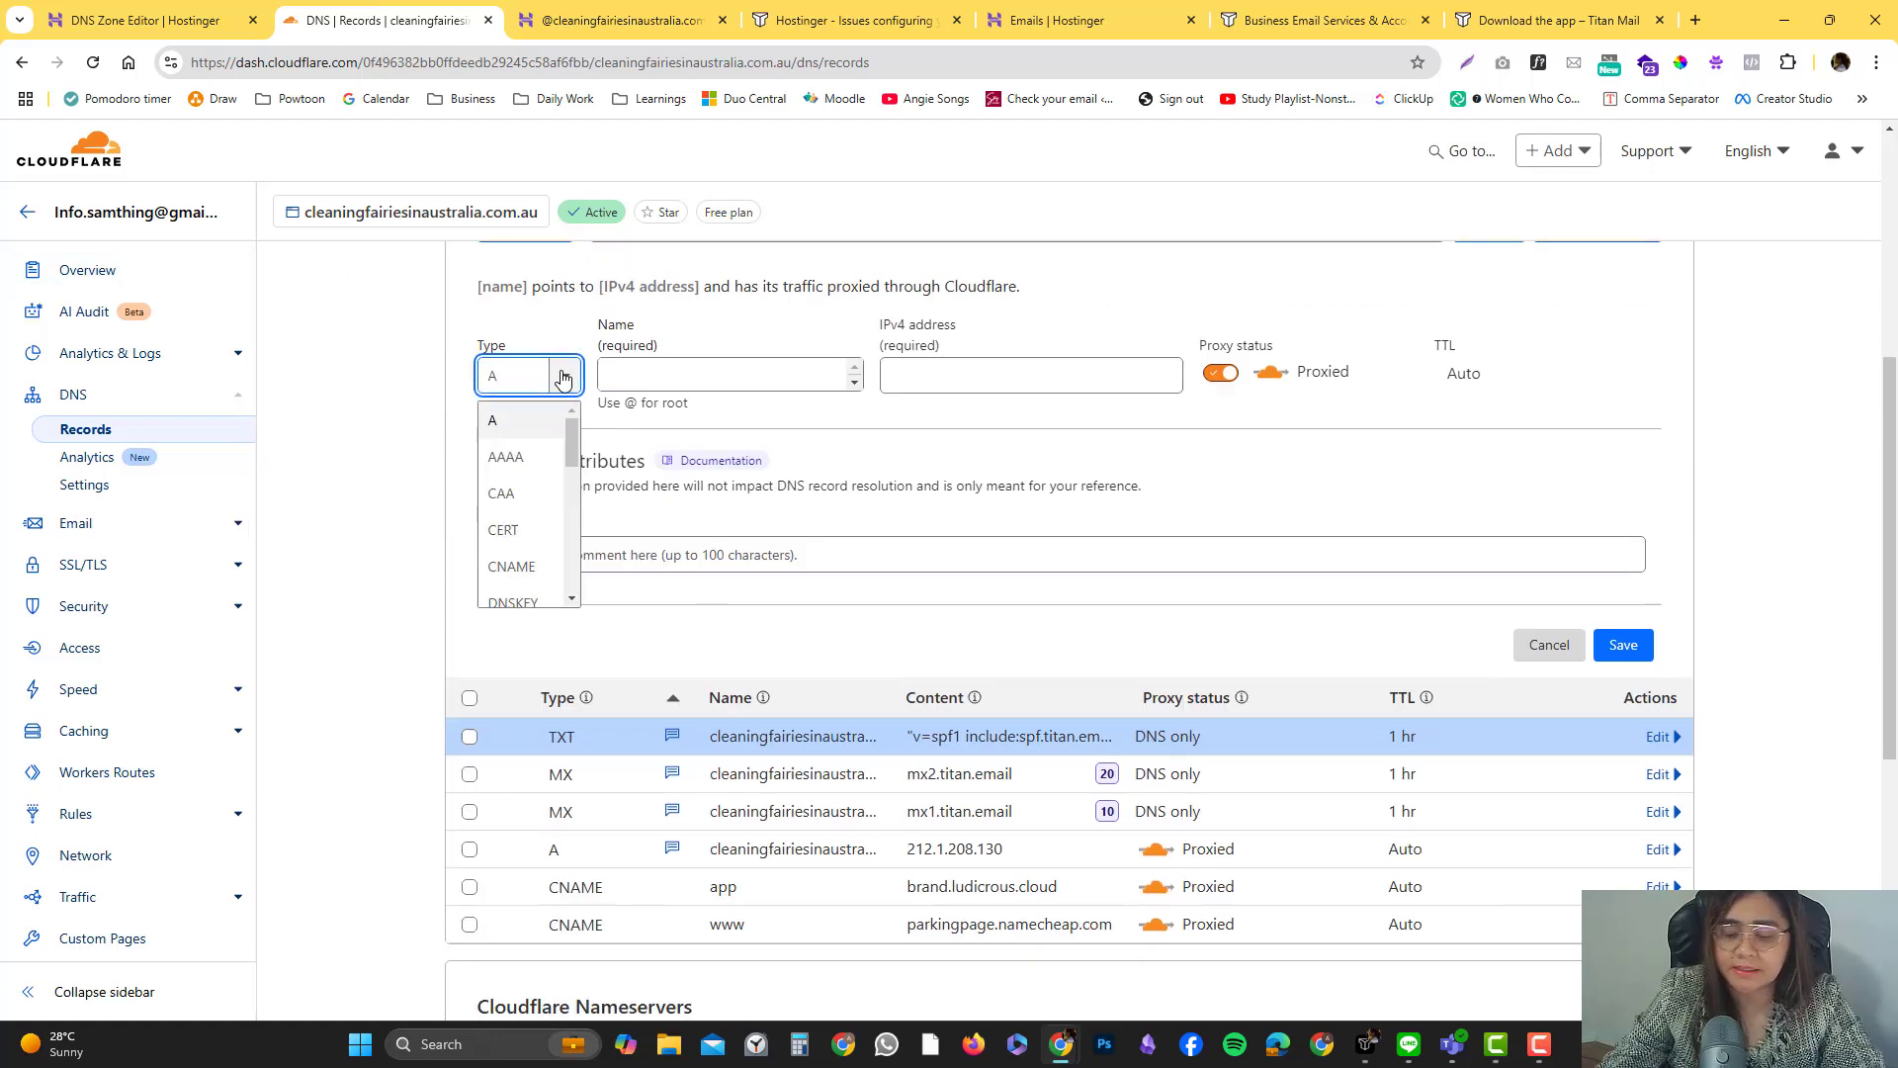
type("Tx")
key("Return")
left_click(712, 373)
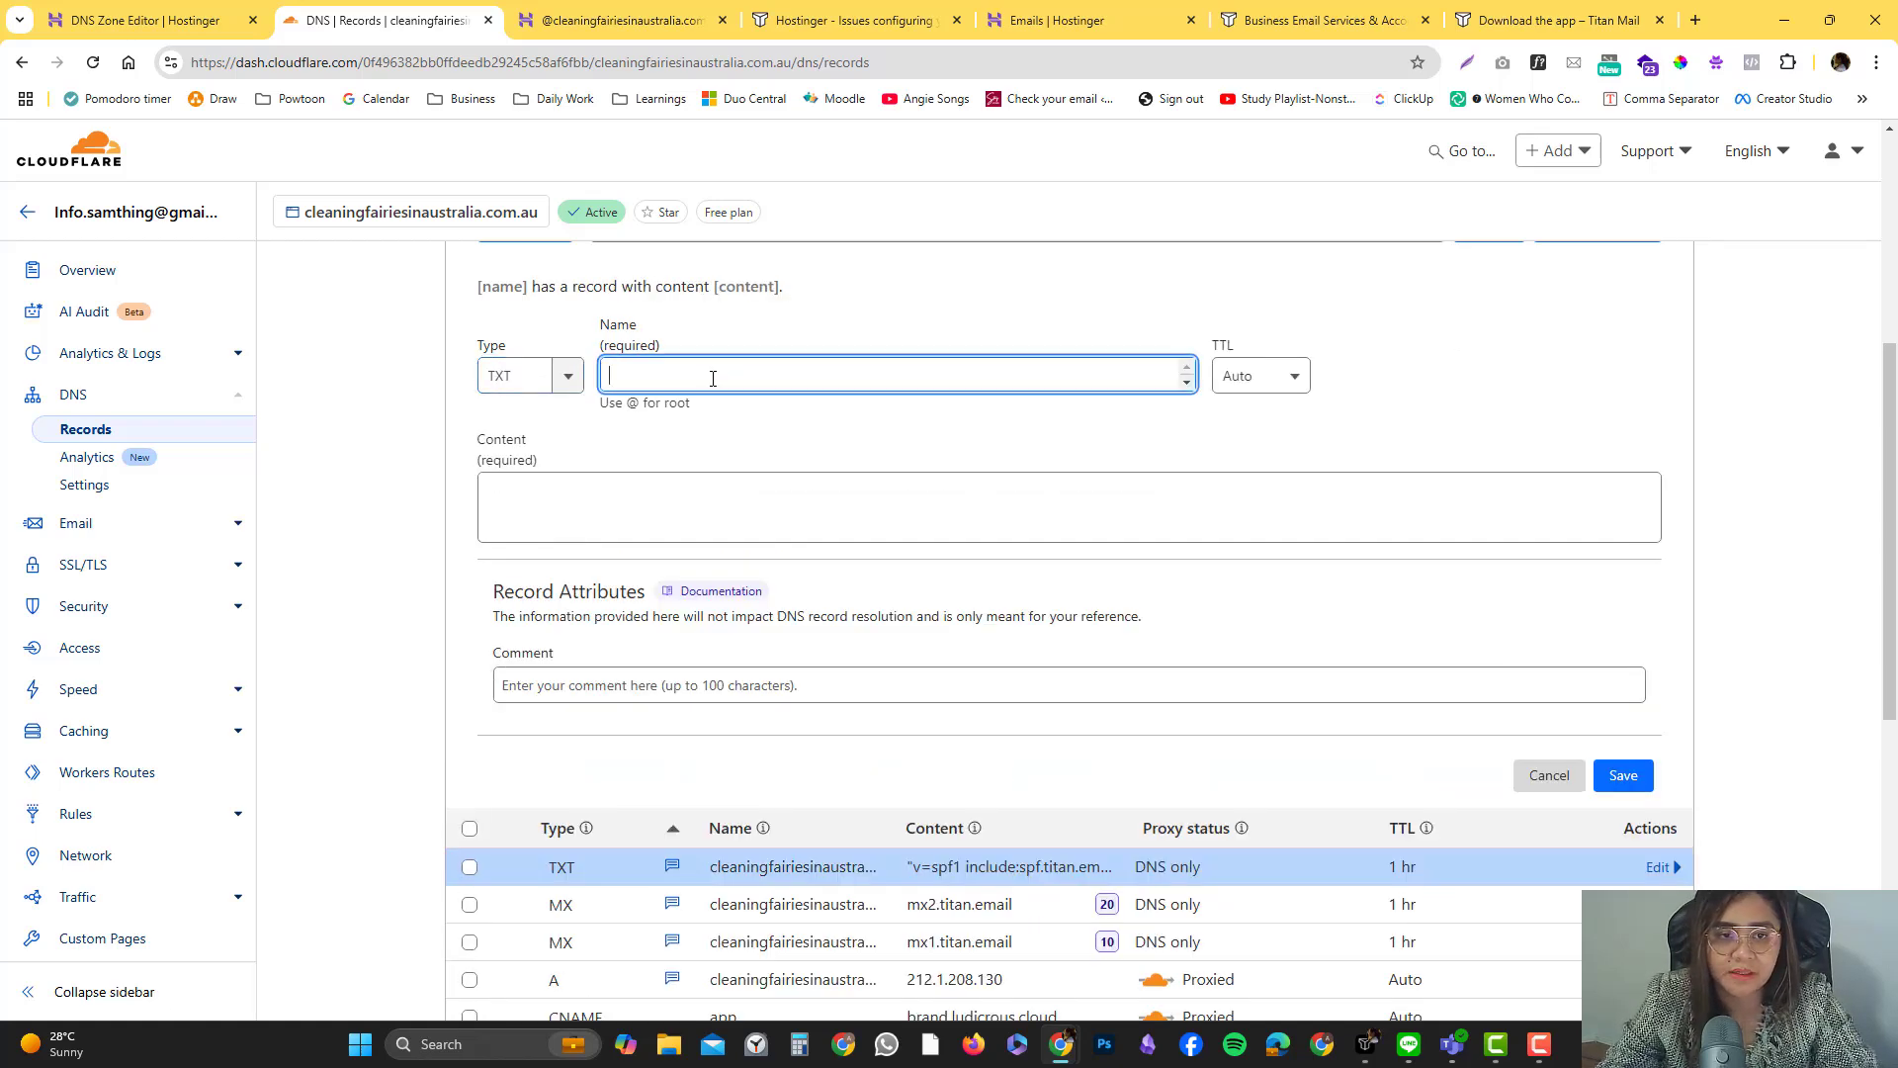
Copy the DKIM host name titan1._domainkey from Hostinger and review existing Cloudflare record comments
left_click(641, 12)
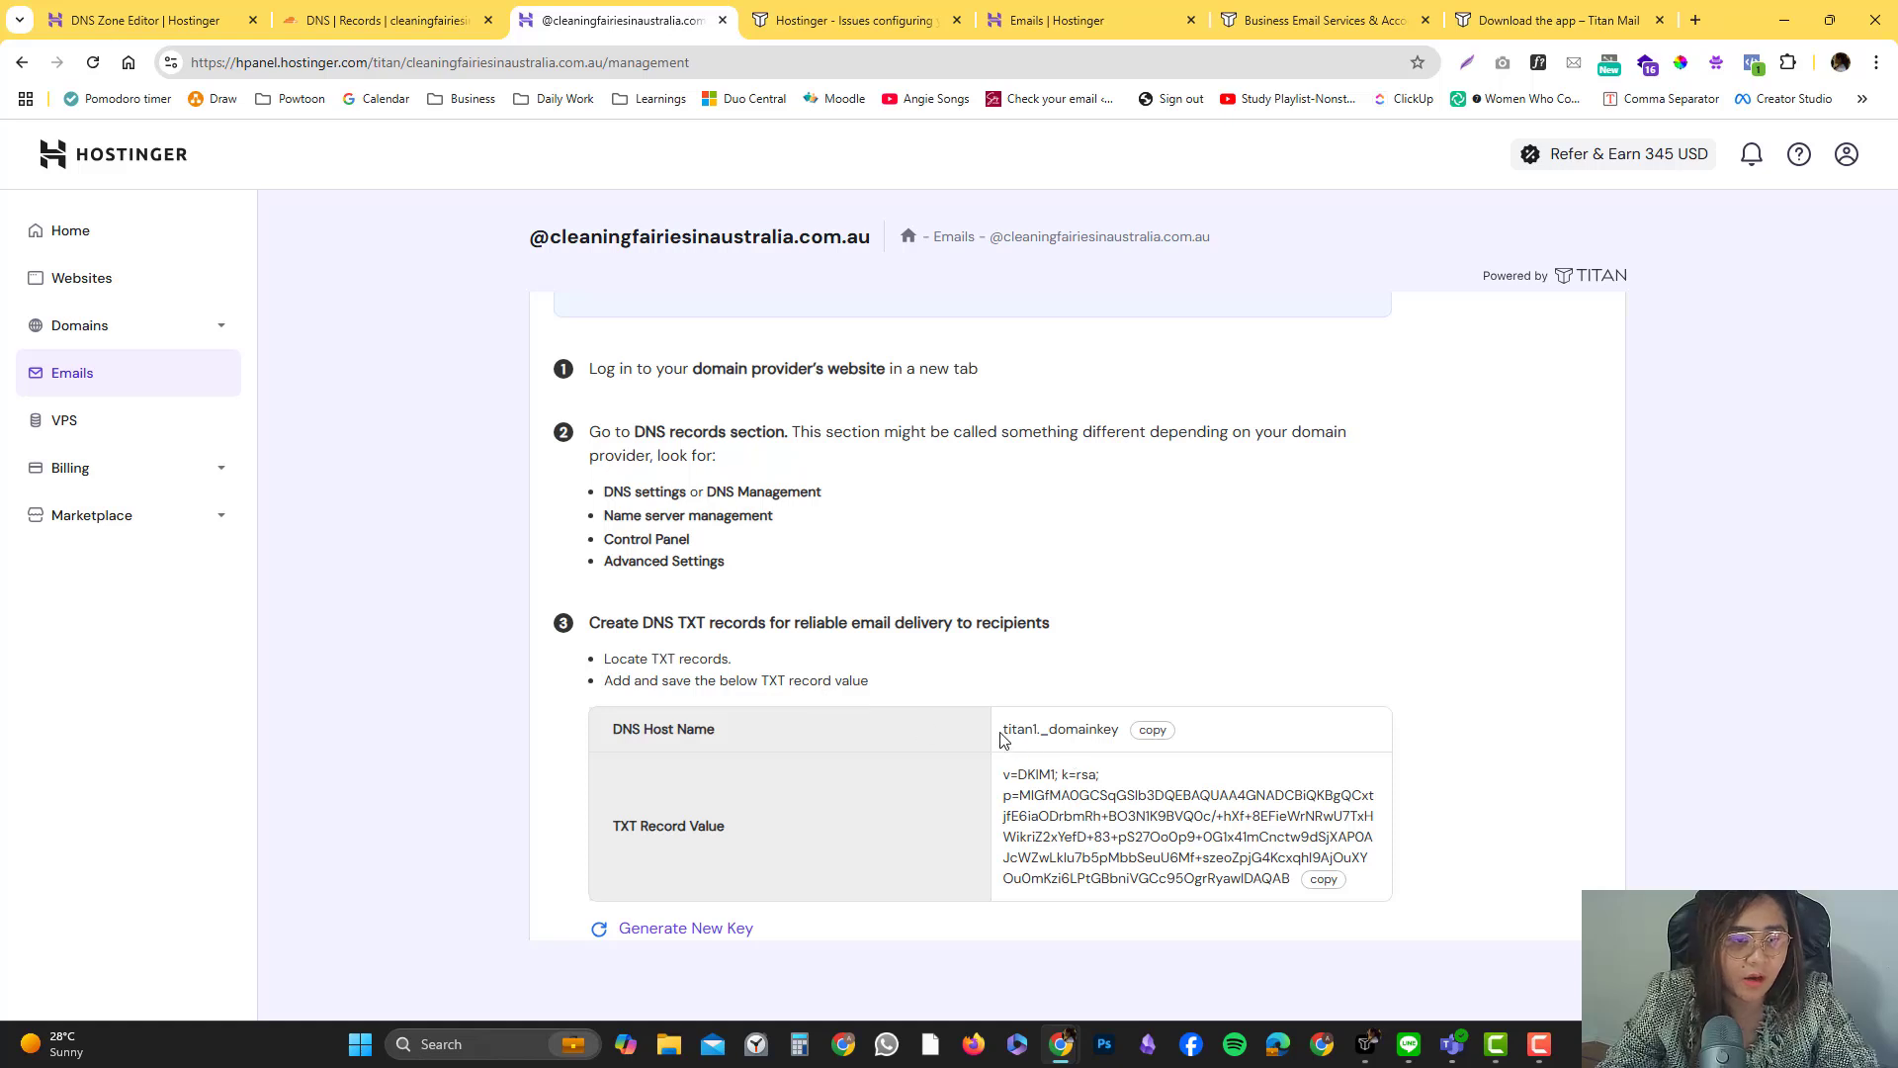
left_click_drag(1001, 738, 1137, 742)
left_click(1153, 732)
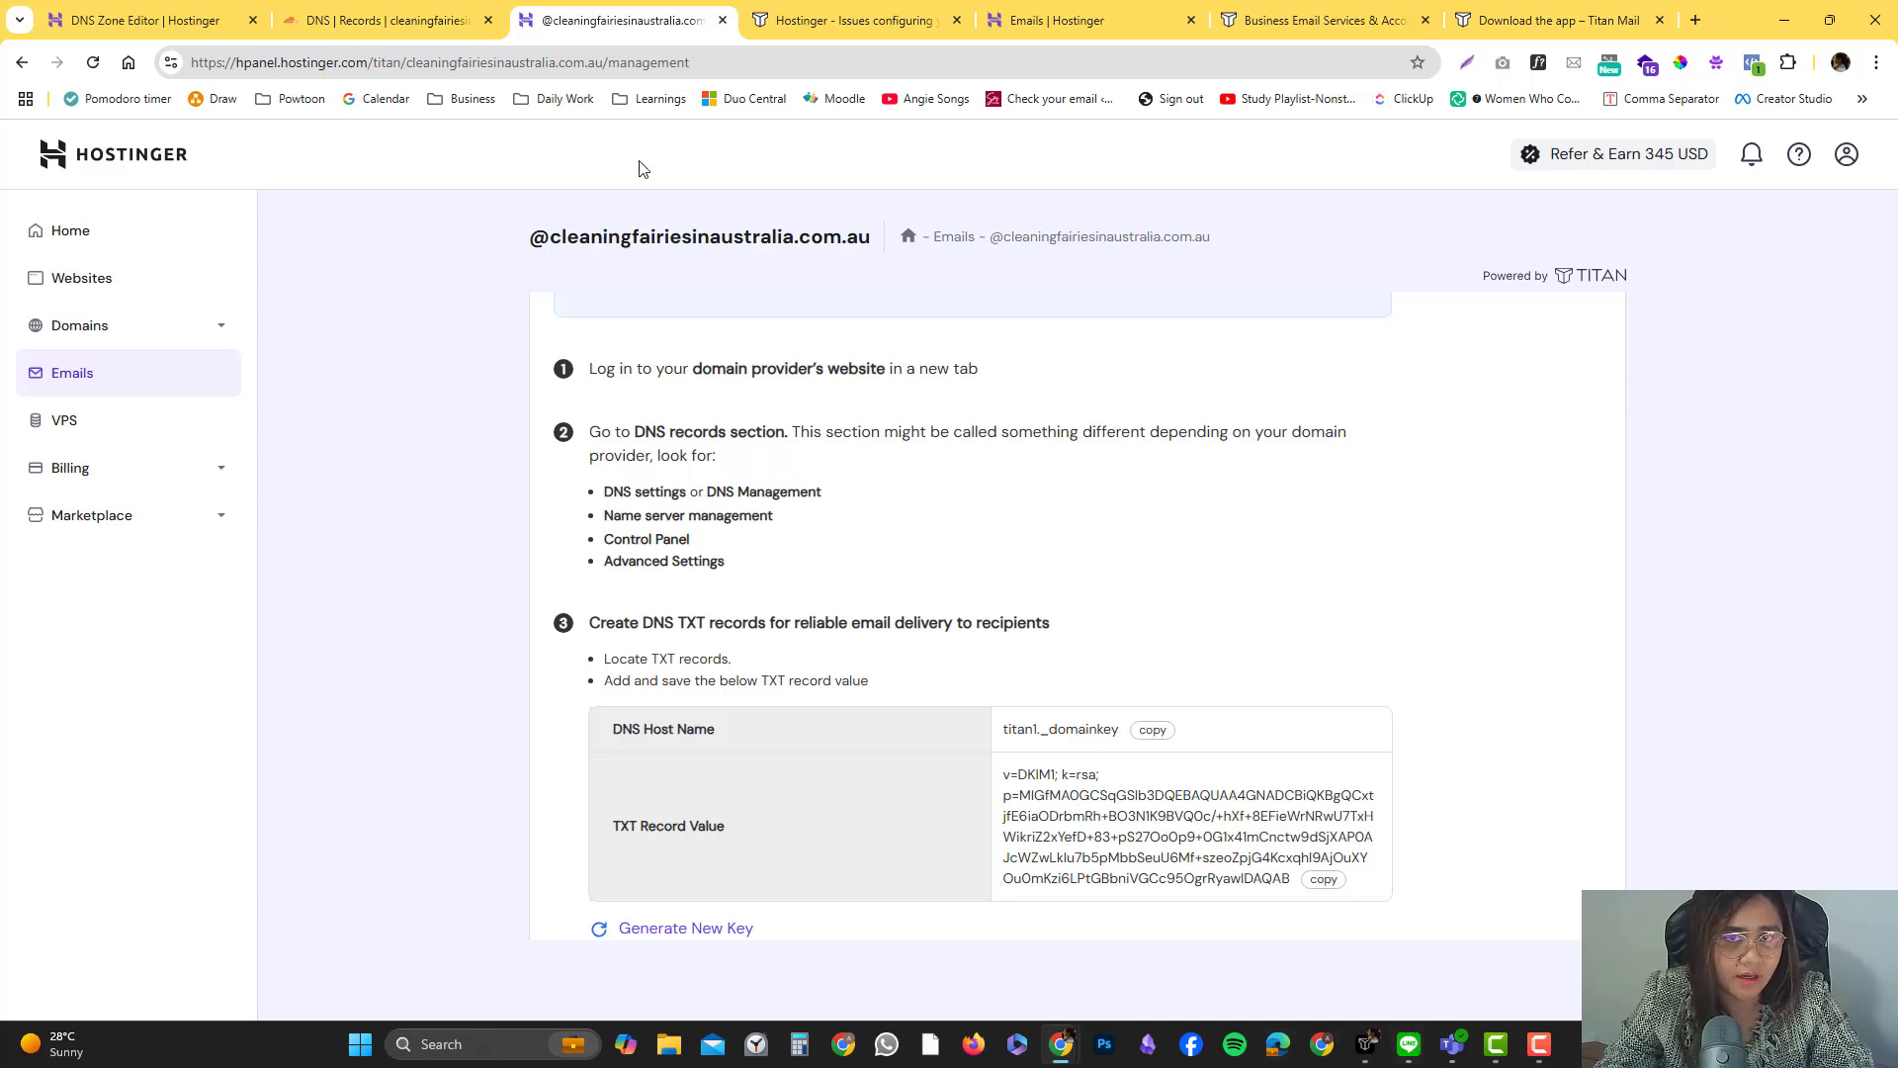
left_click(406, 12)
scroll(657, 547, "down", 7)
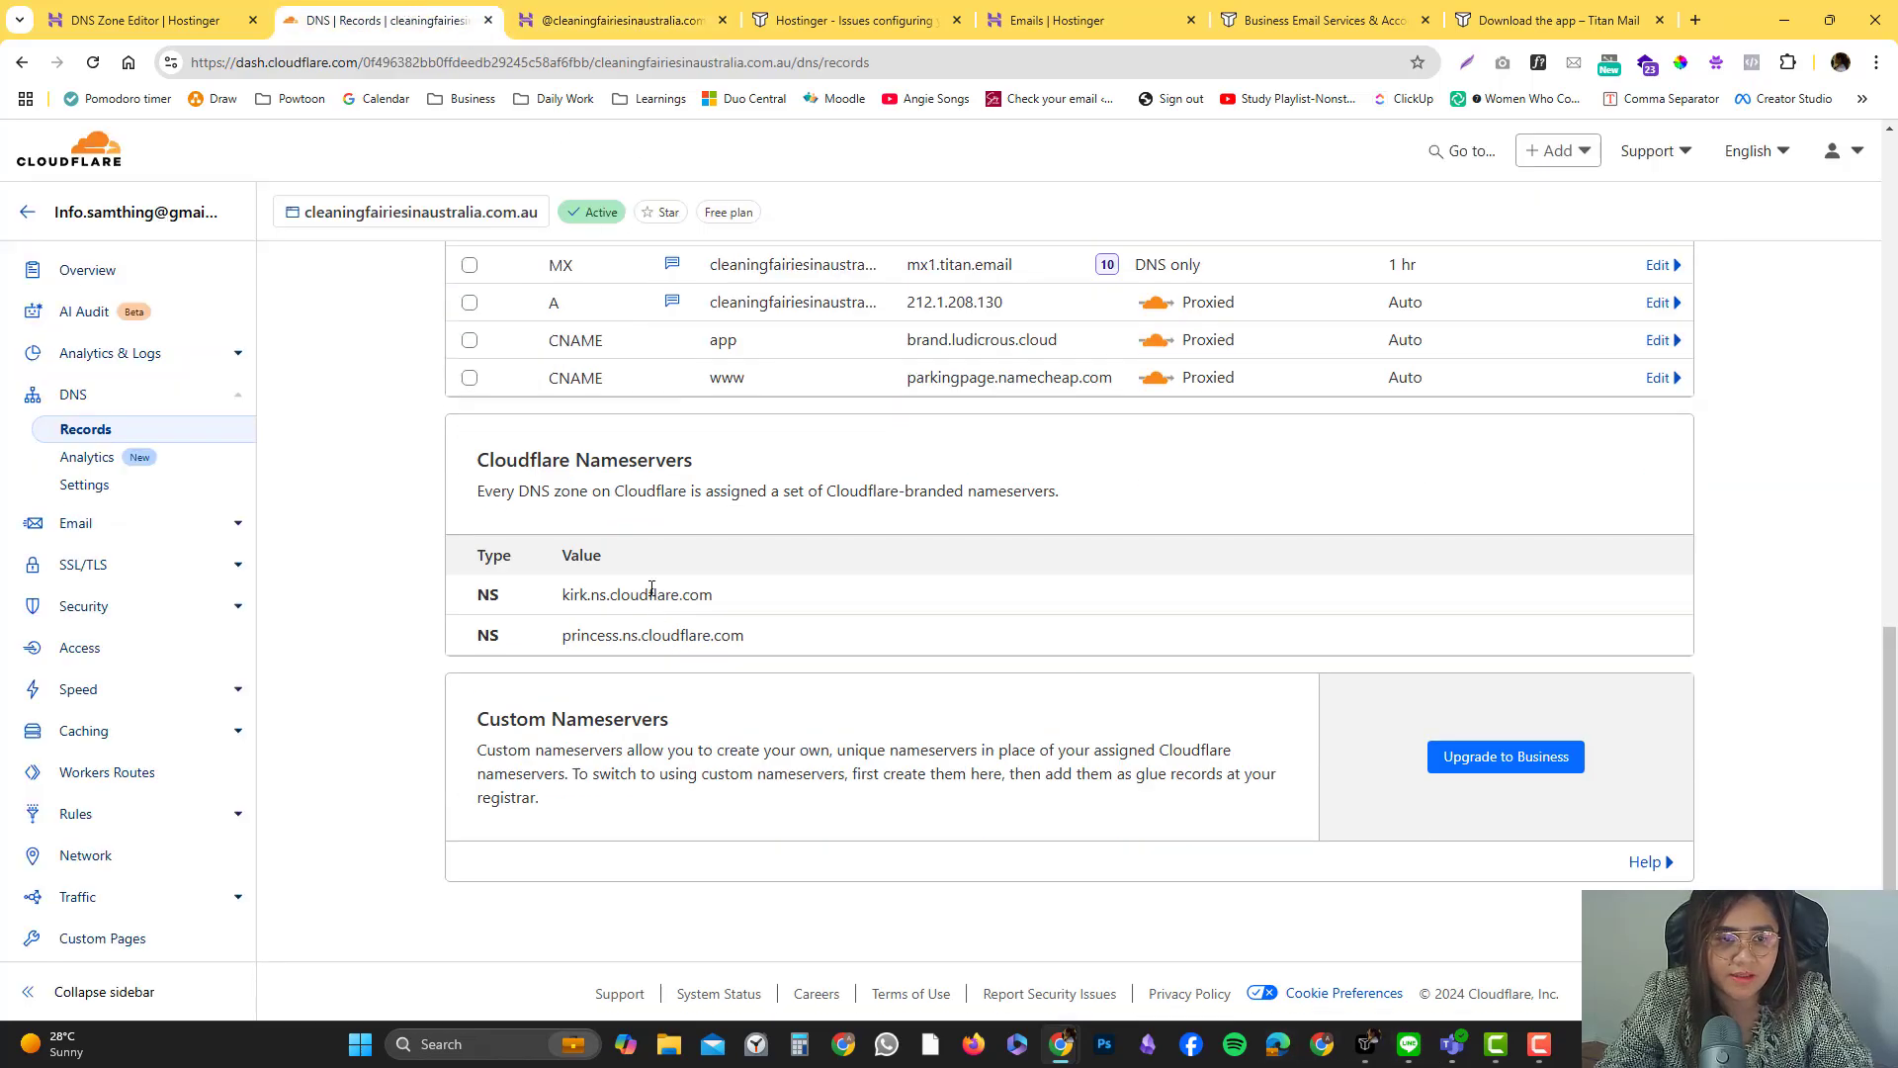
scroll(902, 445, "up", 5)
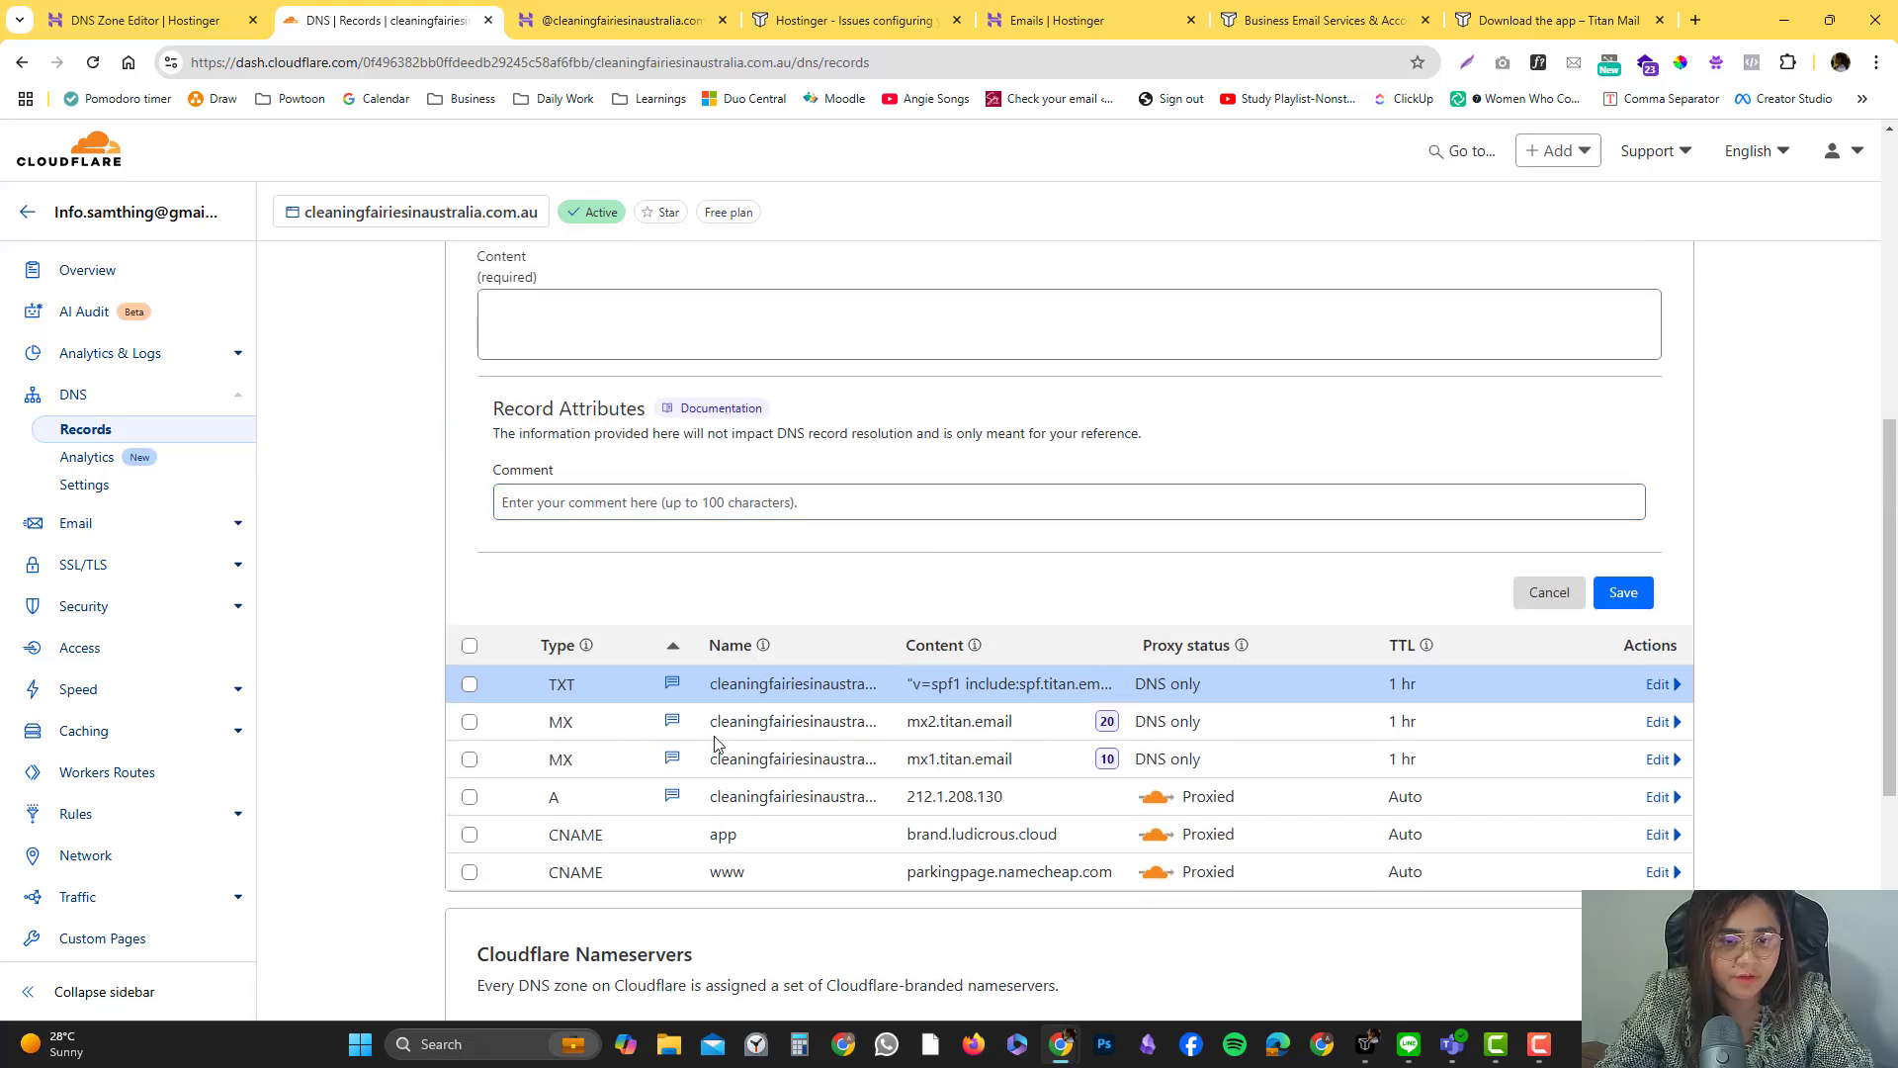
mouse_move(673, 733)
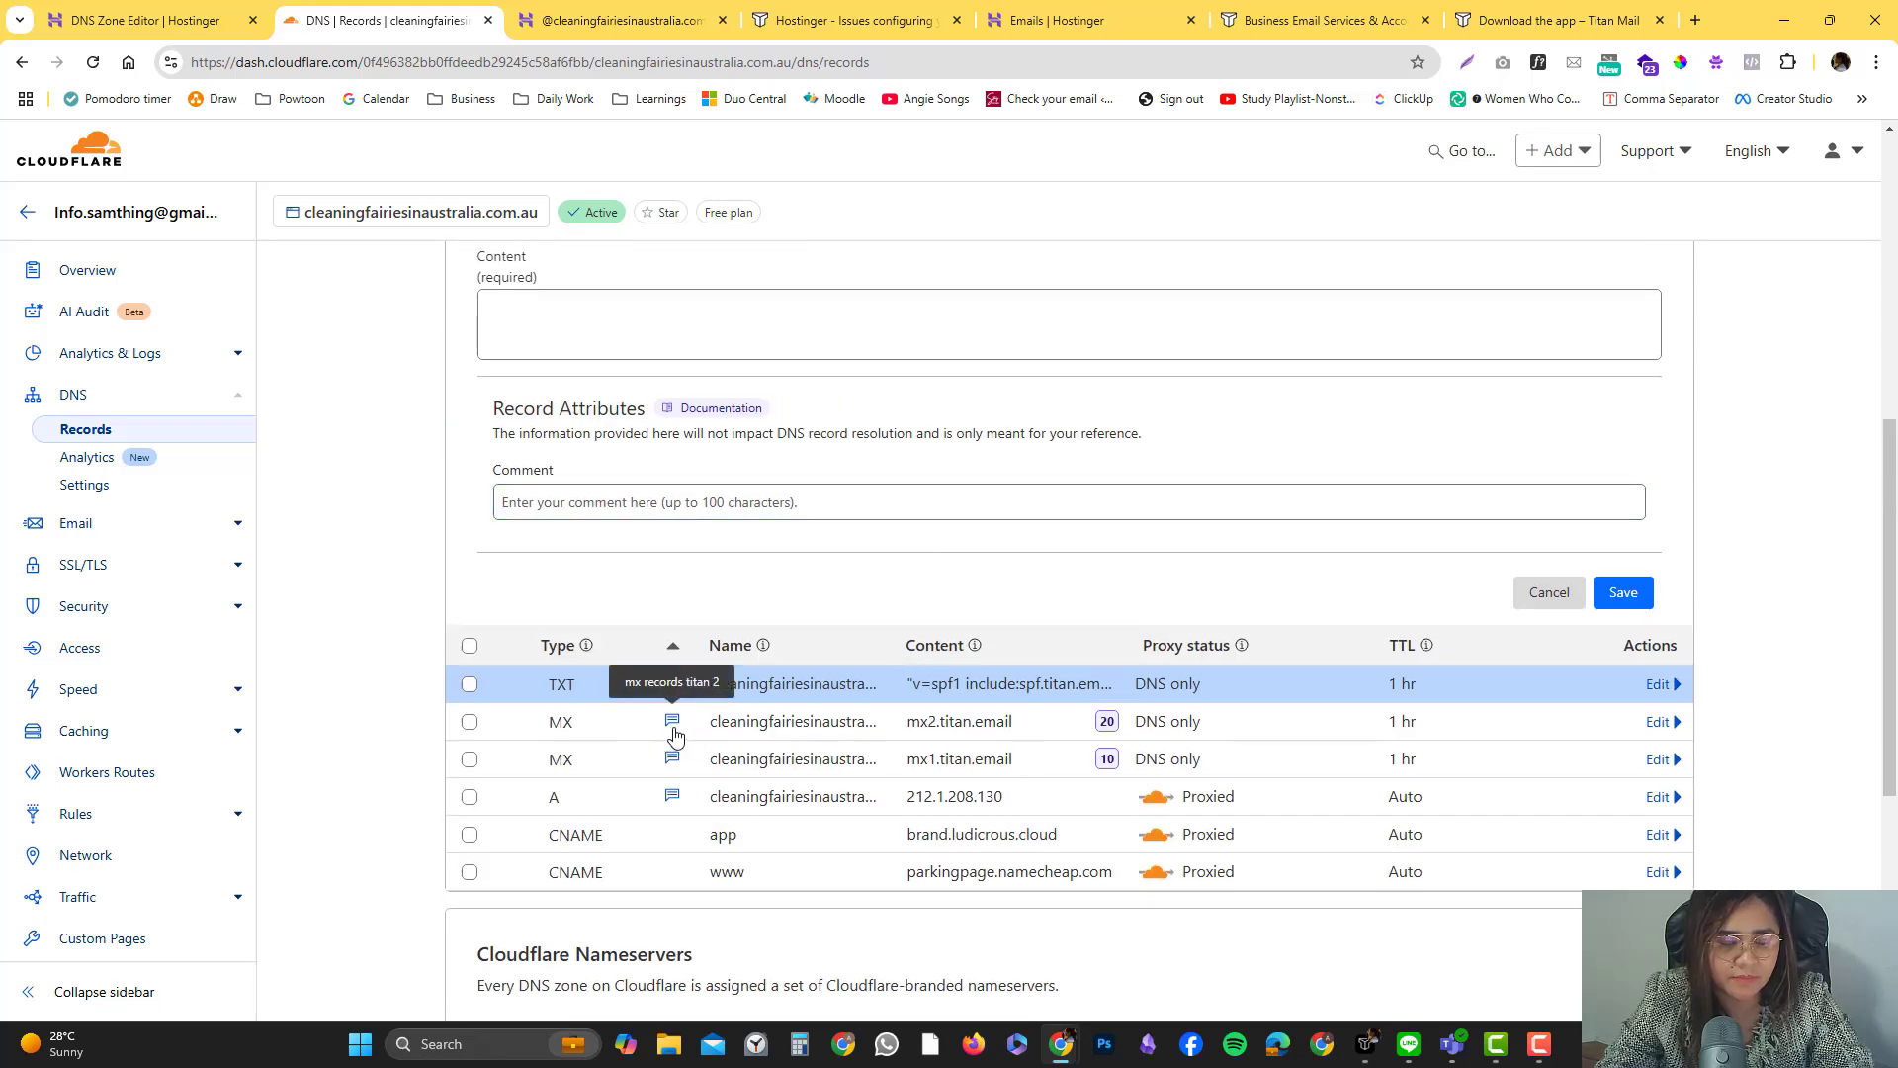
mouse_move(671, 691)
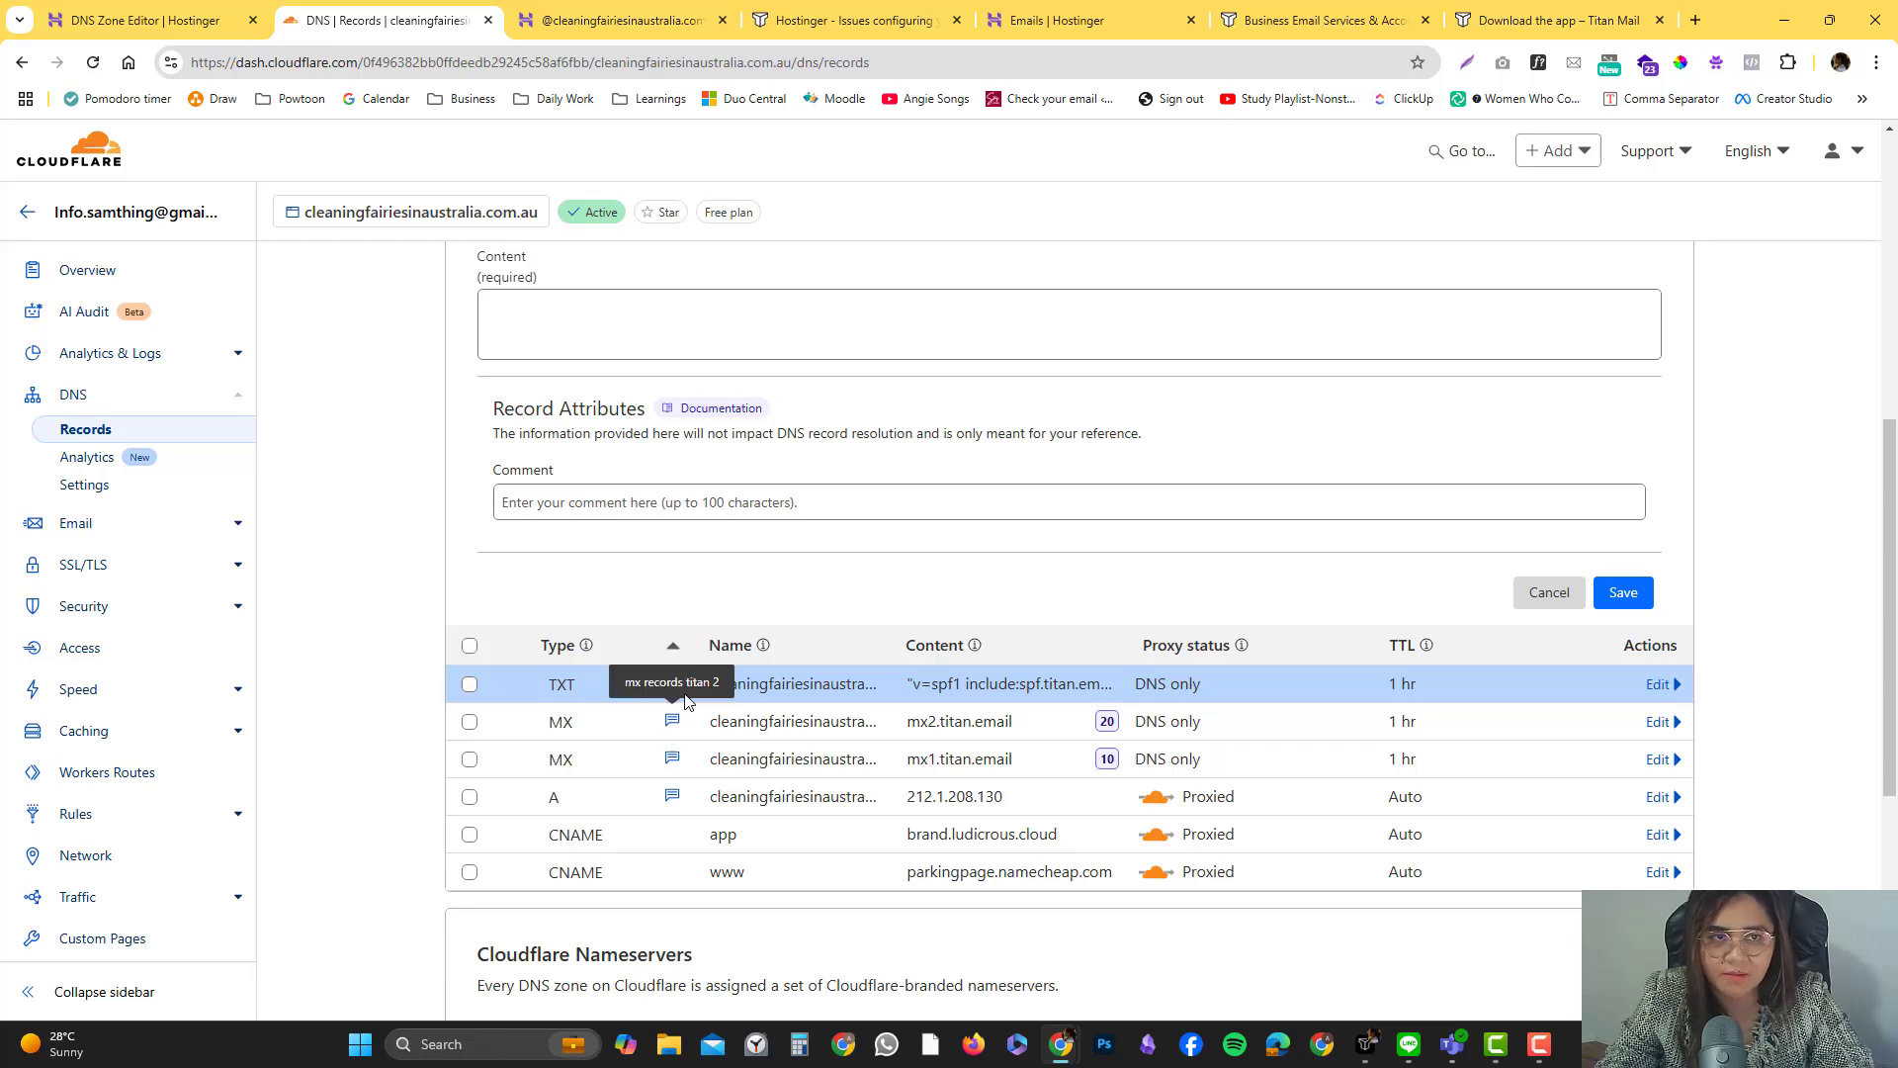
left_click(623, 20)
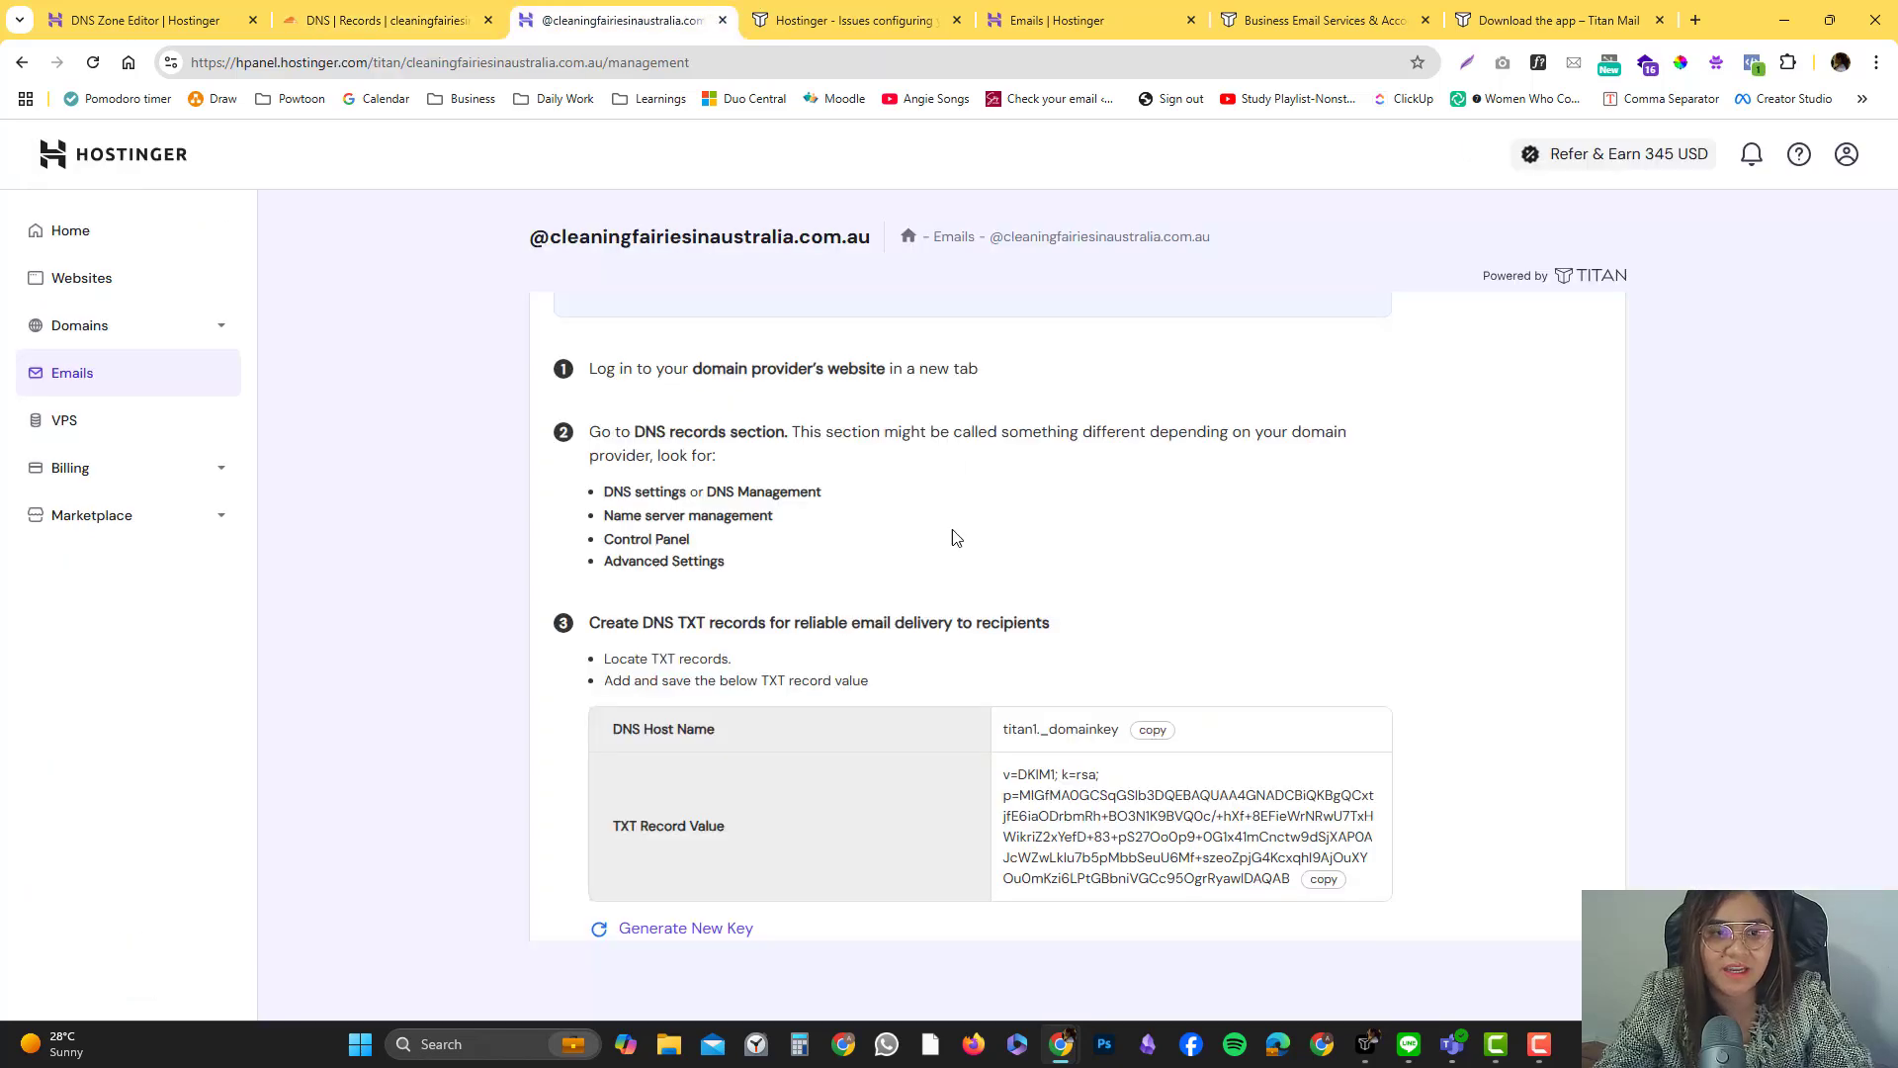
Copy titan1._domainkey from the DNS Host Name field in Hostinger's DKIM step
left_click(1152, 731)
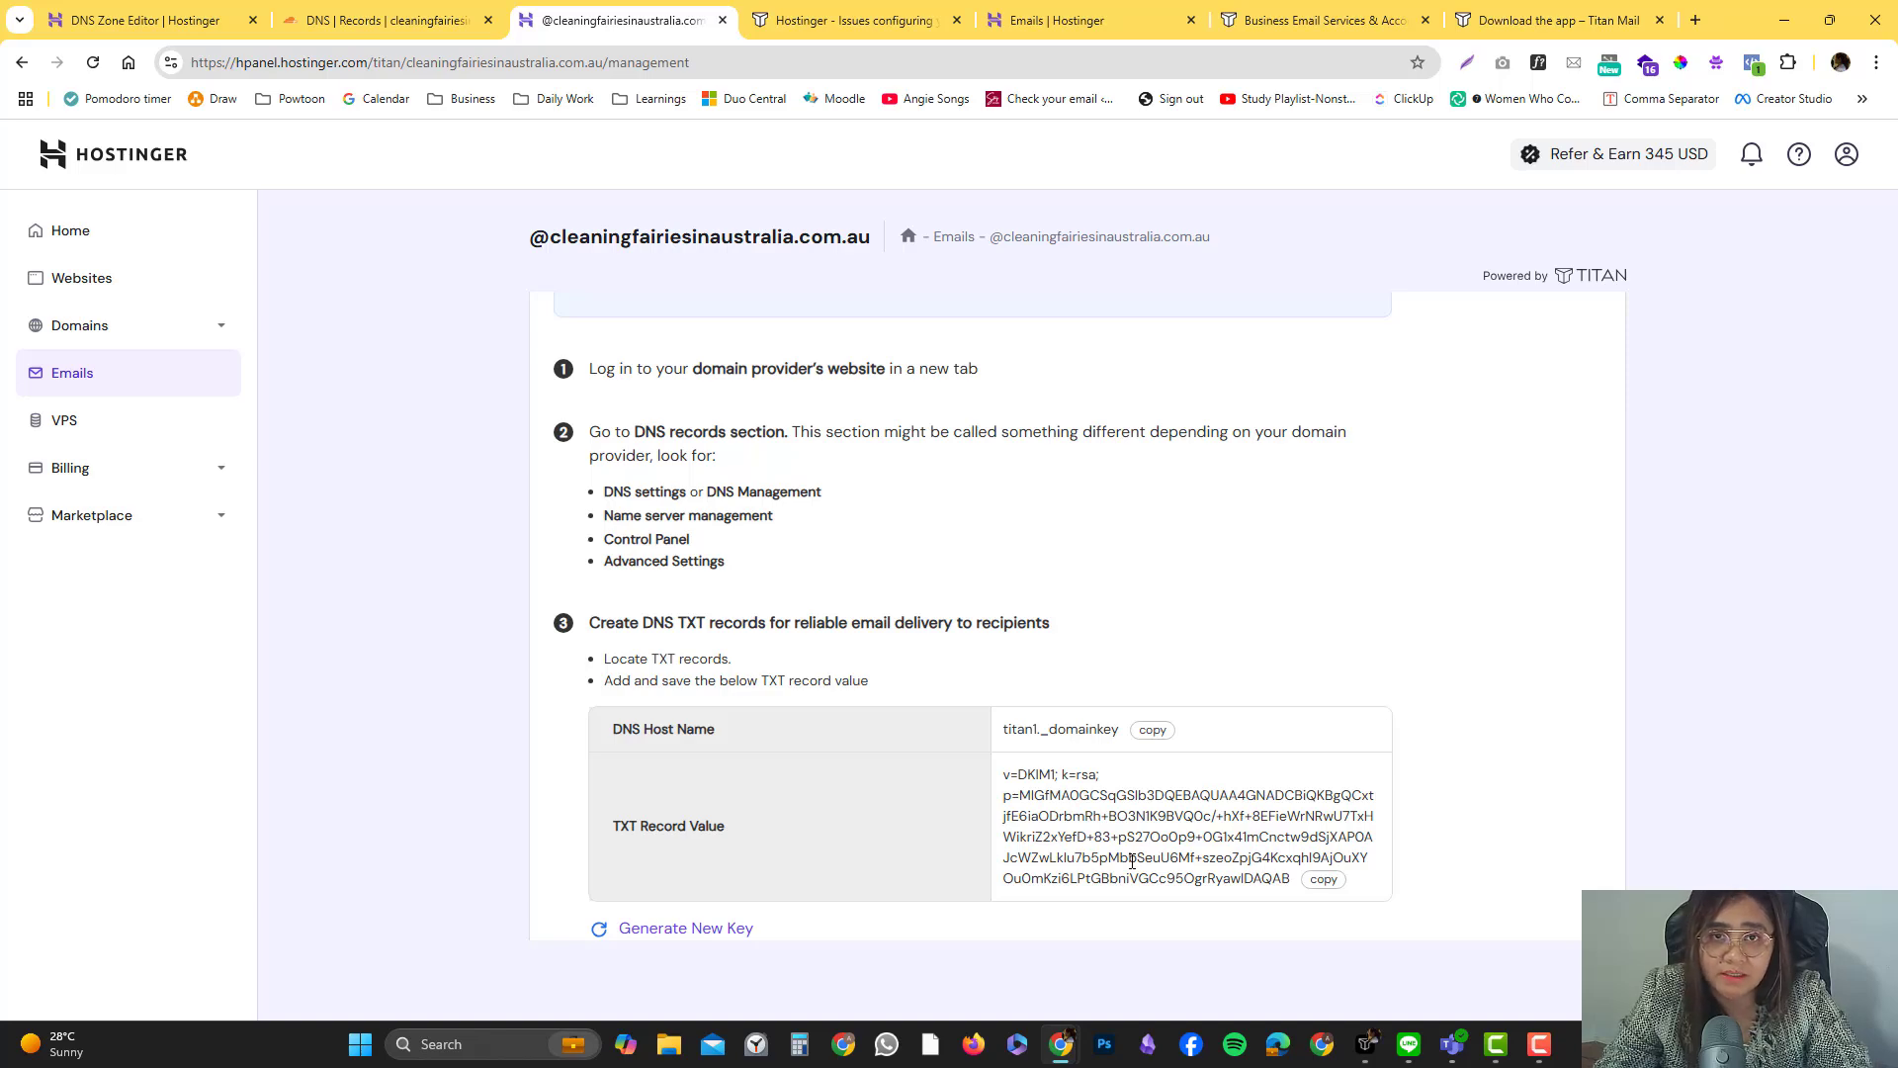
Paste titan1._domainkey as the name of the new TXT record
left_click(385, 20)
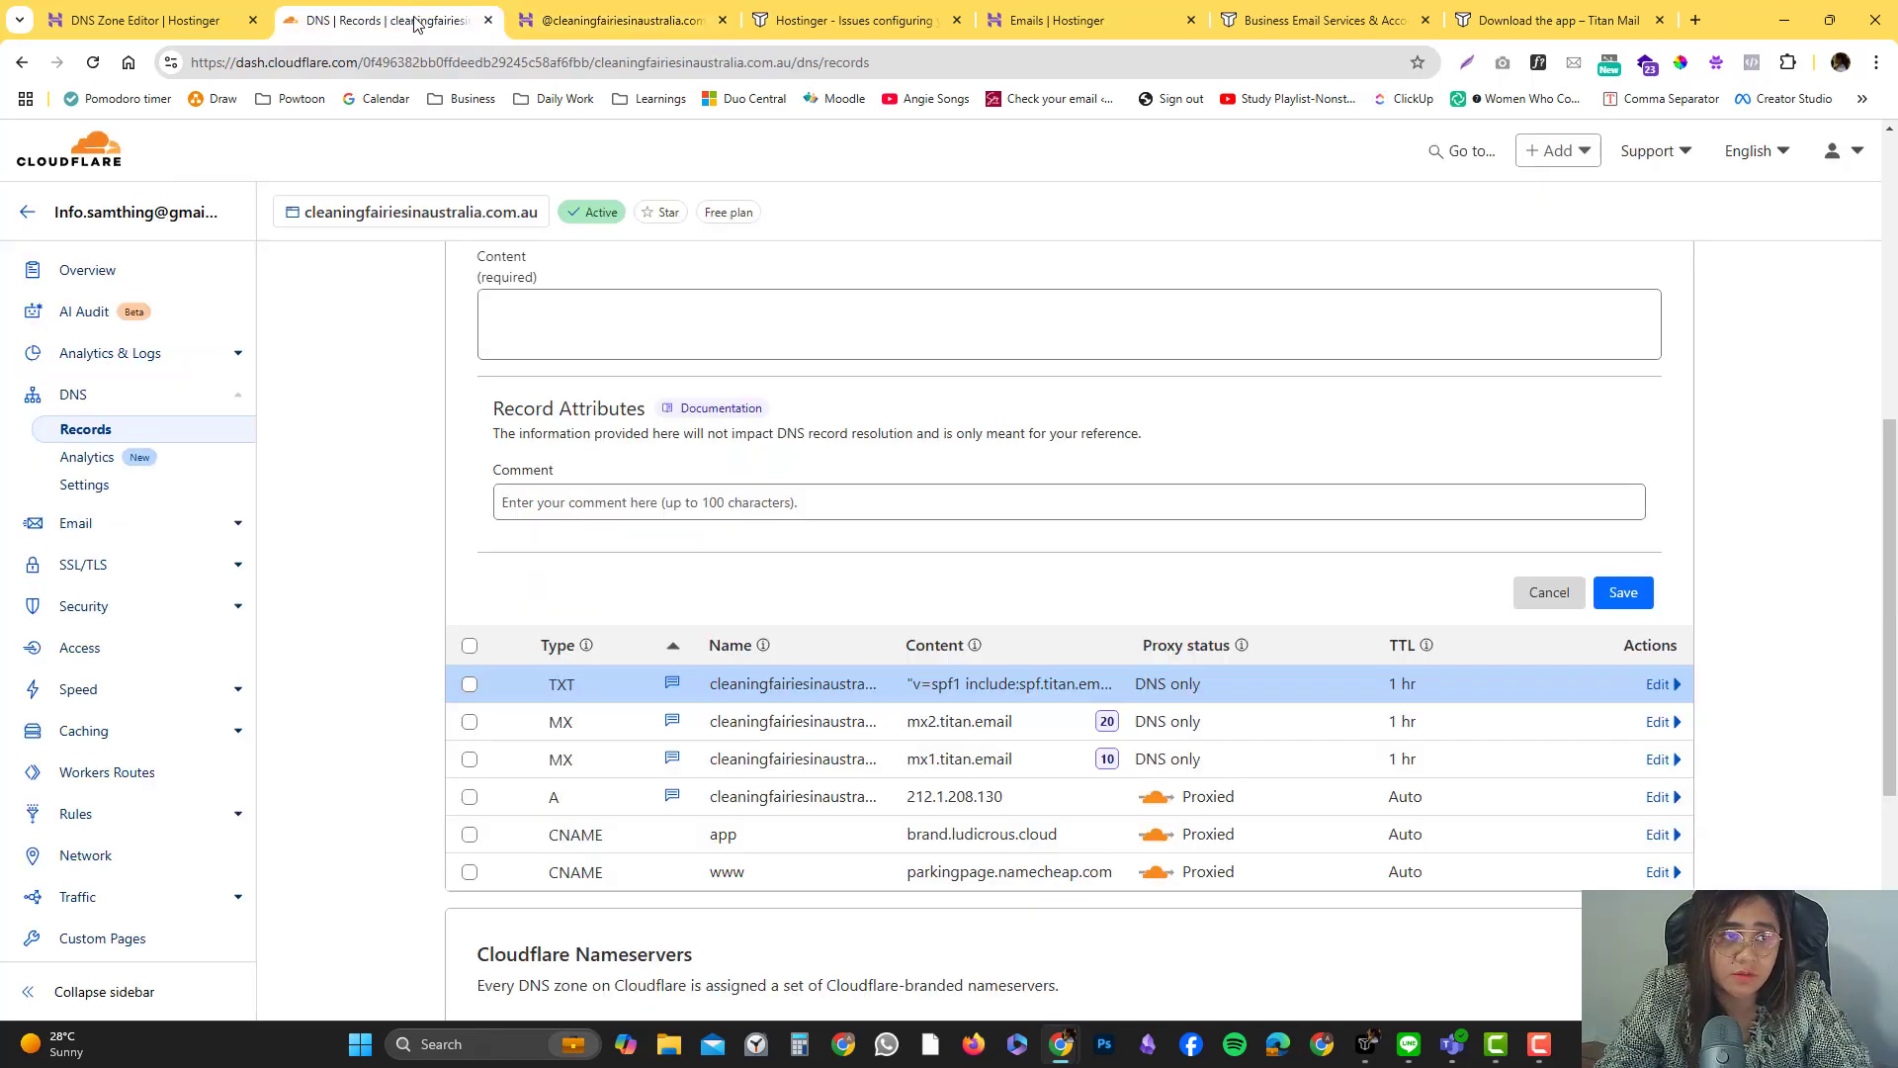
scroll(1104, 539, "up", 5)
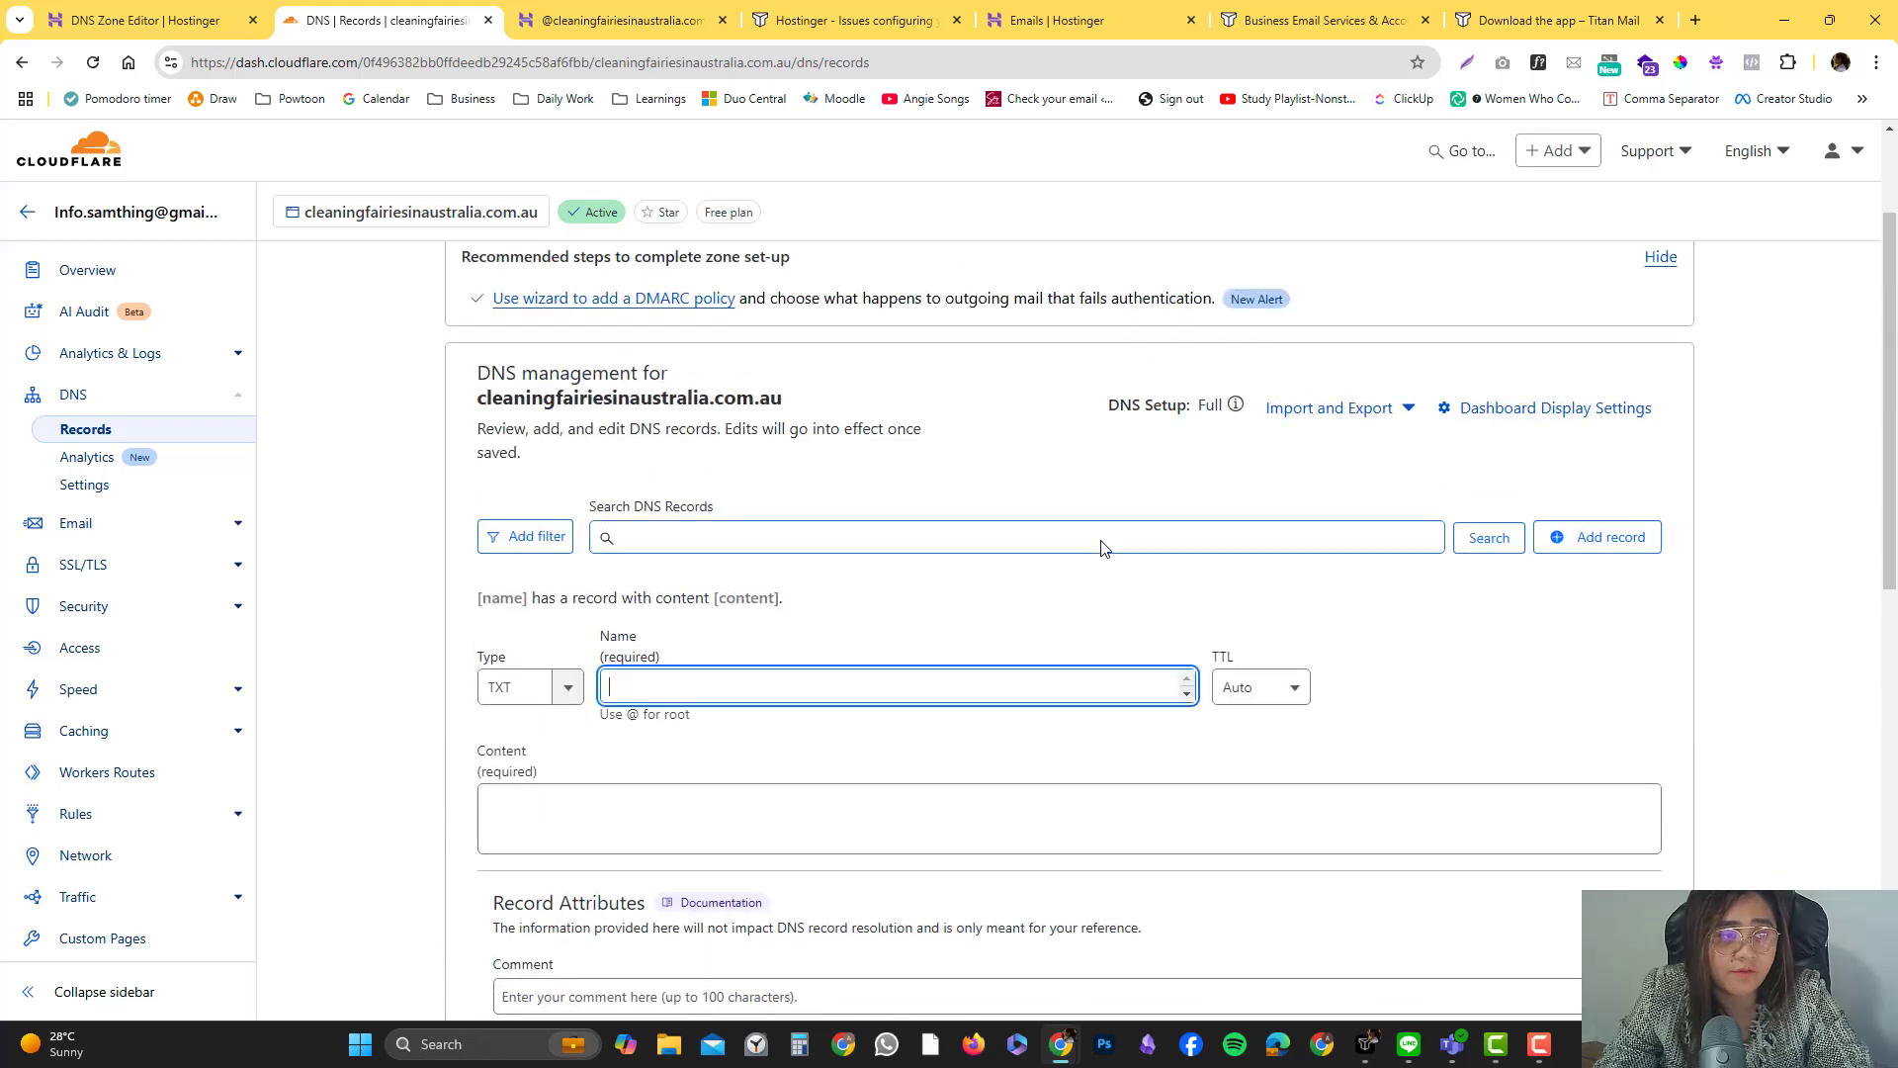
scroll(1105, 549, "down", 10)
scroll(1104, 548, "up", 15)
key("ctrl+v")
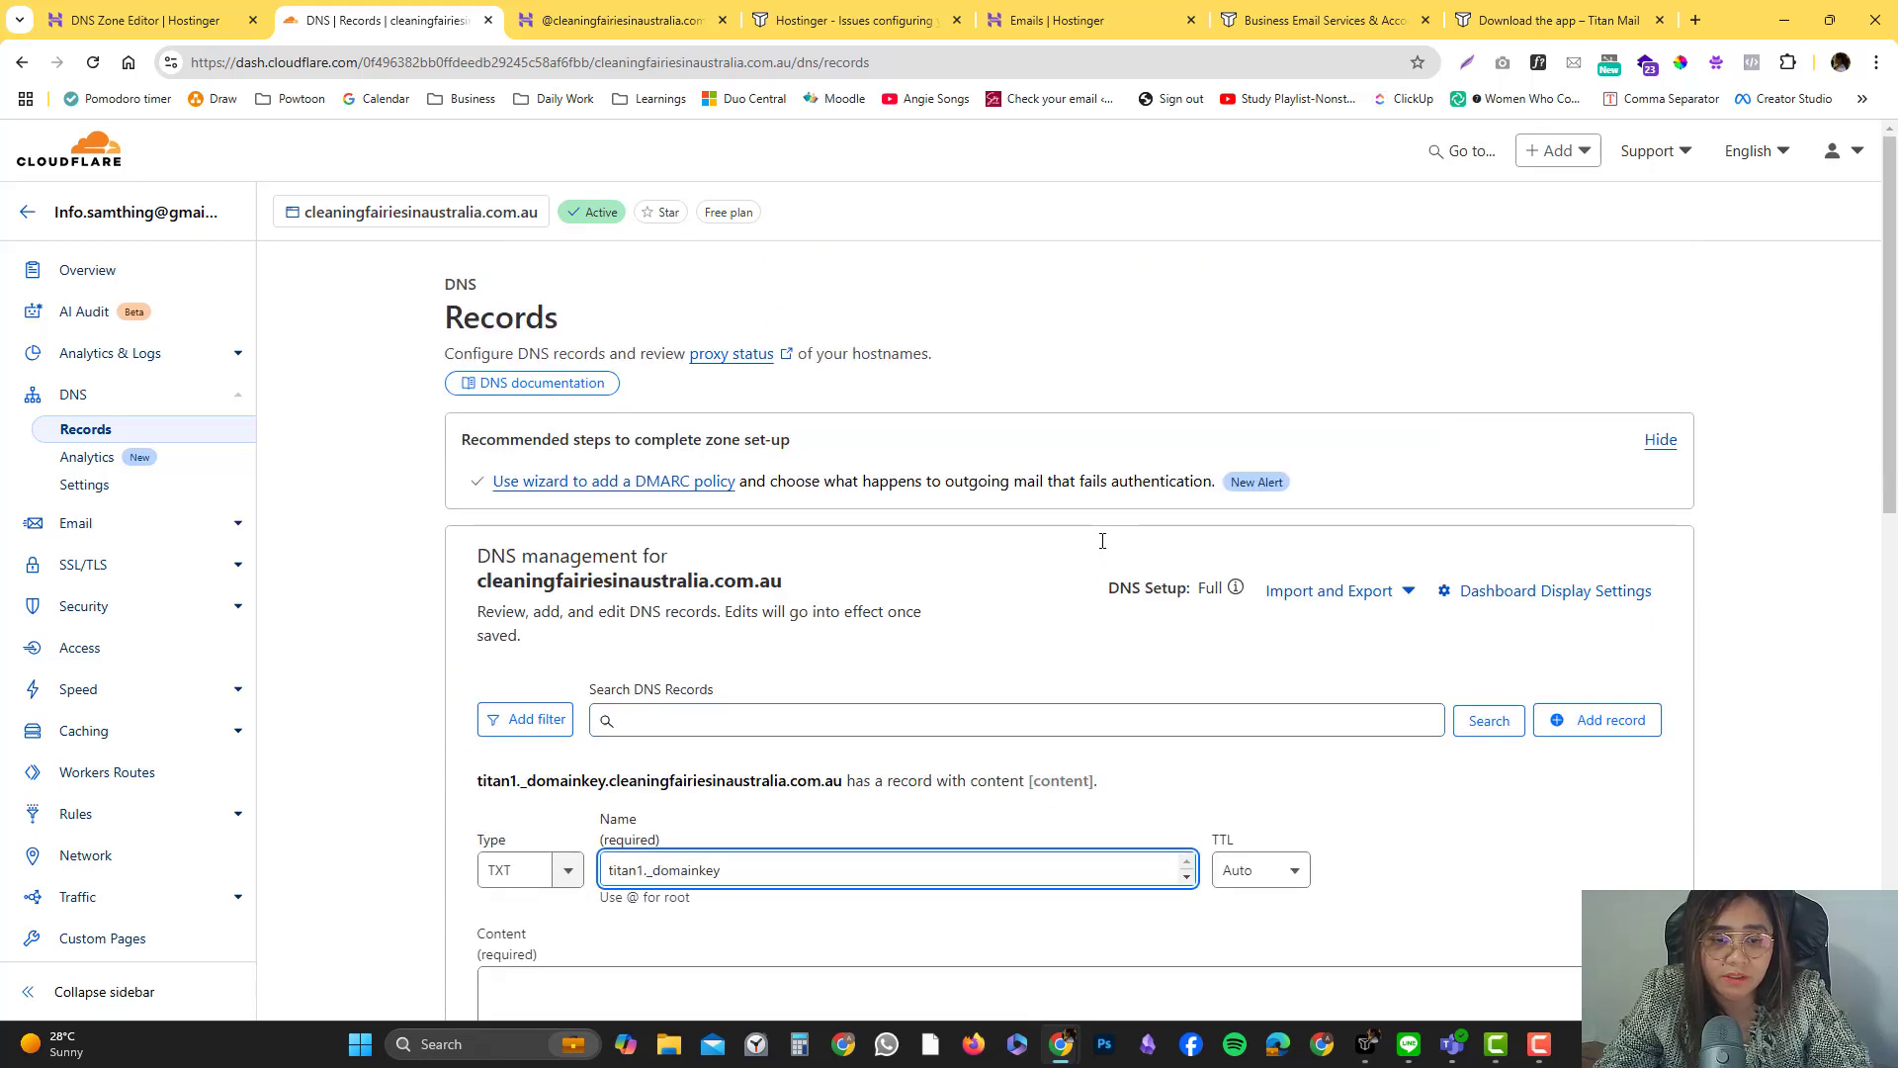
scroll(932, 553, "down", 5)
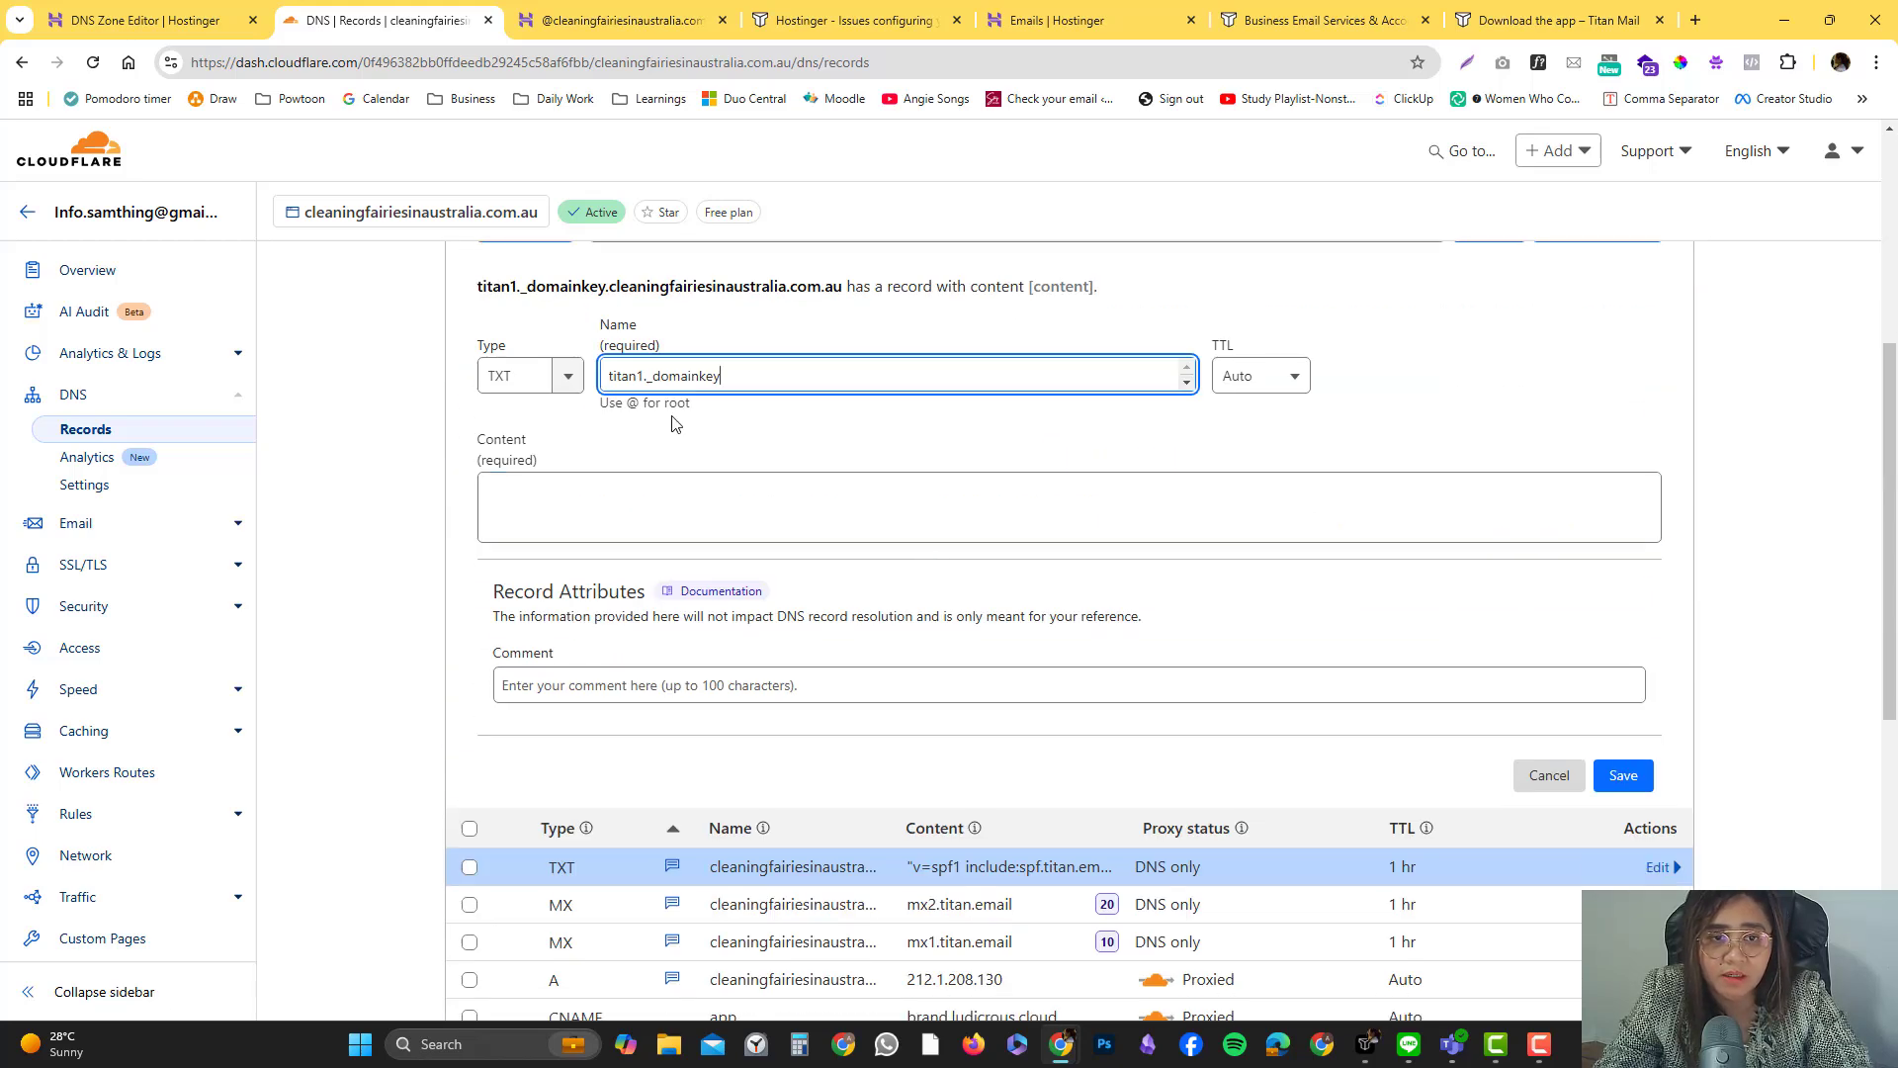
Paste the Hostinger v=DKIM1 value as content, add a DKIM Titan email comment, and save
left_click(621, 19)
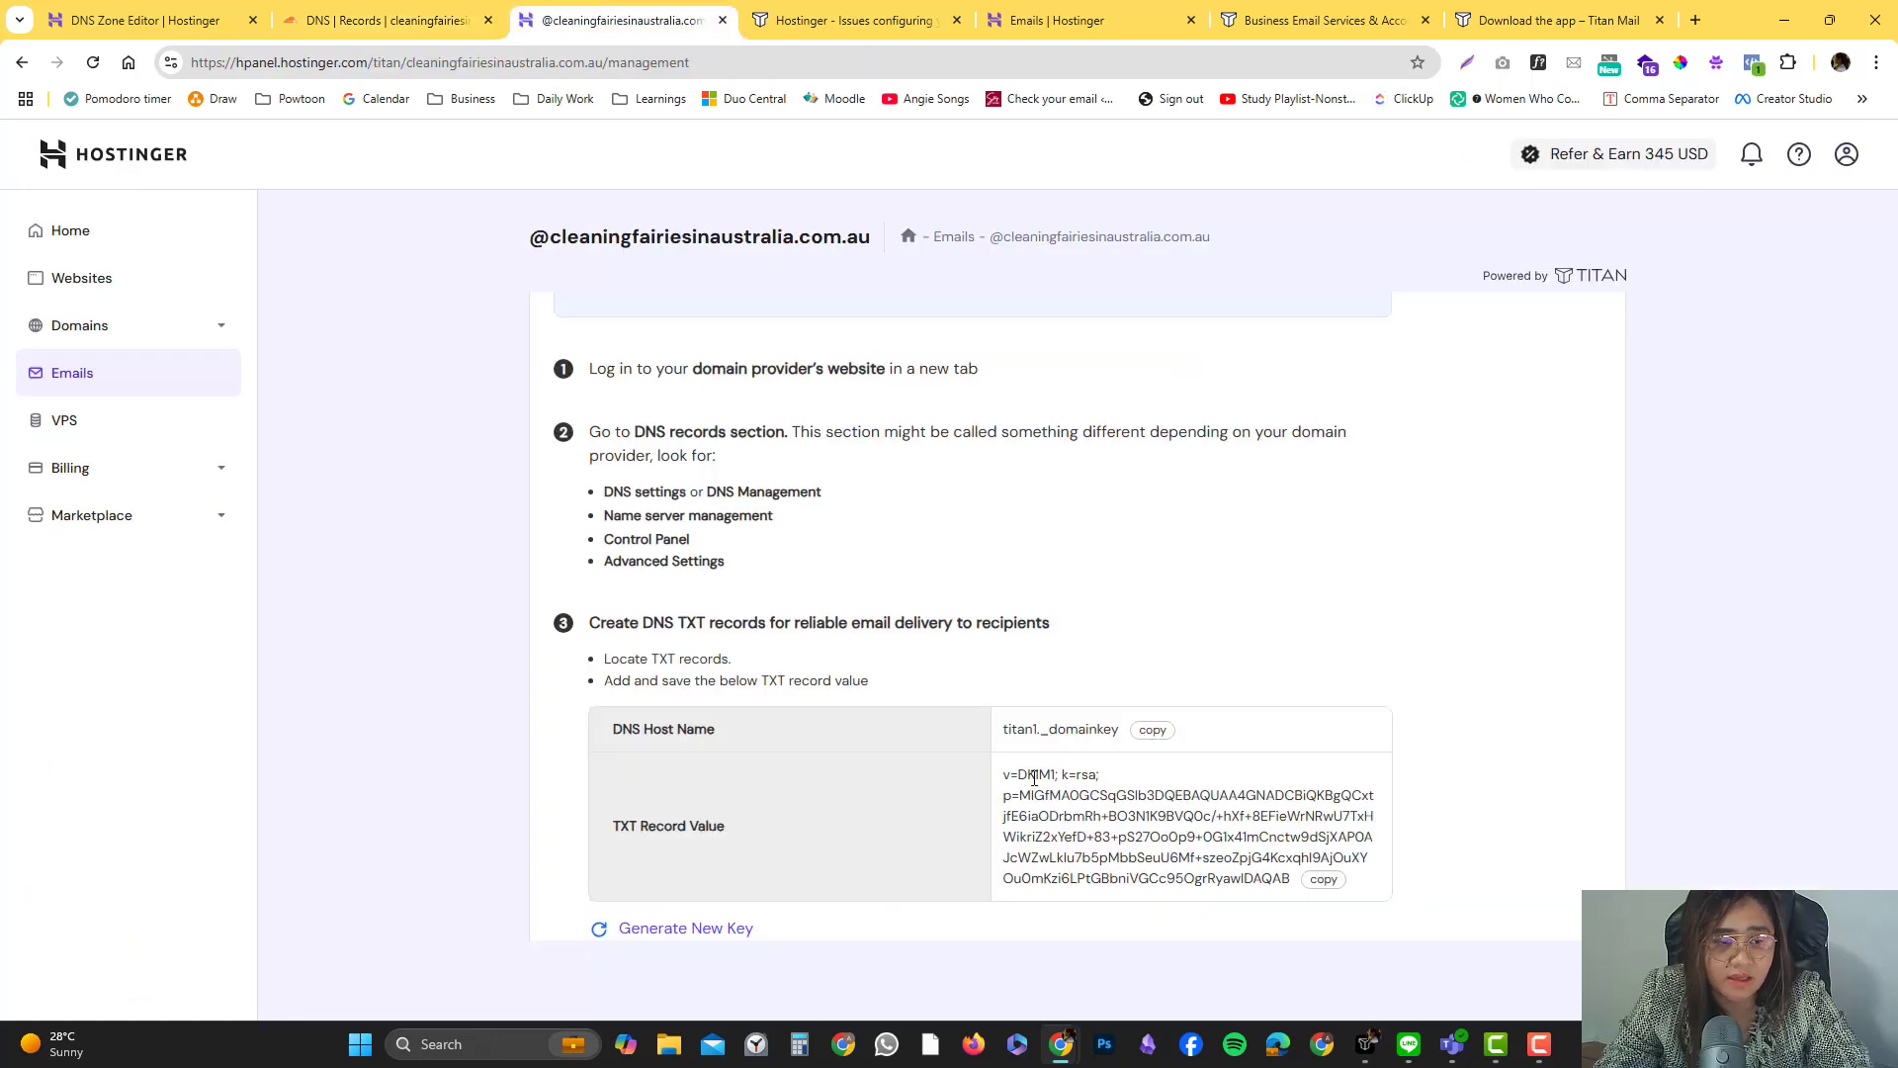
left_click_drag(1005, 775, 1360, 903)
left_click(1321, 879)
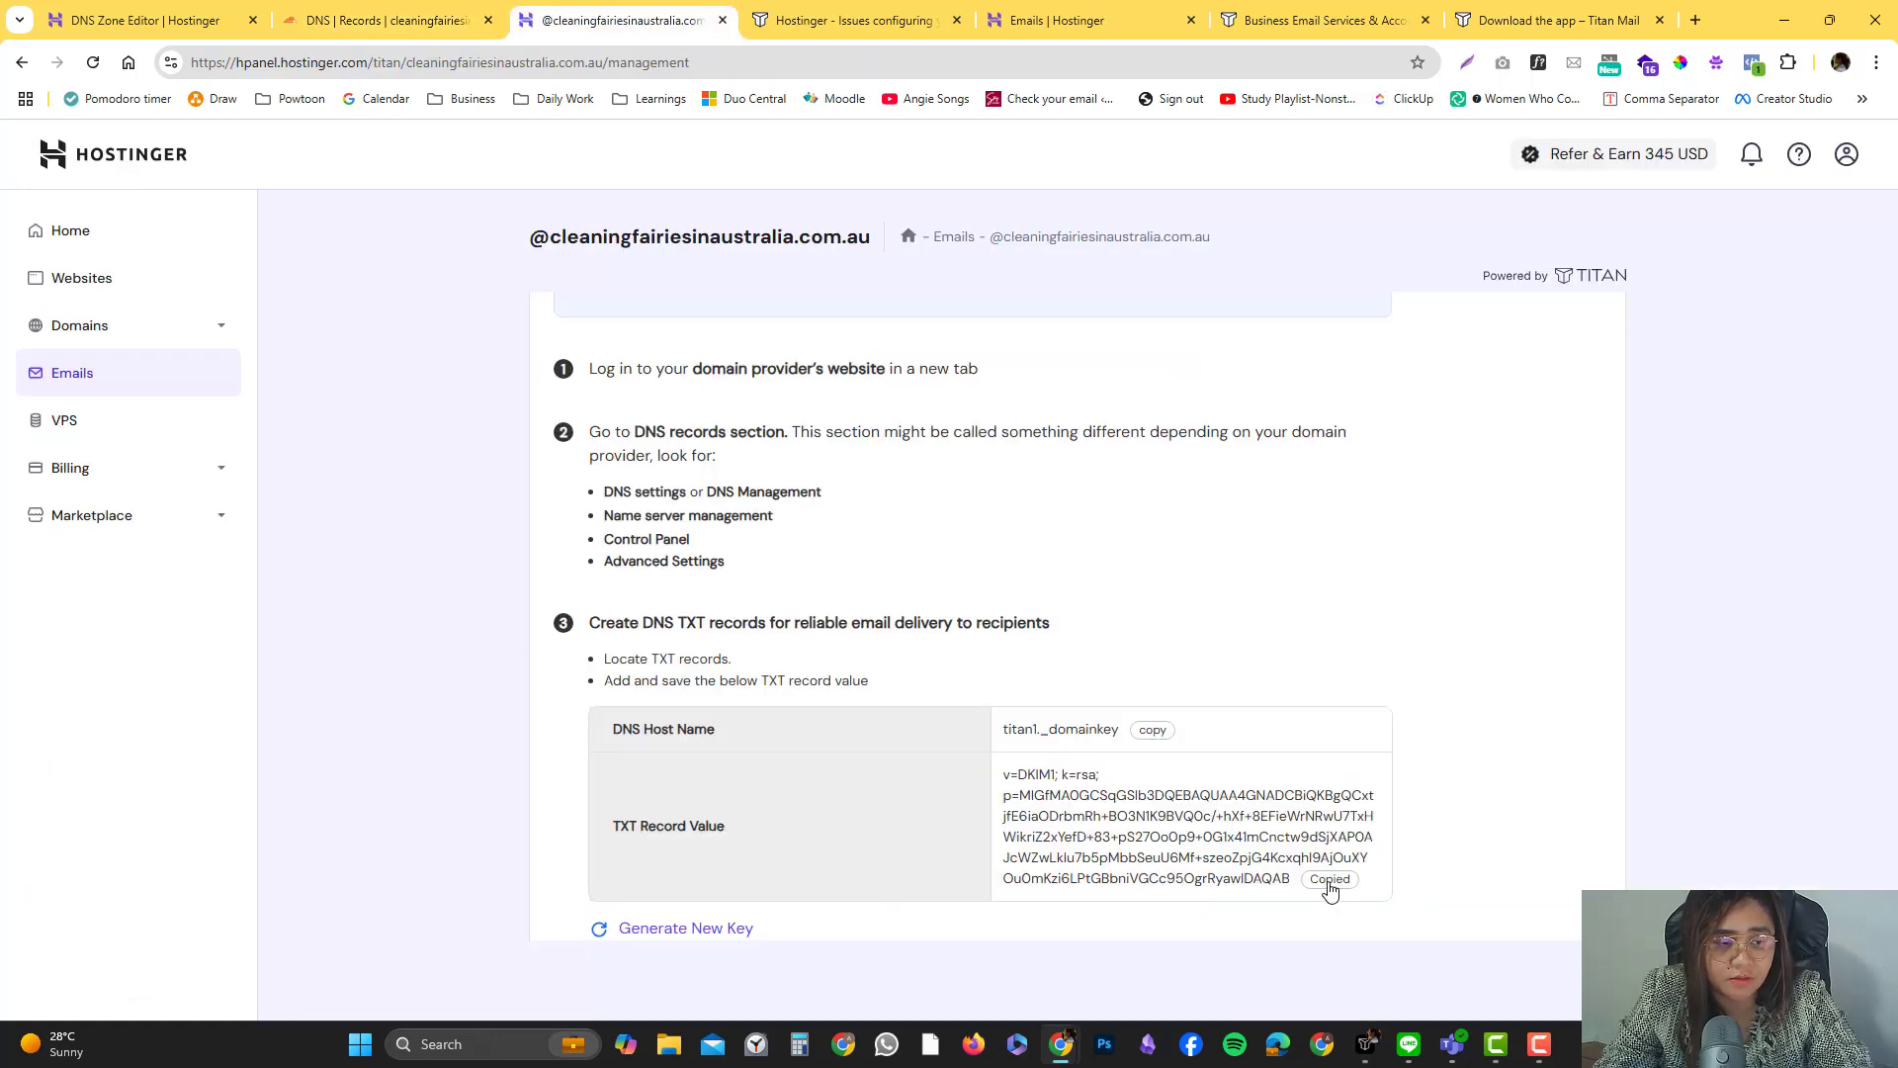
left_click(386, 20)
left_click(682, 504)
key("ctrl+v")
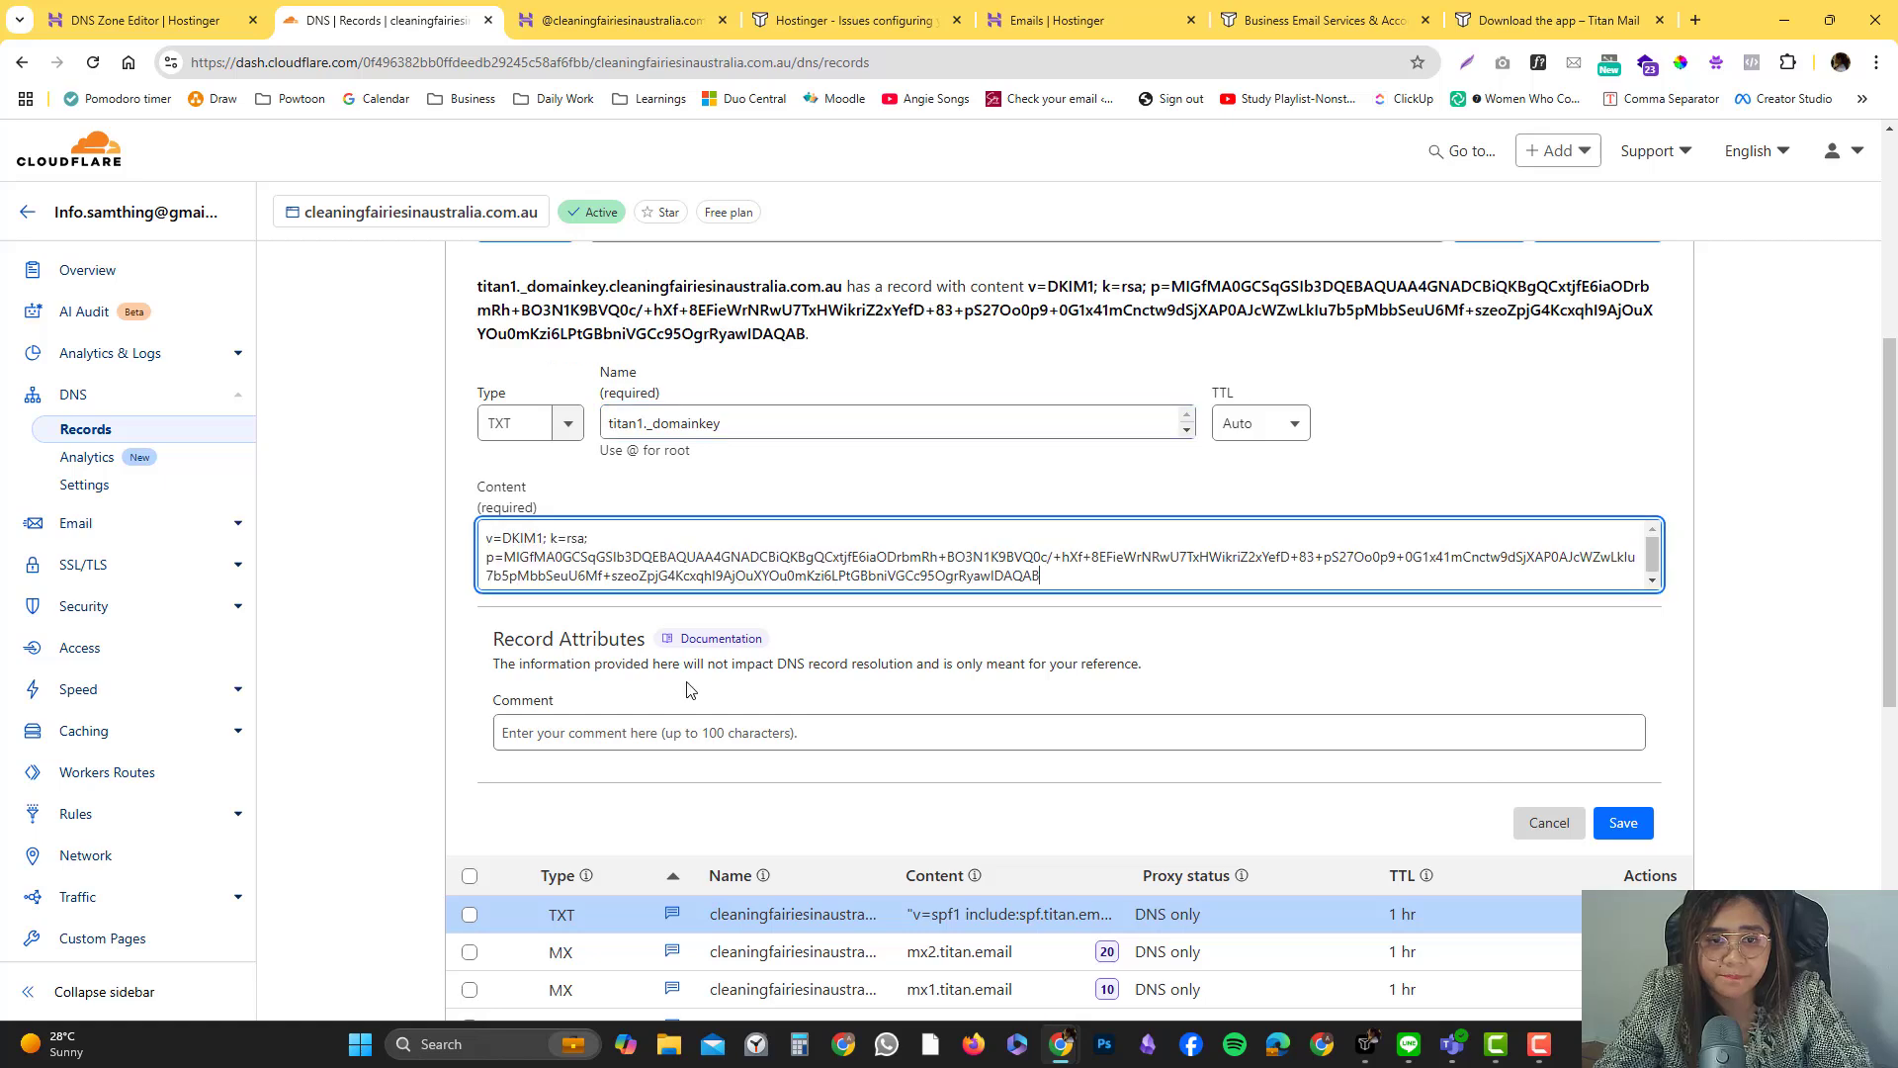
left_click(673, 731)
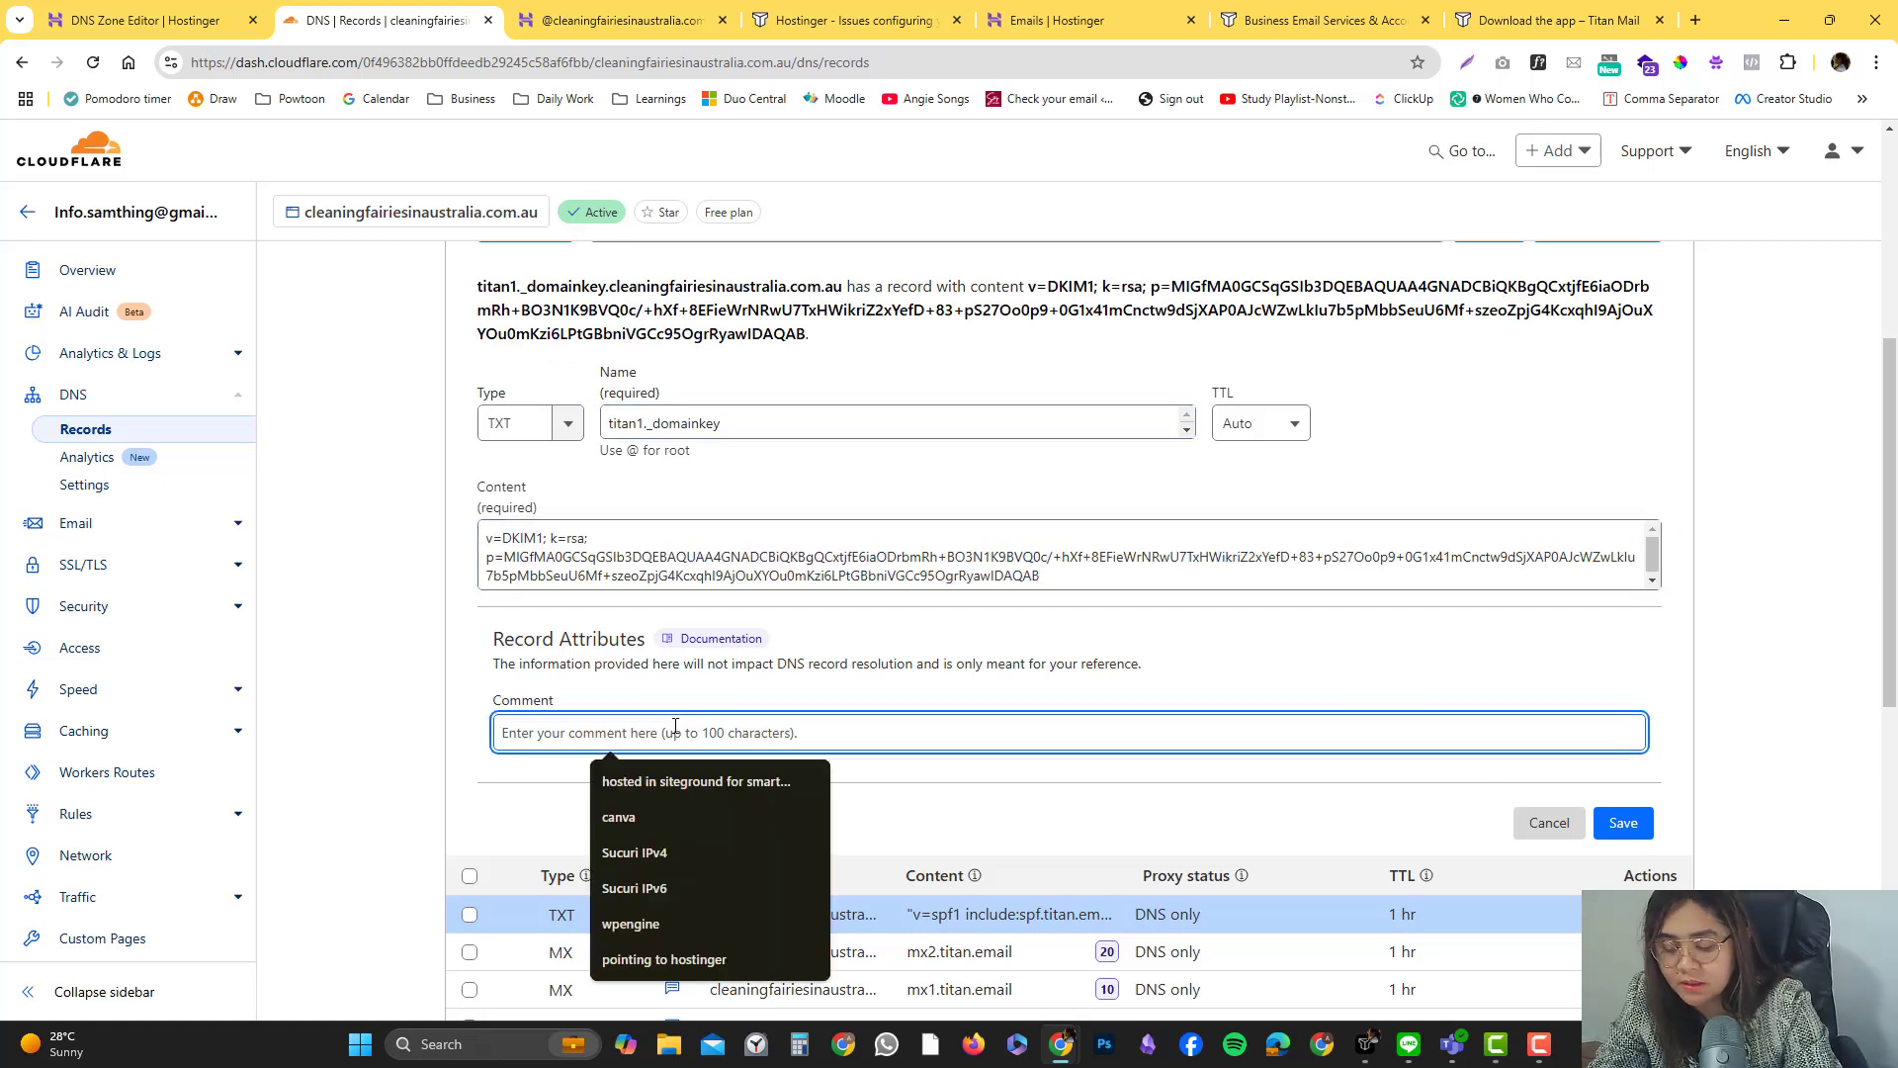
type("TXT for")
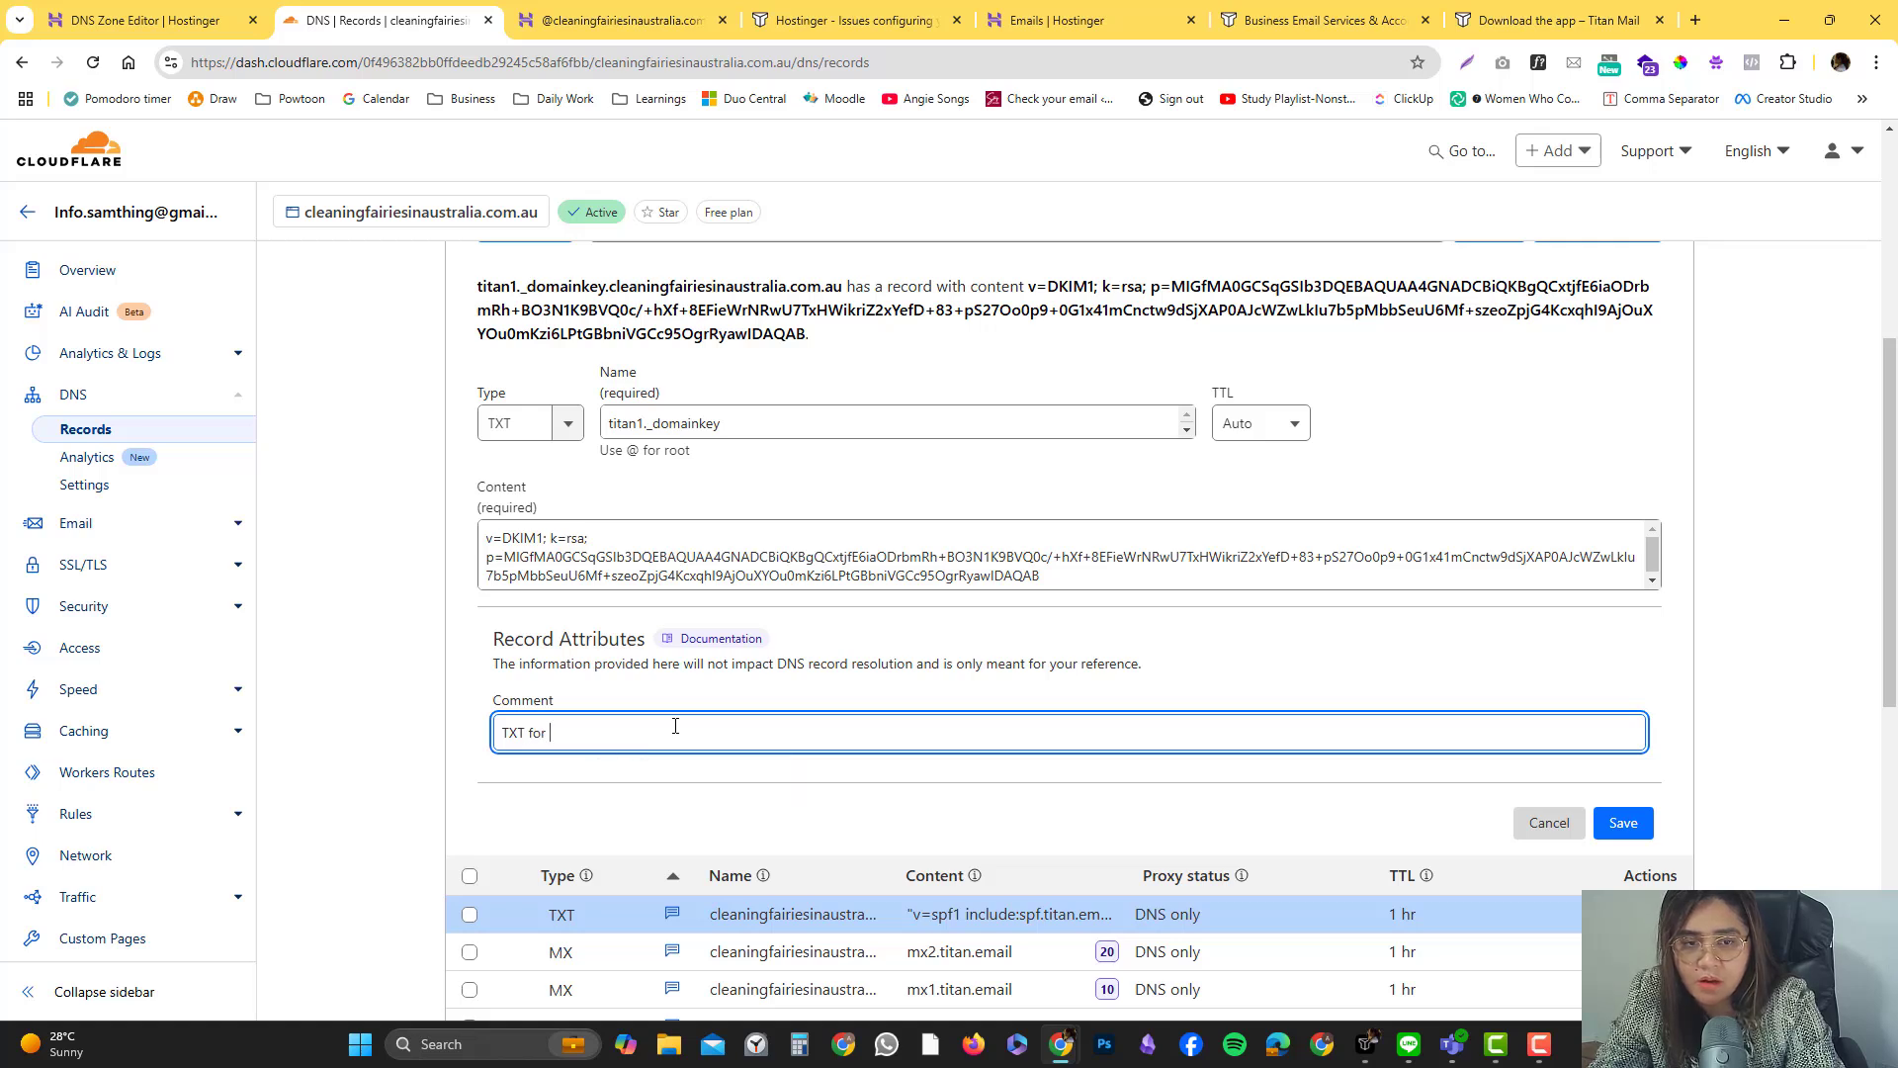
type(" DKIM")
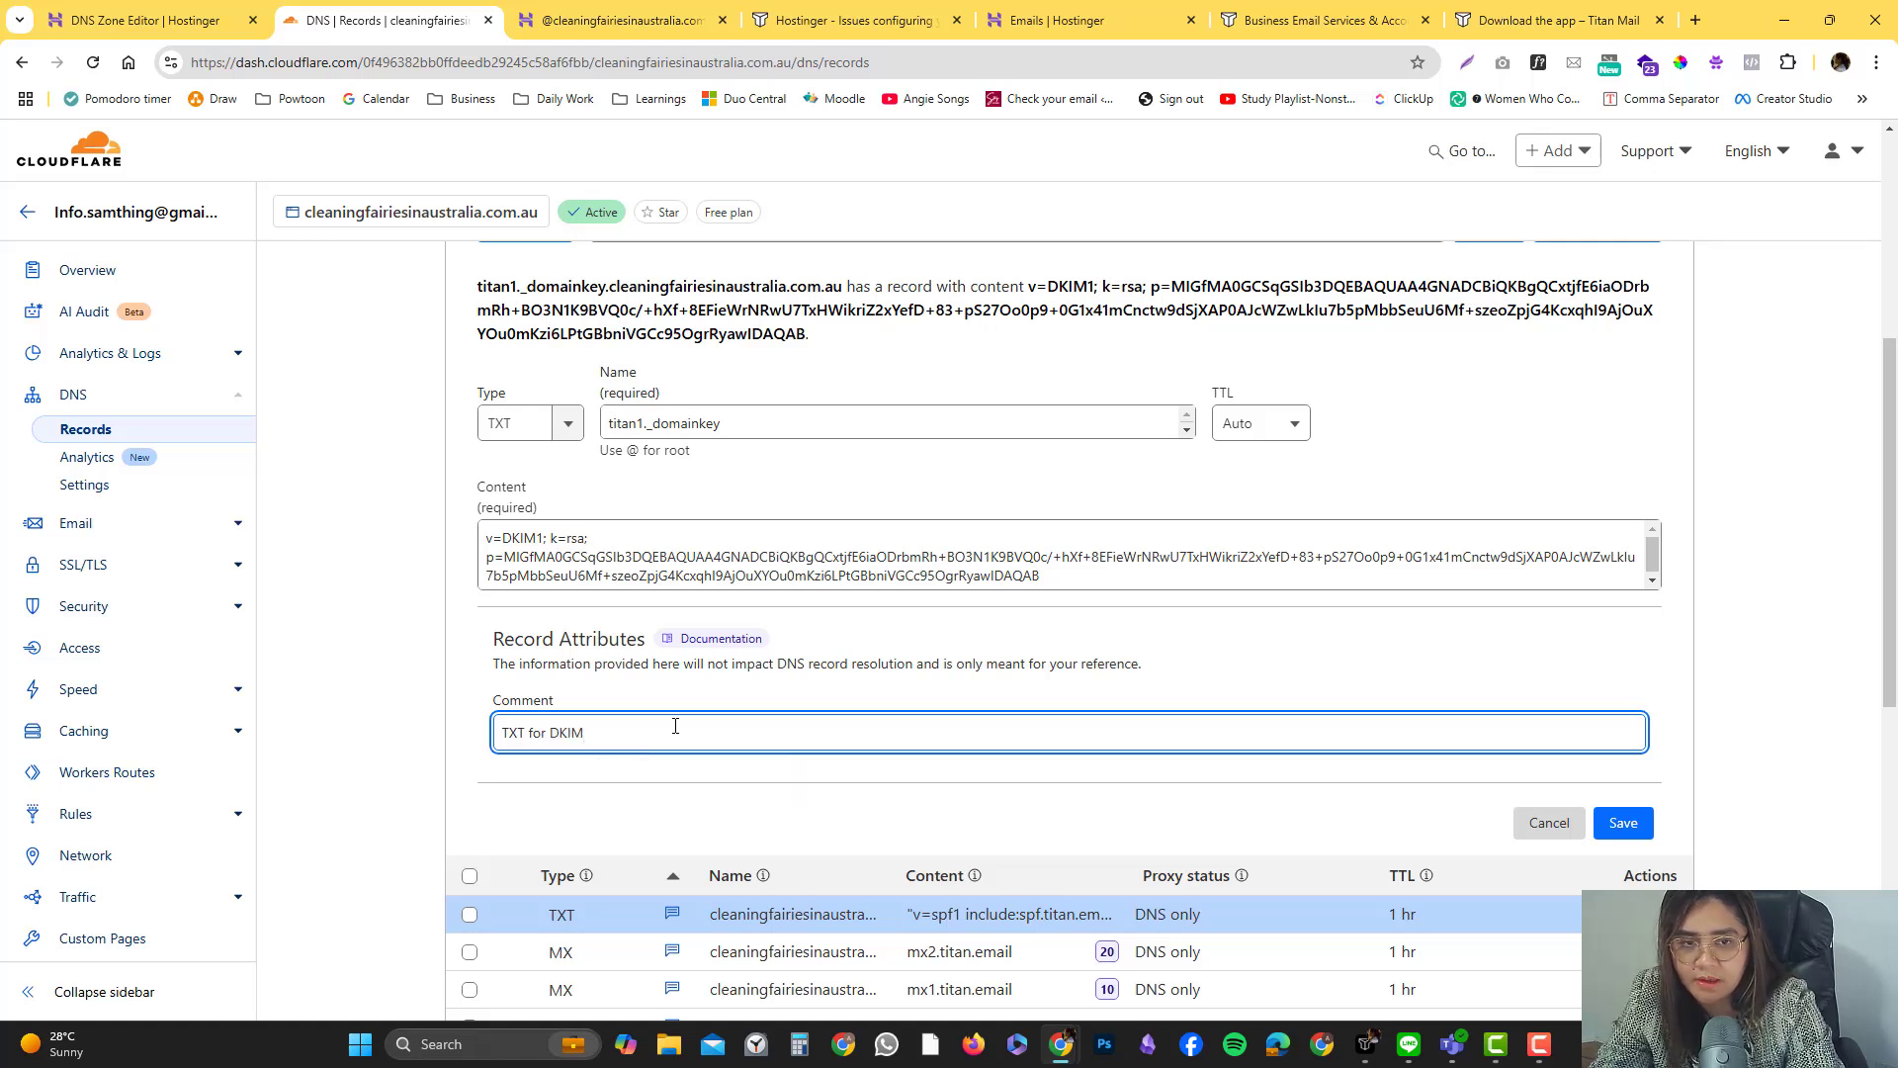
type(" titan emailk")
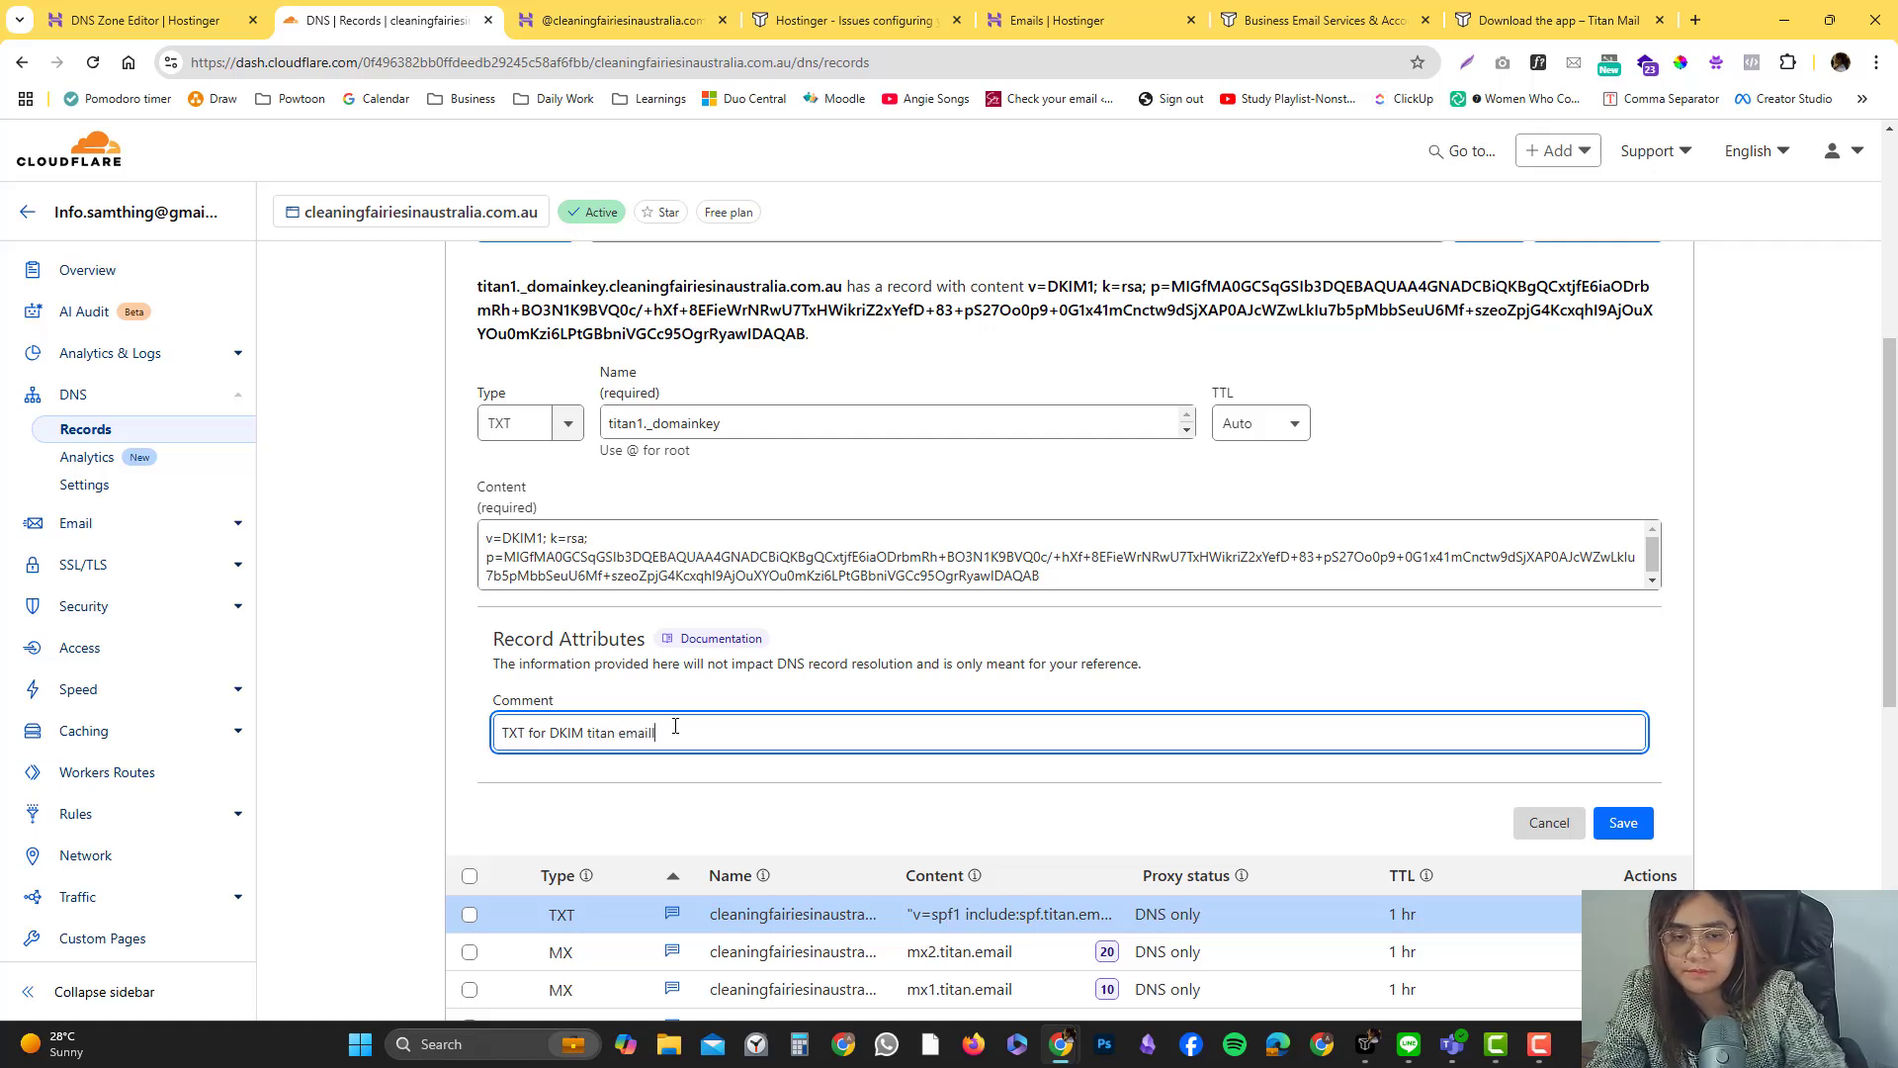
left_click_drag(553, 734, 472, 741)
key("BackSpace")
left_click(1622, 824)
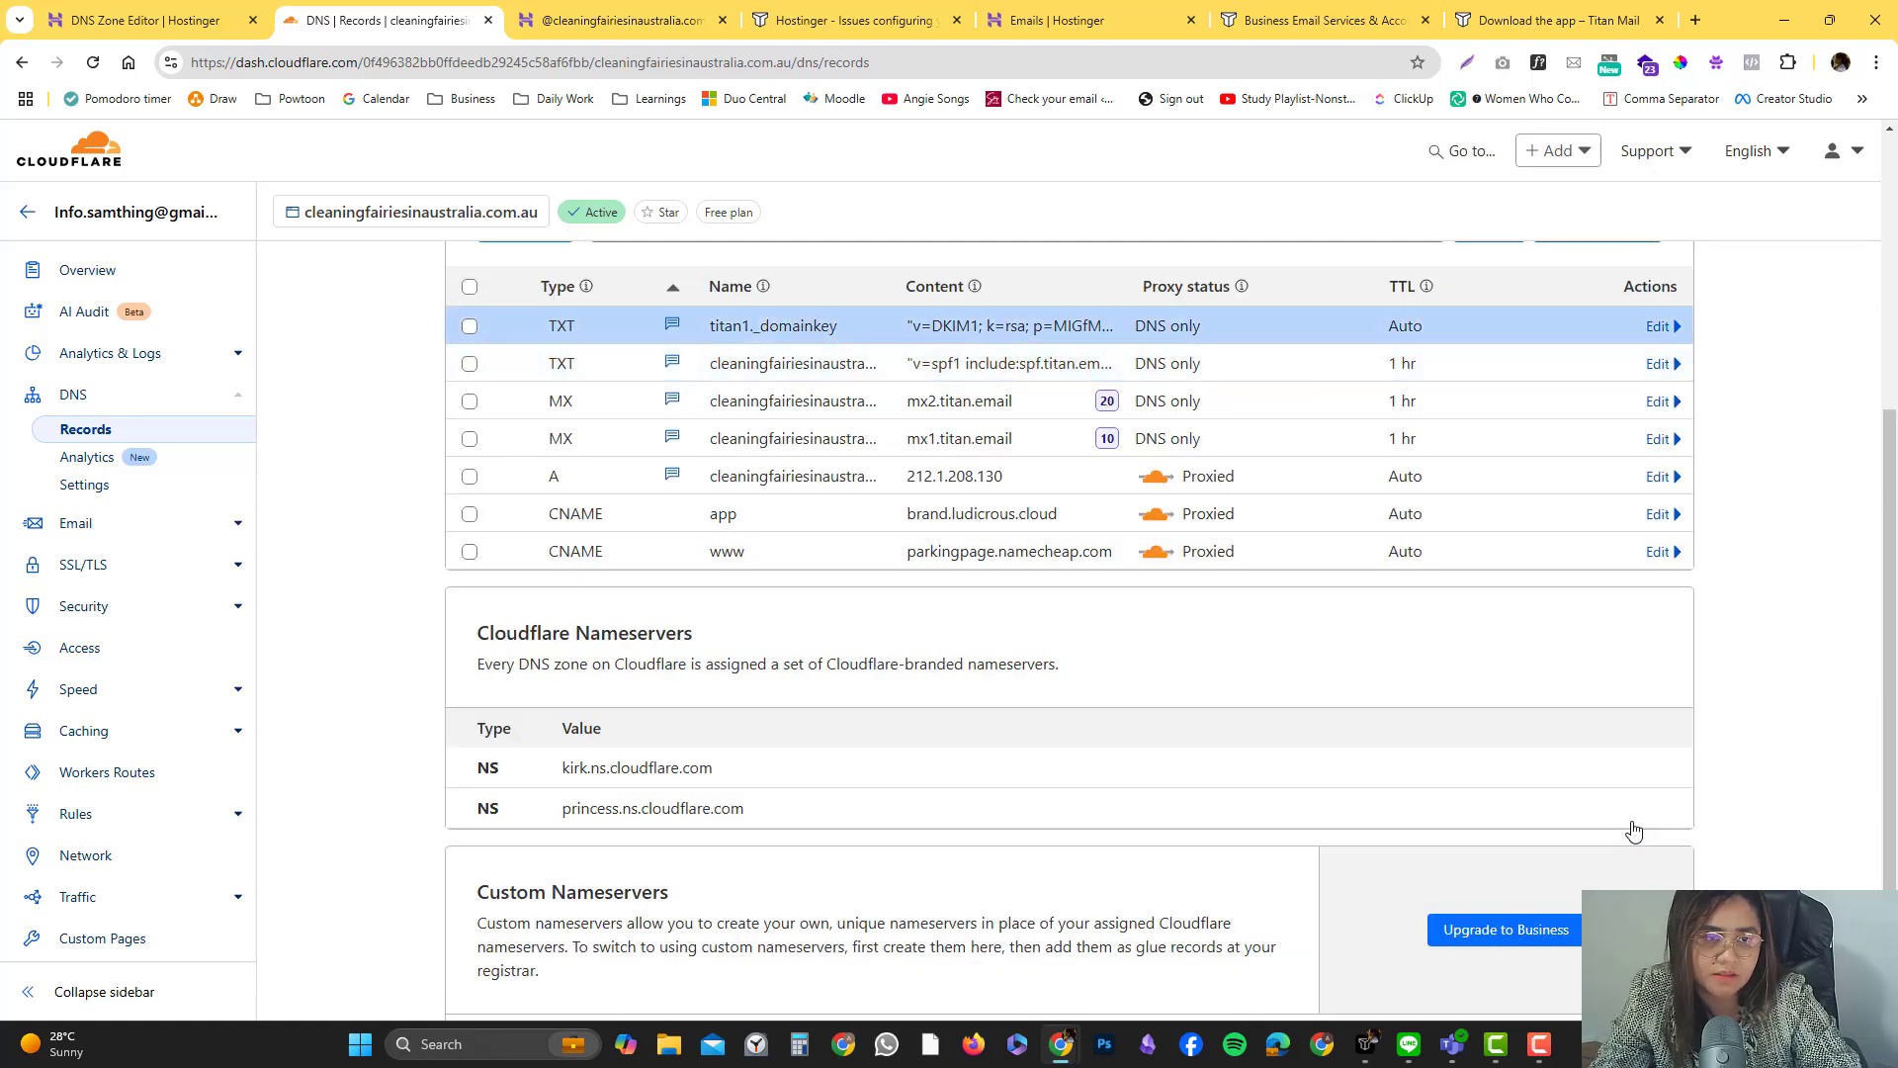
left_click(678, 19)
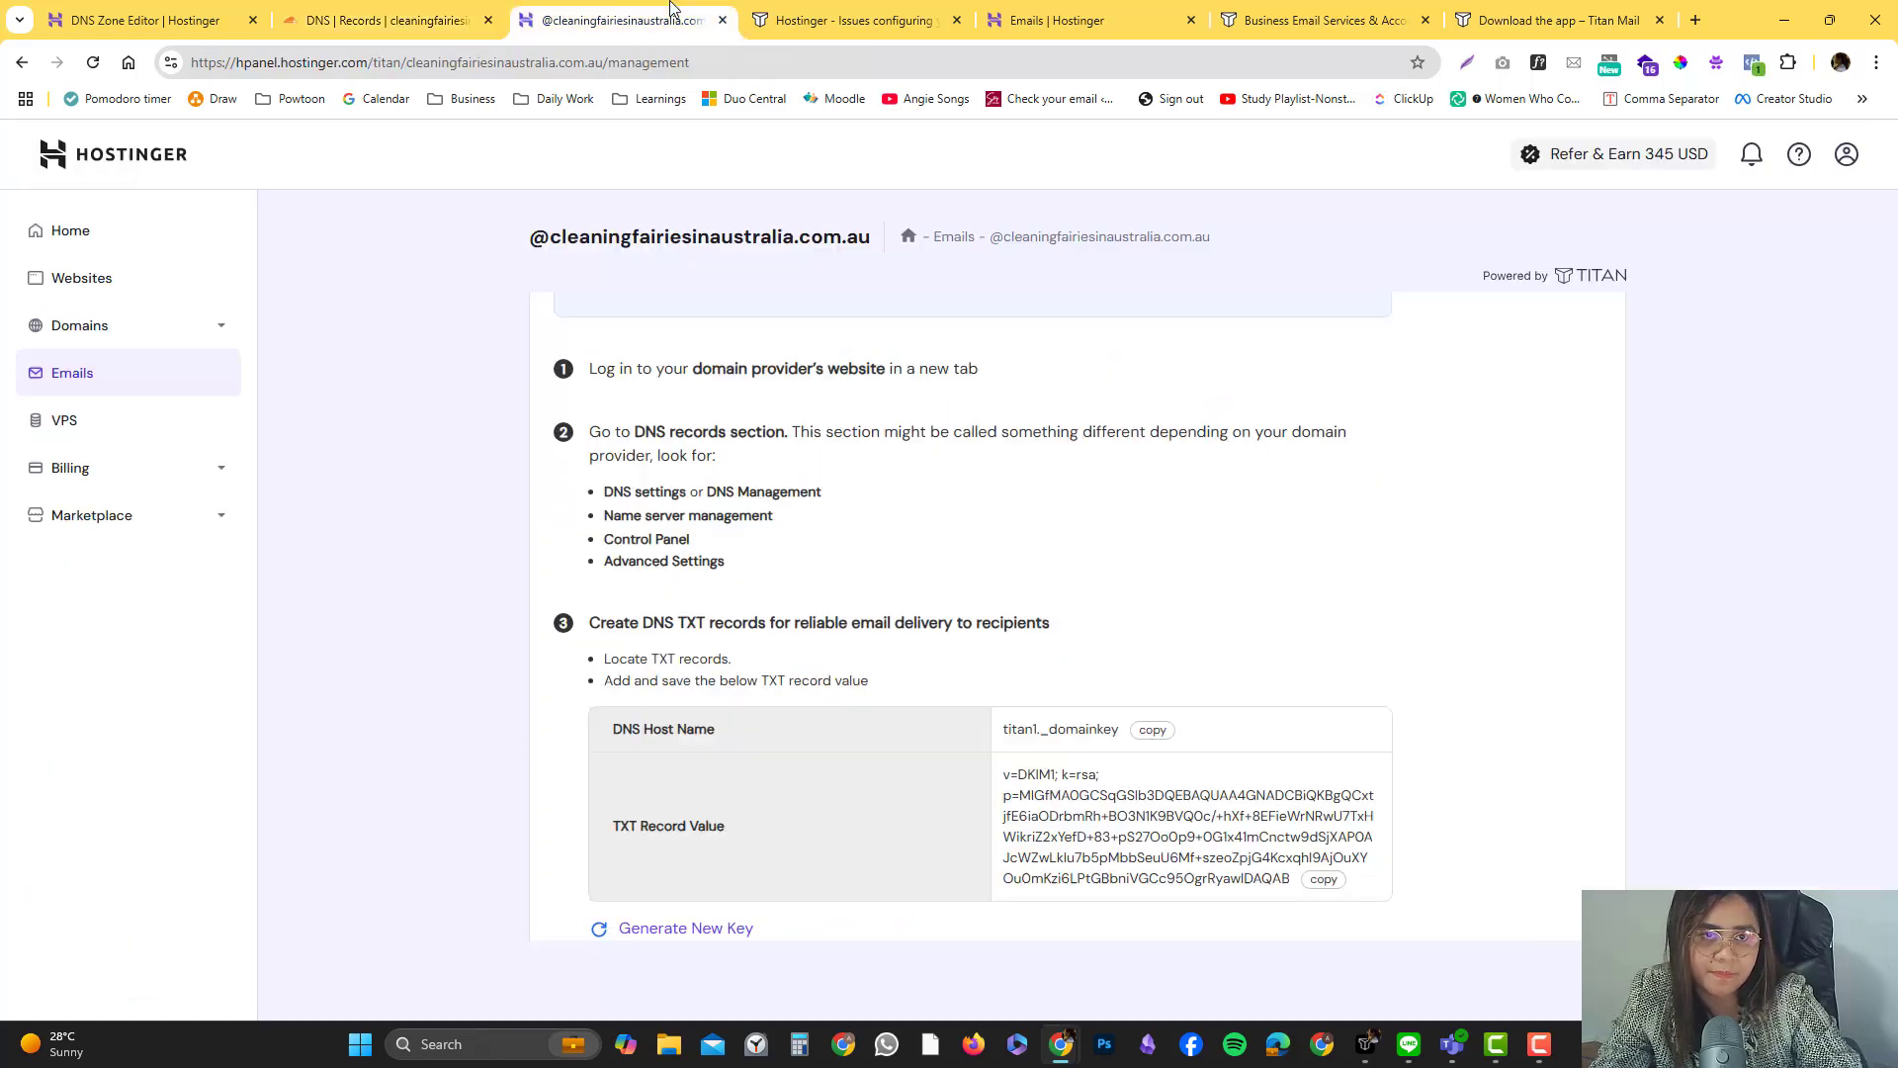
Reopen hPanel's Email Reputation page from Titan Mail and recheck the DKIM status
left_click(1374, 1043)
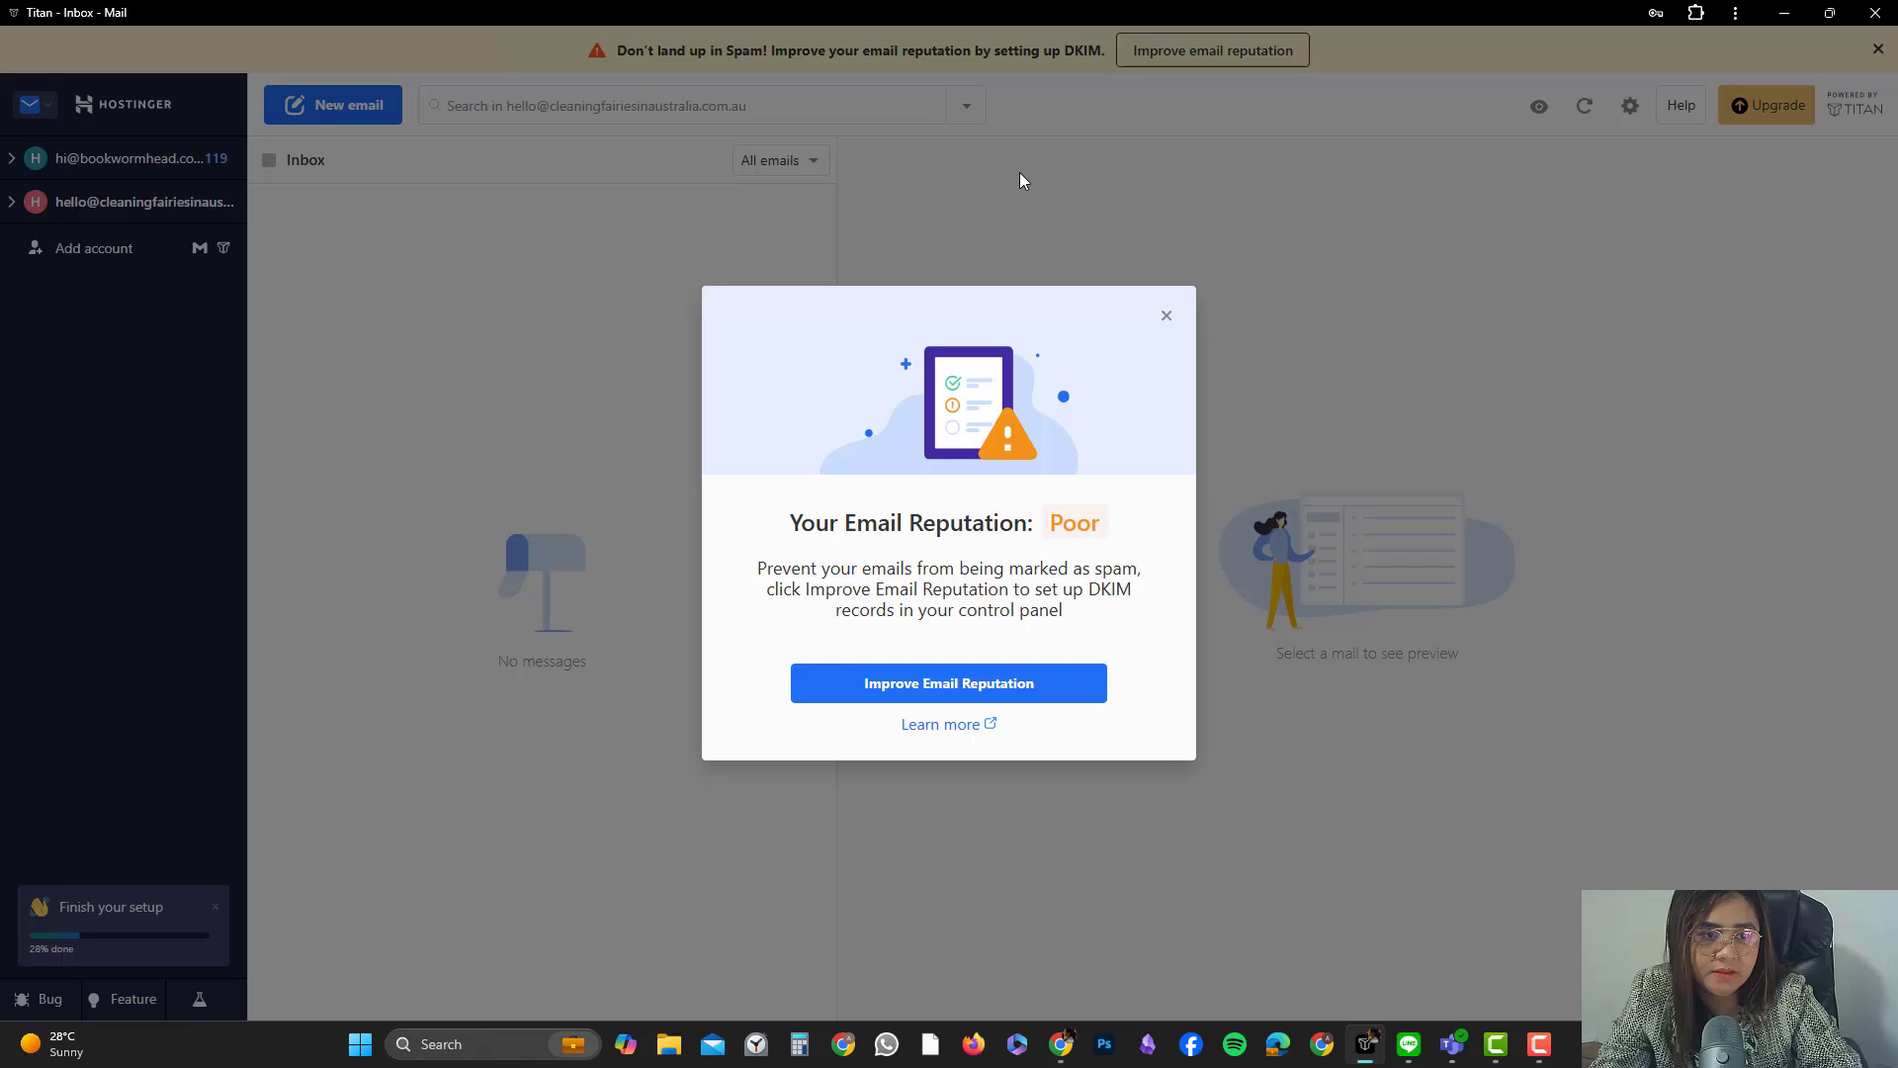
left_click(992, 682)
left_click(708, 18)
left_click(593, 14)
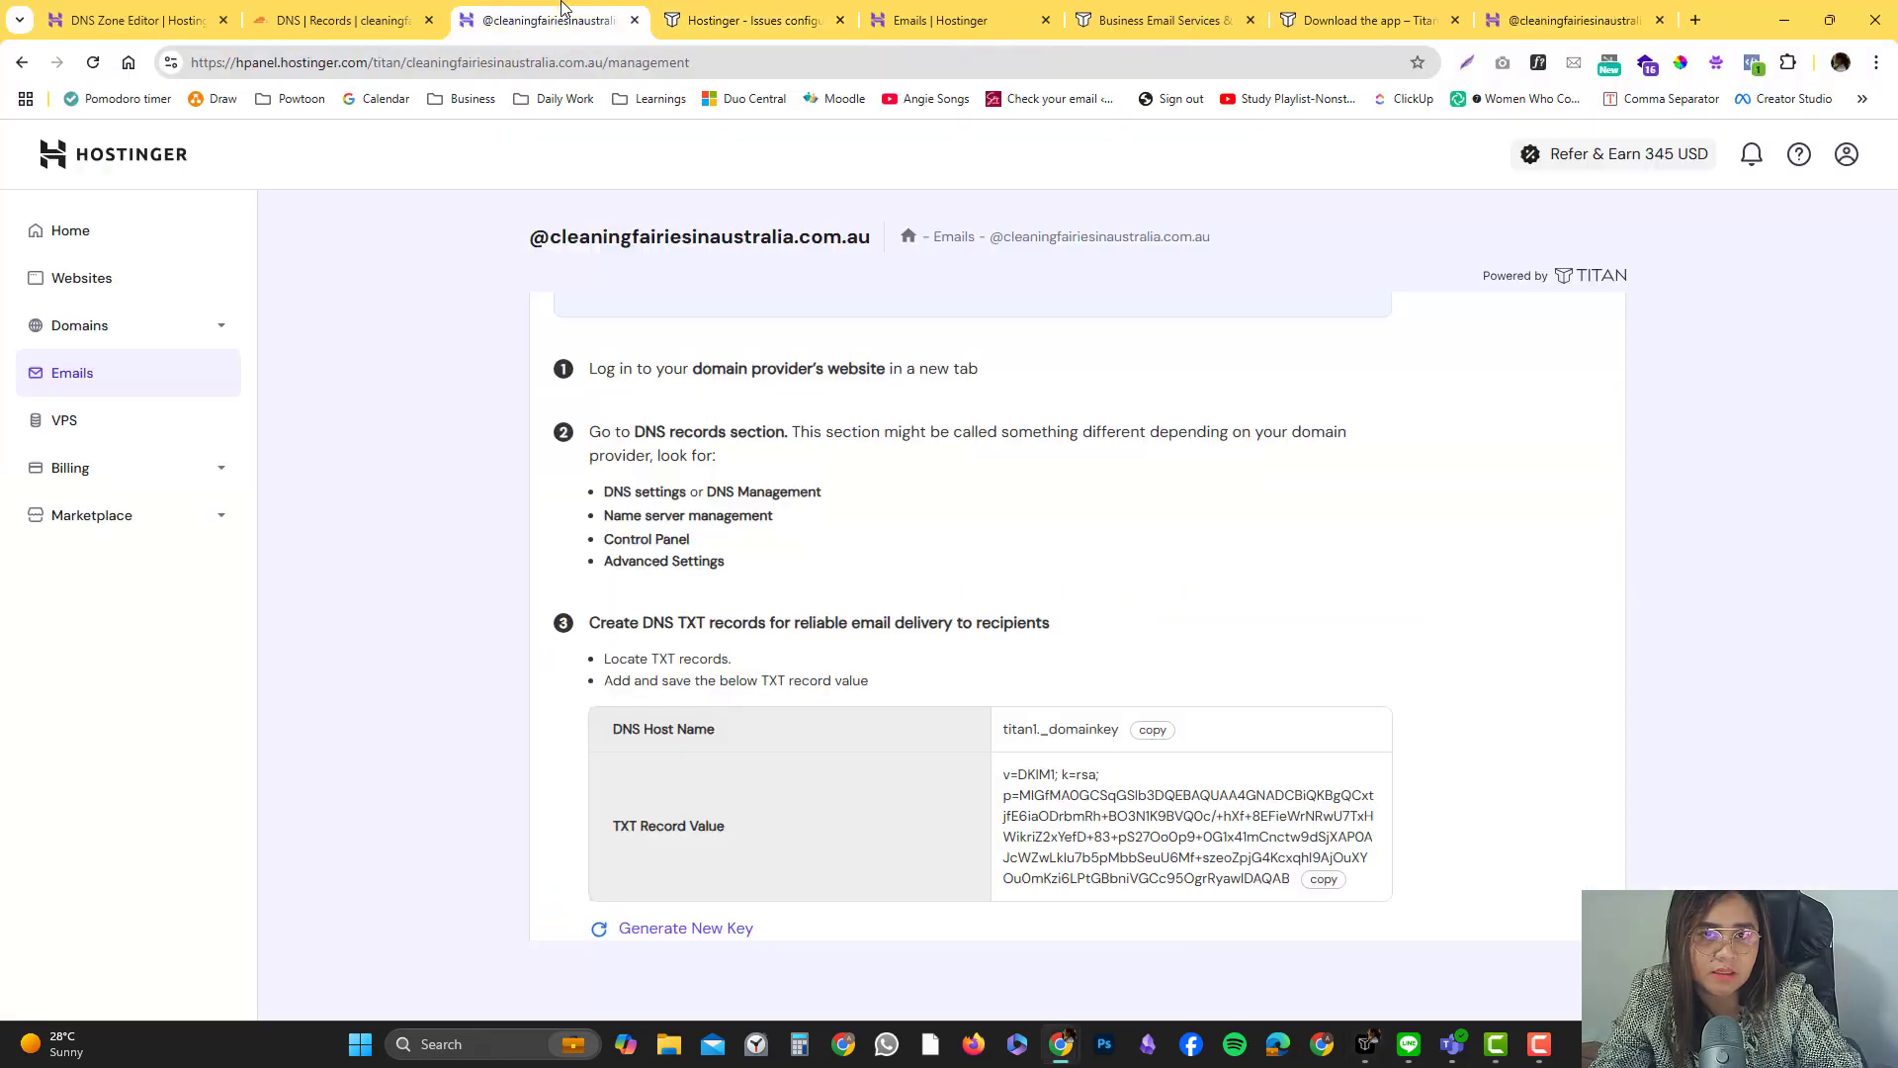
left_click_drag(1577, 20, 737, 20)
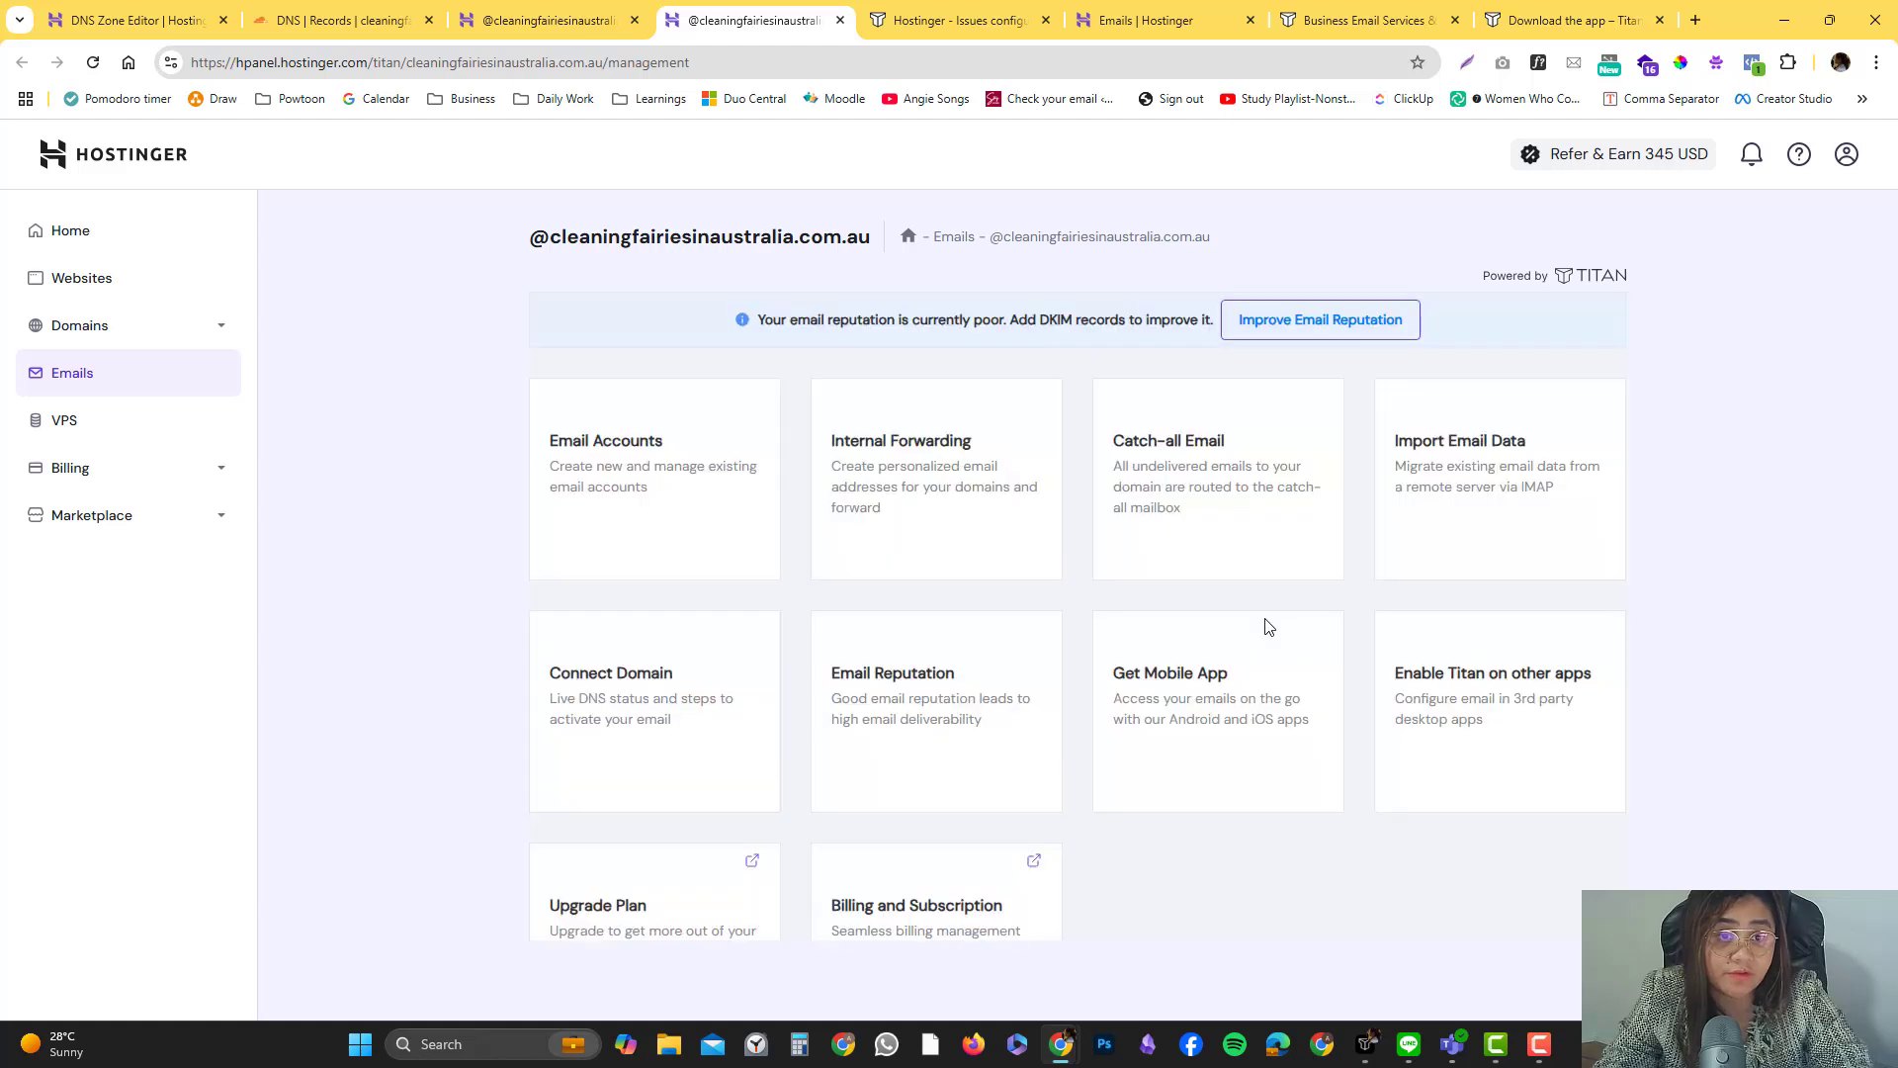
left_click(1285, 334)
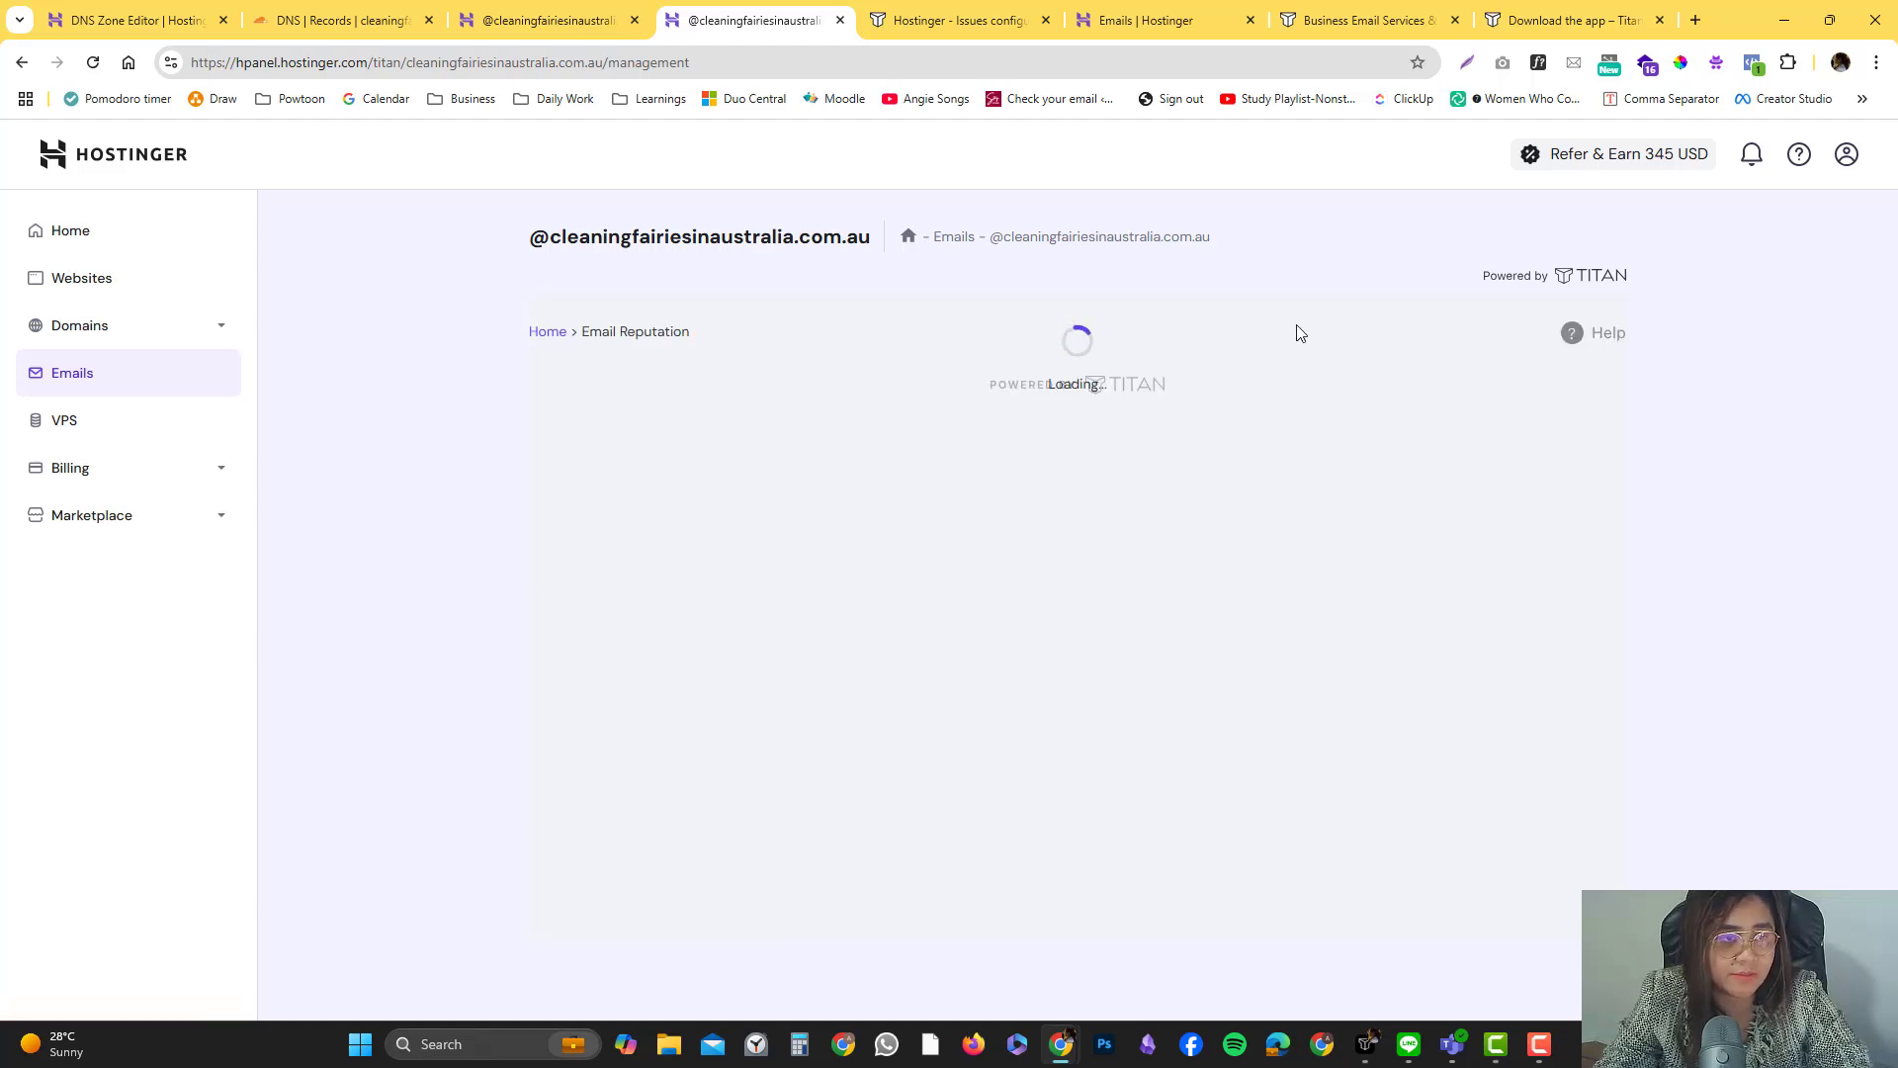
left_click(1522, 405)
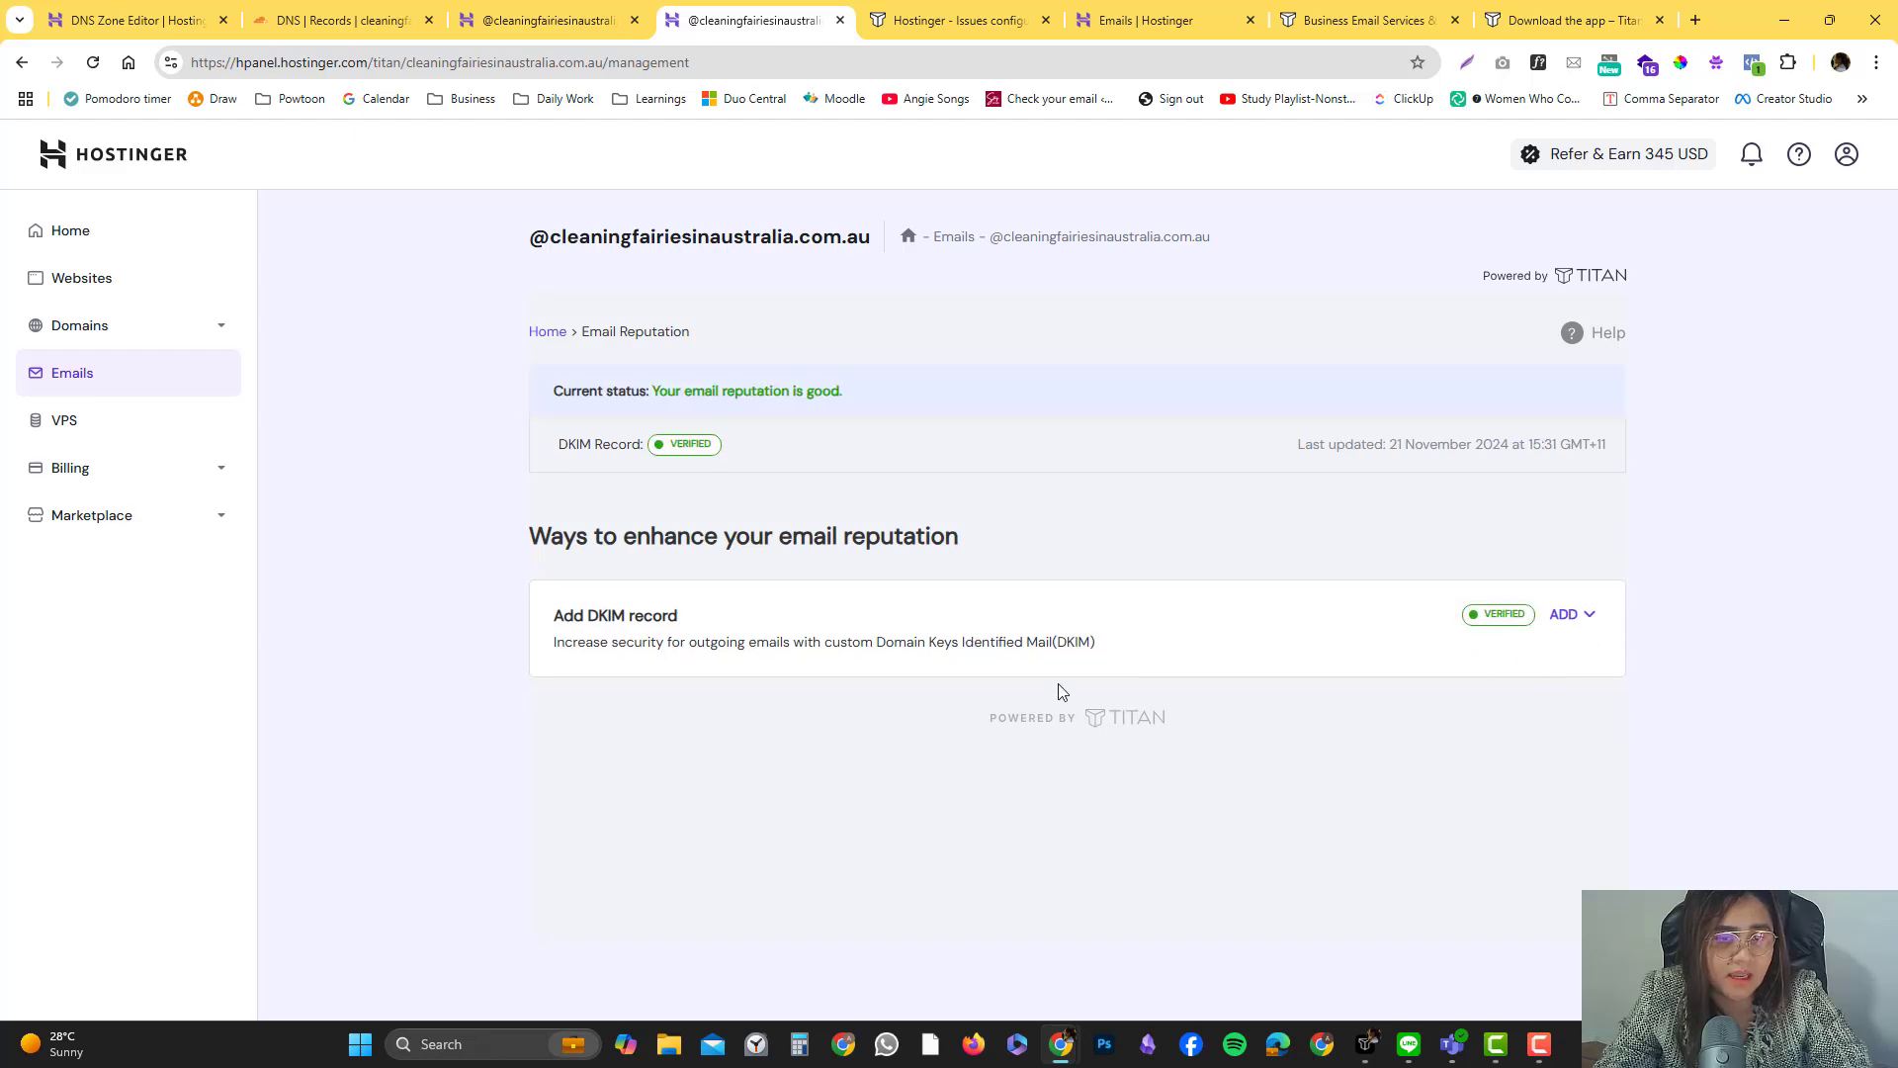